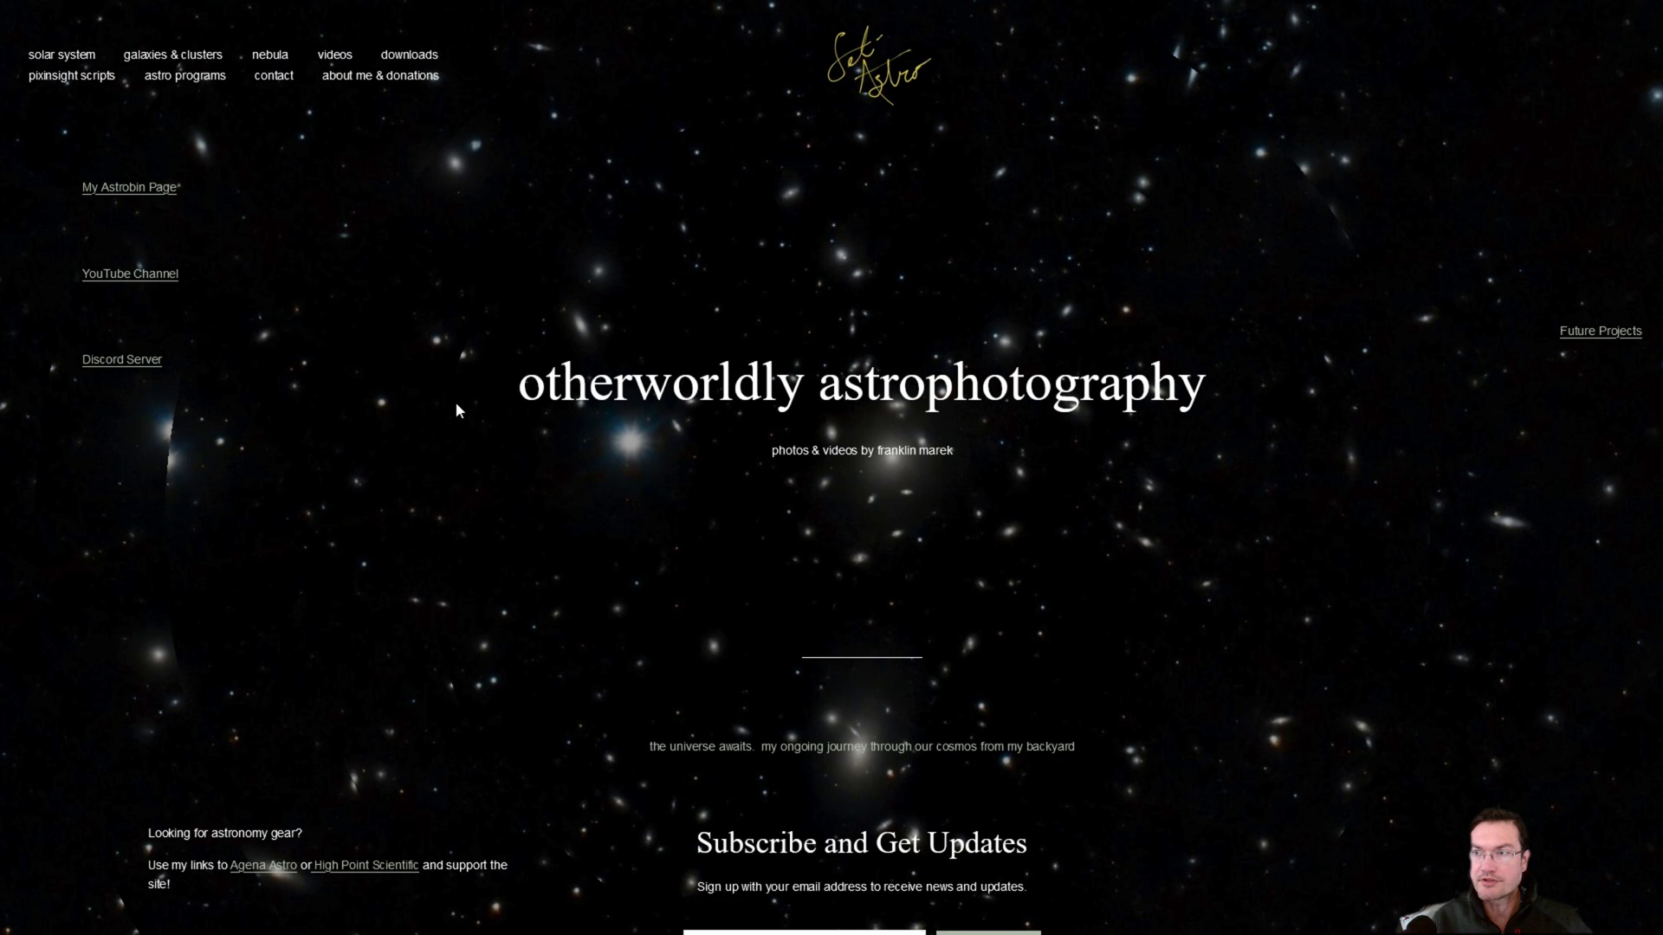
Step: Open the Seti Astro's Suite page and the Cosmic Clarity page from the website's list of astro programs
{"action": "mouse_move", "coordinate": [189, 86]}
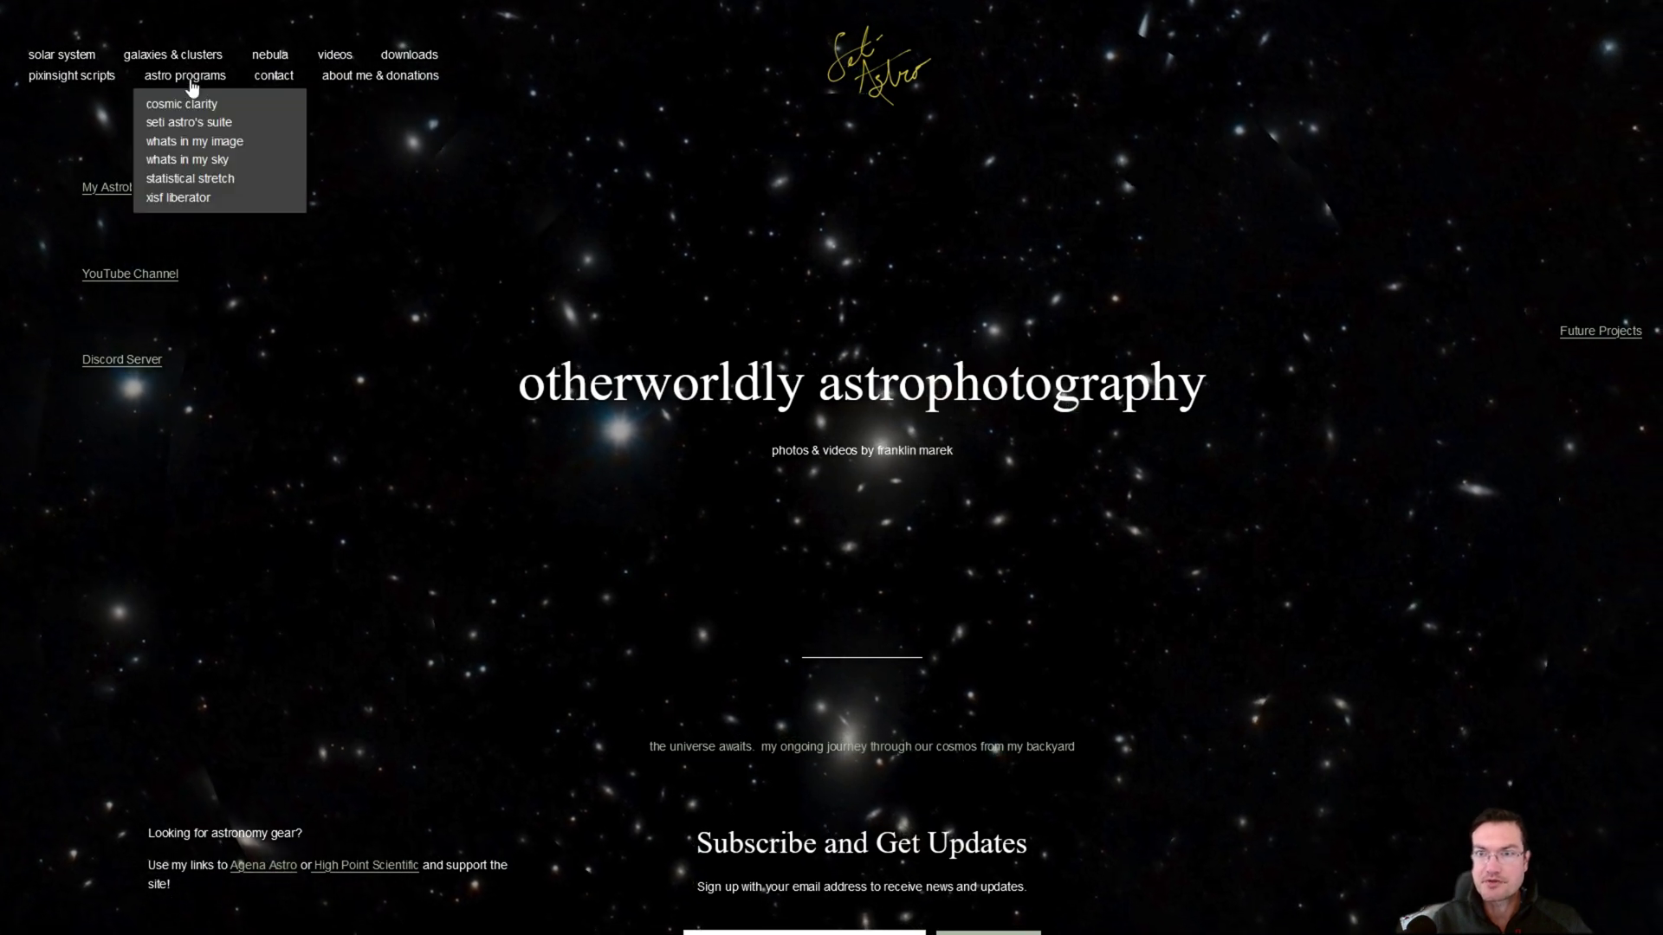
{"action": "left_click", "coordinate": [184, 126]}
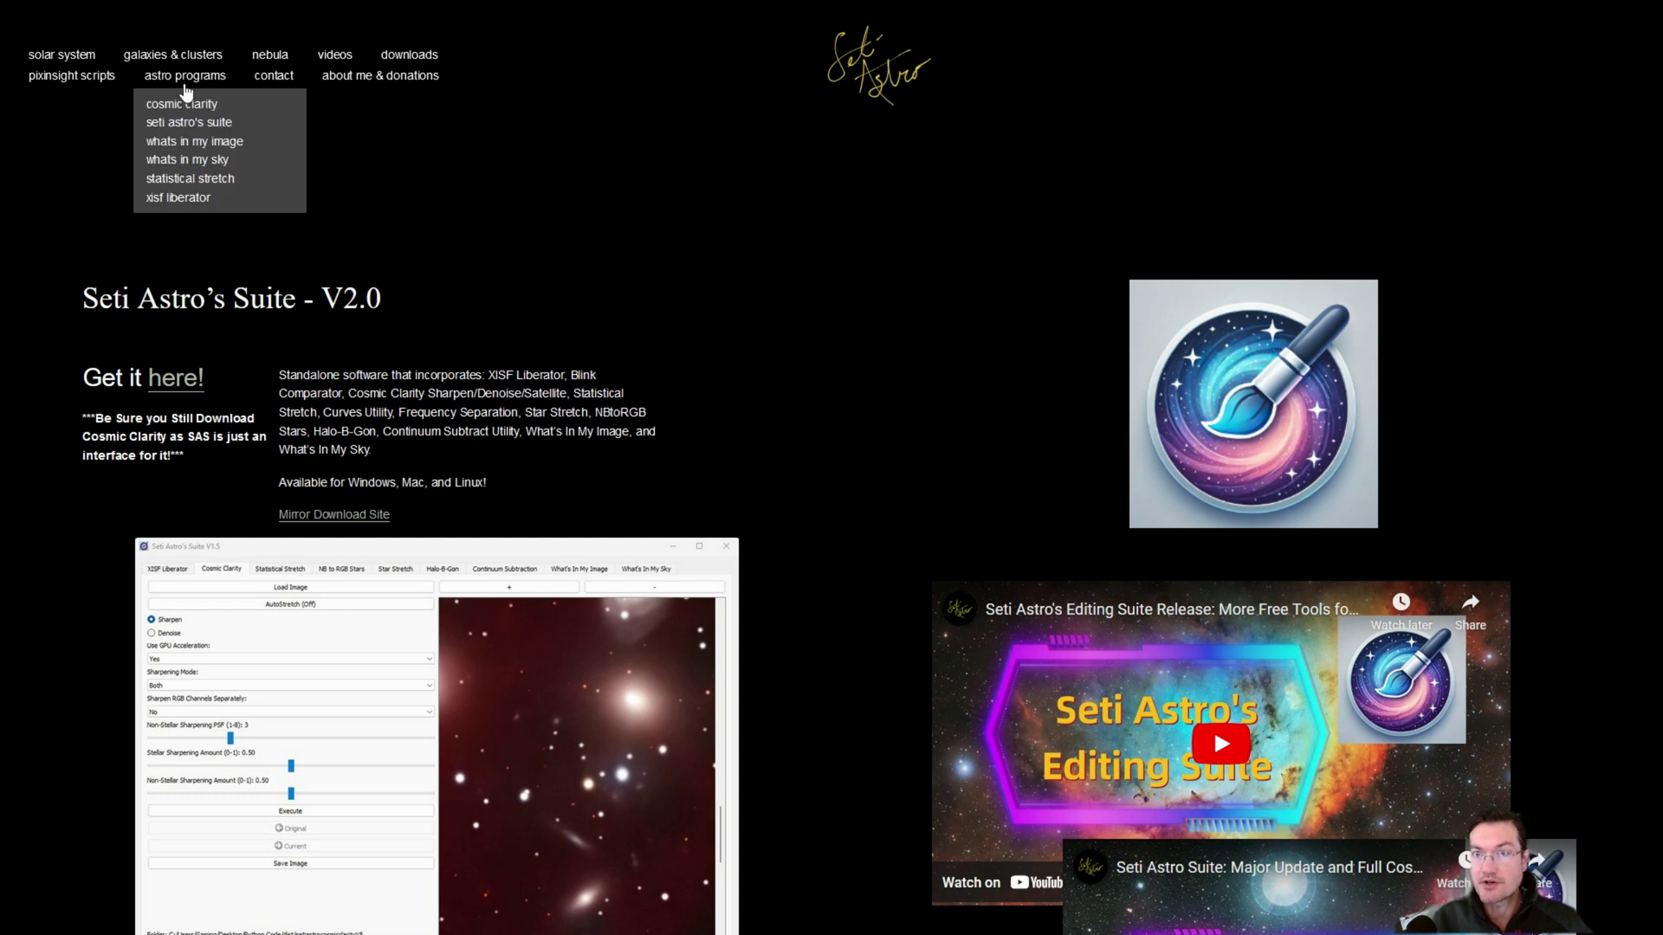
{"action": "left_click", "coordinate": [180, 102]}
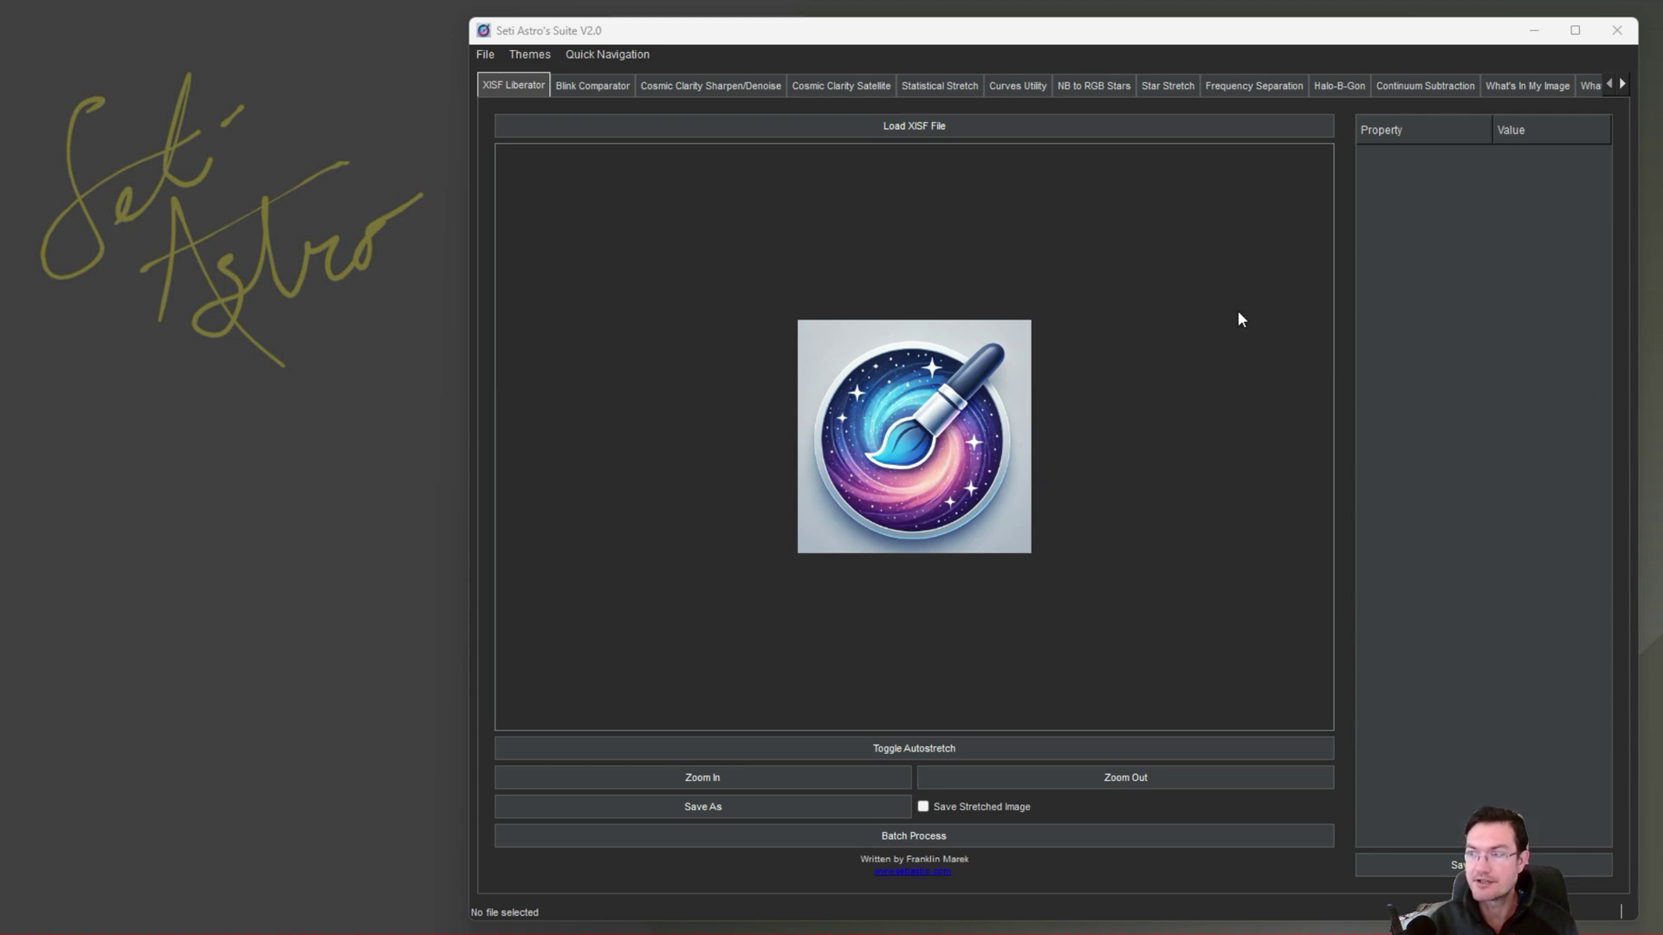
{"action": "left_click", "coordinate": [487, 55]}
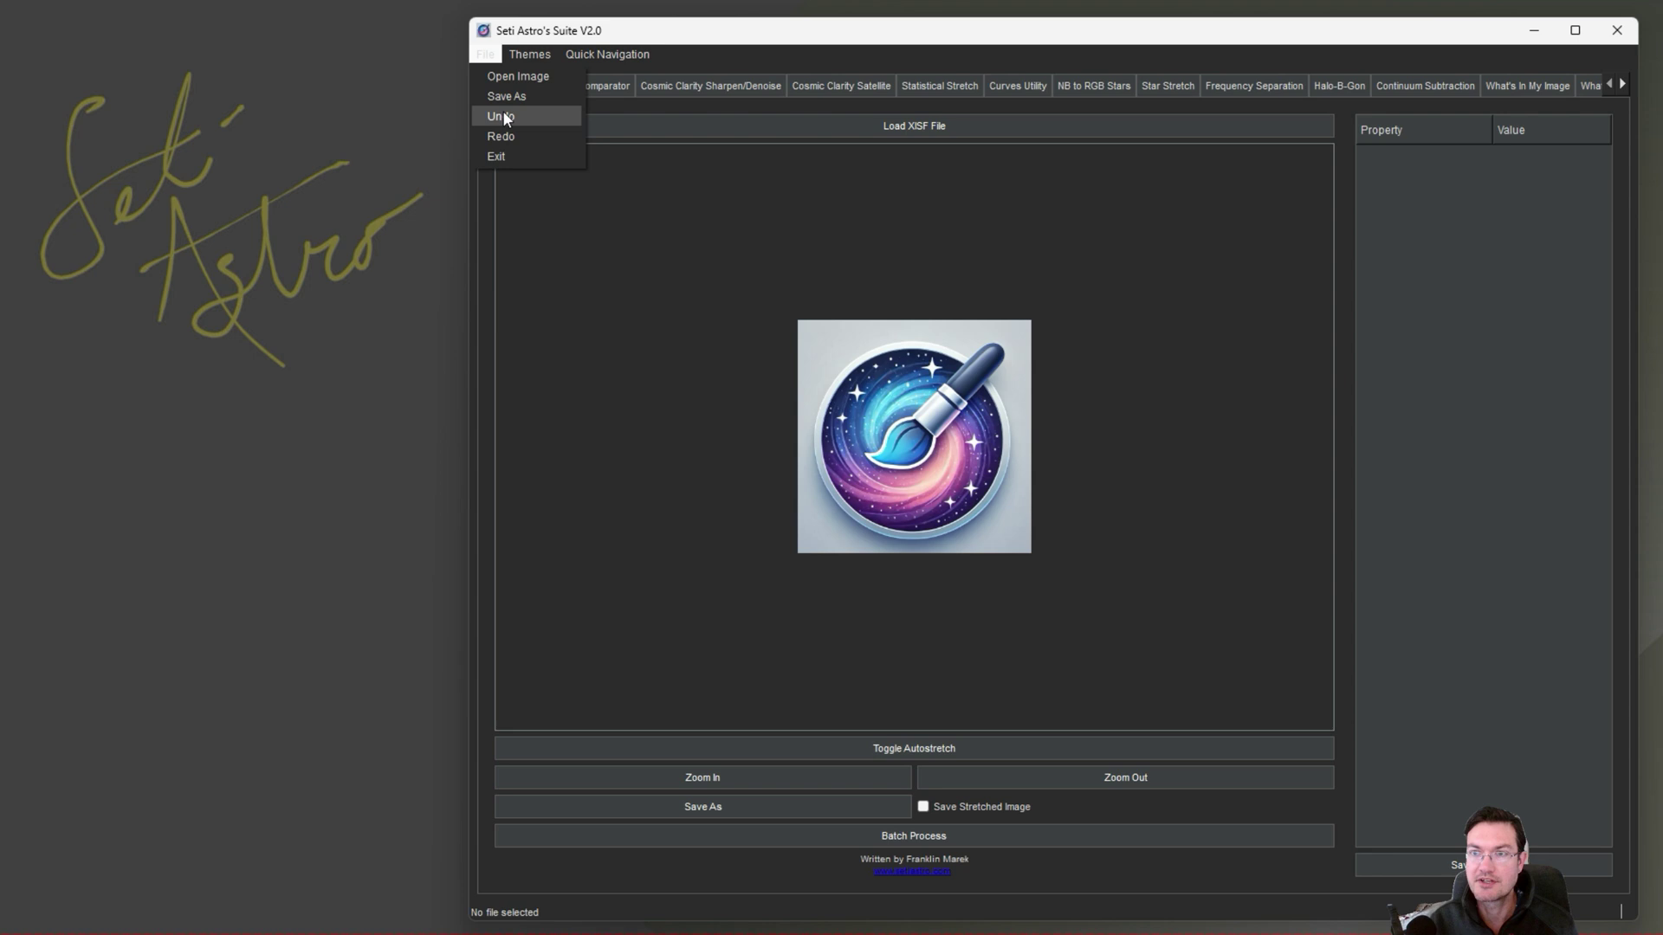
{"action": "left_click", "coordinate": [587, 264]}
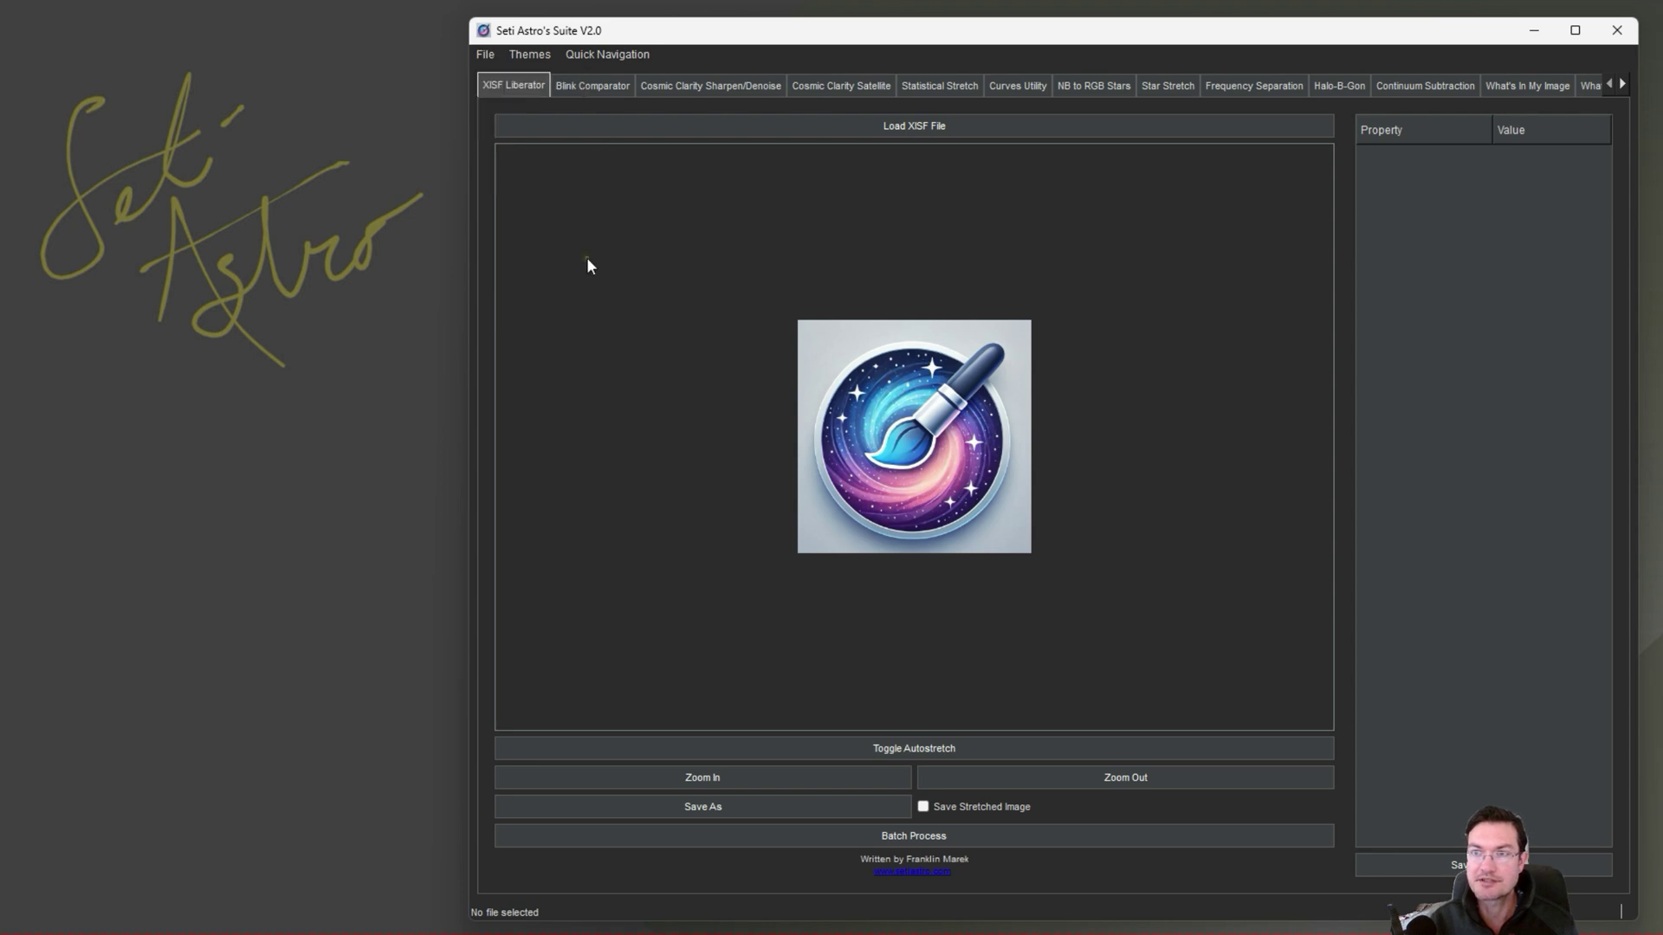
{"action": "left_click", "coordinate": [518, 58]}
{"action": "mouse_move", "coordinate": [599, 57]}
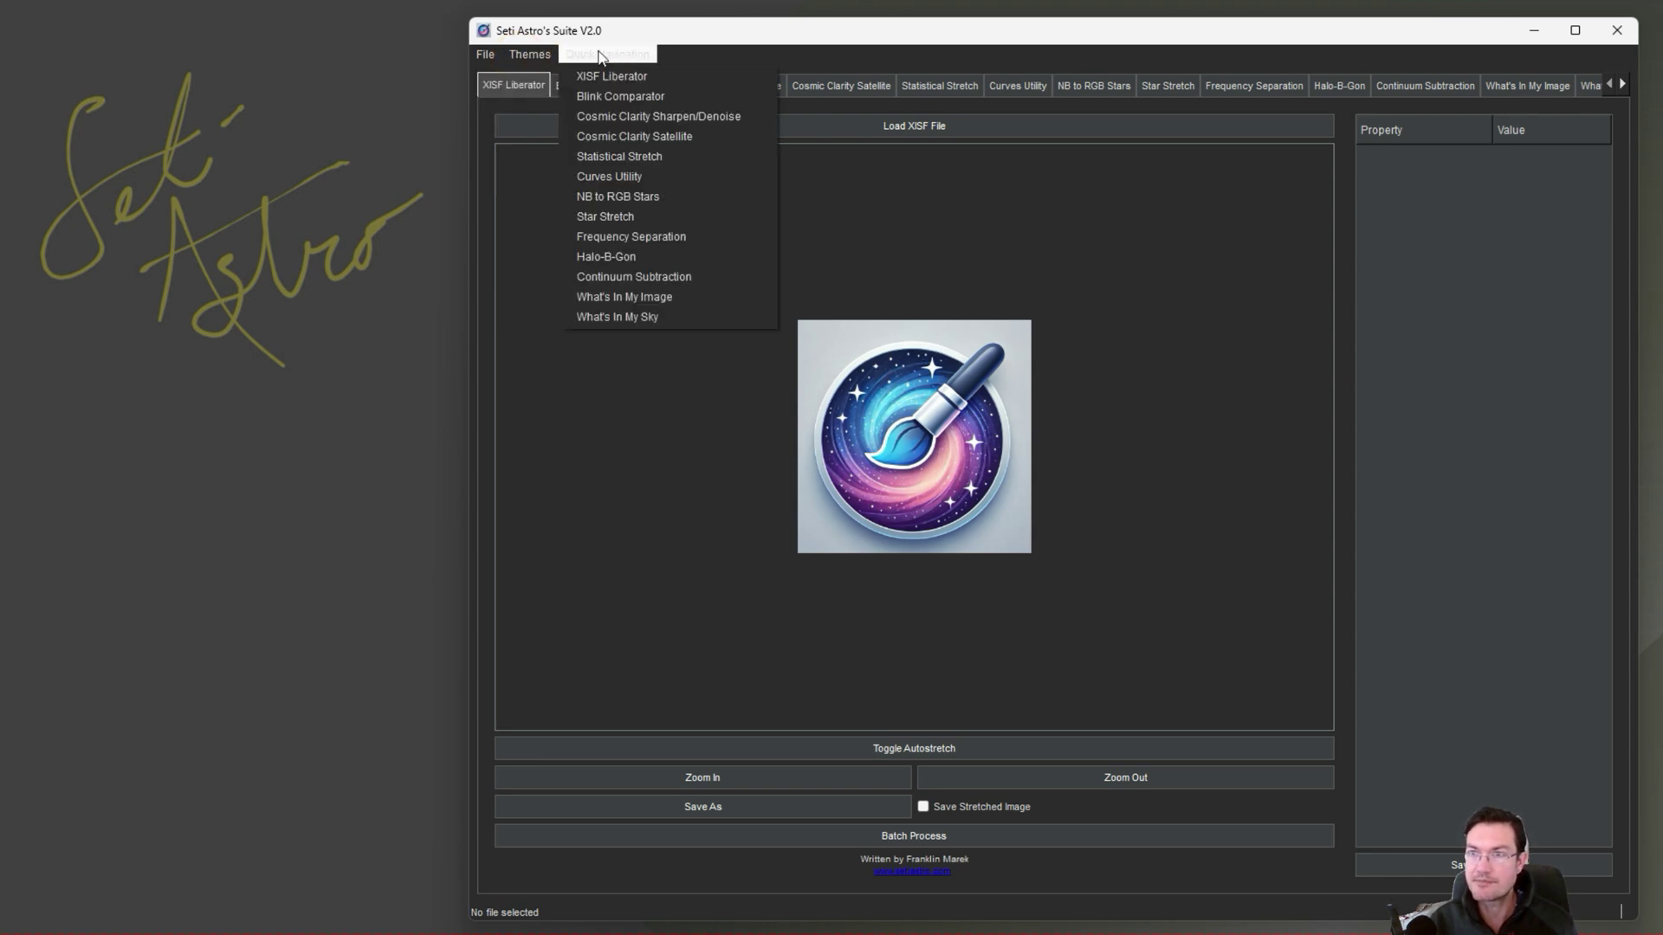
{"action": "left_click", "coordinate": [625, 506]}
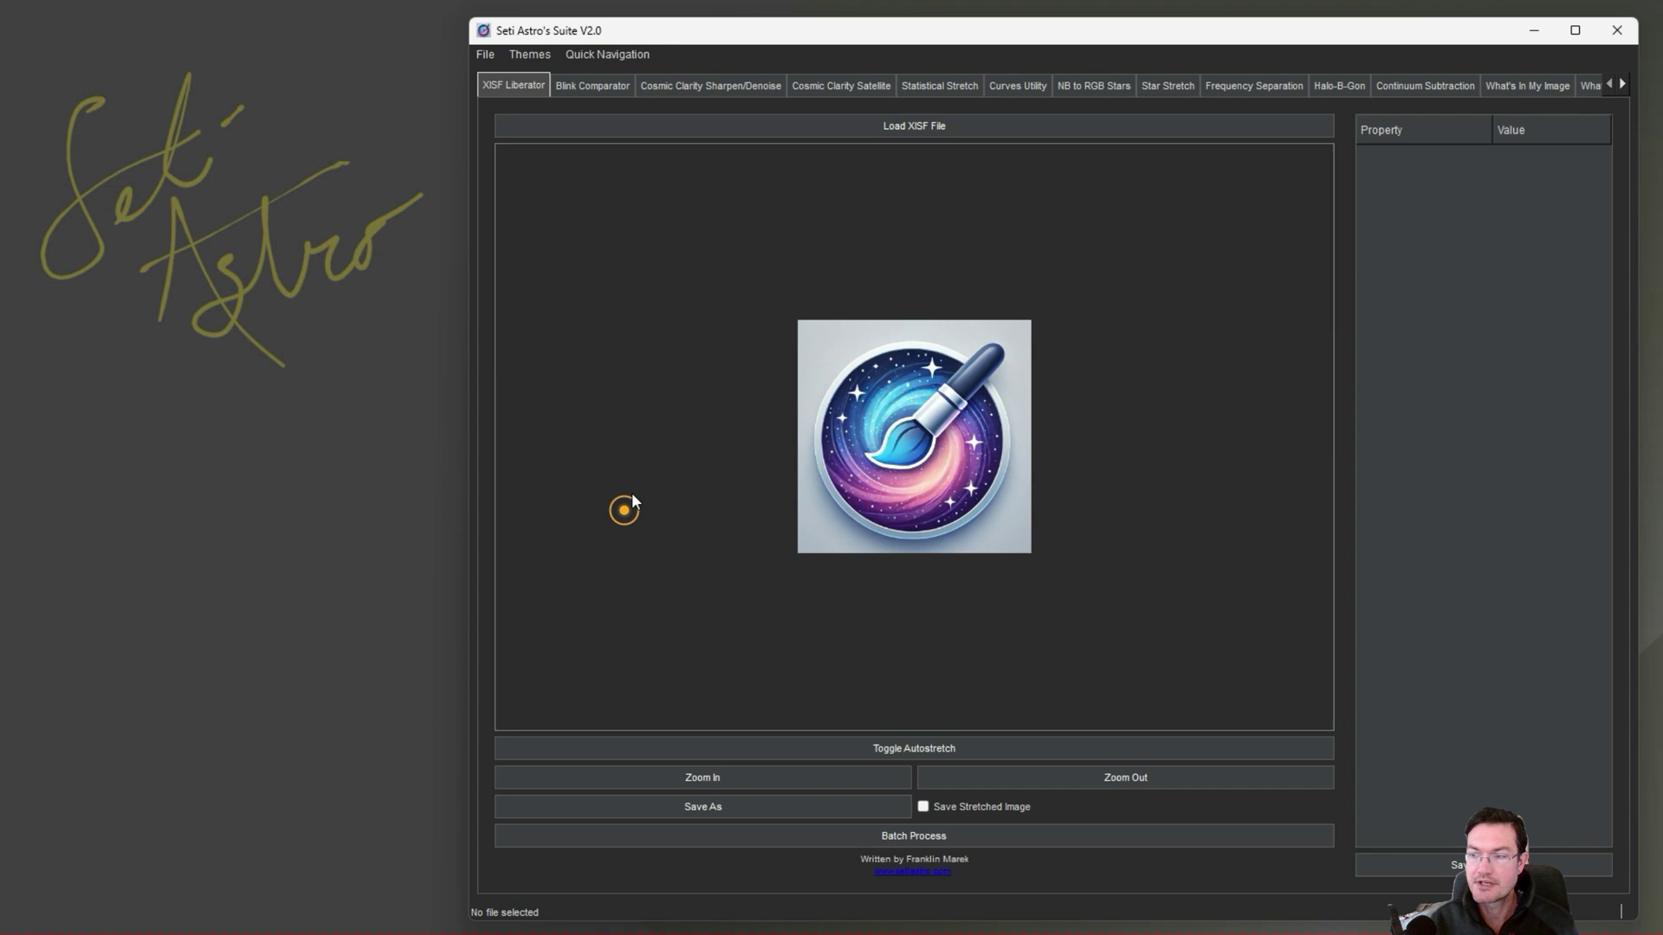
Step: Load Orion_5H33_Crop.tif from the Desktop folder into the Cosmic Clarity Sharpen/Denoise tool
{"action": "left_click", "coordinate": [579, 90]}
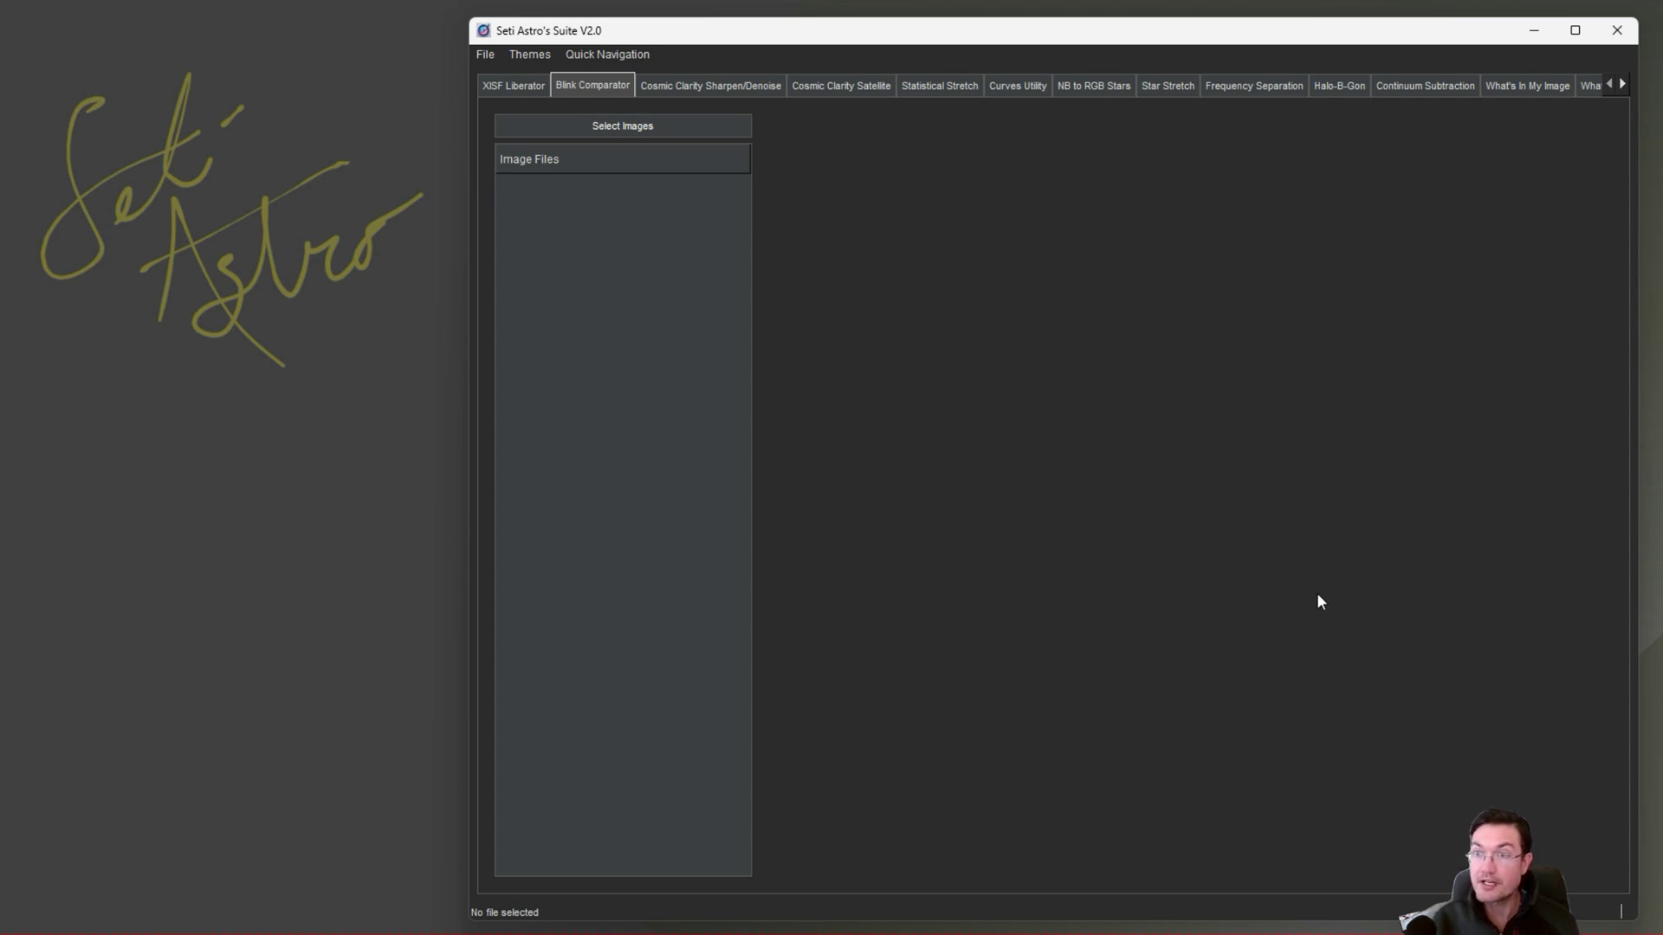
{"action": "left_click", "coordinate": [698, 85]}
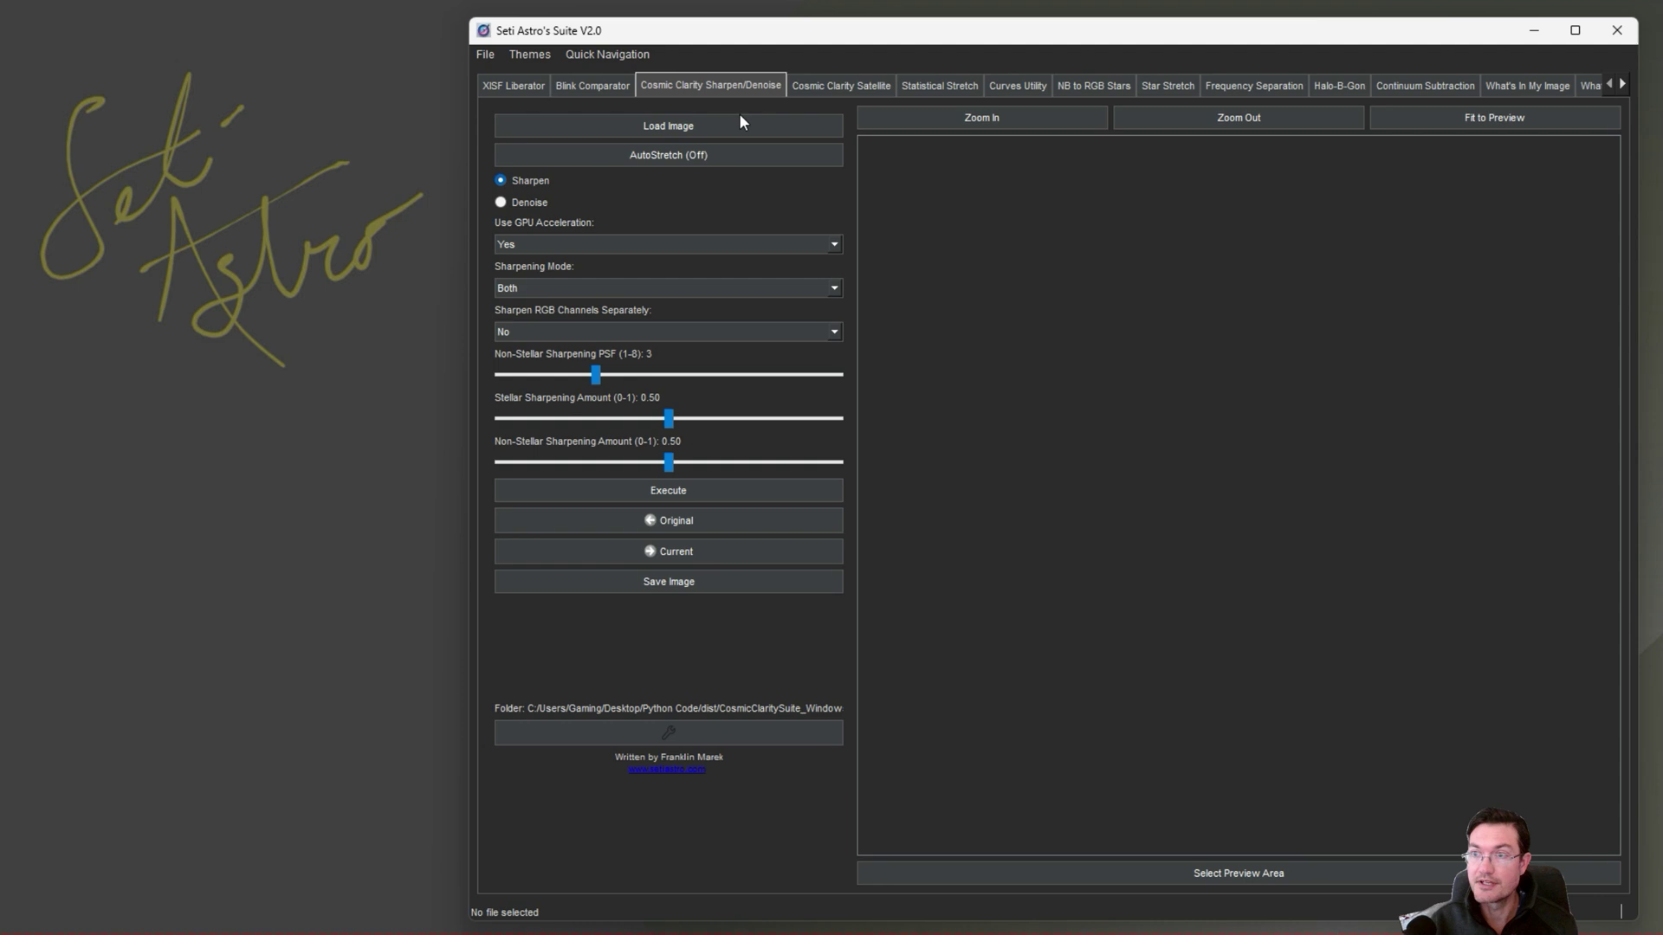
{"action": "left_click", "coordinate": [483, 54]}
{"action": "left_click", "coordinate": [849, 43]}
{"action": "key", "text": "alt+Tab"}
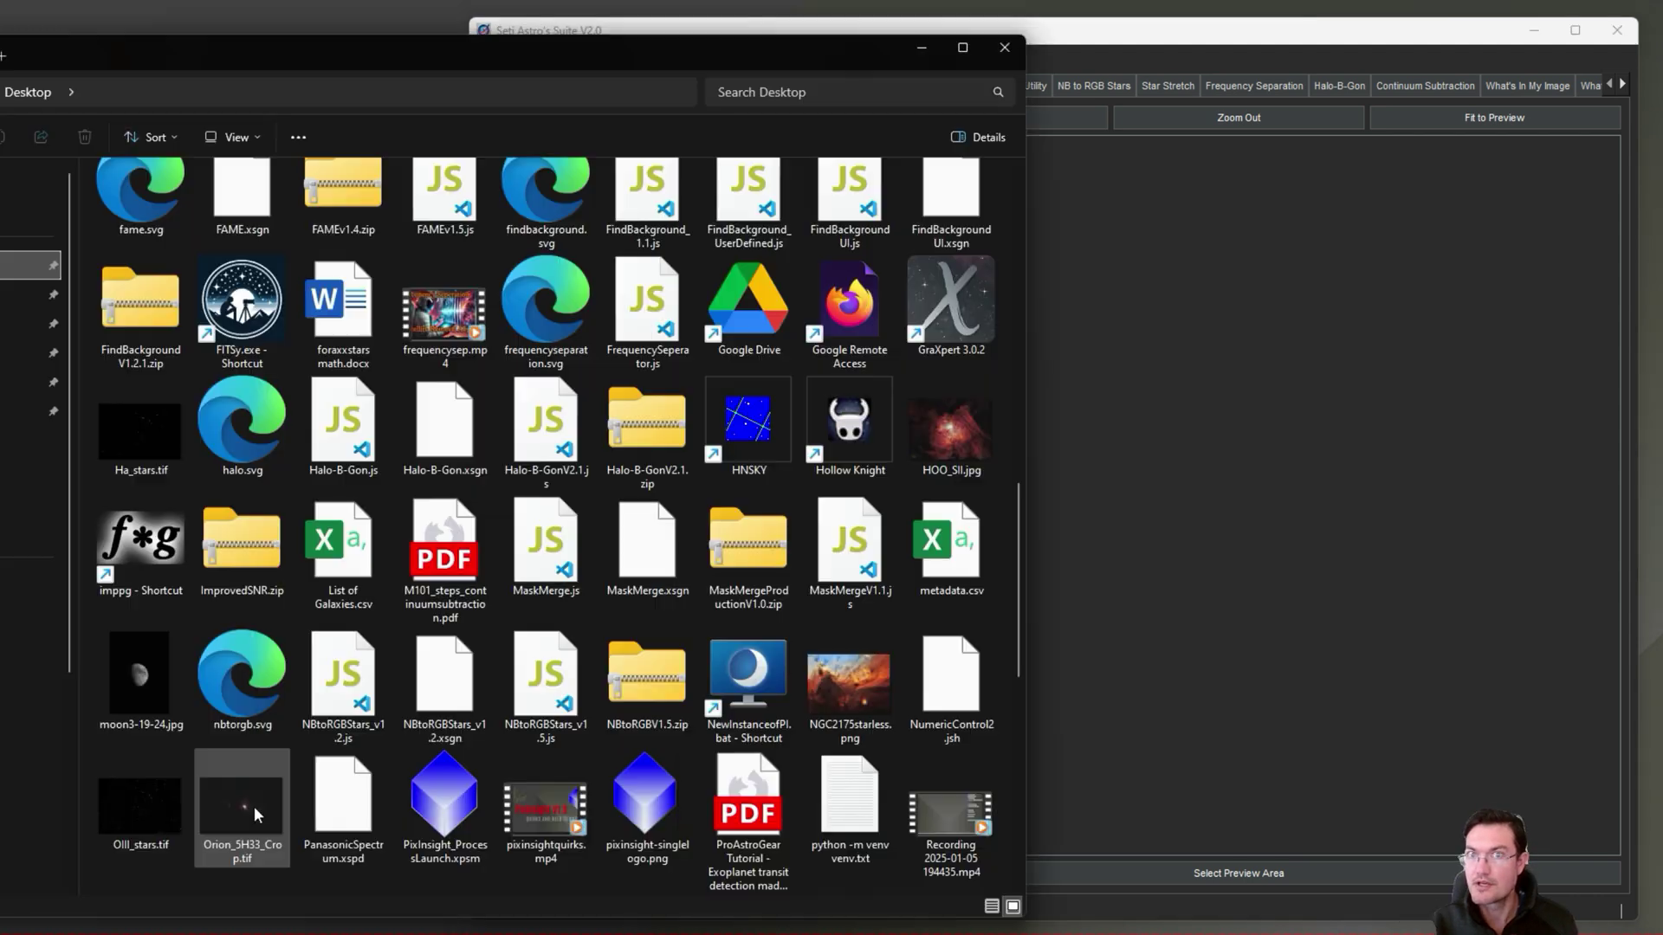
{"action": "left_click_drag", "start_coordinate": [253, 808], "coordinate": [1295, 503]}
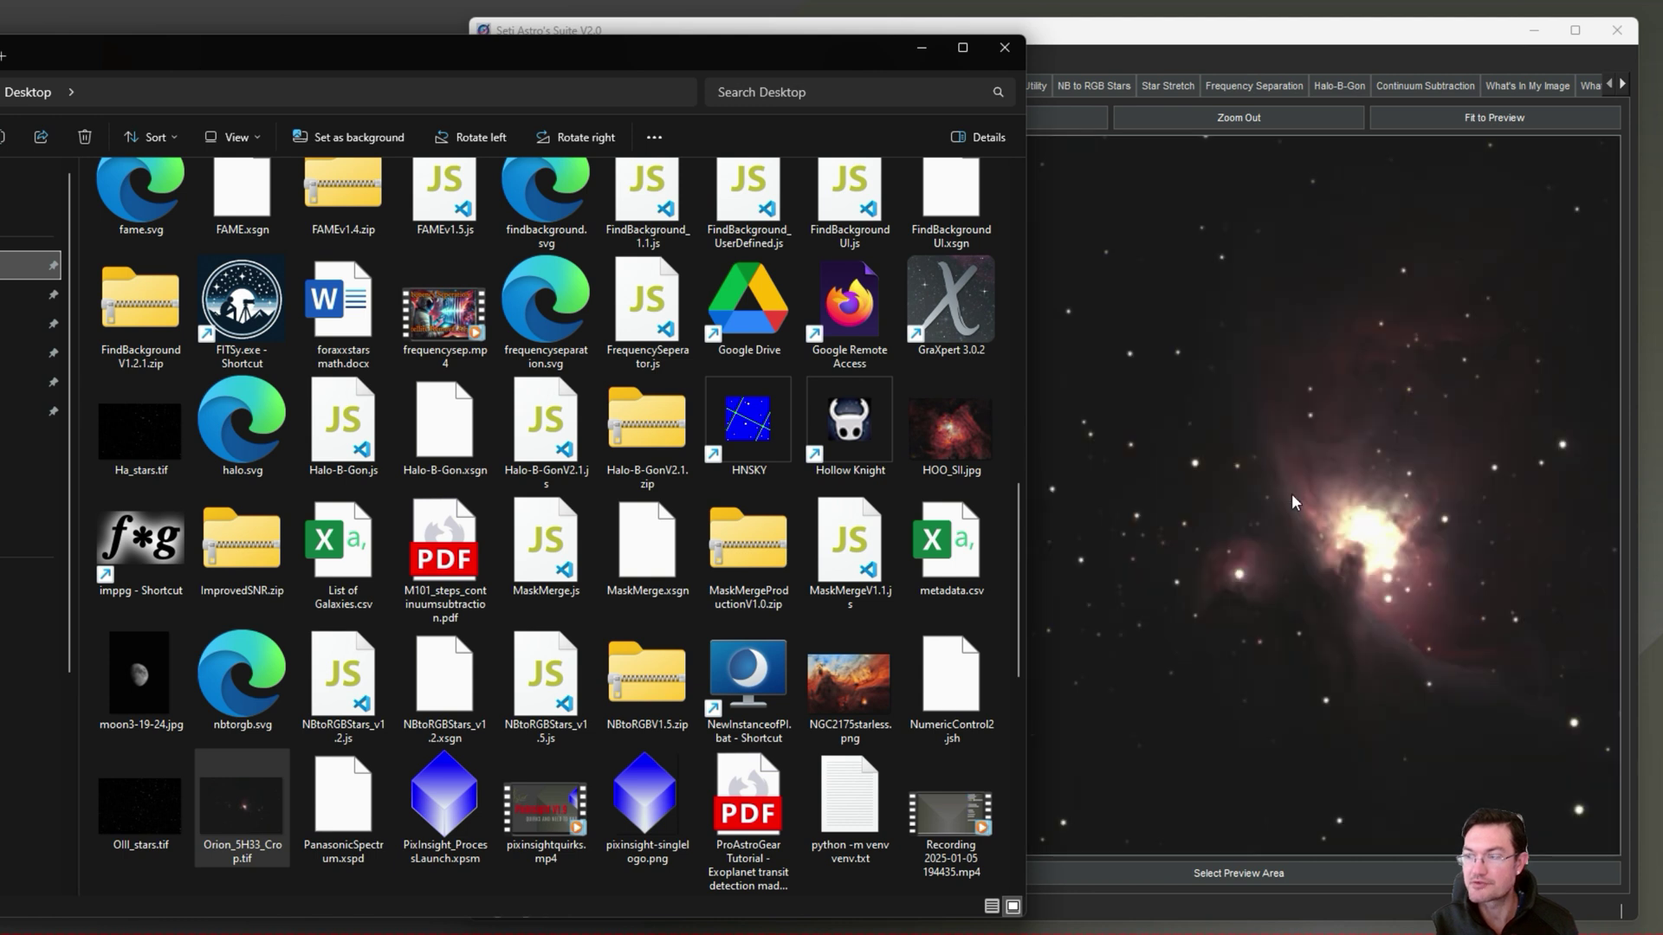
{"action": "left_click", "coordinate": [1155, 31]}
Step: Compare how the loaded Orion image is displayed in Cosmic Clarity Sharpen/Denoise and in XISF Liberator
{"action": "left_click_drag", "start_coordinate": [1280, 514], "coordinate": [1311, 549]}
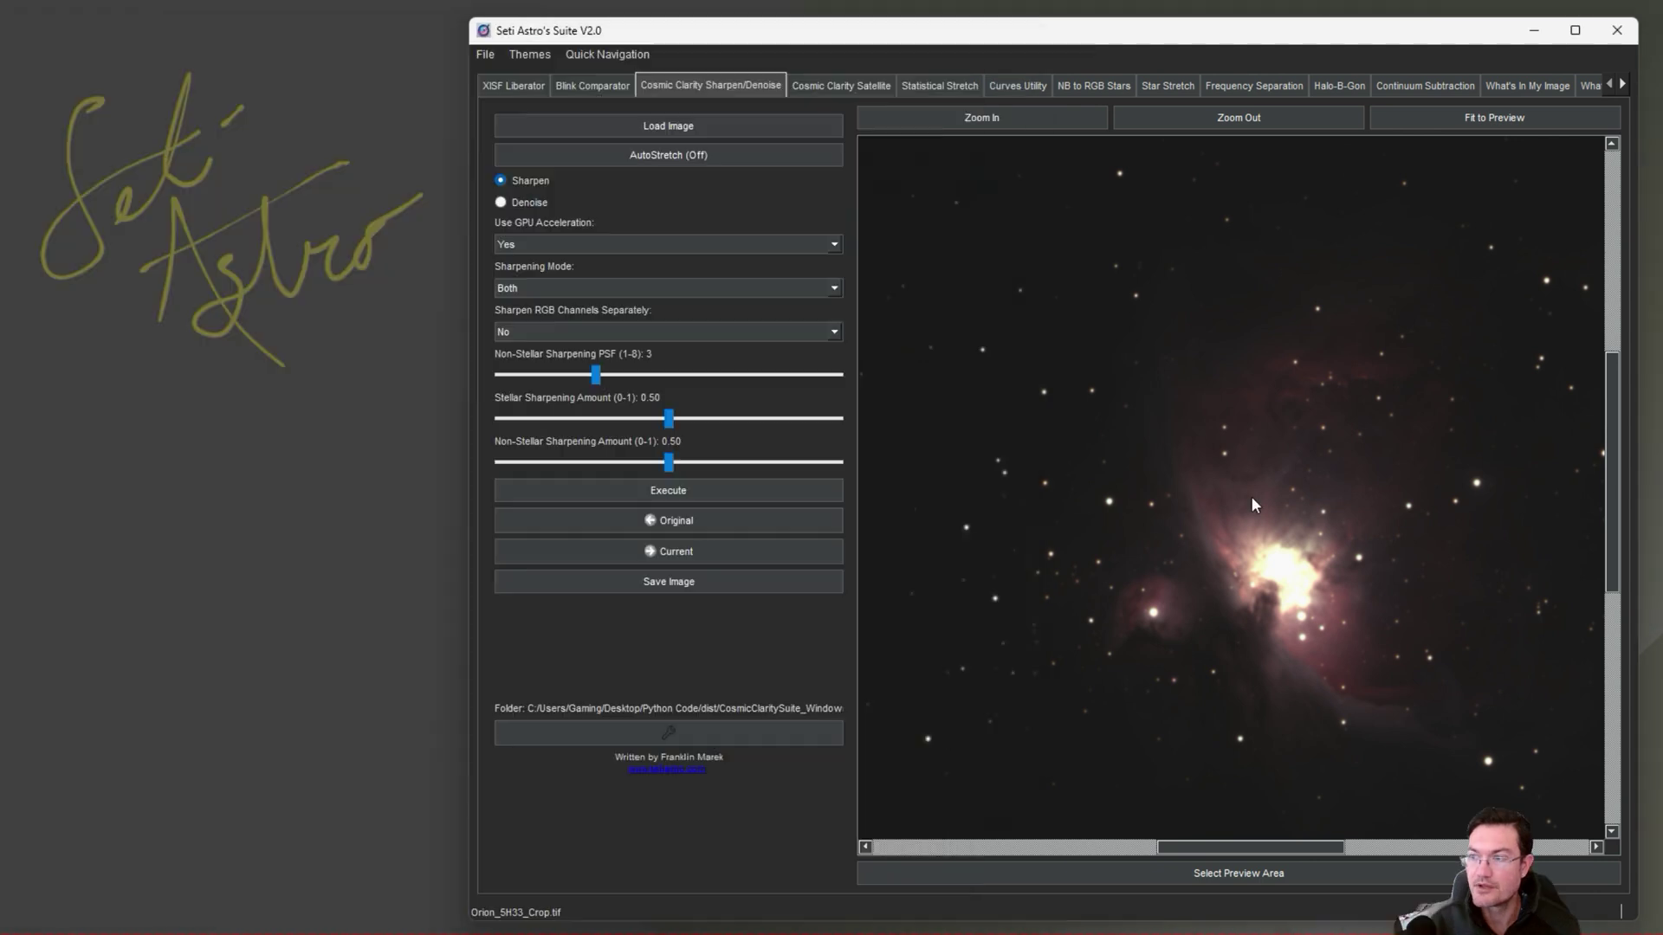
{"action": "left_click_drag", "start_coordinate": [1251, 497], "coordinate": [1327, 492]}
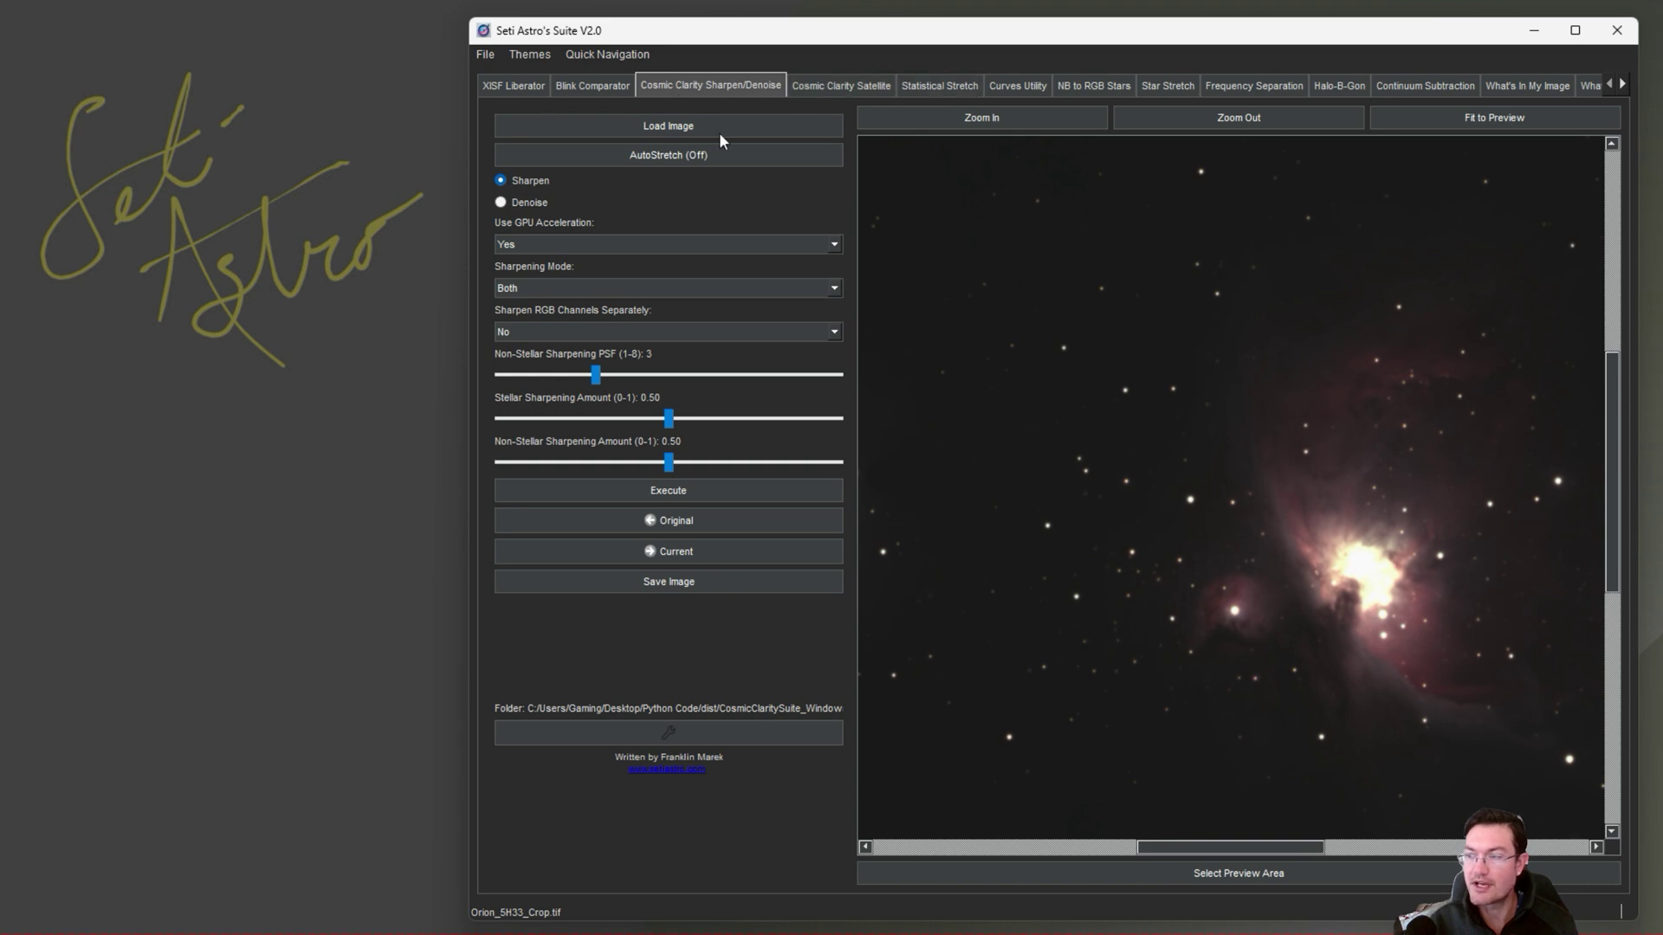
{"action": "left_click_drag", "start_coordinate": [1472, 572], "coordinate": [1406, 475]}
{"action": "left_click", "coordinate": [518, 84]}
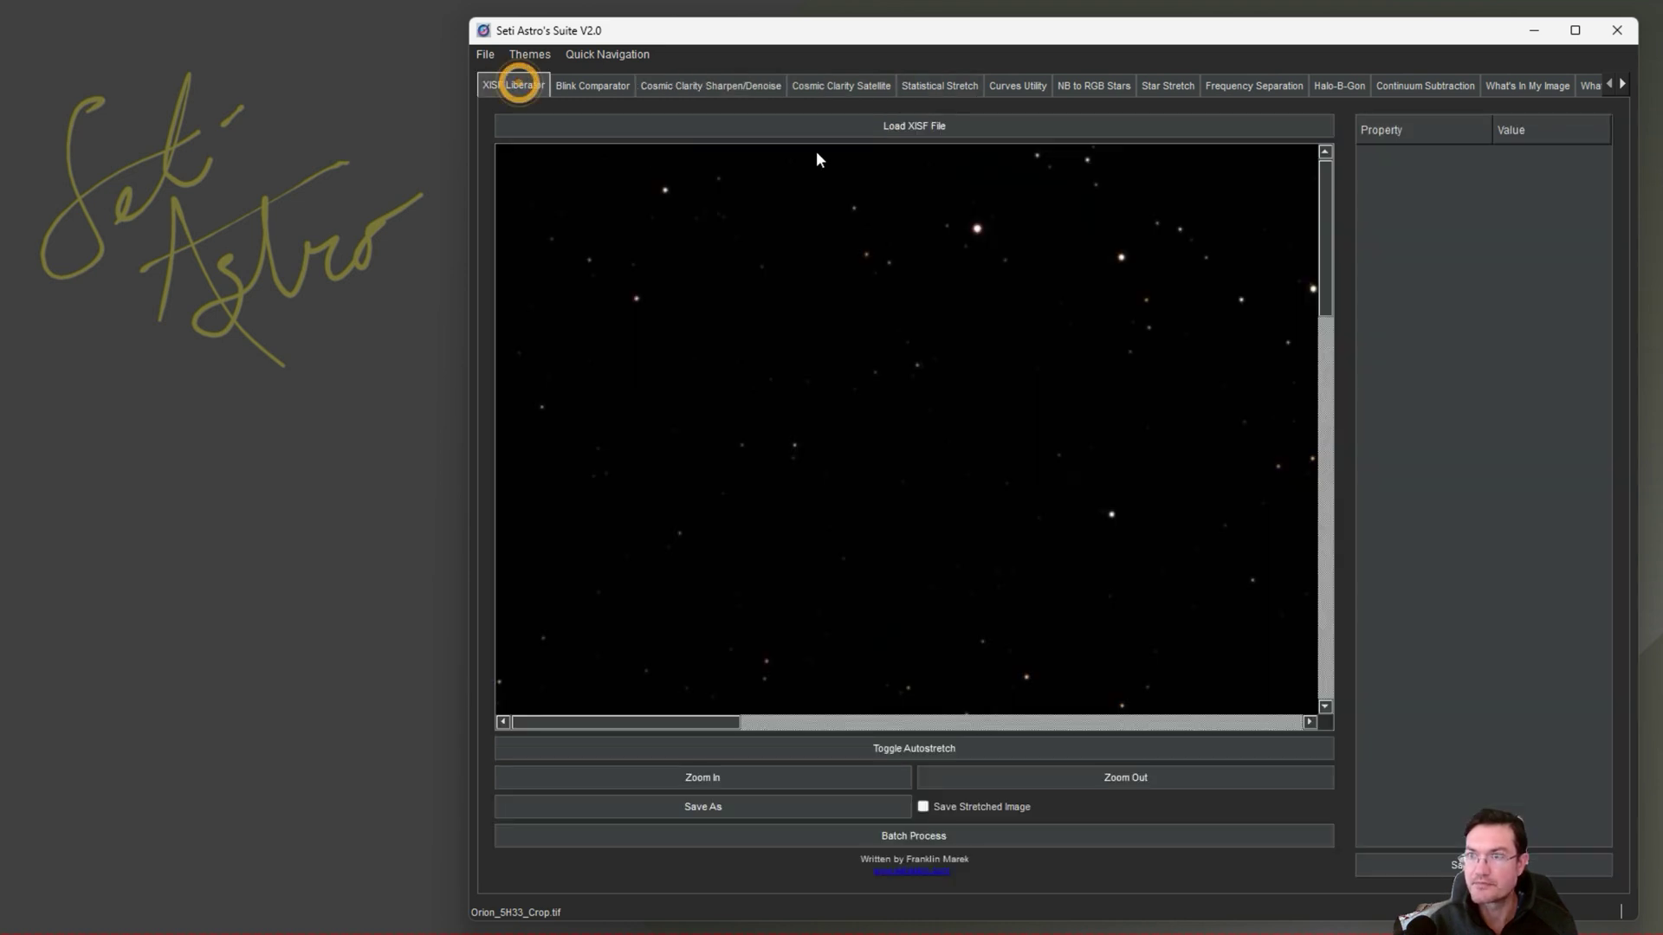
{"action": "left_click_drag", "start_coordinate": [1068, 449], "coordinate": [719, 307]}
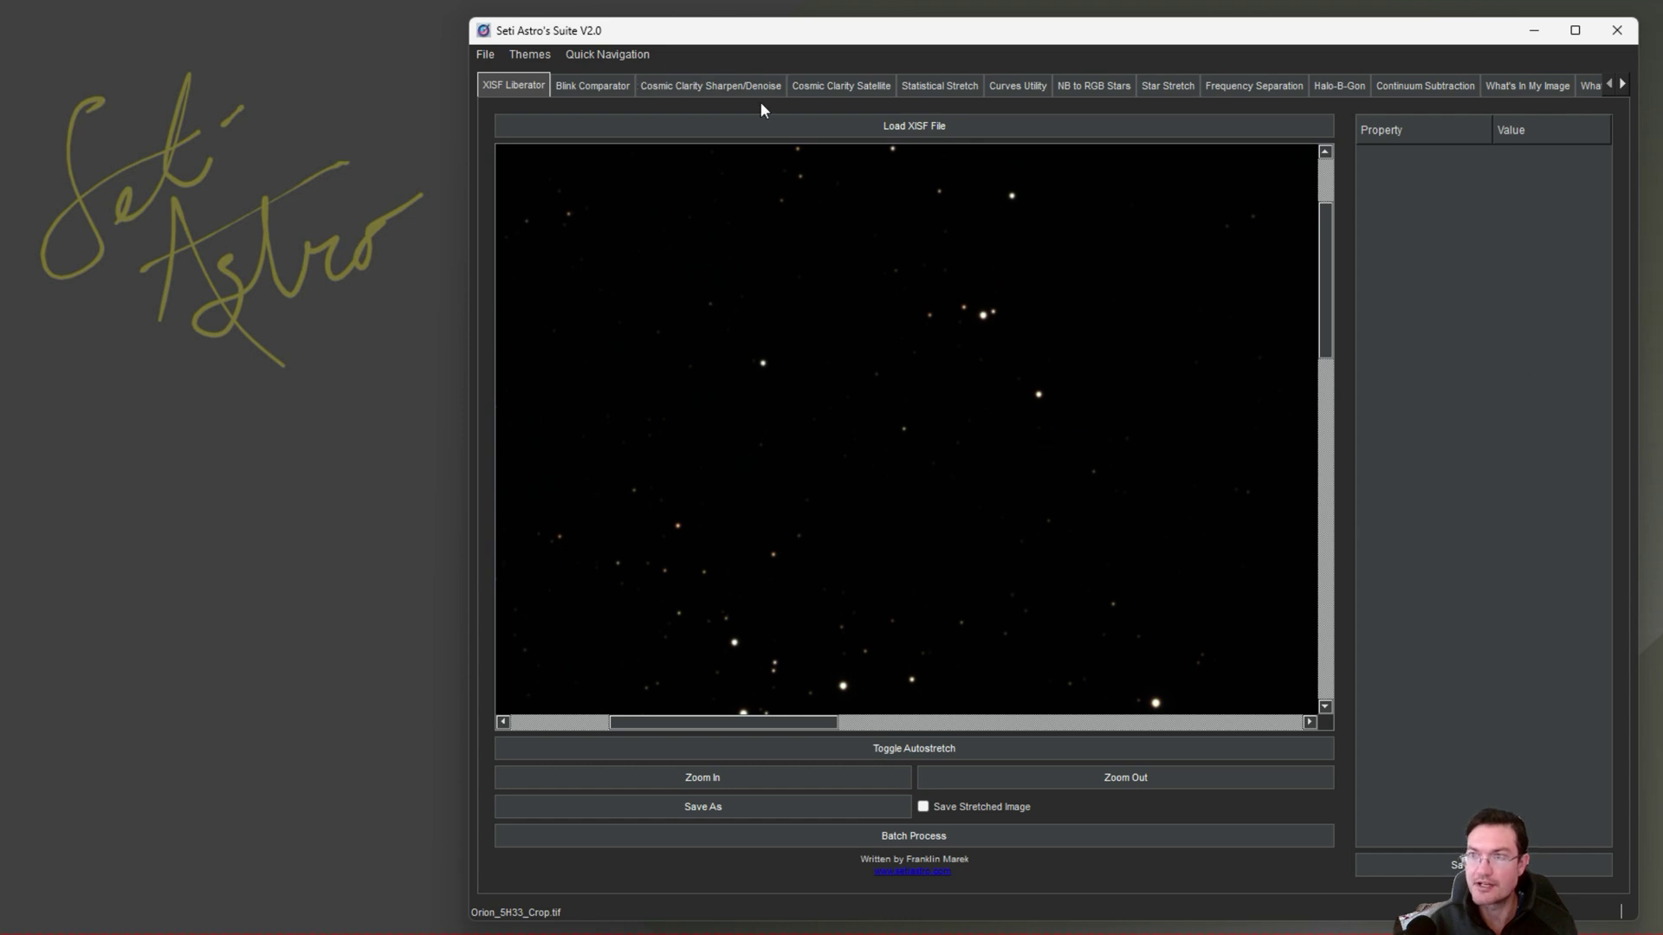
{"action": "left_click", "coordinate": [745, 85]}
{"action": "left_click_drag", "start_coordinate": [1306, 421], "coordinate": [1109, 377]}
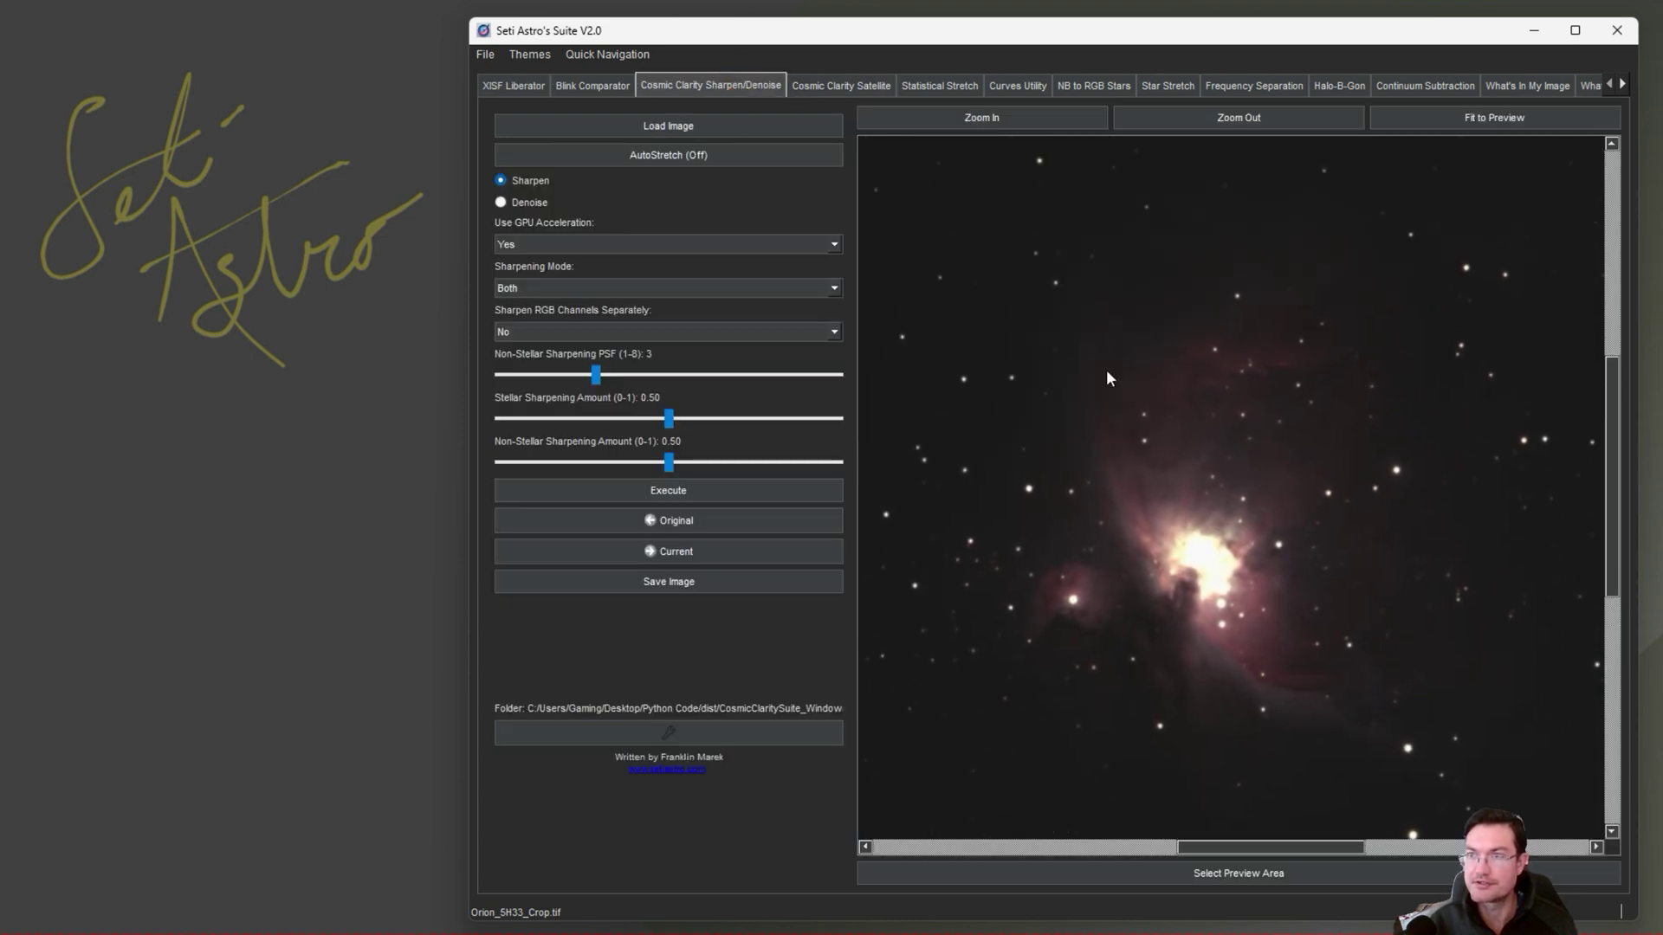
Step: Check the shared Orion image in the Statistical Stretch, Curves Utility, Star Stretch, Frequency Separation and Halo-B-Gon tools
{"action": "left_click", "coordinate": [942, 82]}
{"action": "left_click", "coordinate": [1020, 85]}
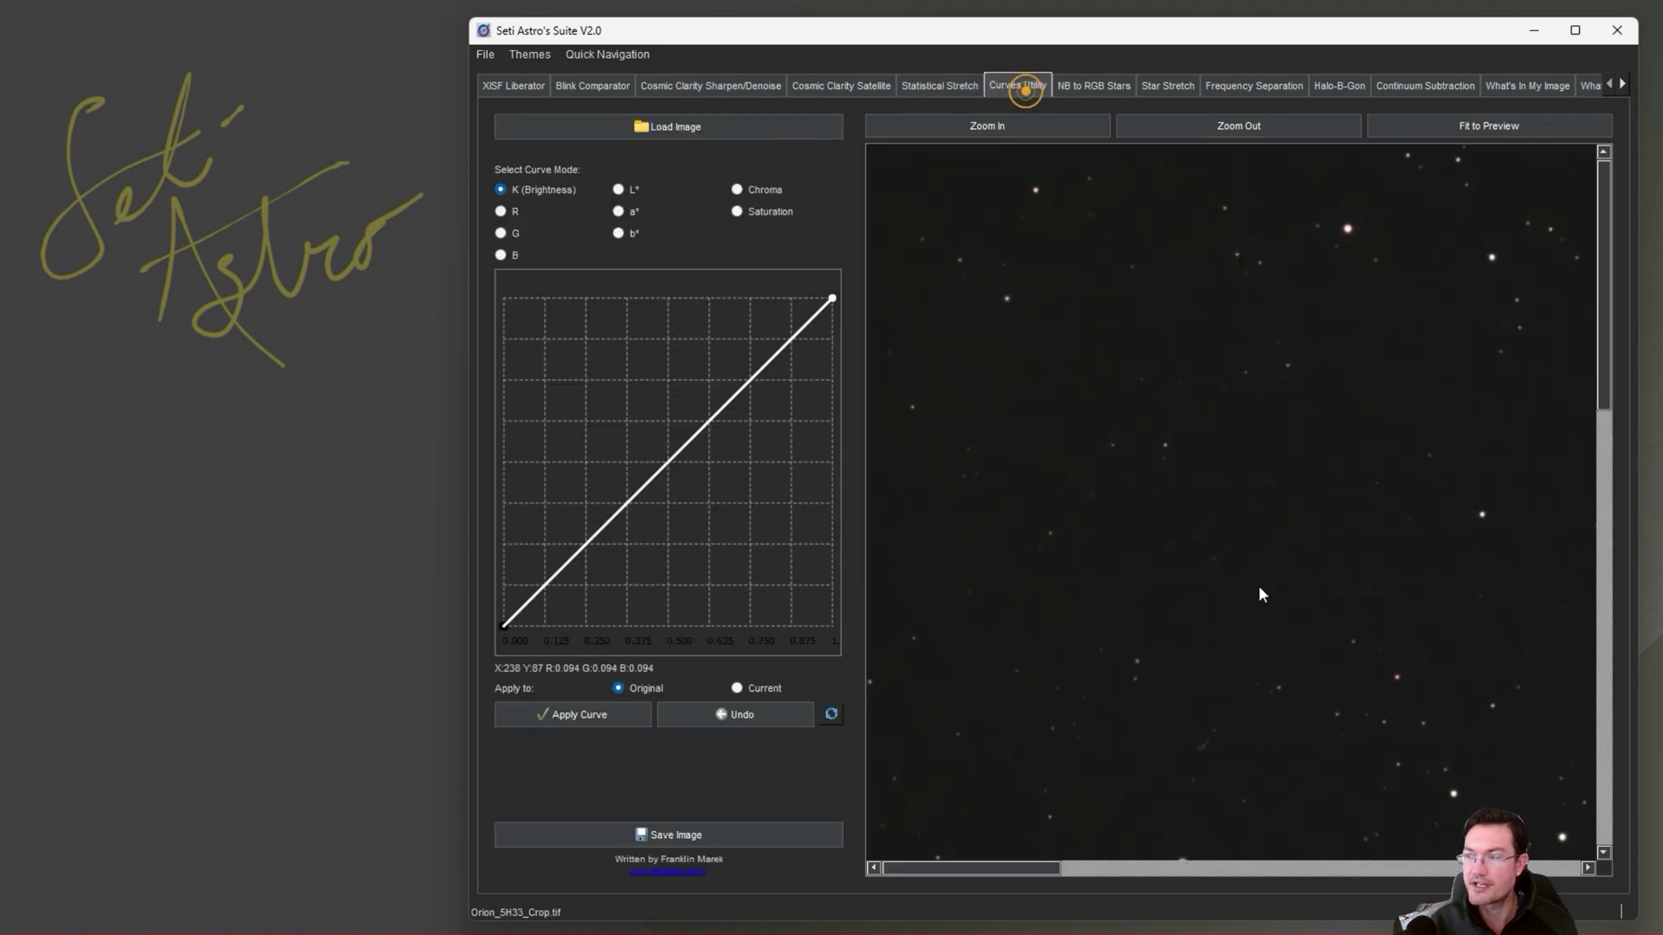
{"action": "left_click_drag", "start_coordinate": [1259, 586], "coordinate": [1010, 153]}
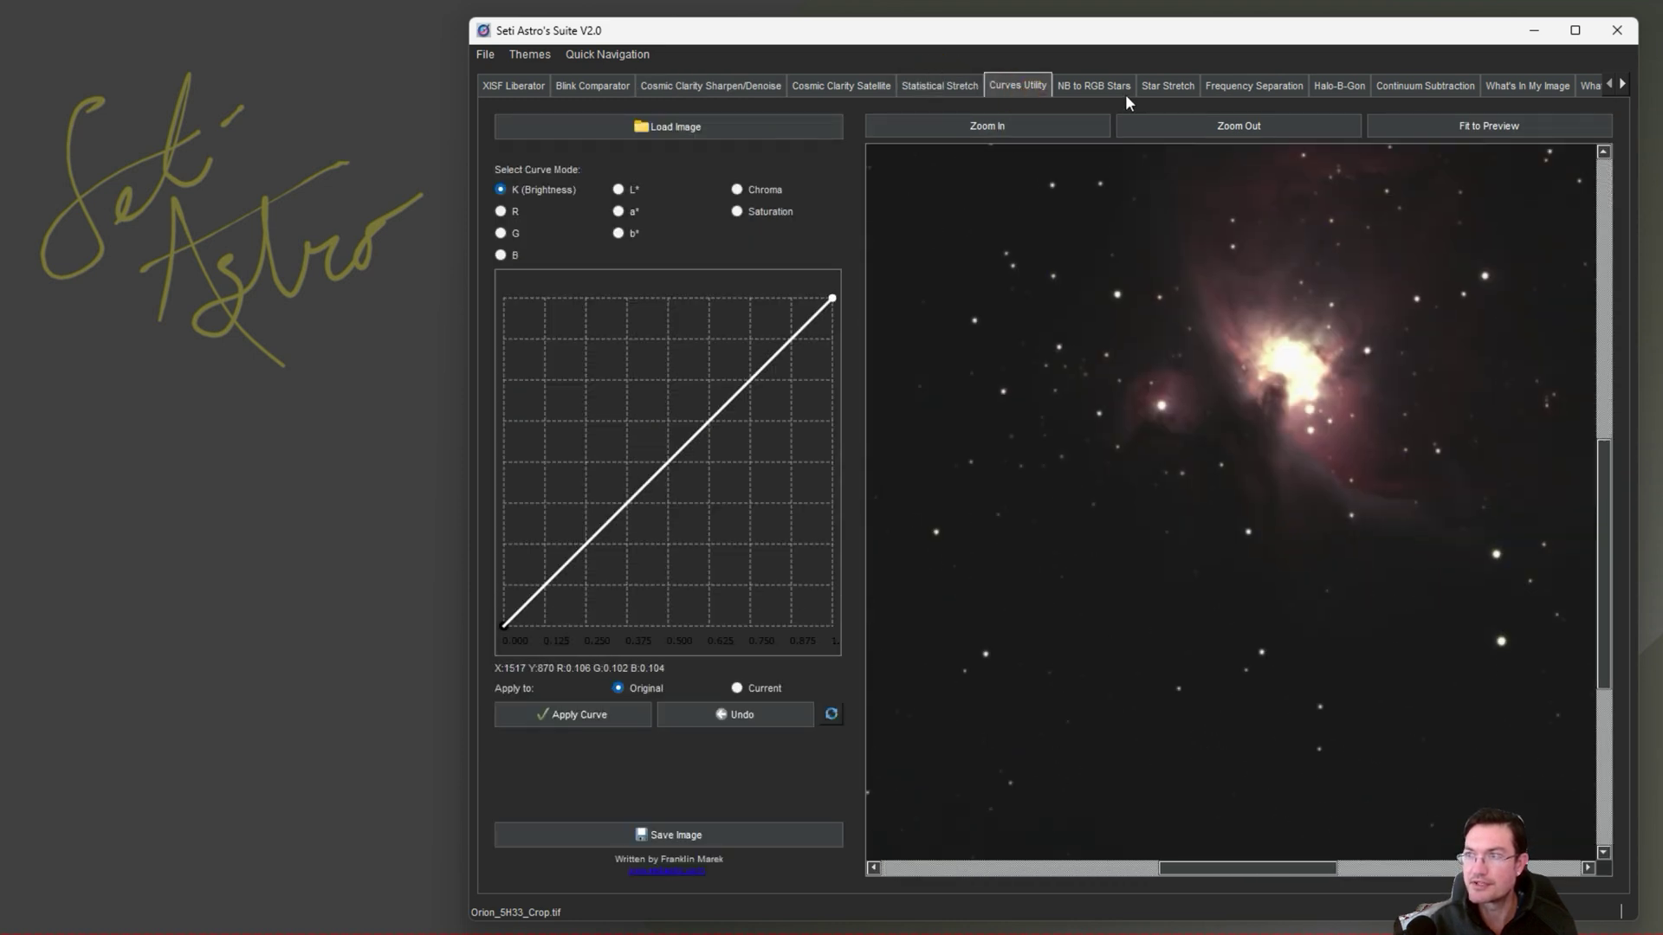
{"action": "left_click", "coordinate": [1169, 86]}
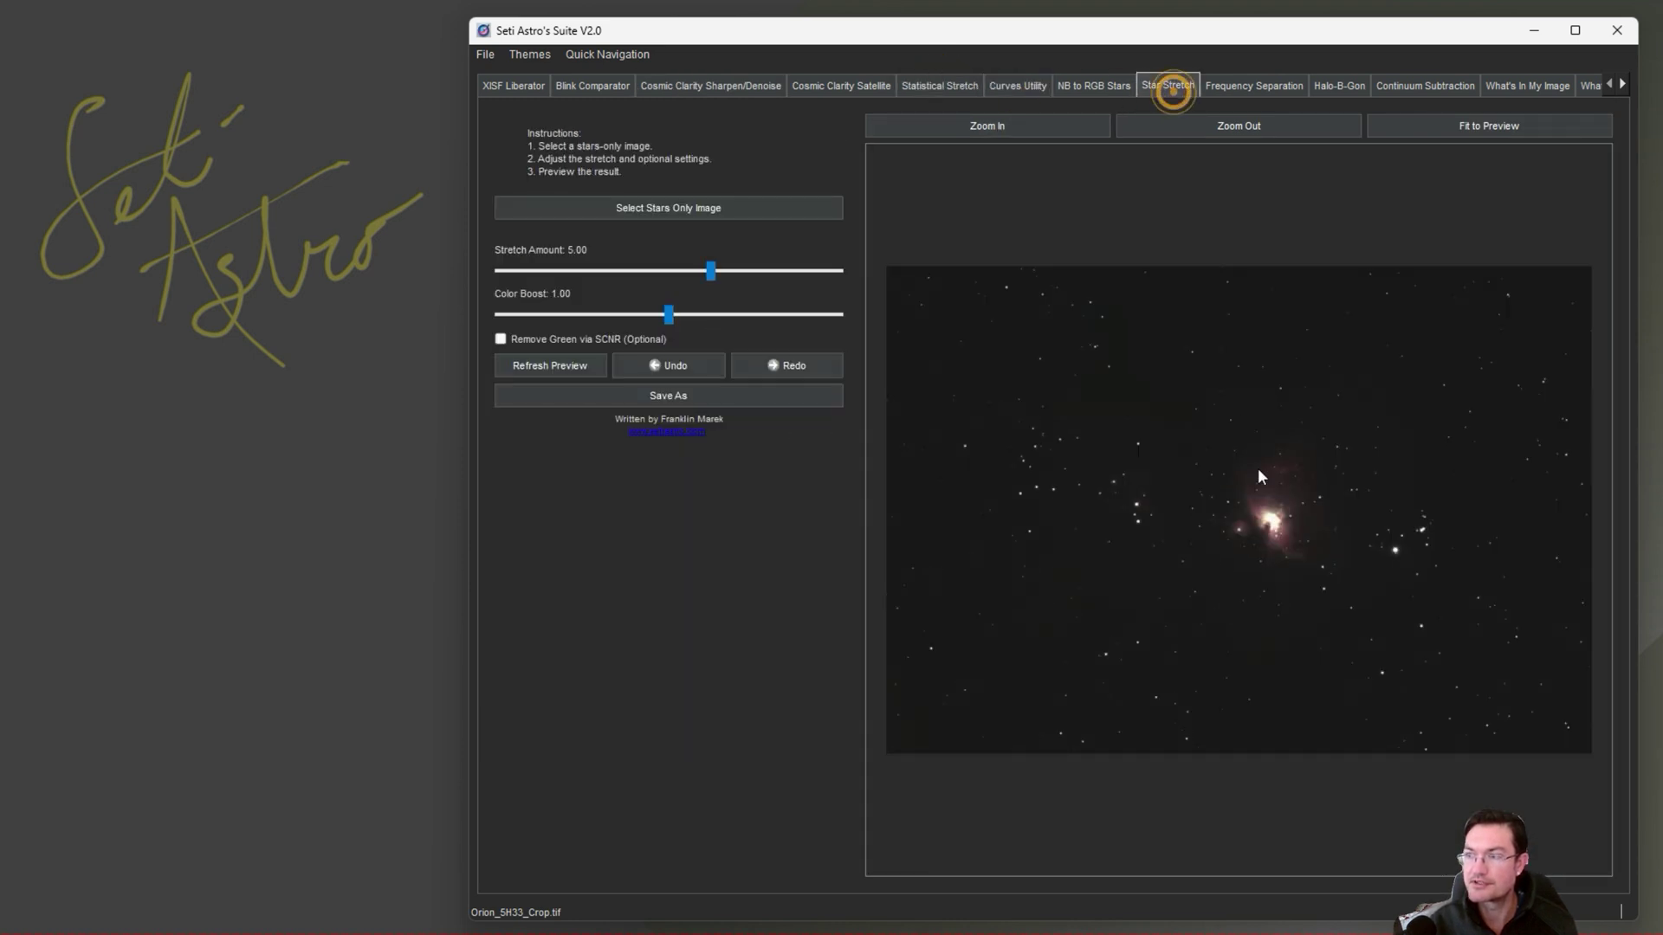
{"action": "left_click", "coordinate": [1247, 87]}
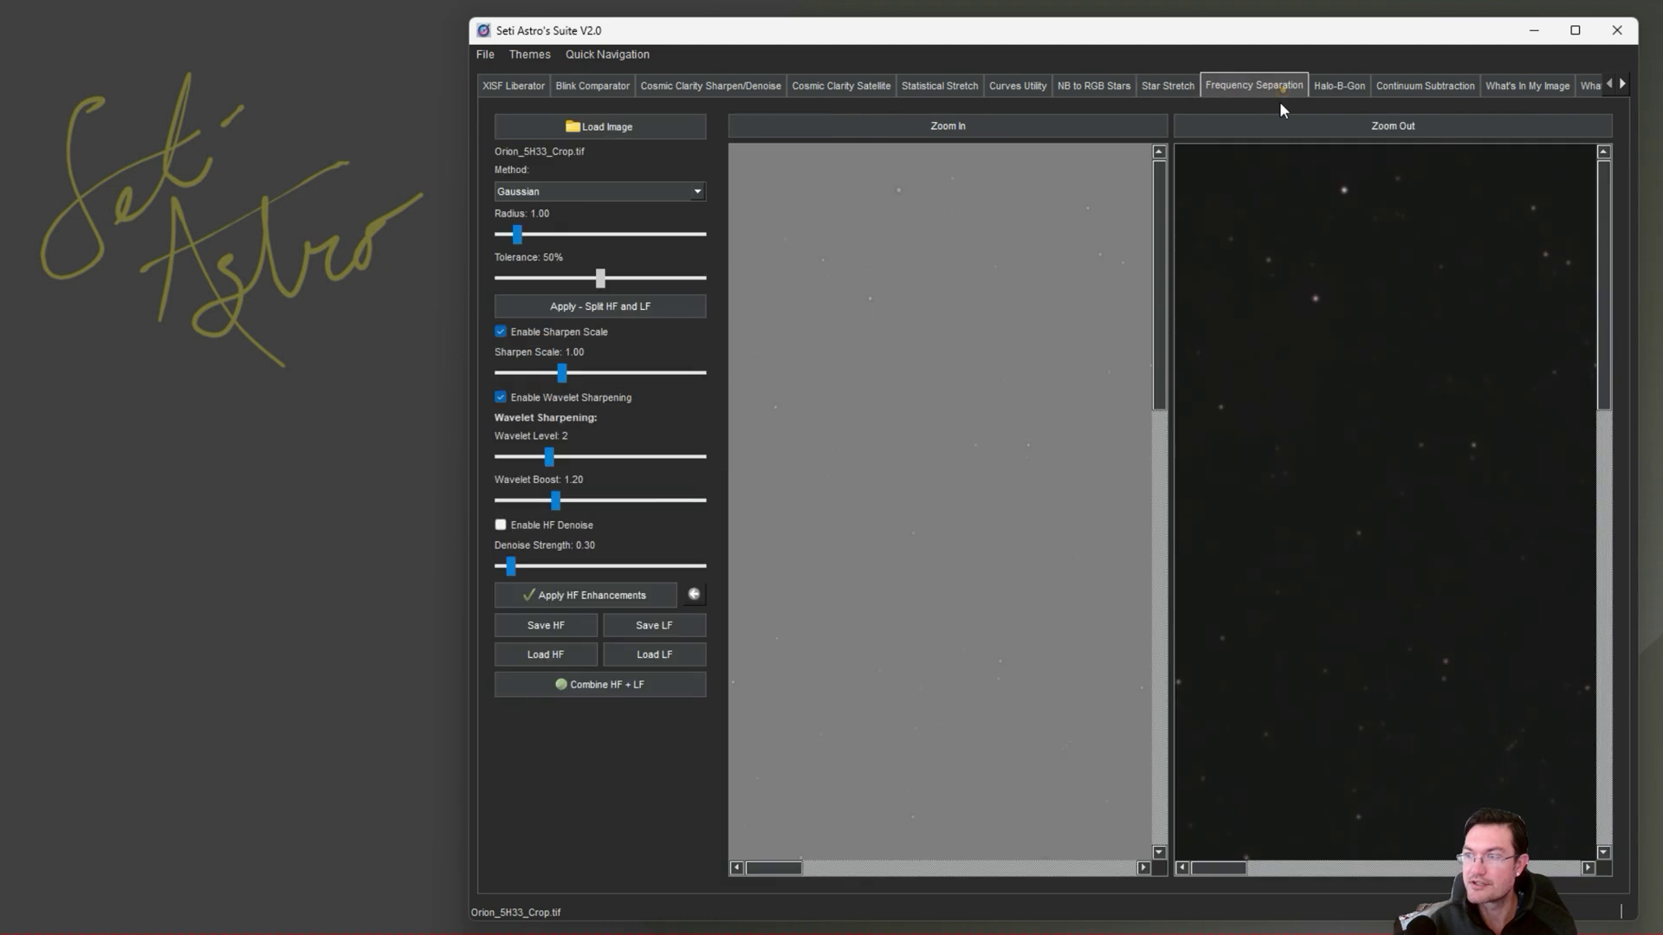
{"action": "left_click", "coordinate": [1342, 86]}
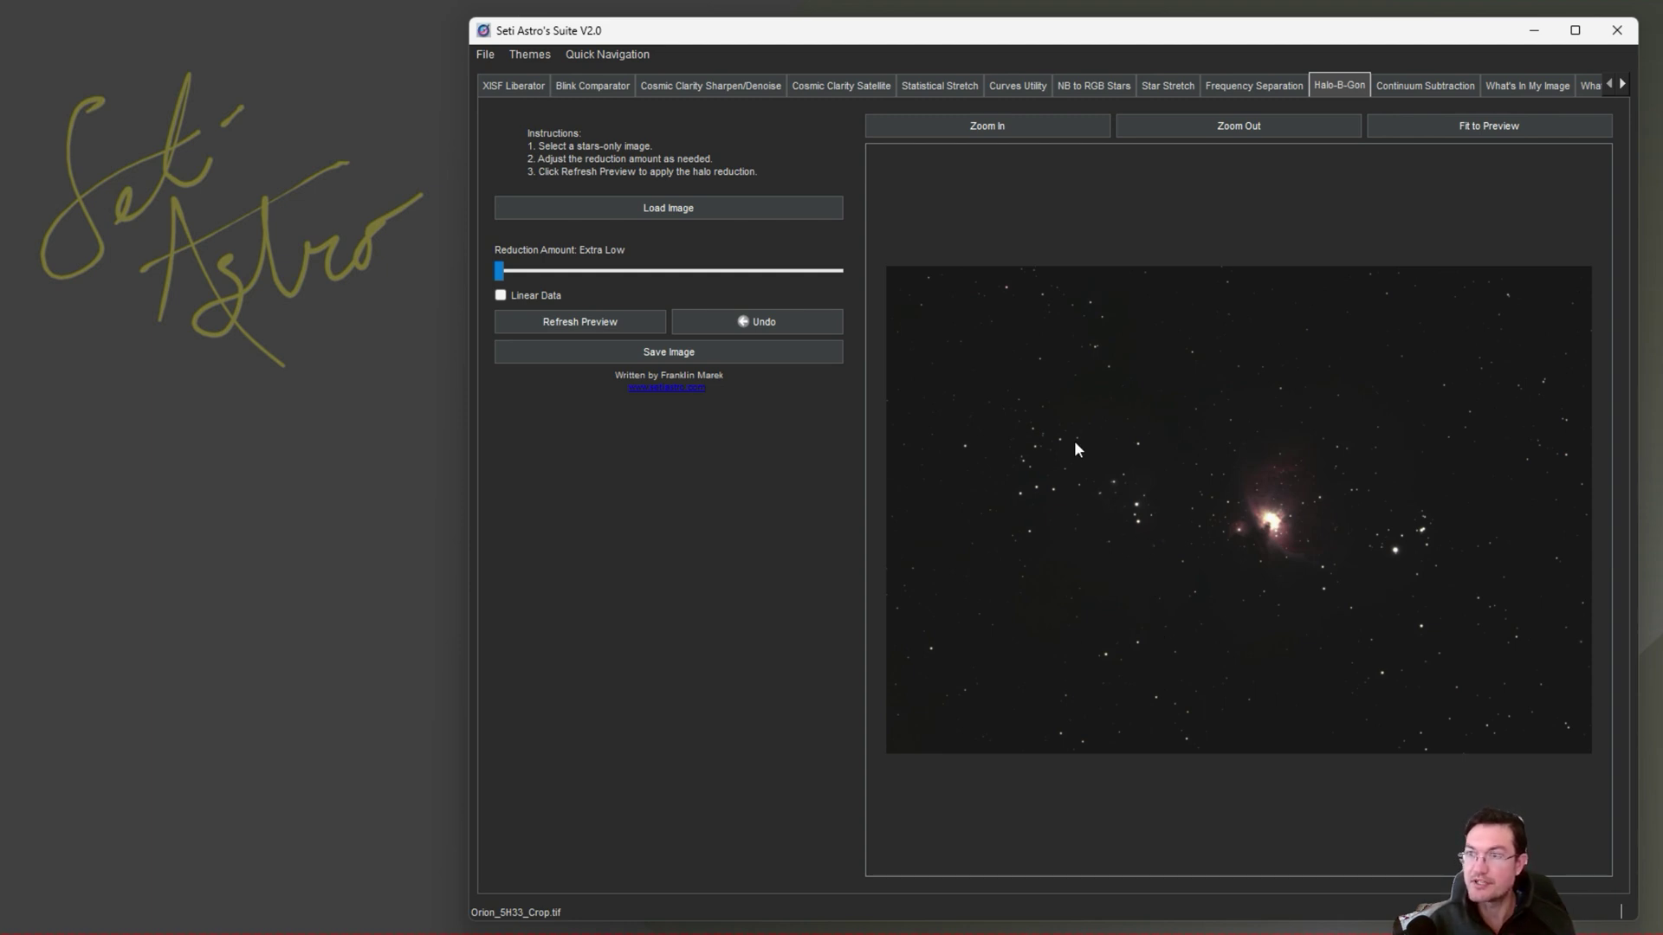
Step: Apply a linked statistical stretch with a target median of 0.25 to the Orion image
{"action": "left_click", "coordinate": [916, 88]}
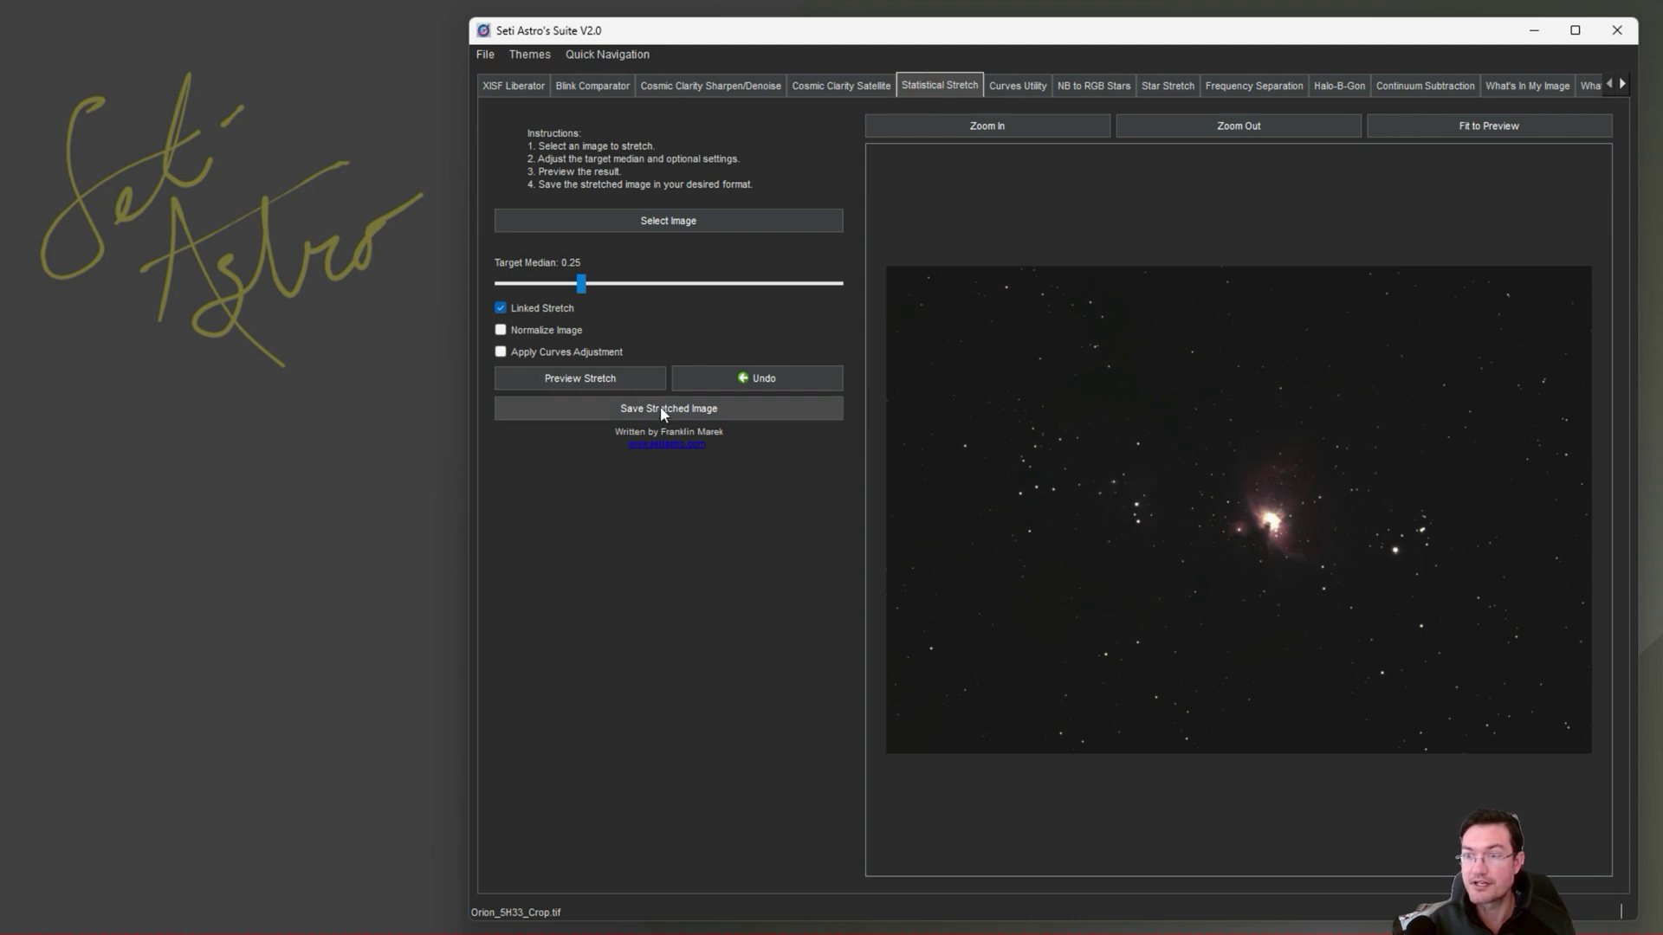
{"action": "left_click", "coordinate": [598, 376]}
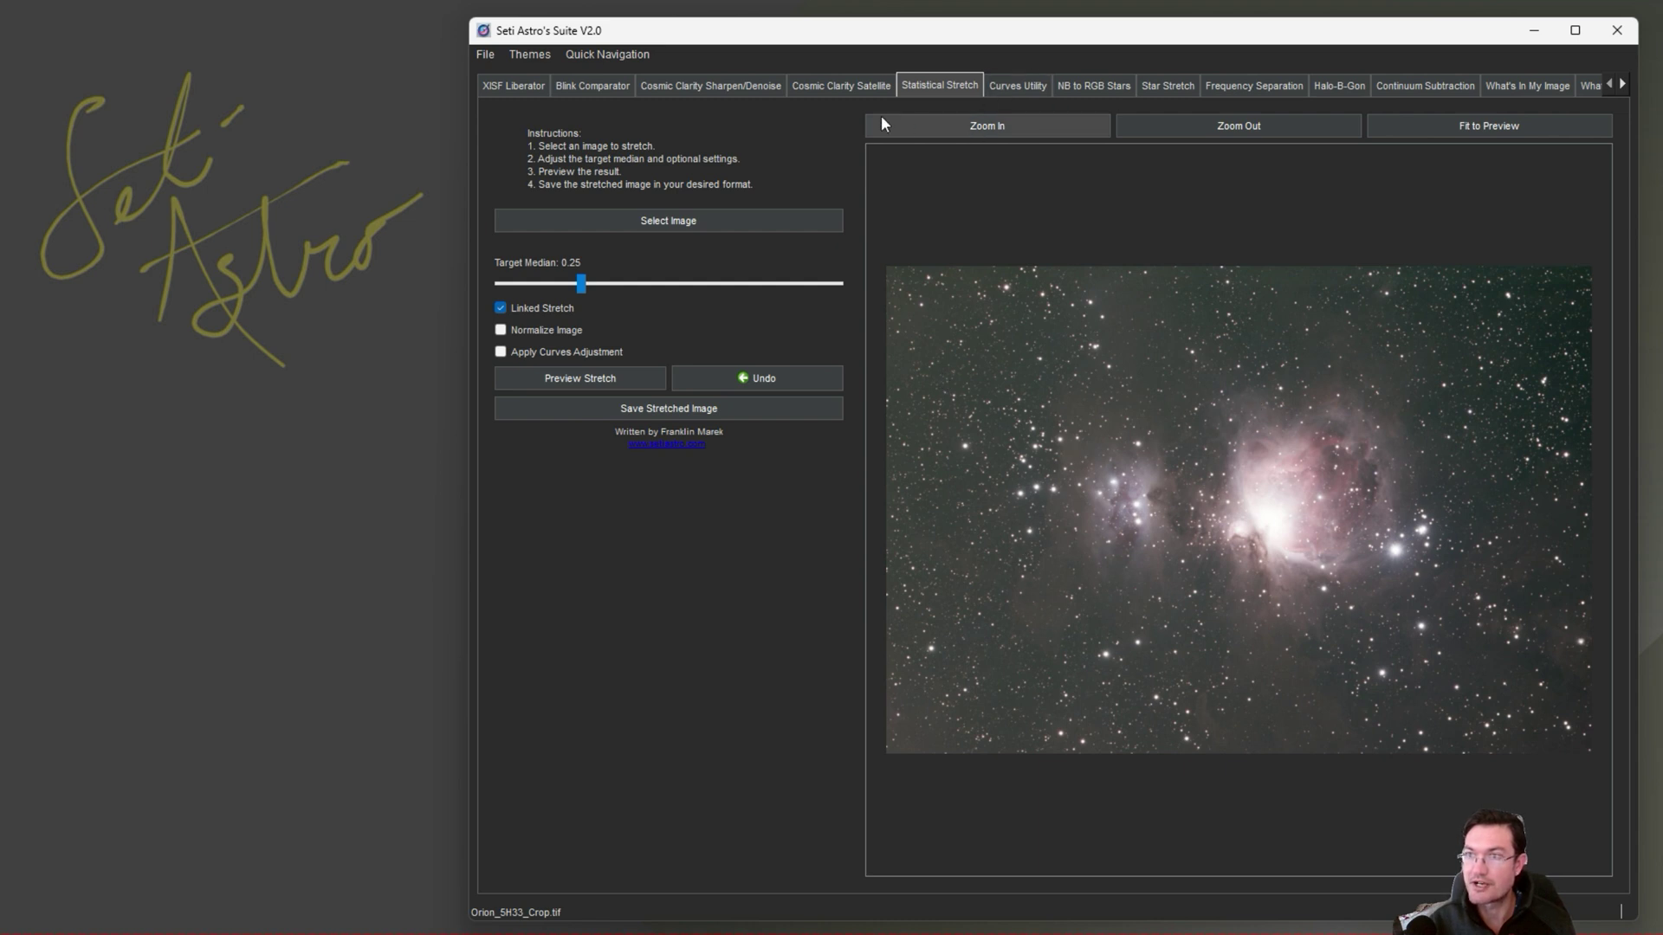
Step: Examine the stretched Orion nebula at a reduced zoom in Cosmic Clarity Sharpen/Denoise
{"action": "left_click", "coordinate": [744, 85]}
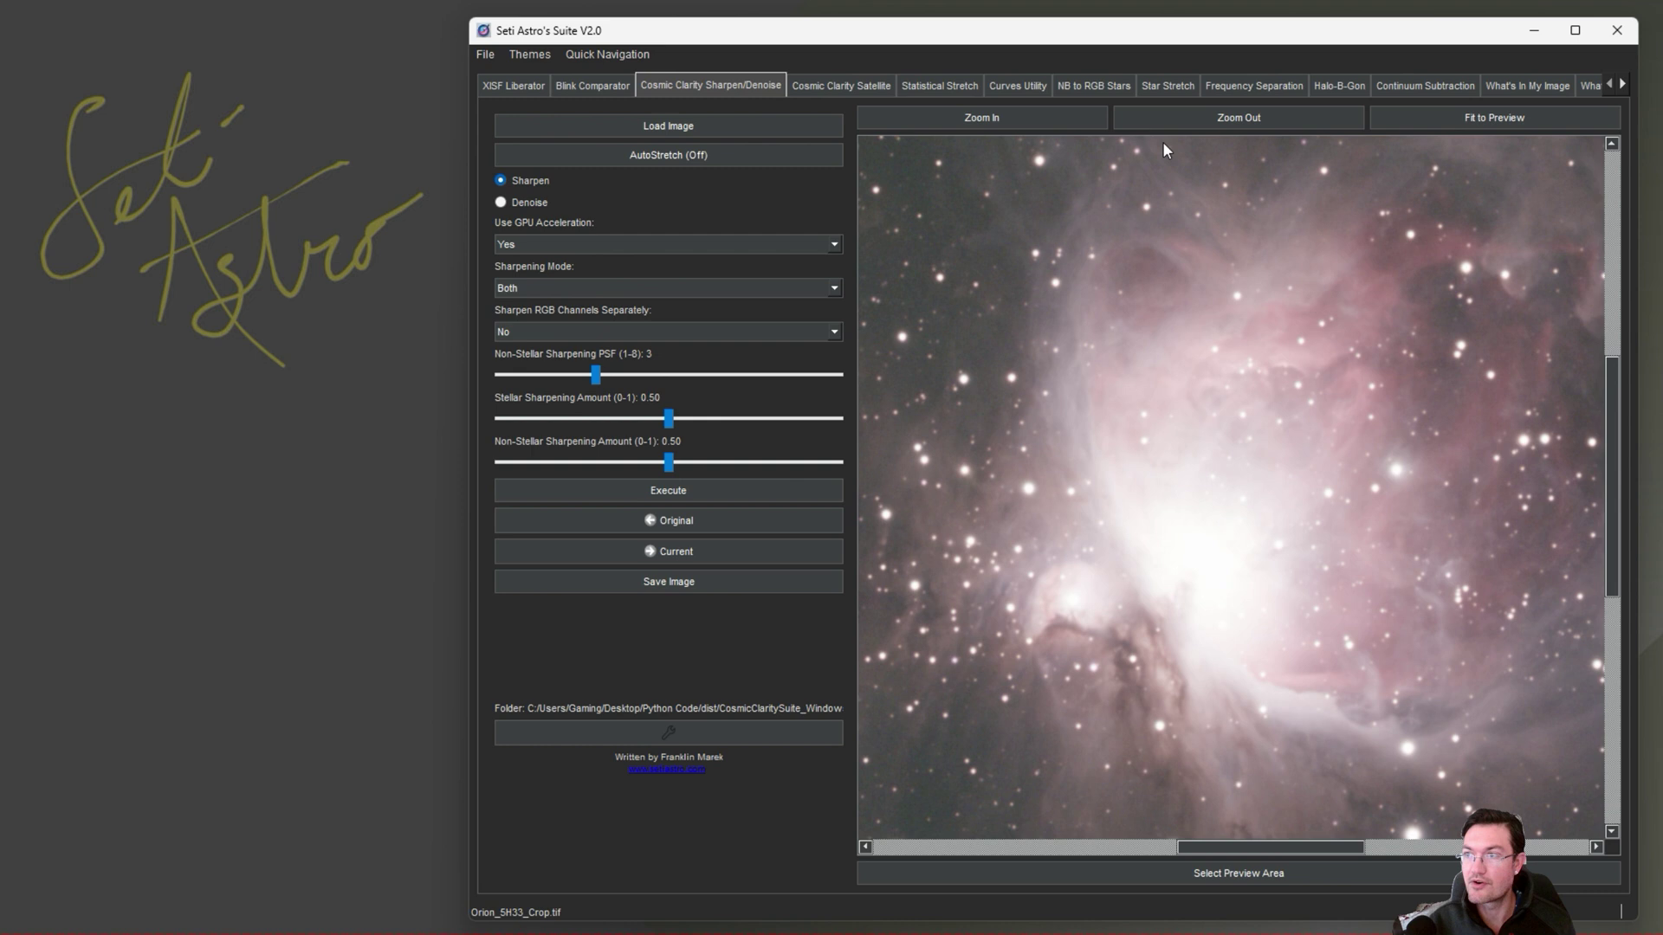
{"action": "left_click", "coordinate": [1202, 127]}
{"action": "left_click", "coordinate": [1202, 127]}
{"action": "left_click", "coordinate": [1202, 126]}
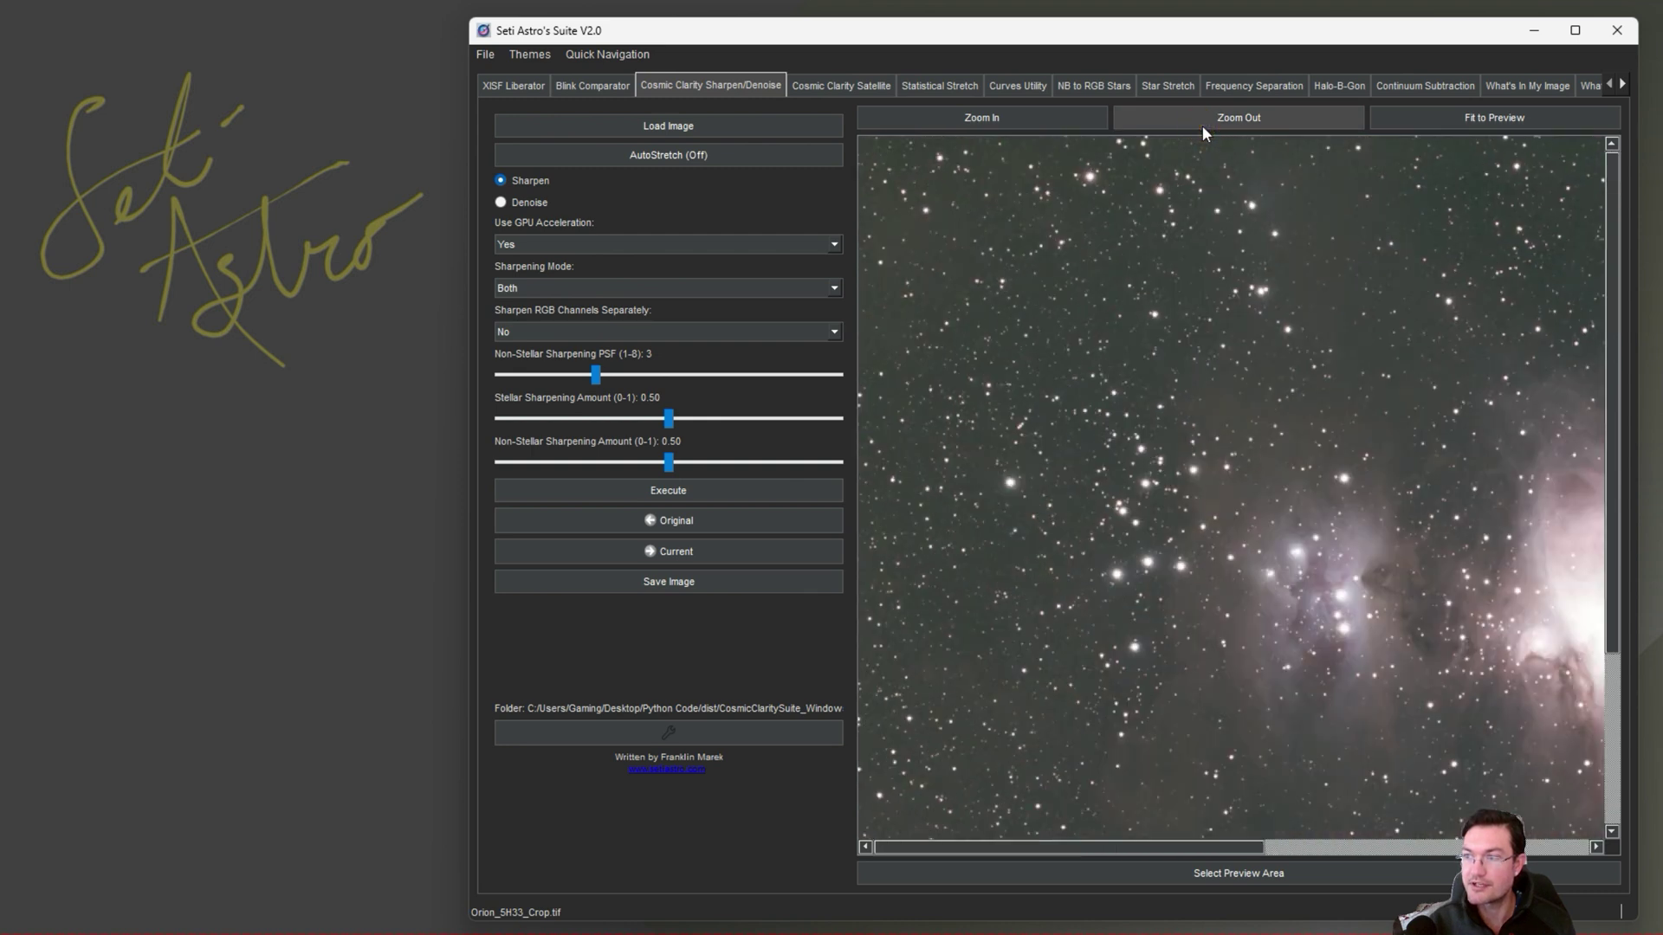
{"action": "left_click", "coordinate": [1202, 126]}
{"action": "left_click_drag", "start_coordinate": [1387, 480], "coordinate": [1097, 397]}
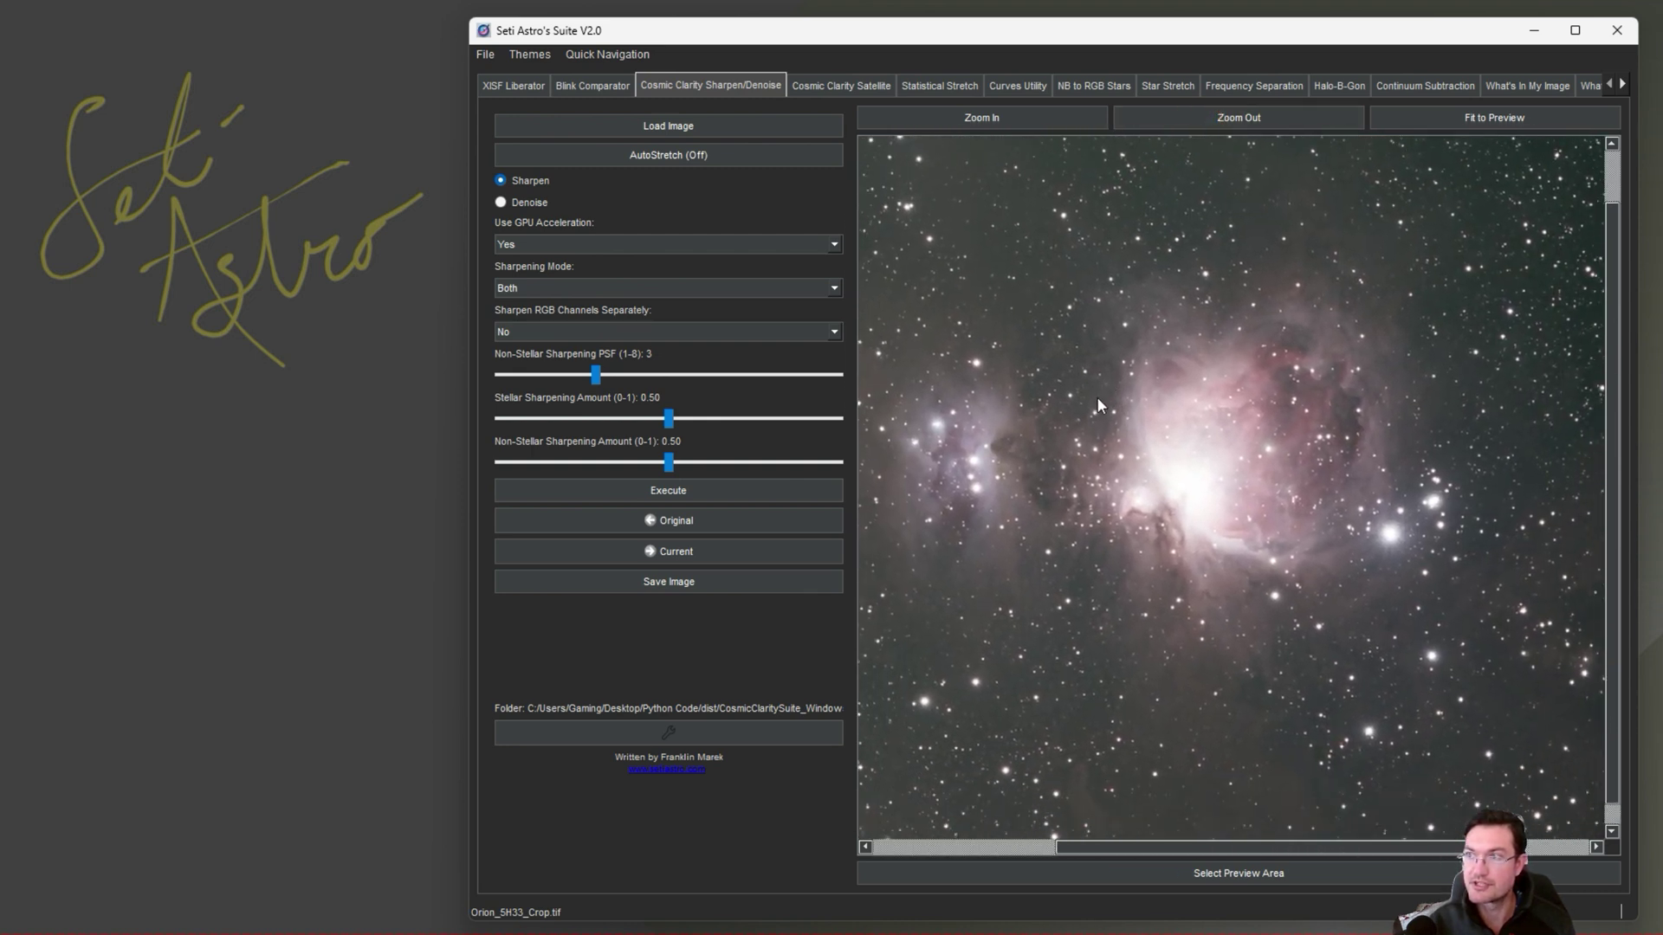
Step: Examine the high- and low-frequency views of the stretched image in Frequency Separation at different zoom levels
{"action": "left_click", "coordinate": [1249, 87]}
{"action": "left_click", "coordinate": [1379, 127]}
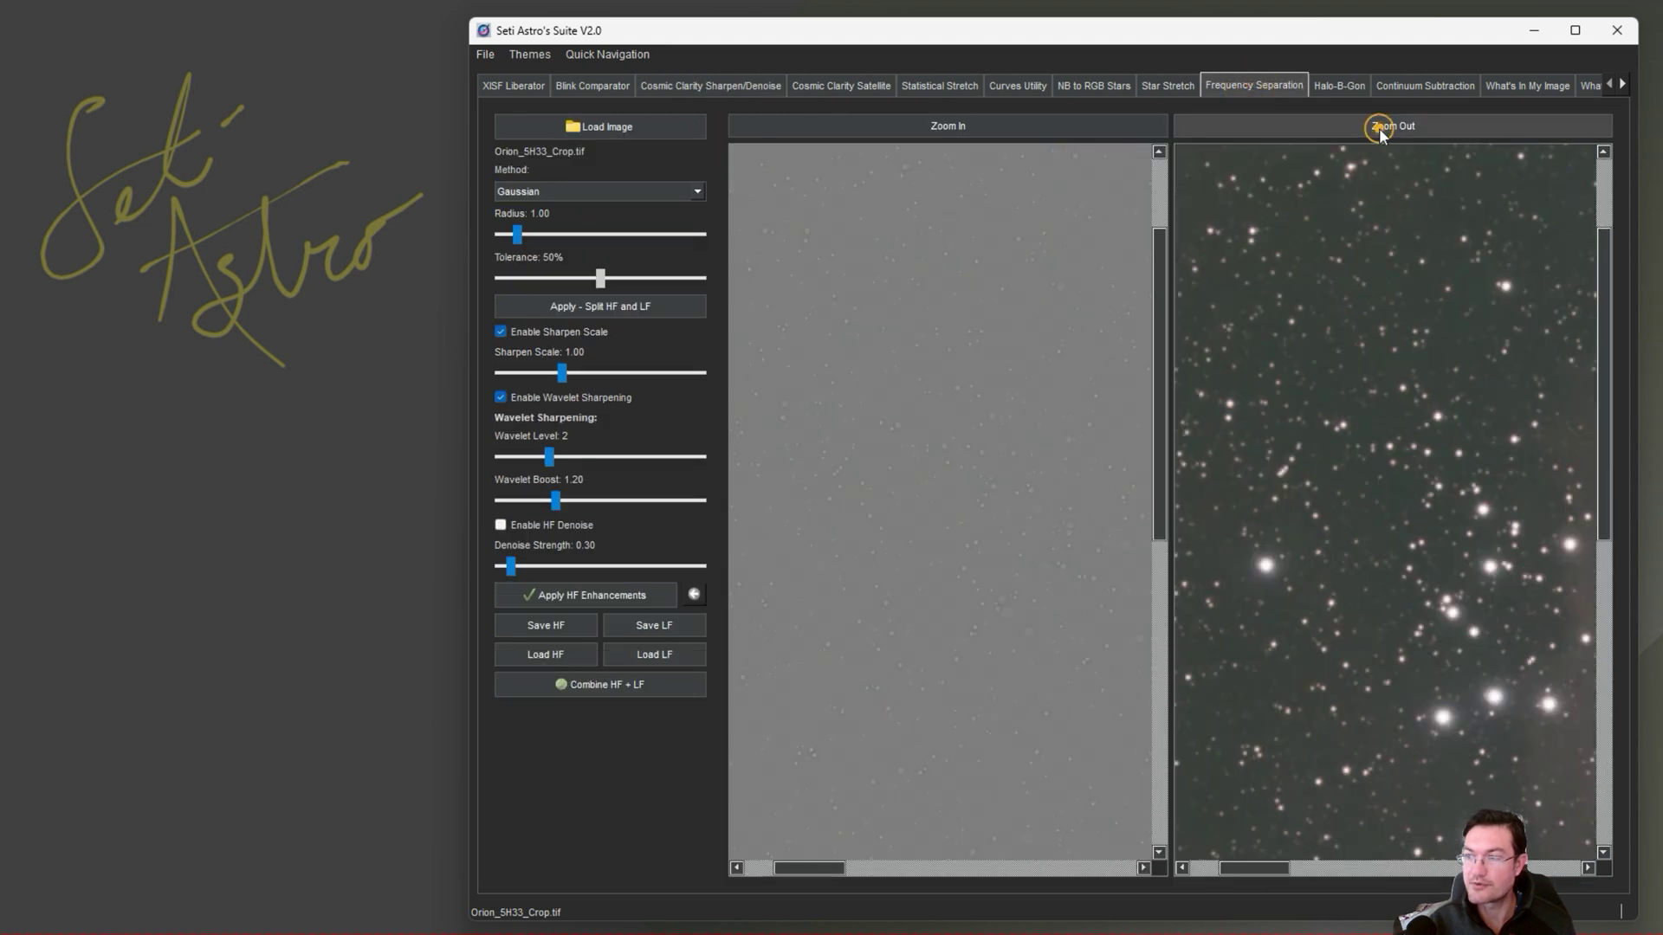
{"action": "left_click", "coordinate": [1379, 127]}
{"action": "left_click", "coordinate": [1379, 128]}
{"action": "left_click", "coordinate": [1379, 127]}
{"action": "left_click", "coordinate": [1379, 128]}
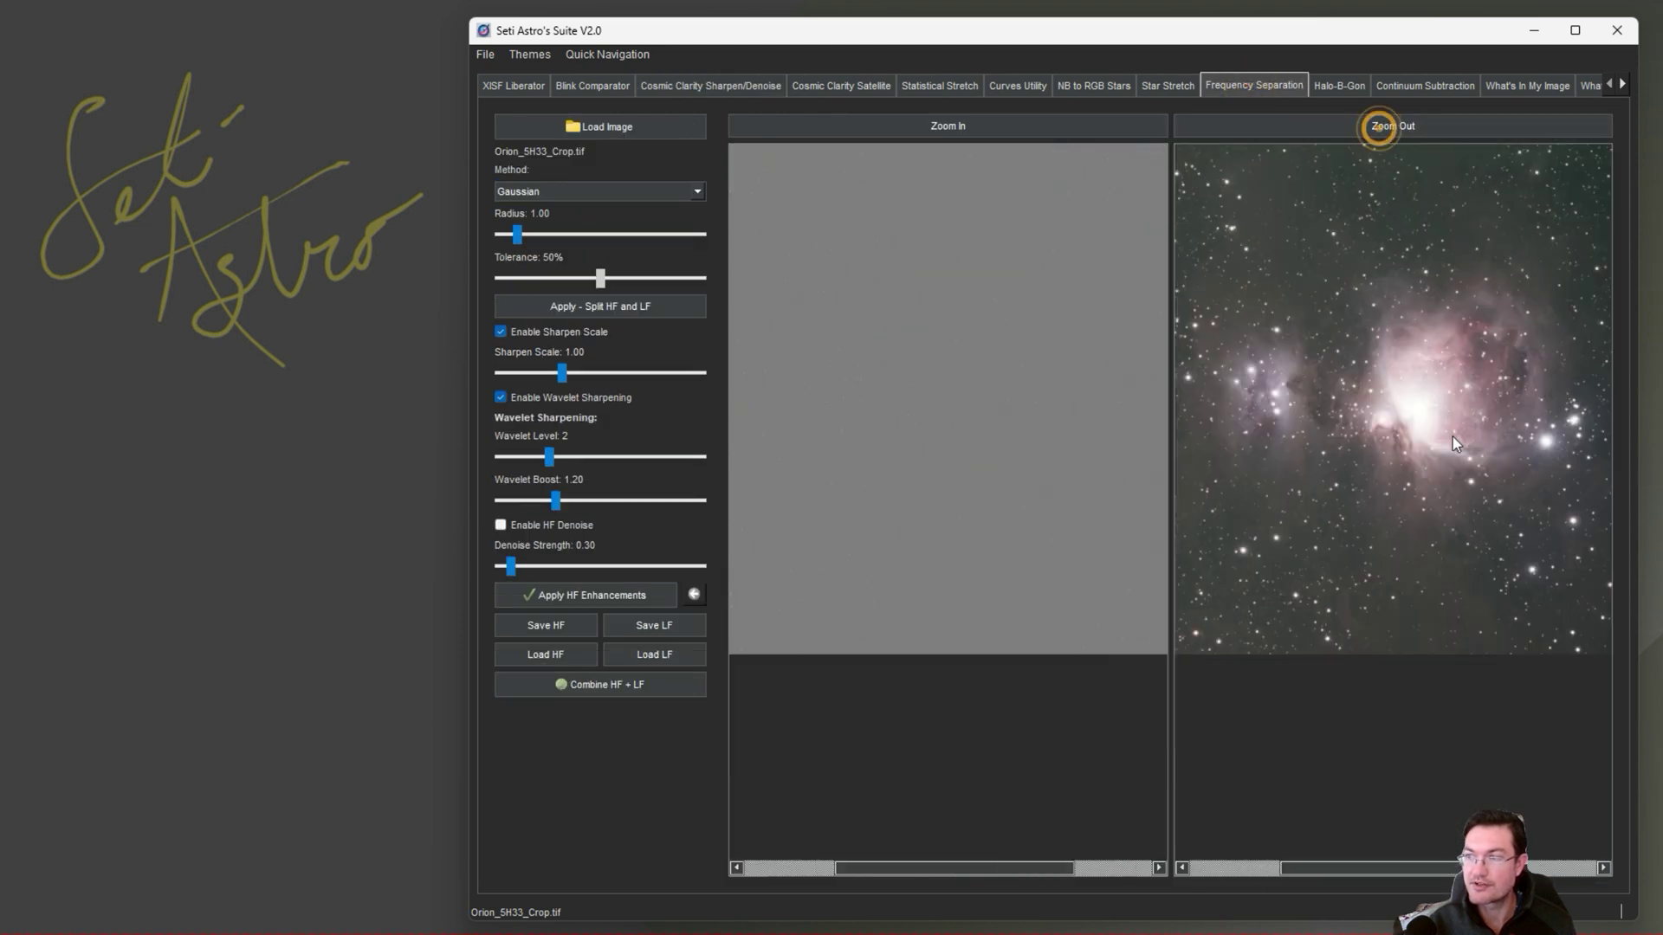
{"action": "left_click_drag", "start_coordinate": [1453, 436], "coordinate": [1469, 554]}
{"action": "left_click", "coordinate": [1070, 128]}
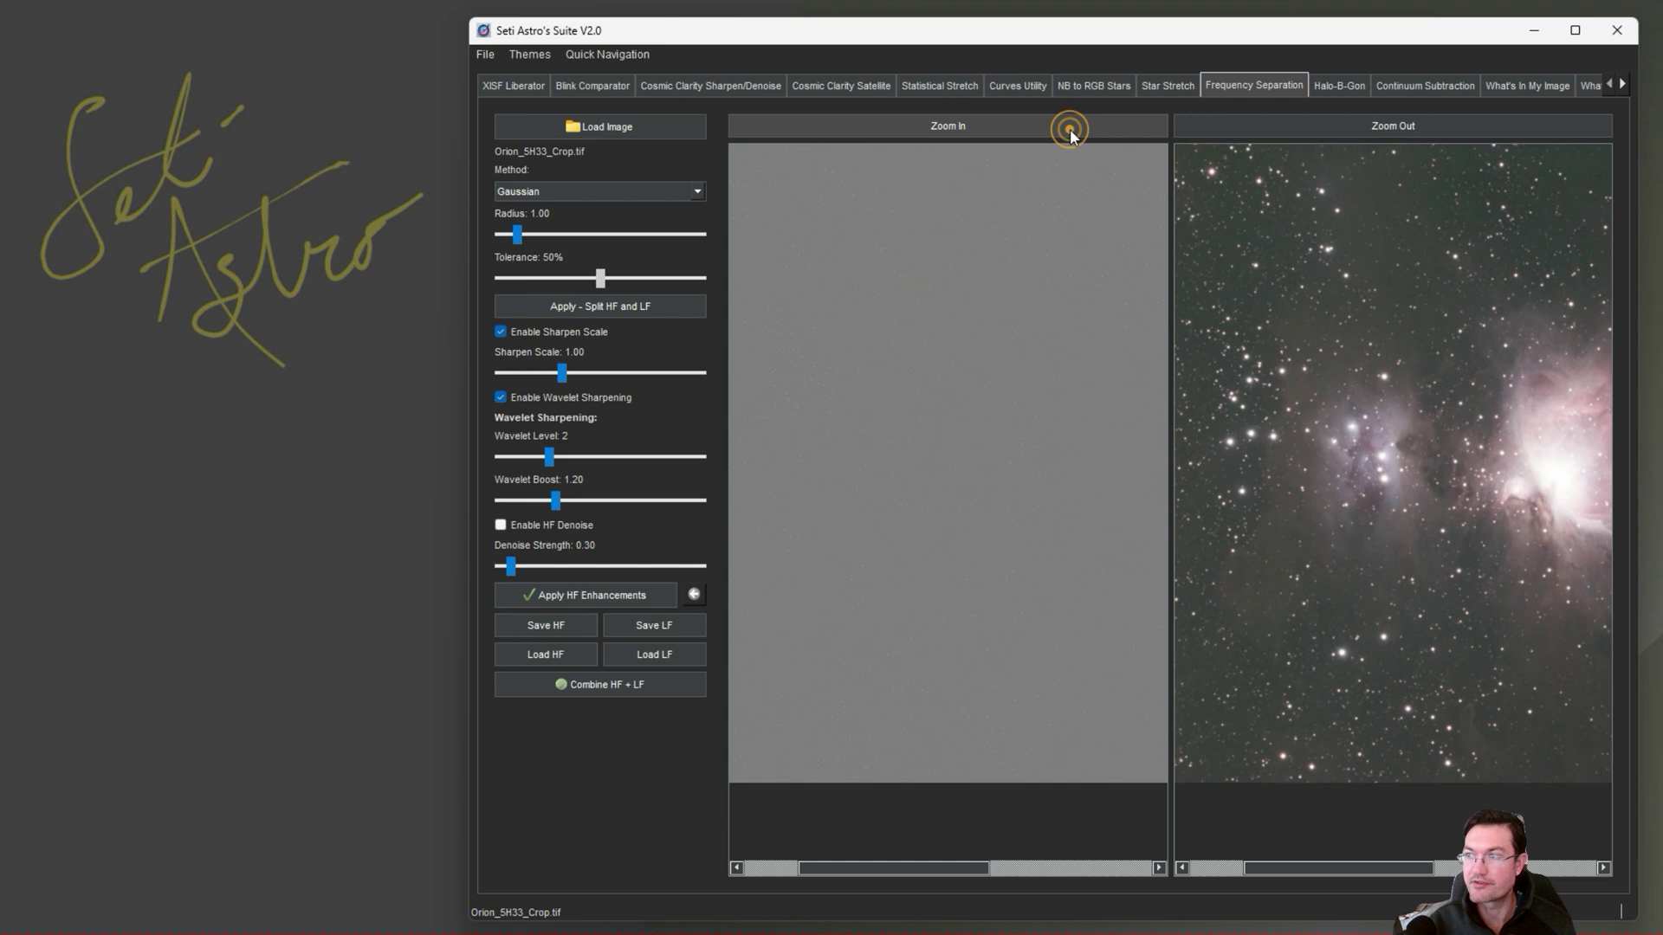
{"action": "left_click", "coordinate": [1069, 129]}
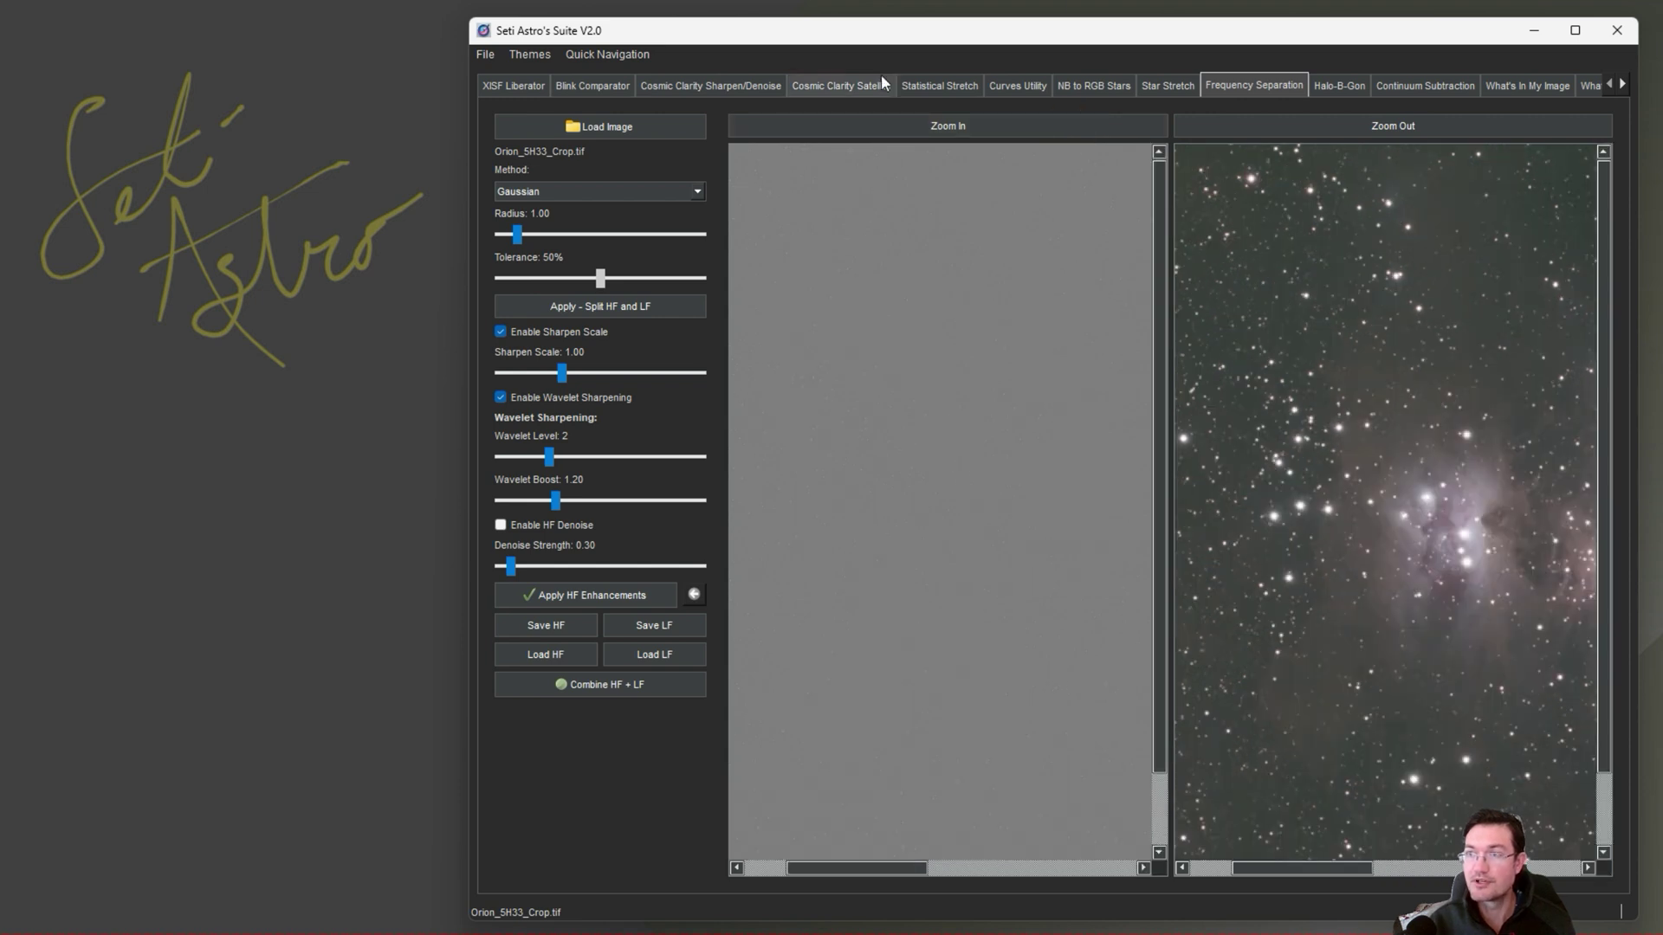
Step: Undo the statistical stretch of the Orion image and redo it
{"action": "left_click", "coordinate": [935, 85]}
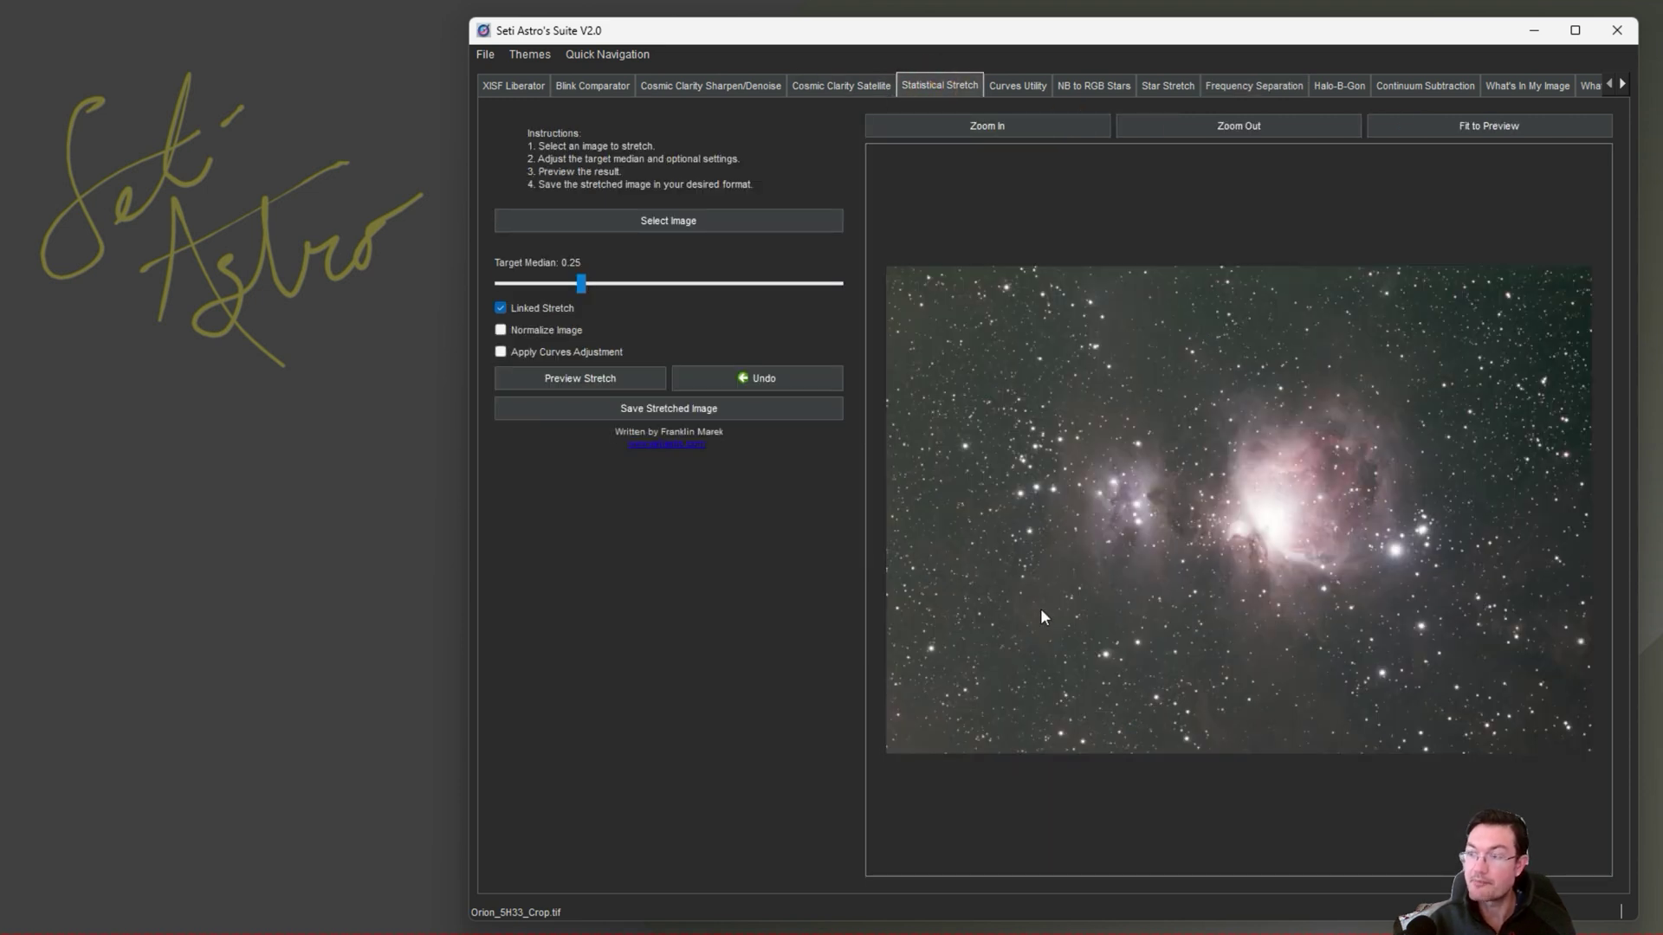
{"action": "left_click", "coordinate": [771, 384]}
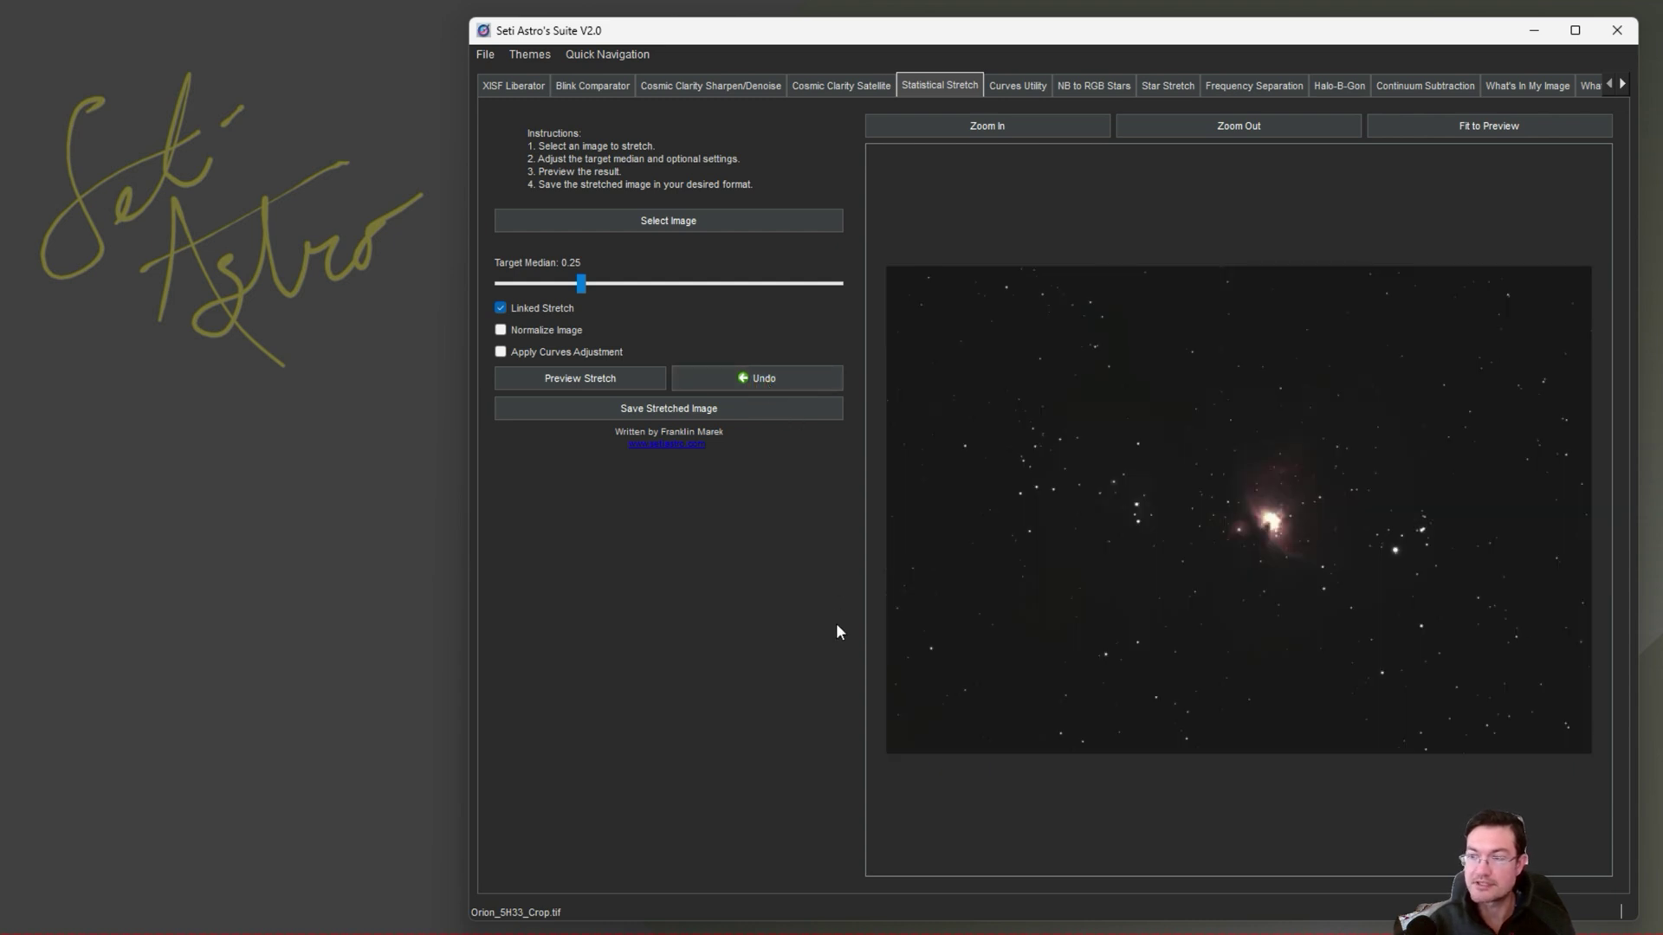
{"action": "left_click", "coordinate": [486, 56]}
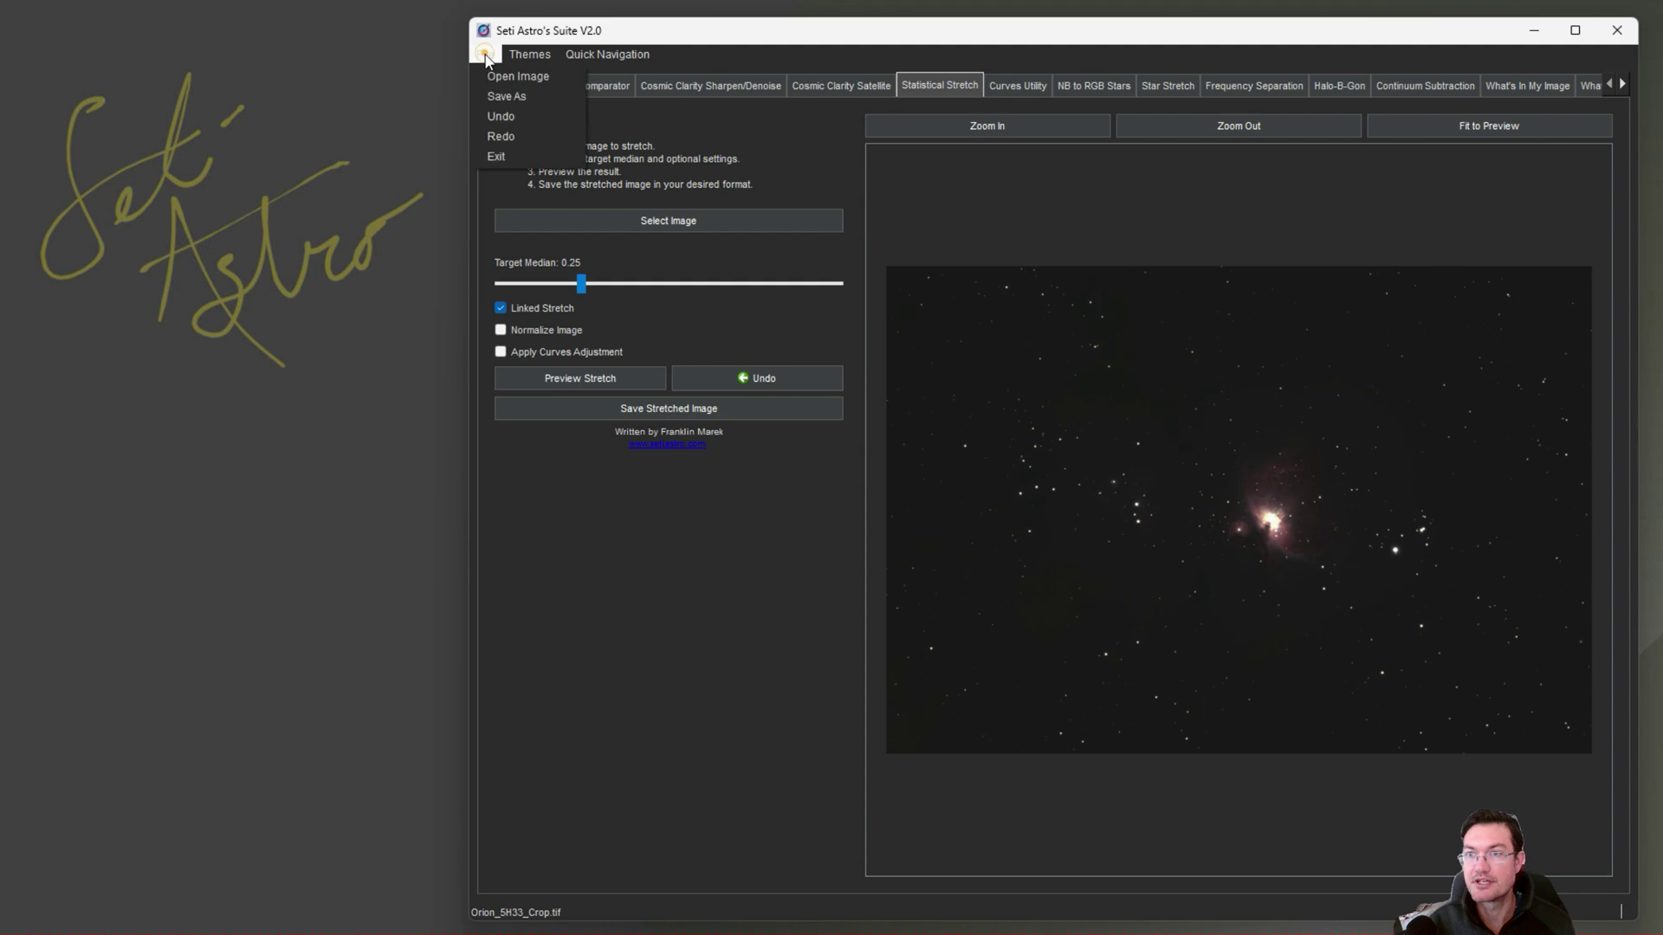
{"action": "left_click", "coordinate": [499, 138]}
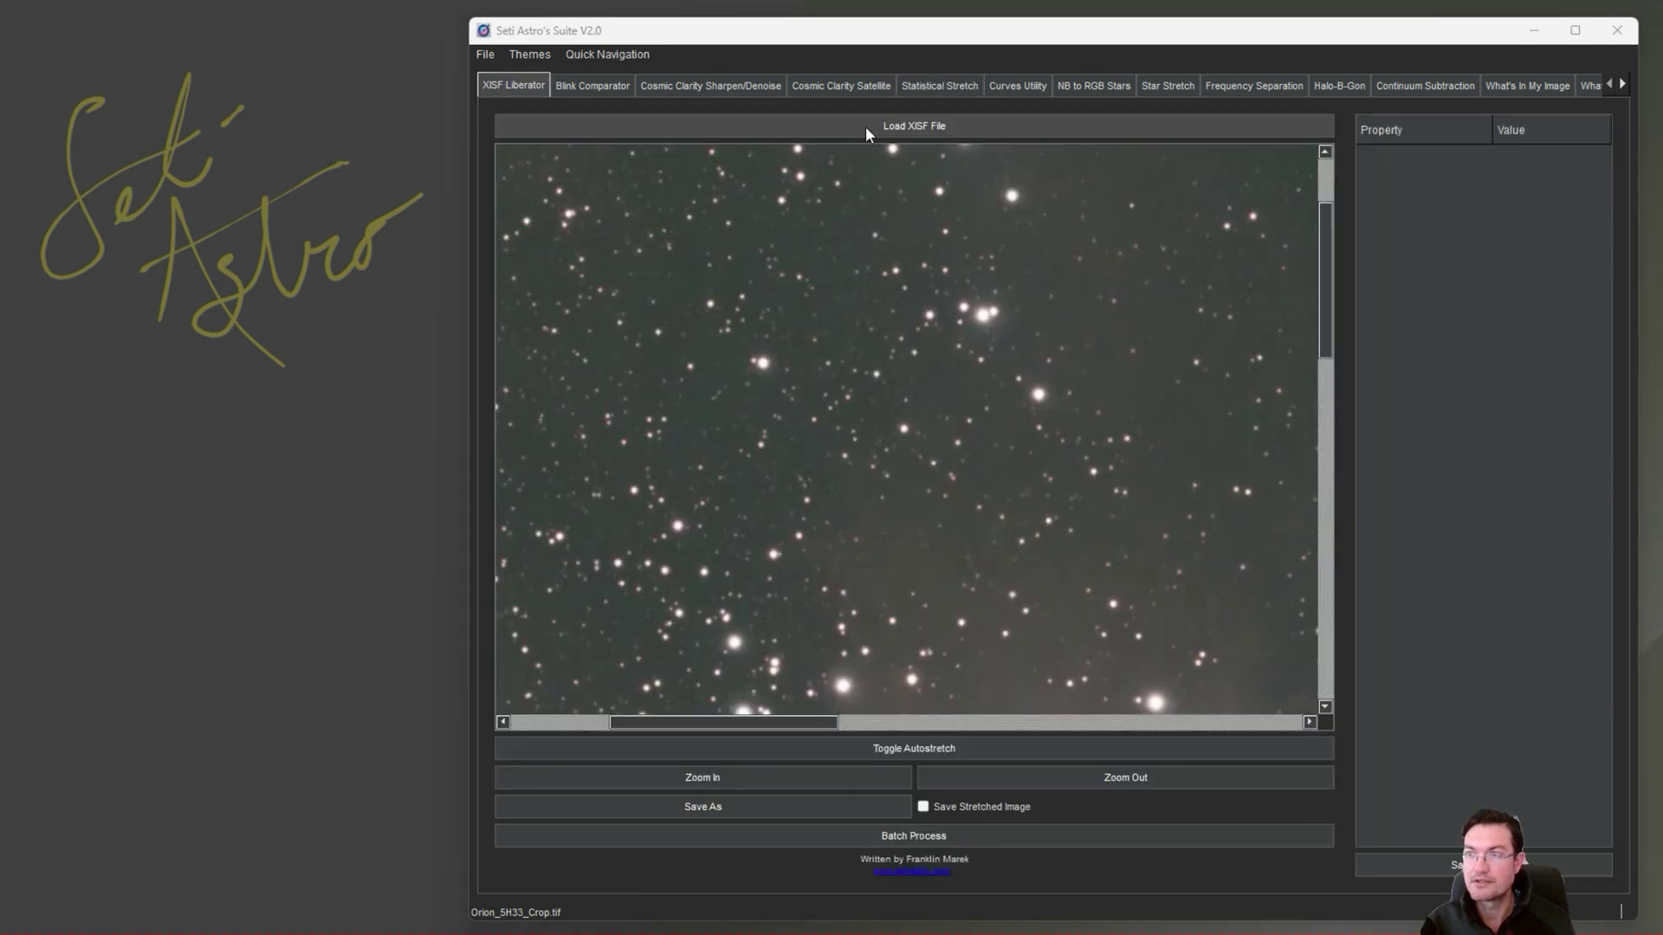
Step: Load andromeda.xisf from the Desktop into XISF Liberator and look over its image and metadata
{"action": "left_click", "coordinate": [865, 127]}
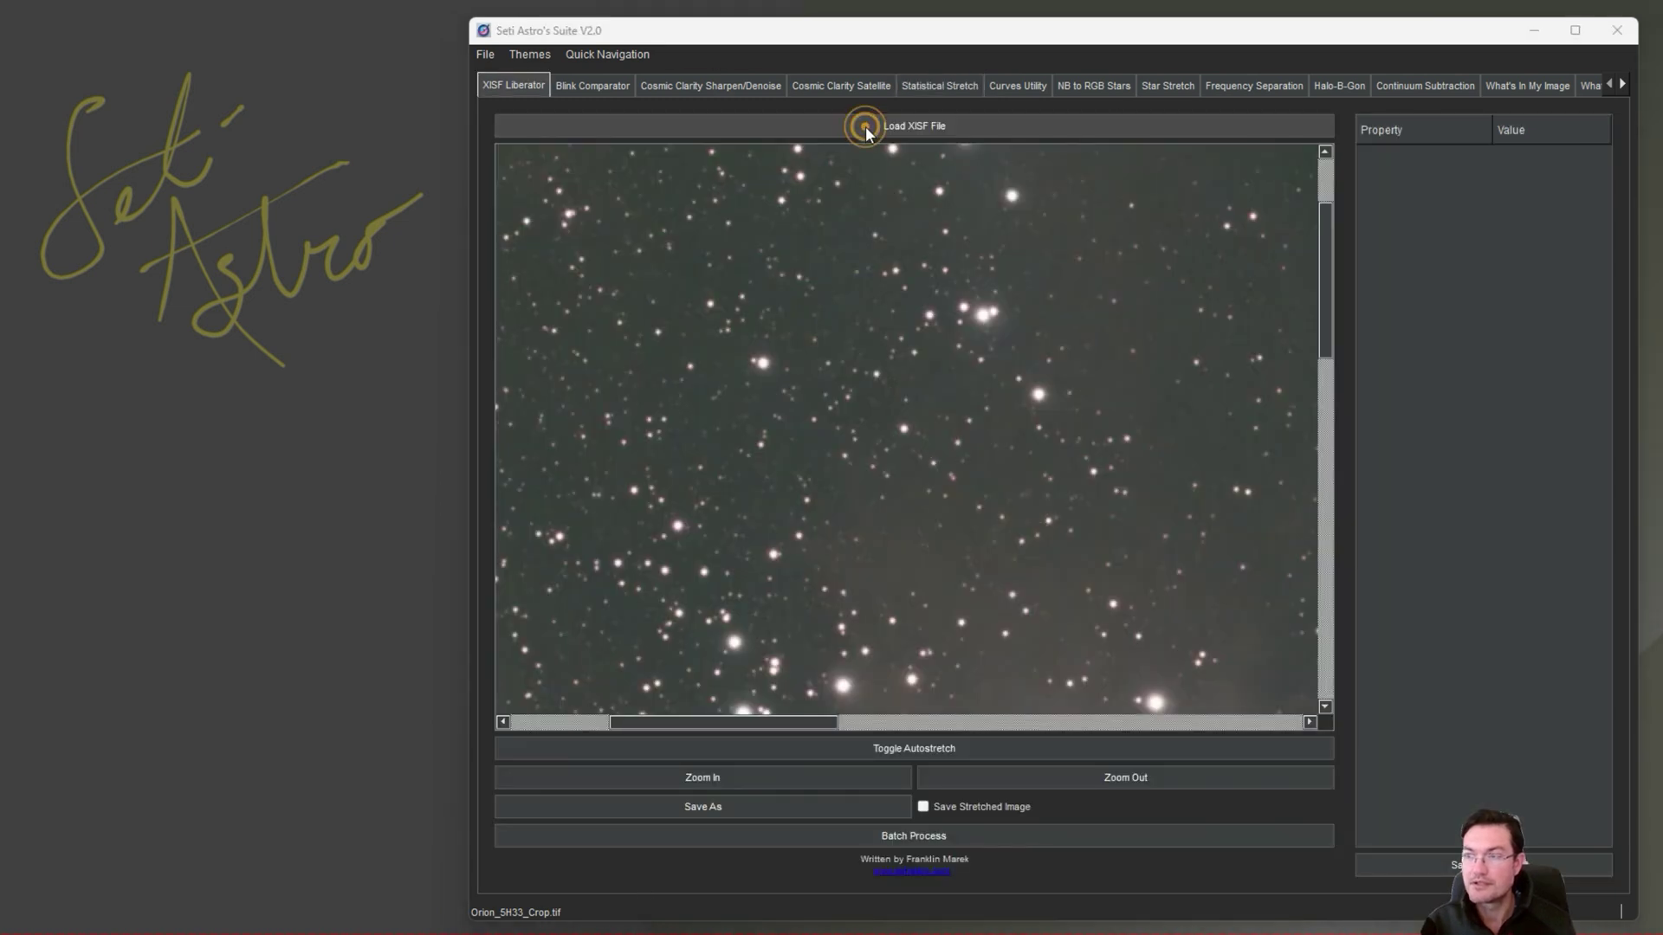
{"action": "left_click", "coordinate": [546, 223]}
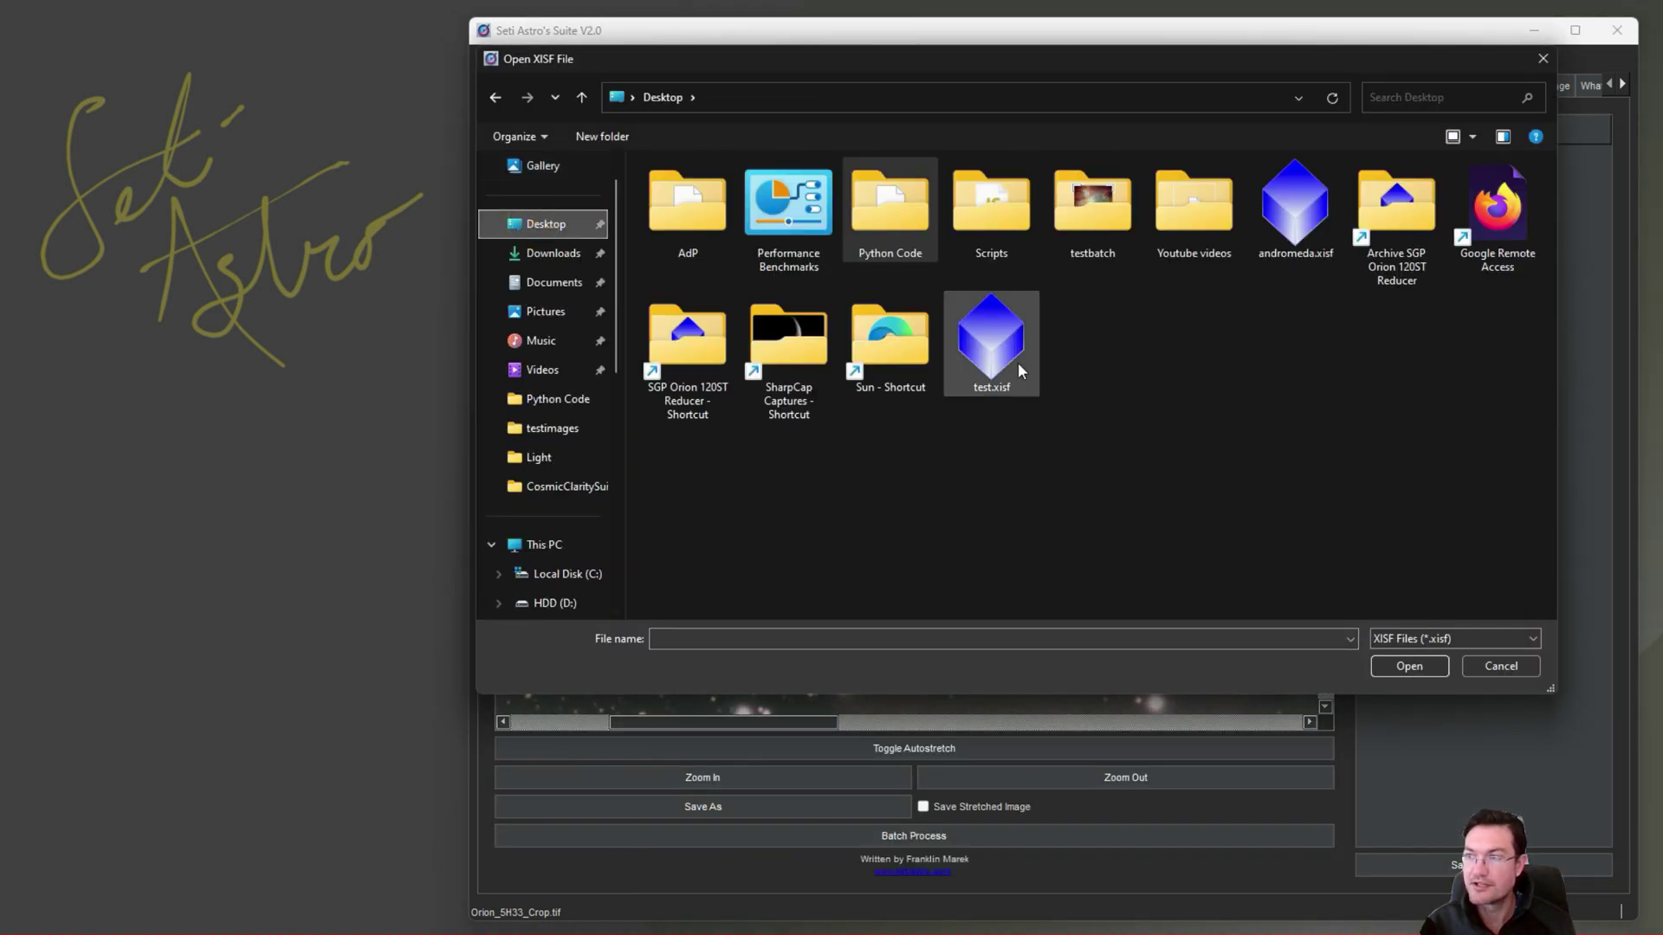
{"action": "double_click", "coordinate": [1299, 211]}
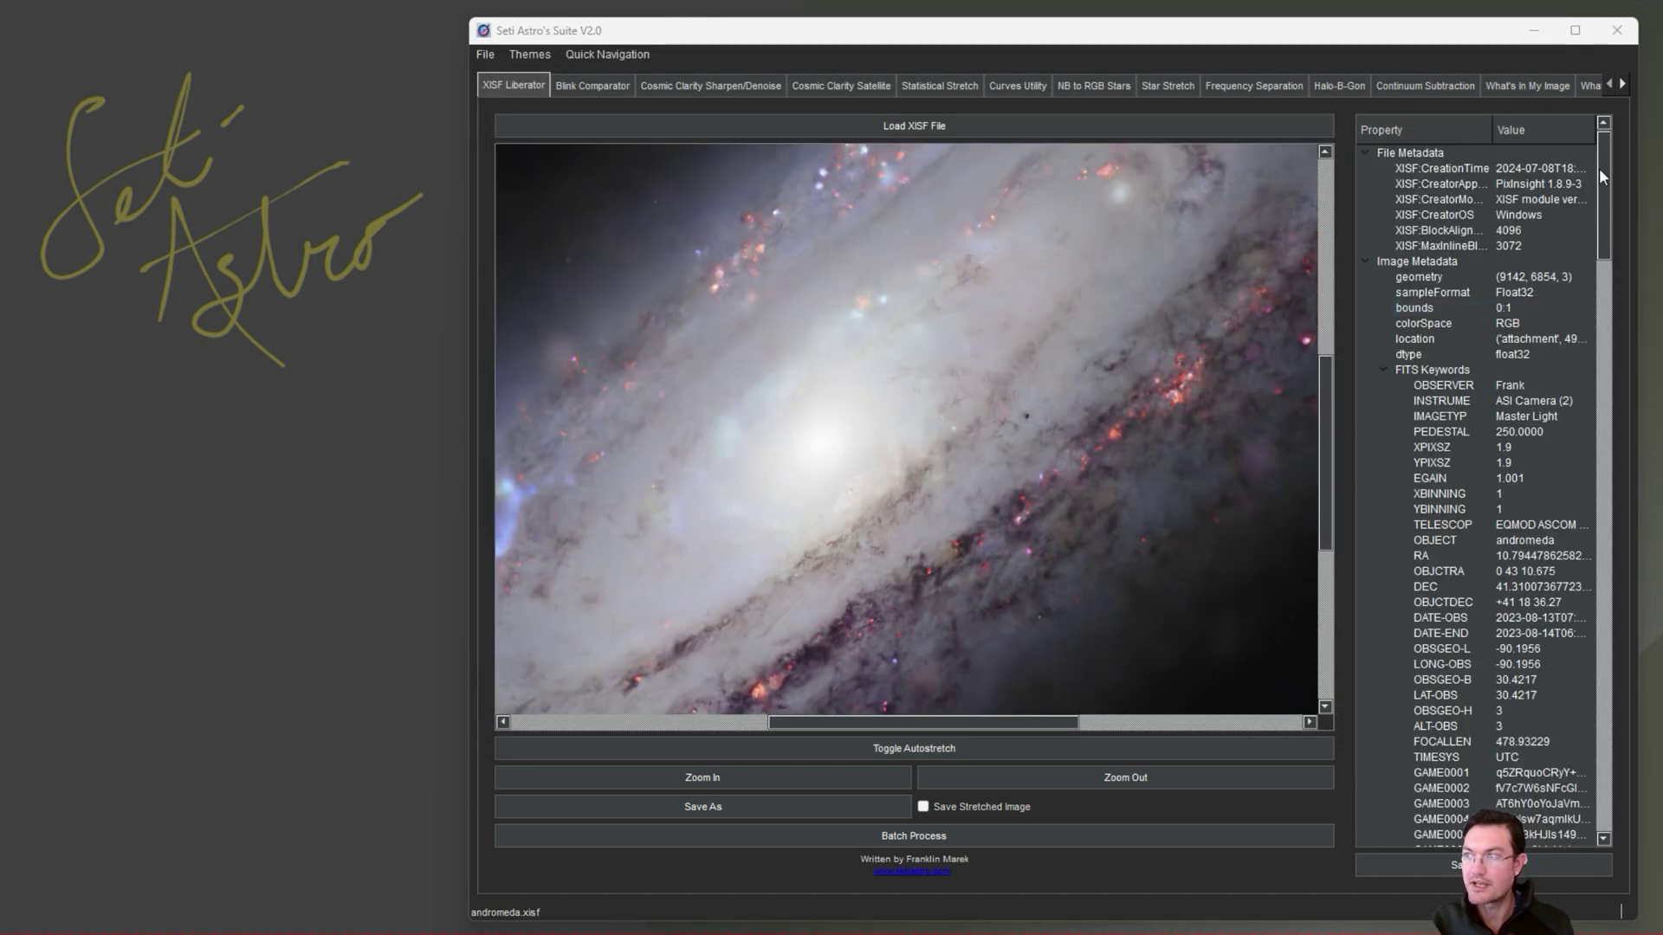
{"action": "mouse_move", "coordinate": [1599, 168]}
{"action": "left_mouse_down"}
{"action": "mouse_move", "coordinate": [1613, 217]}
{"action": "mouse_move", "coordinate": [1597, 409]}
{"action": "mouse_move", "coordinate": [1621, 590]}
{"action": "mouse_move", "coordinate": [1611, 792]}
{"action": "mouse_move", "coordinate": [1599, 139]}
{"action": "left_mouse_up"}
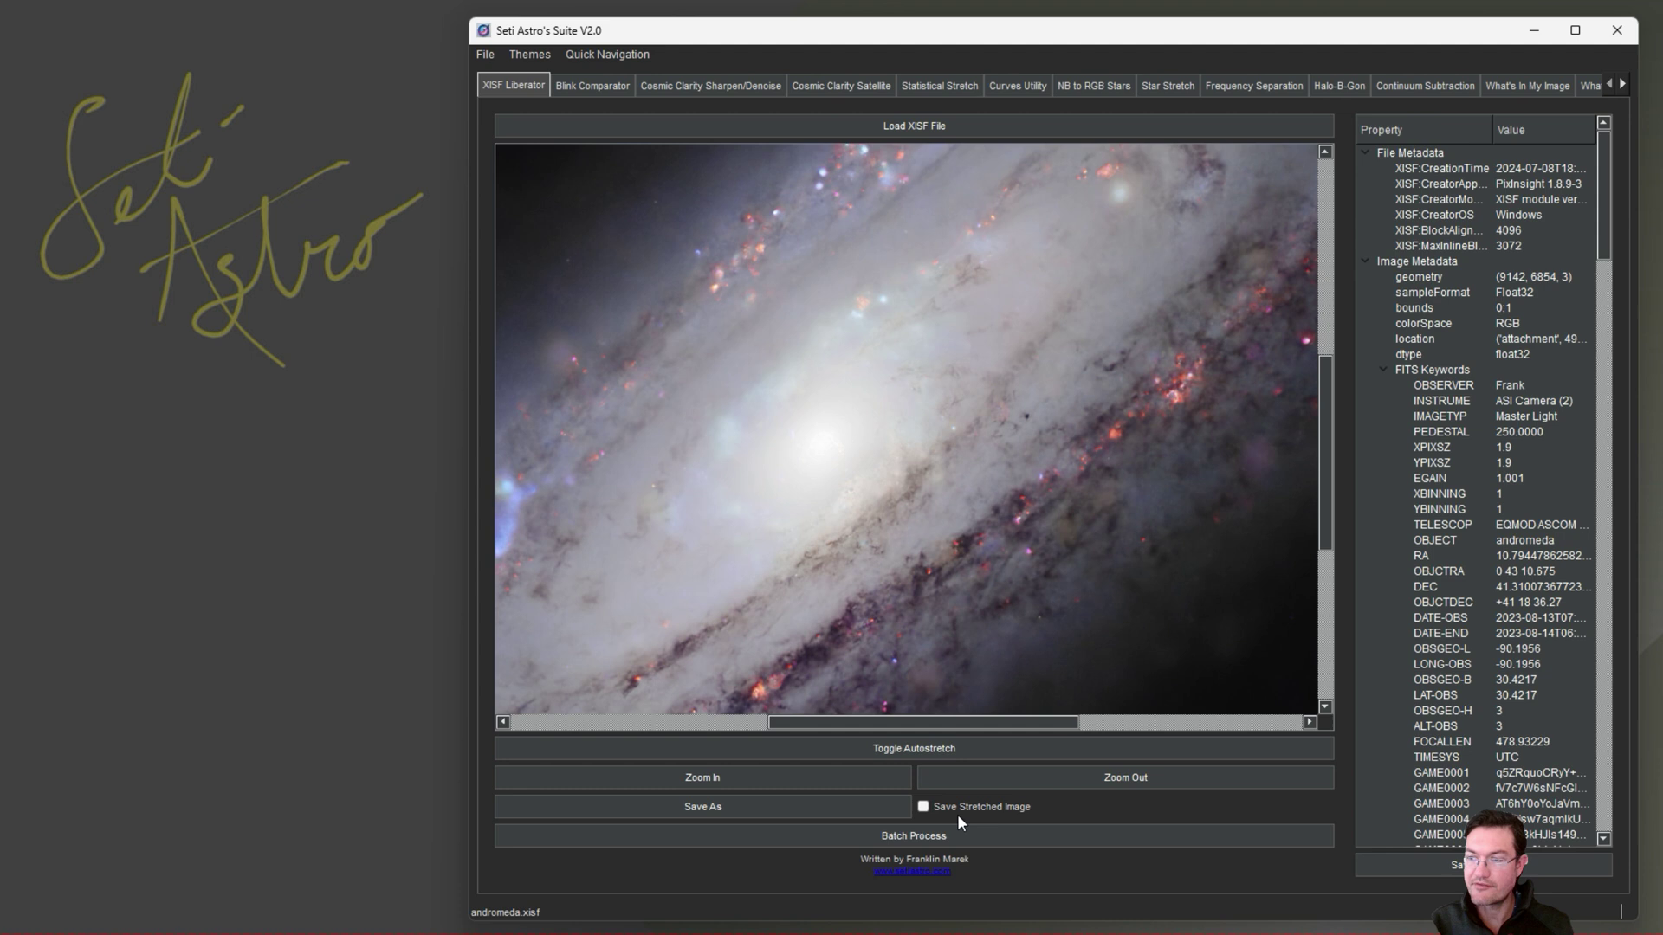
{"action": "left_click_drag", "start_coordinate": [917, 405], "coordinate": [821, 465]}
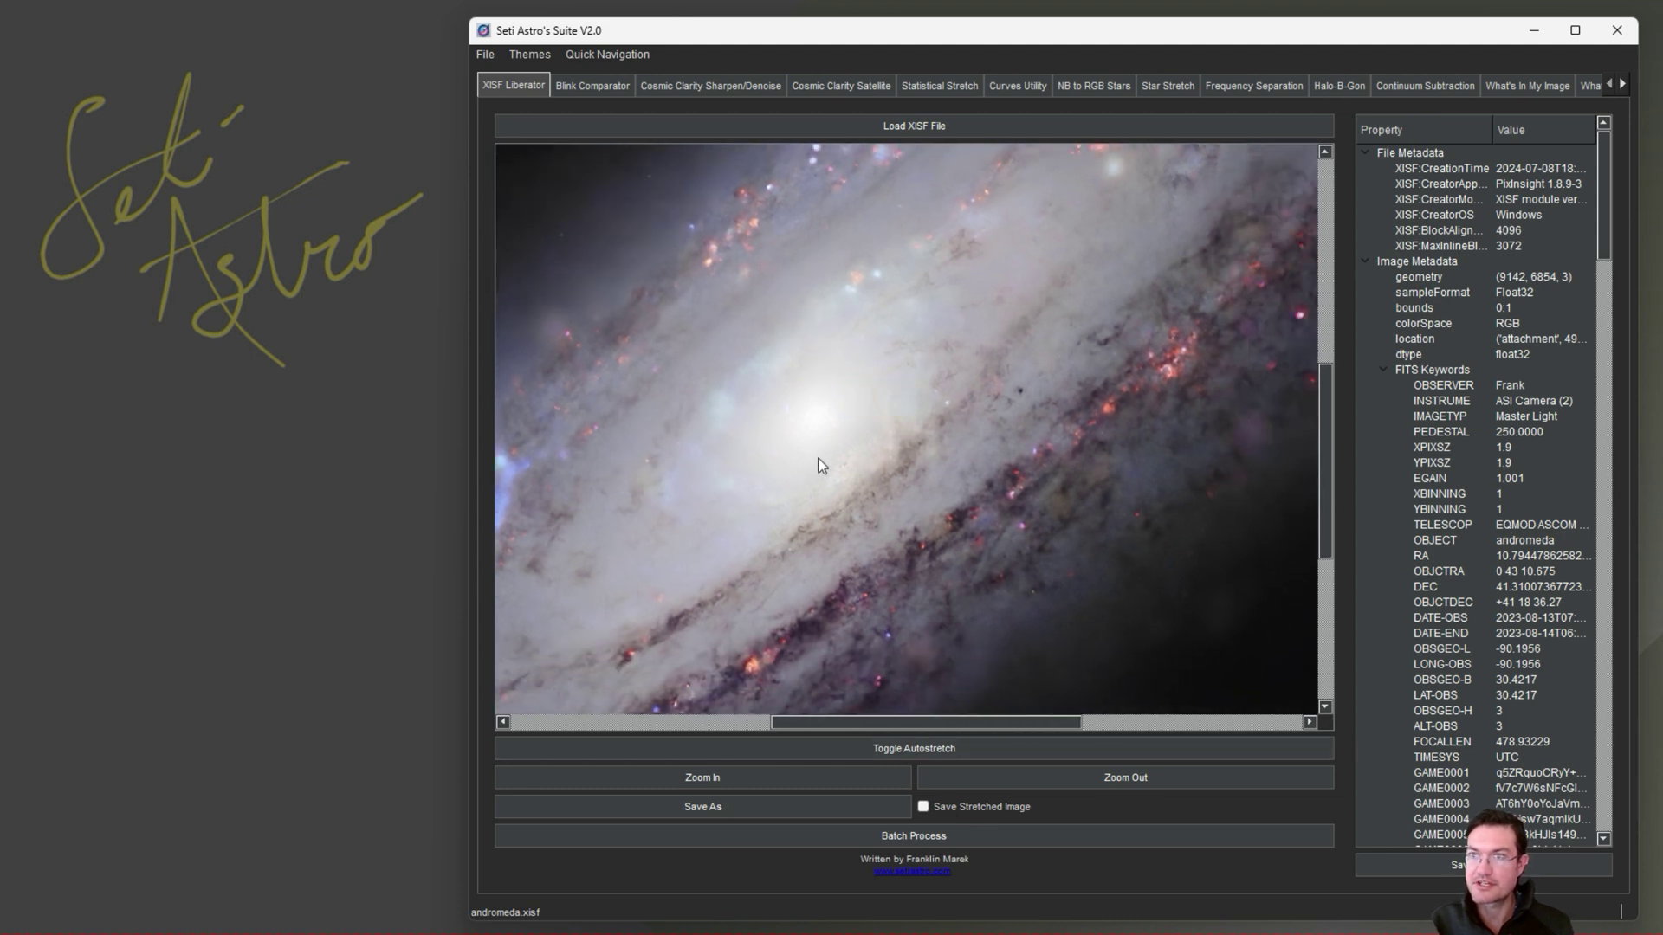
Step: Examine the shared Andromeda image in Cosmic Clarity Sharpen/Denoise, Statistical Stretch and Curves Utility
{"action": "left_click", "coordinate": [673, 85]}
{"action": "left_click_drag", "start_coordinate": [1245, 500], "coordinate": [1254, 603]}
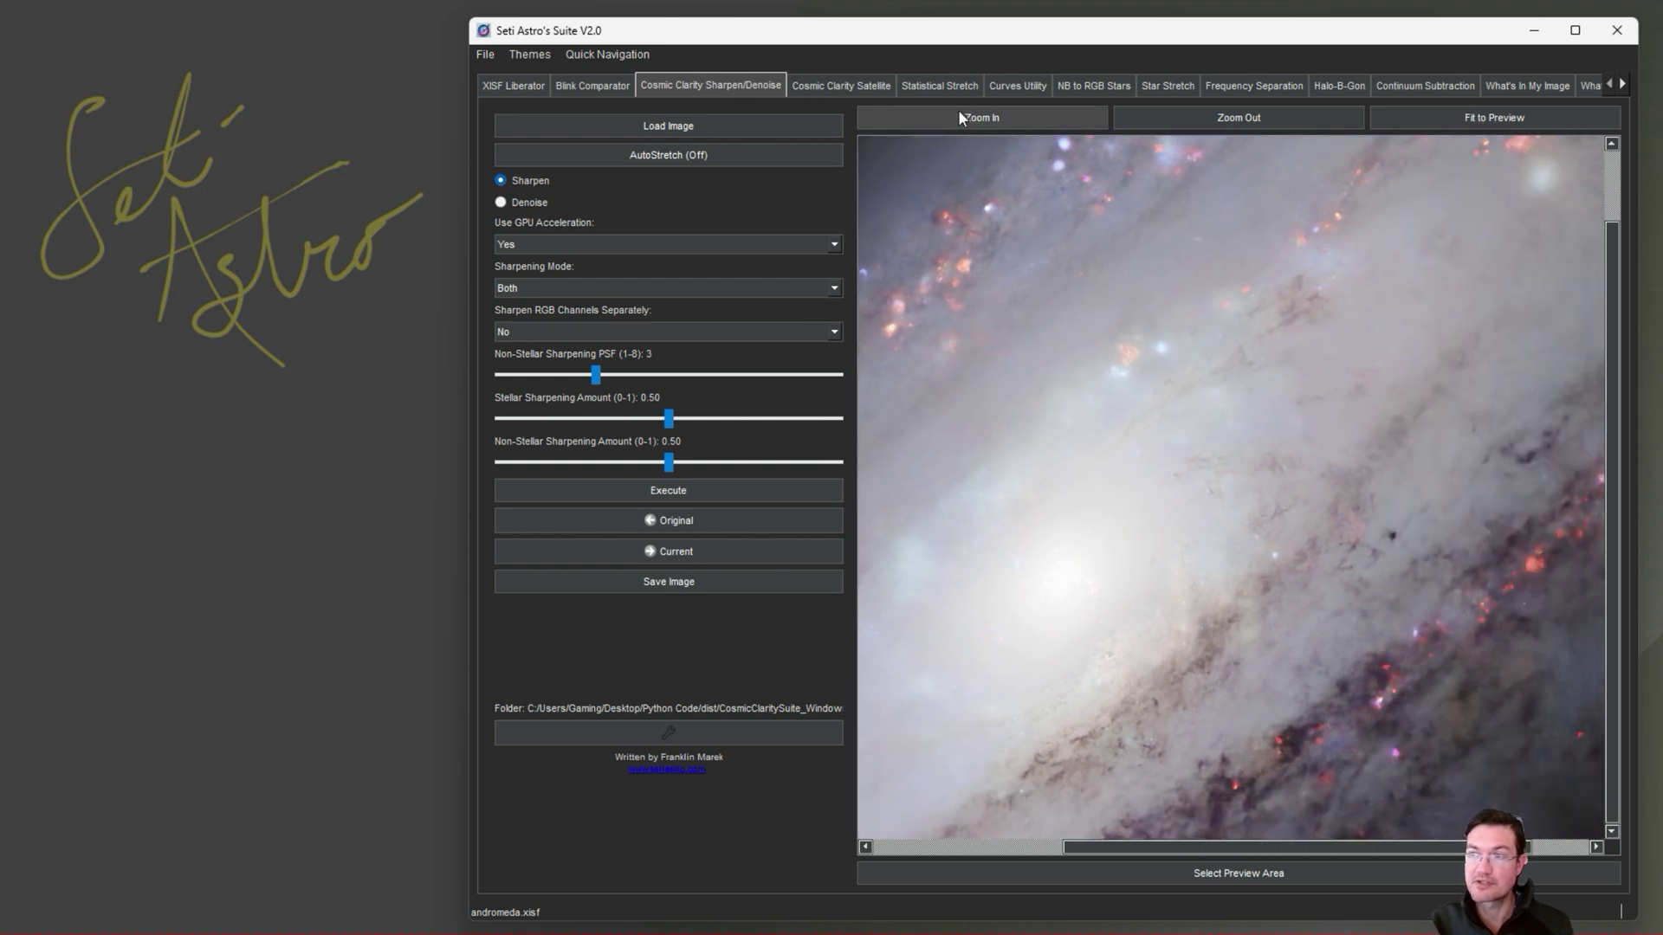
{"action": "left_click", "coordinate": [943, 86]}
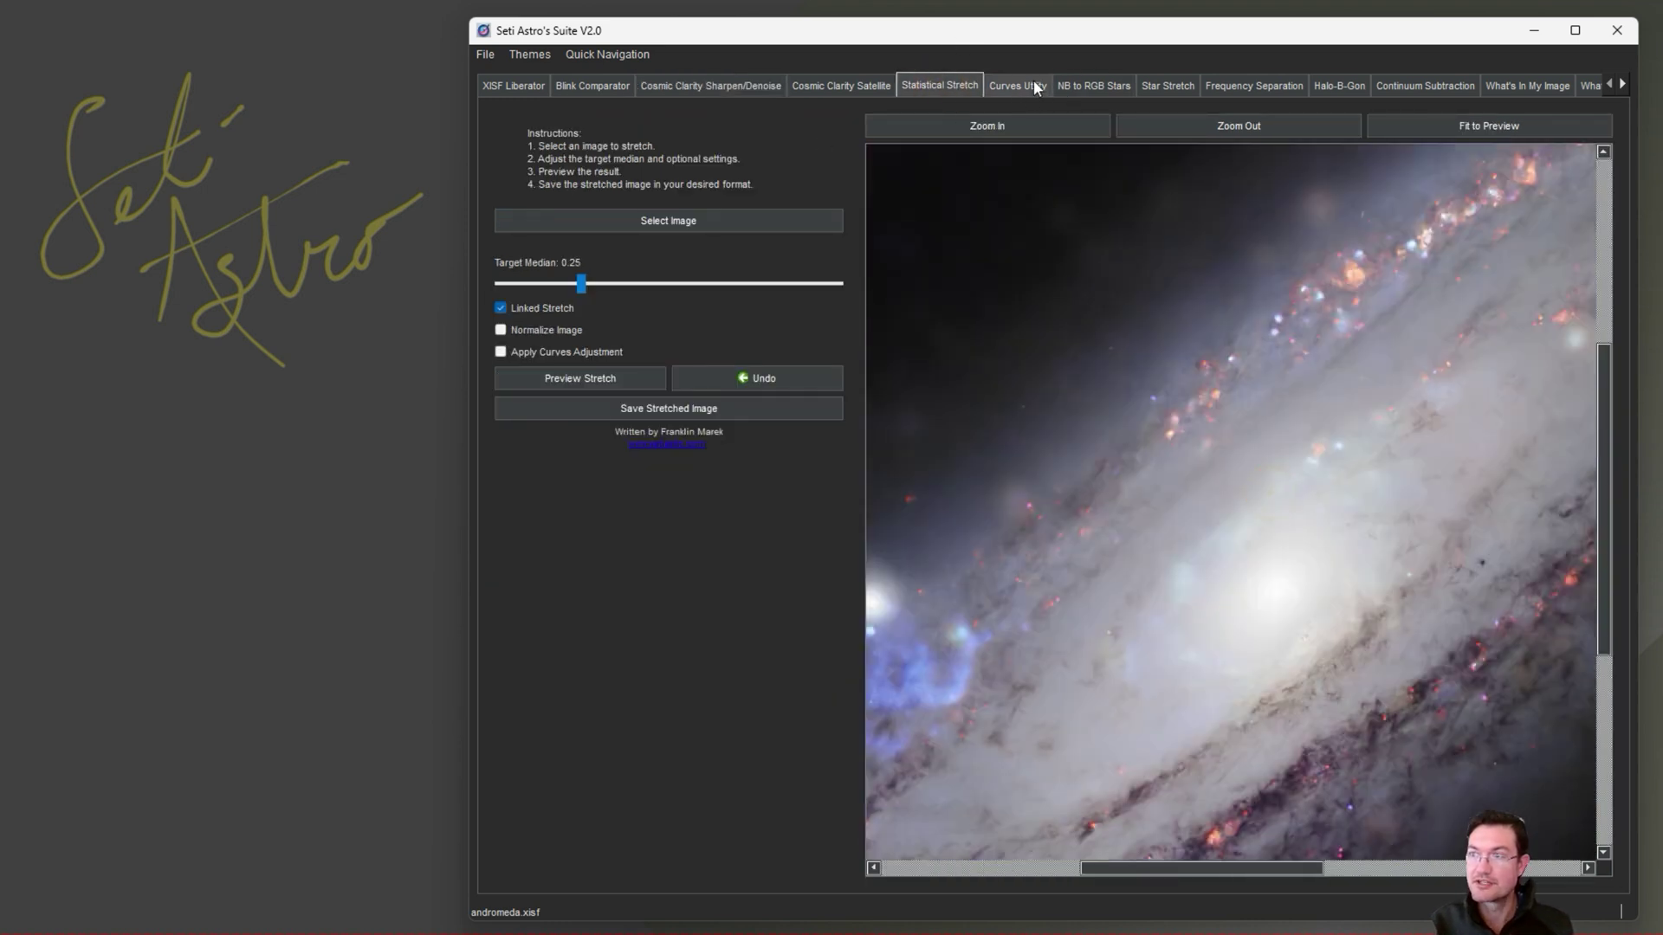
{"action": "left_click", "coordinate": [1032, 85]}
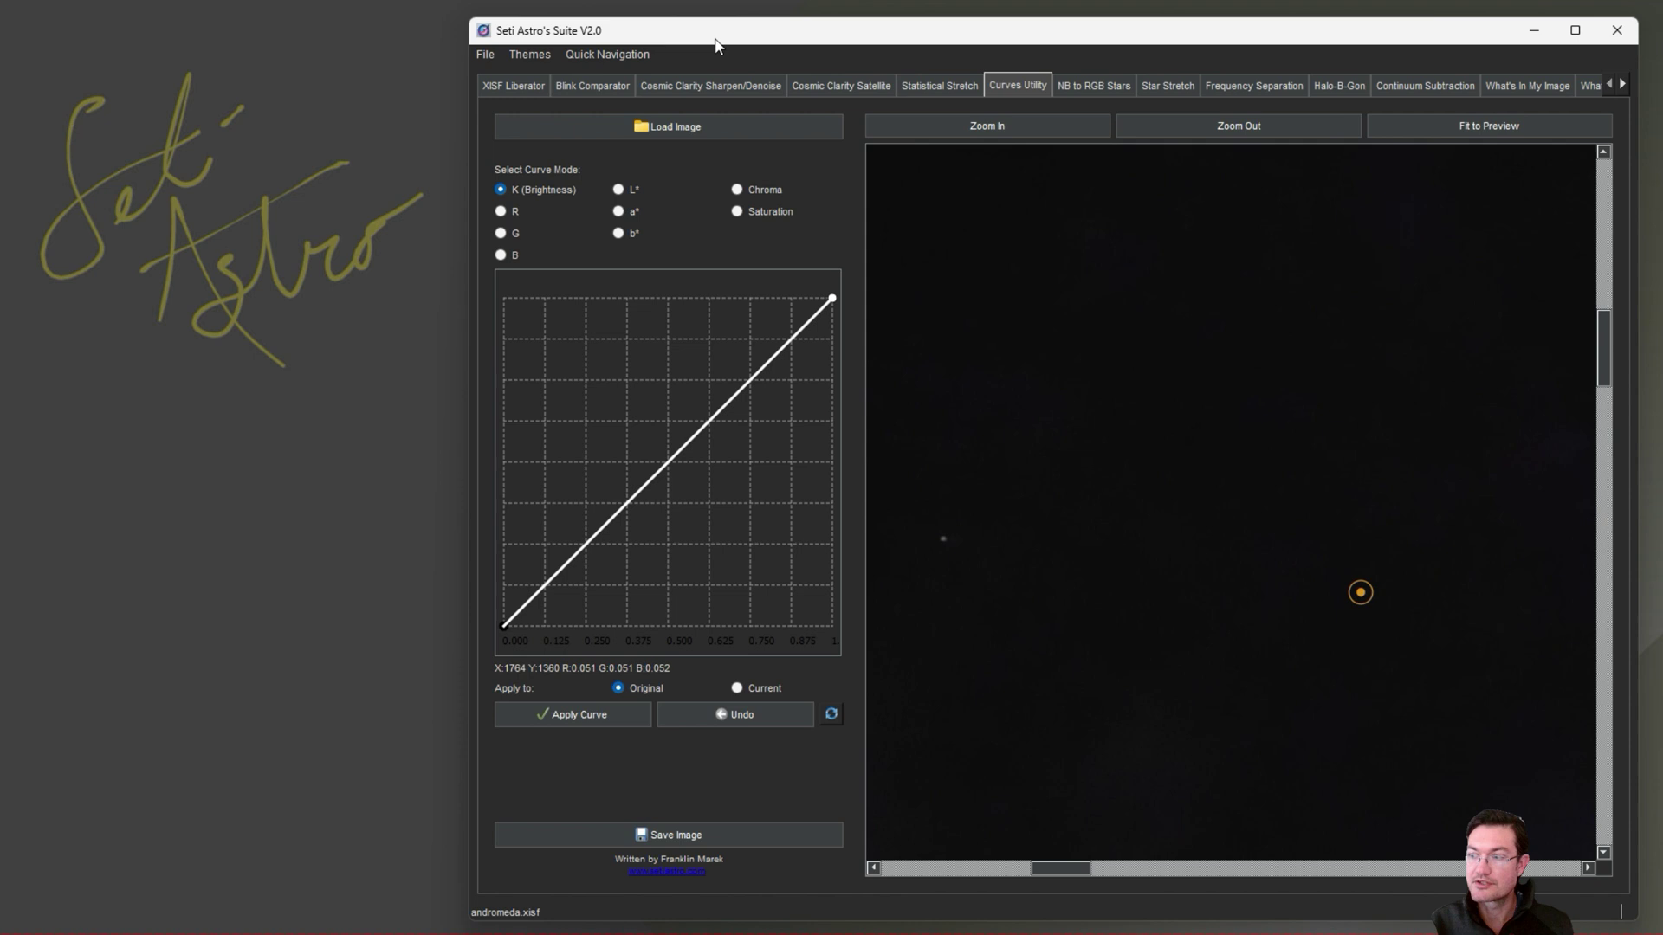
{"action": "left_click_drag", "start_coordinate": [1362, 590], "coordinate": [906, 253]}
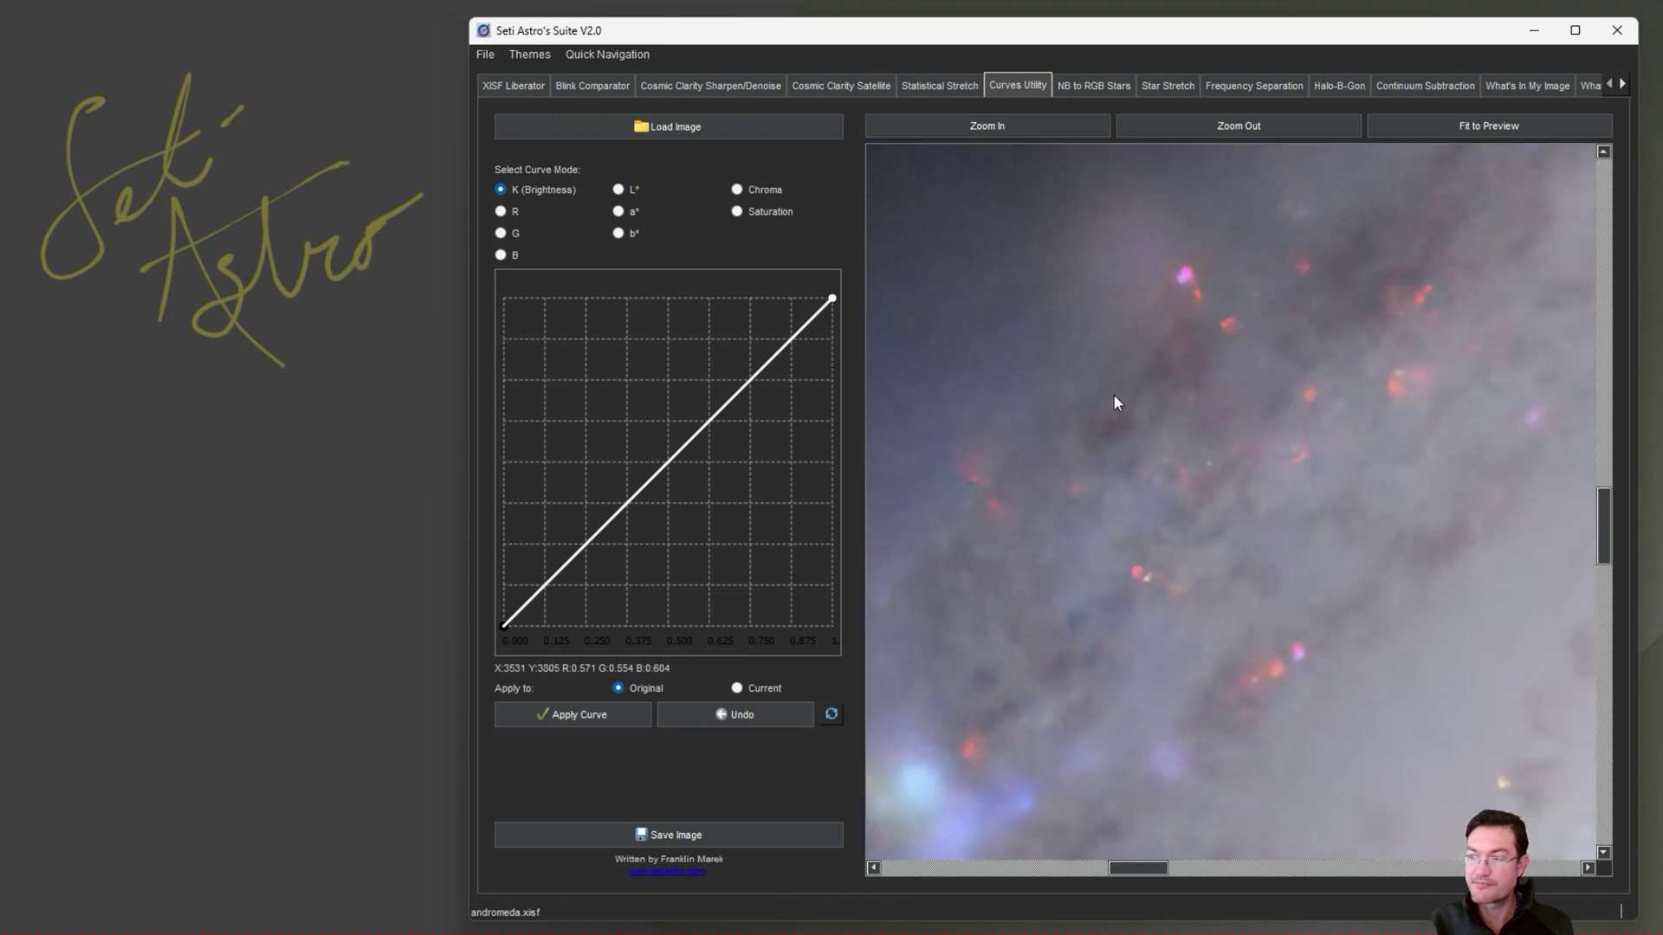
{"action": "left_click_drag", "start_coordinate": [1407, 664], "coordinate": [870, 326]}
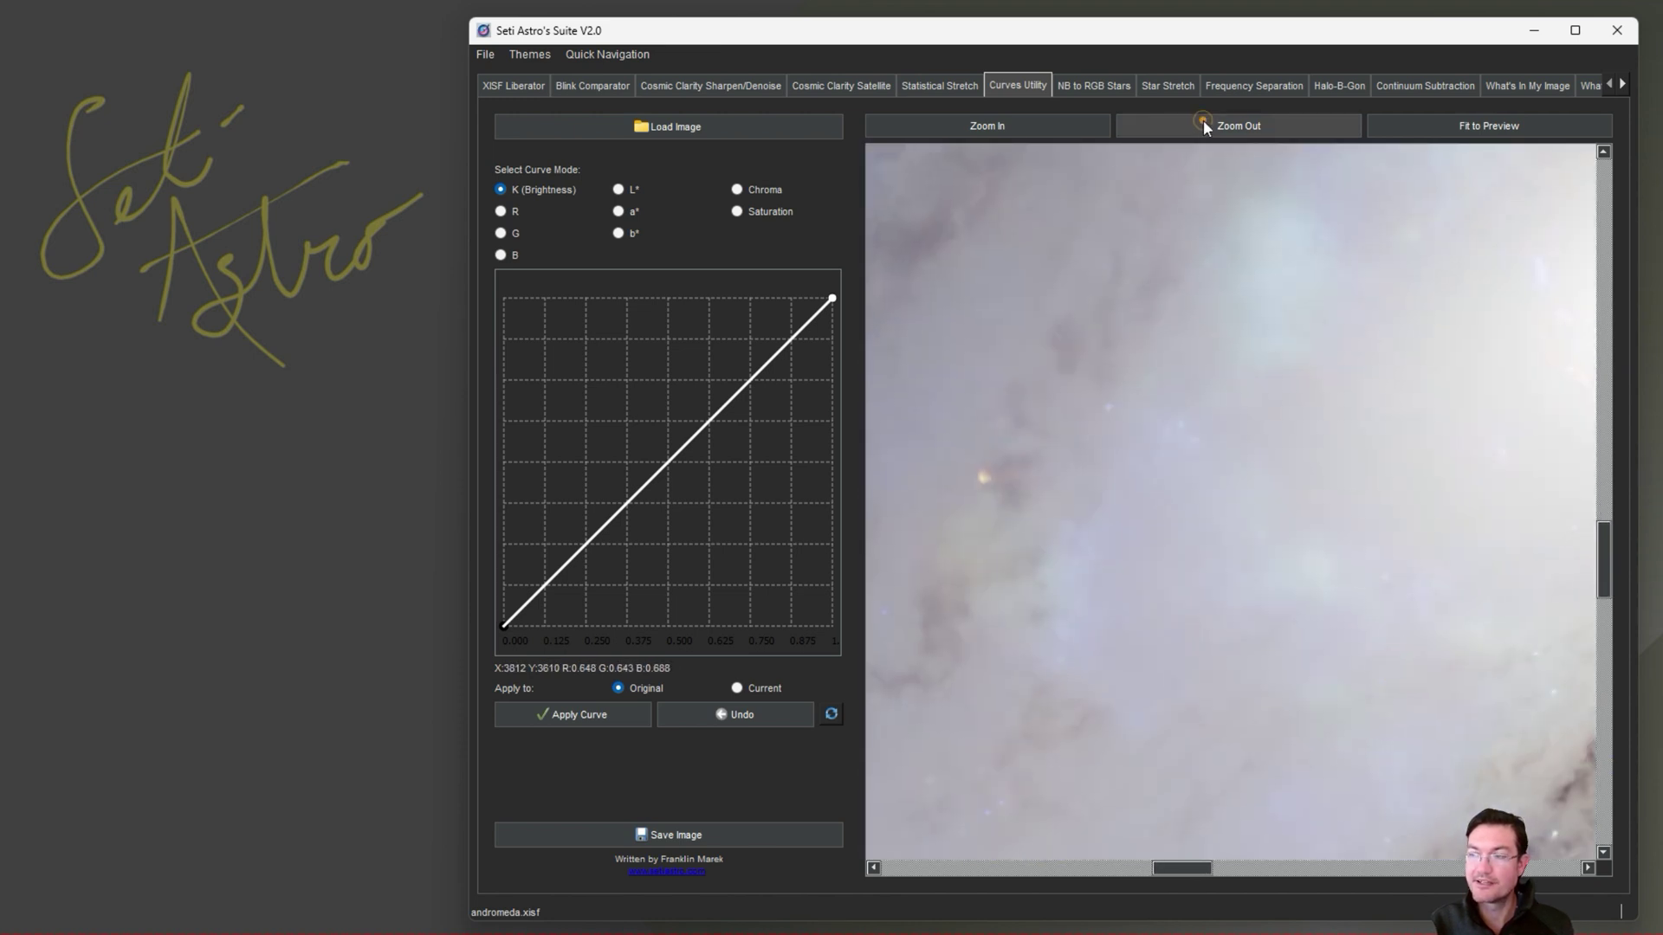
{"action": "left_click", "coordinate": [1203, 120]}
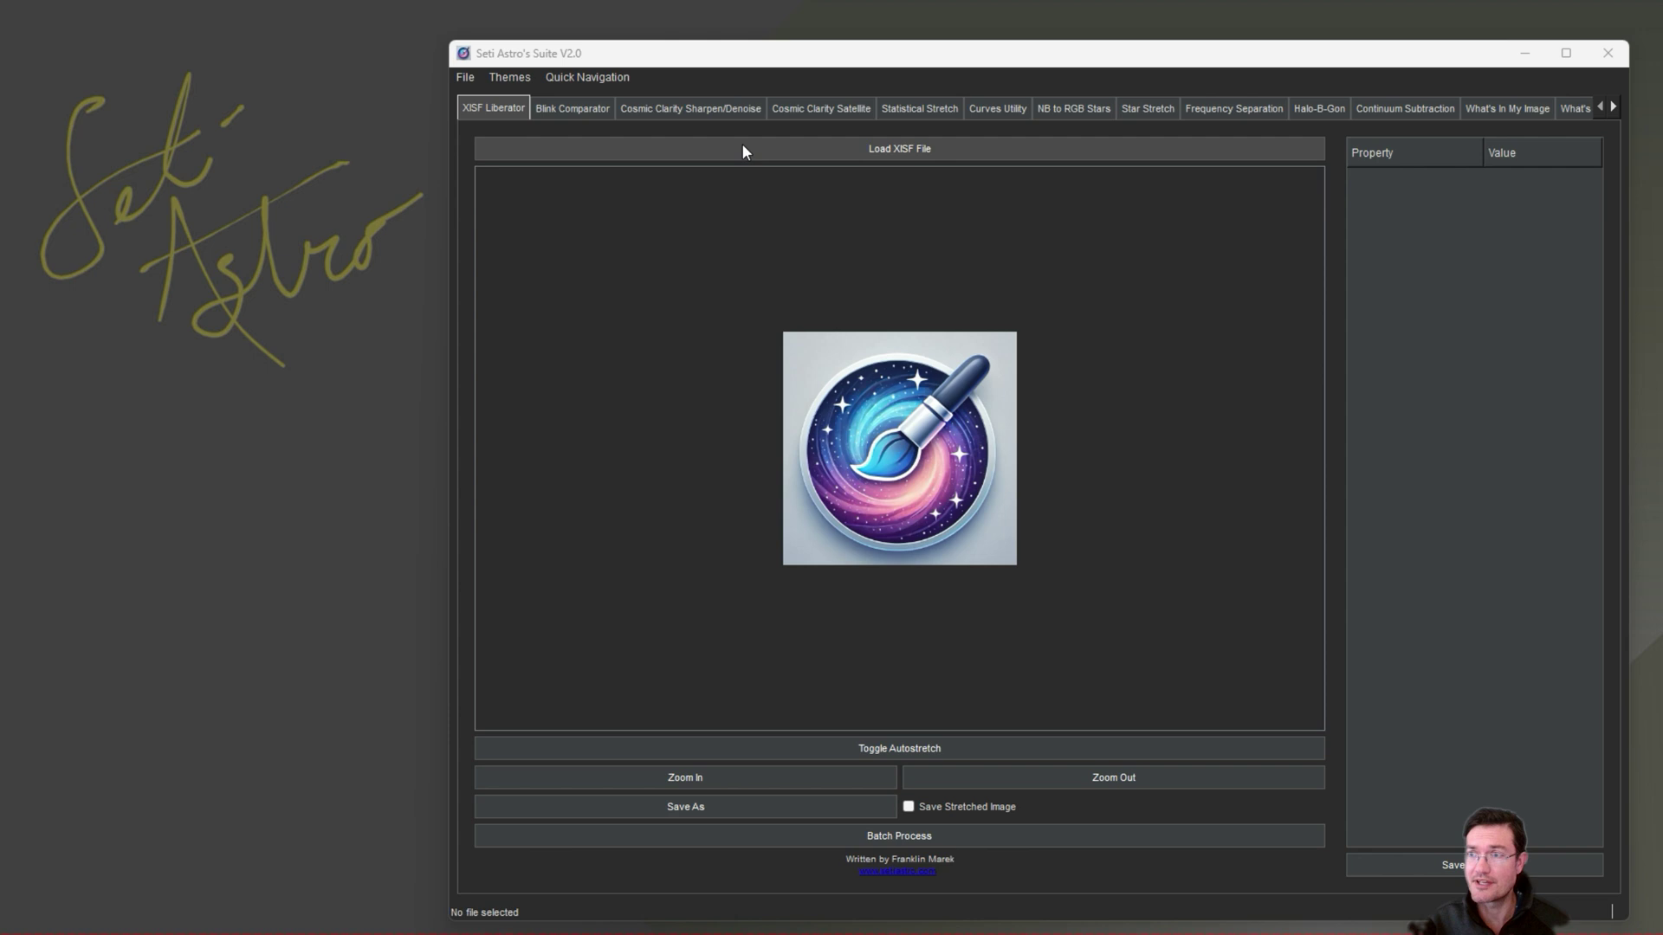
Step: Load Orion_5H33_Crop.tif from the Desktop into Cosmic Clarity Sharpen/Denoise and view the Cosmic Clarity Satellite options
{"action": "left_click", "coordinate": [625, 116]}
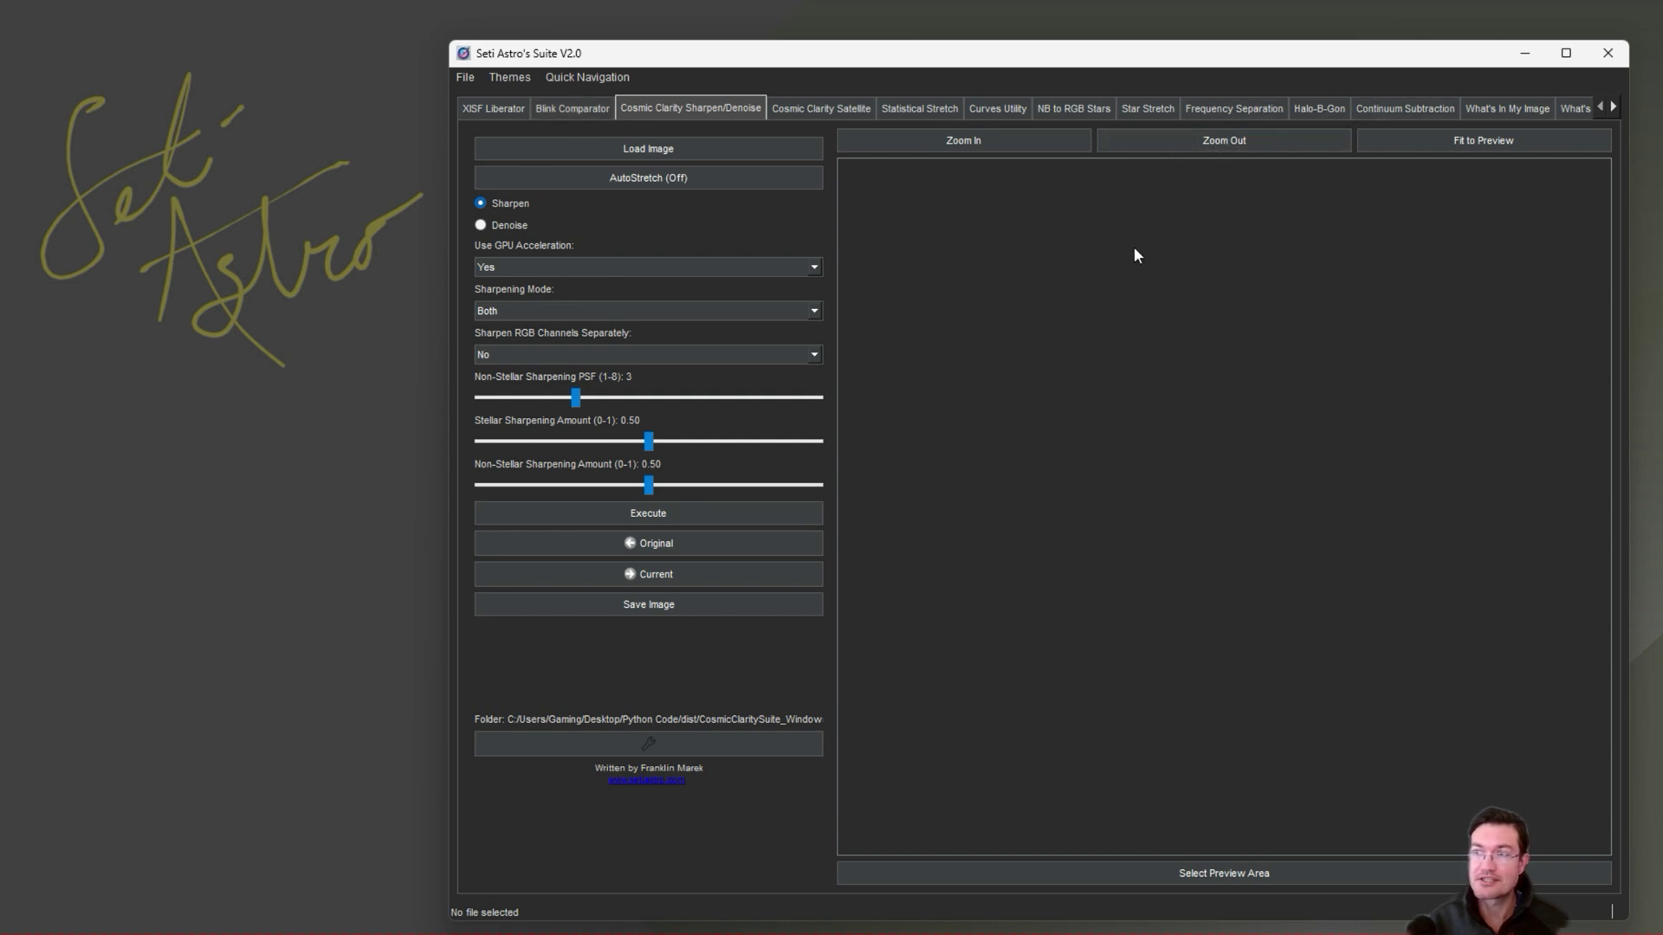
{"action": "left_click", "coordinate": [662, 149]}
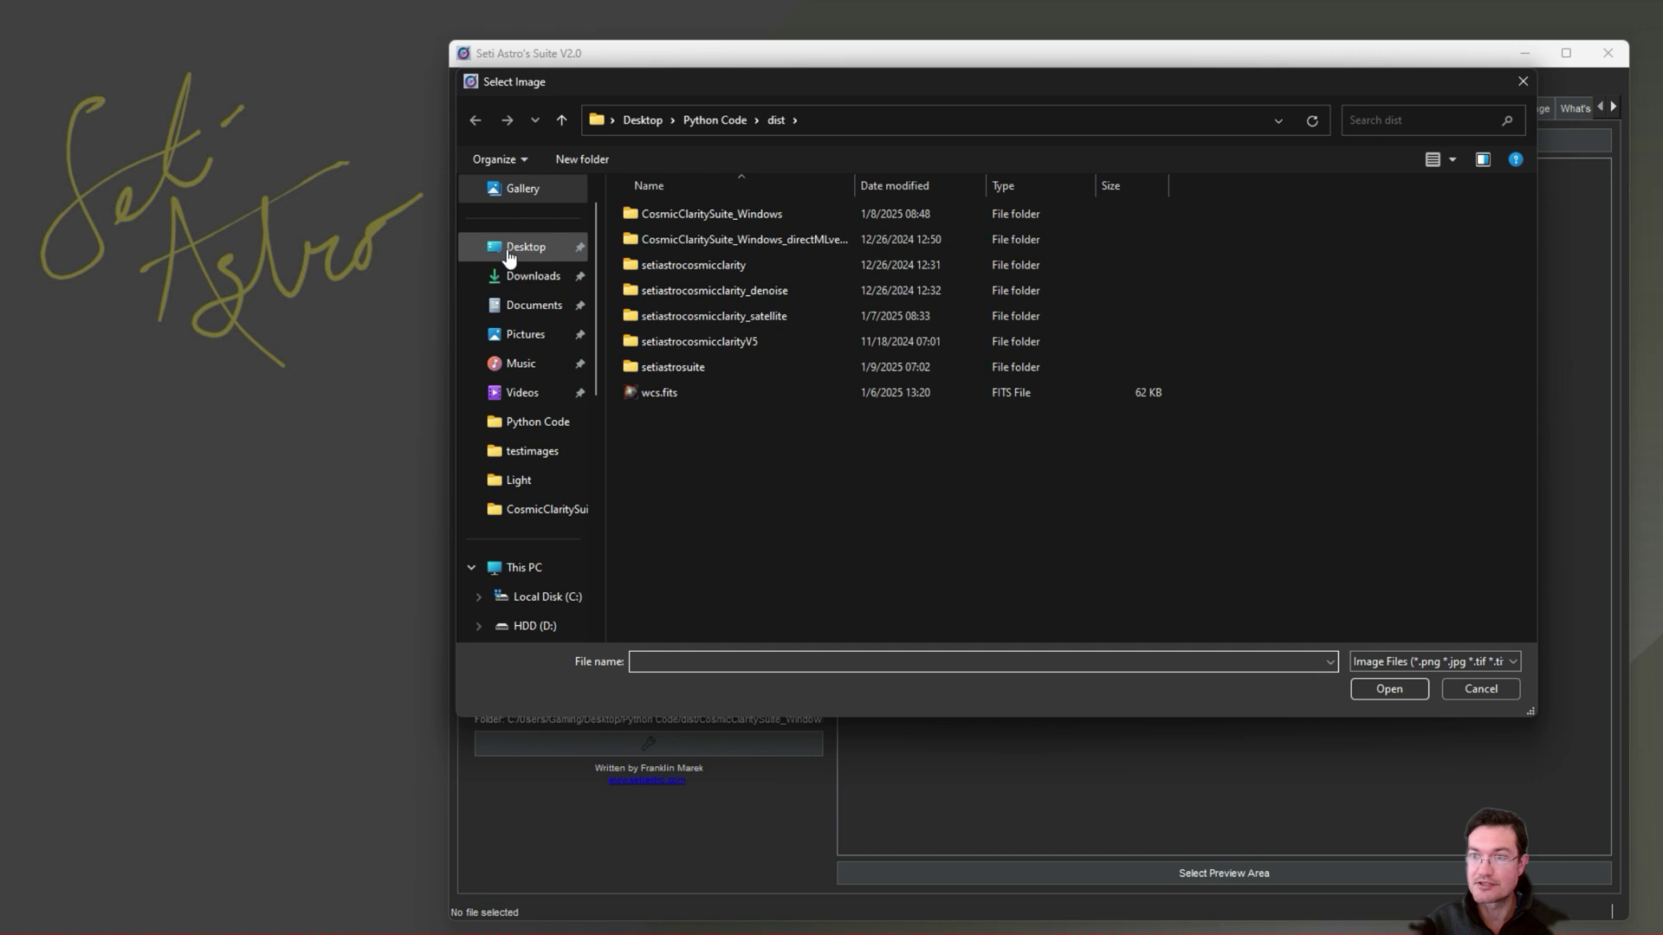
{"action": "double_click", "coordinate": [996, 390]}
{"action": "left_click_drag", "start_coordinate": [1251, 476], "coordinate": [1009, 485]}
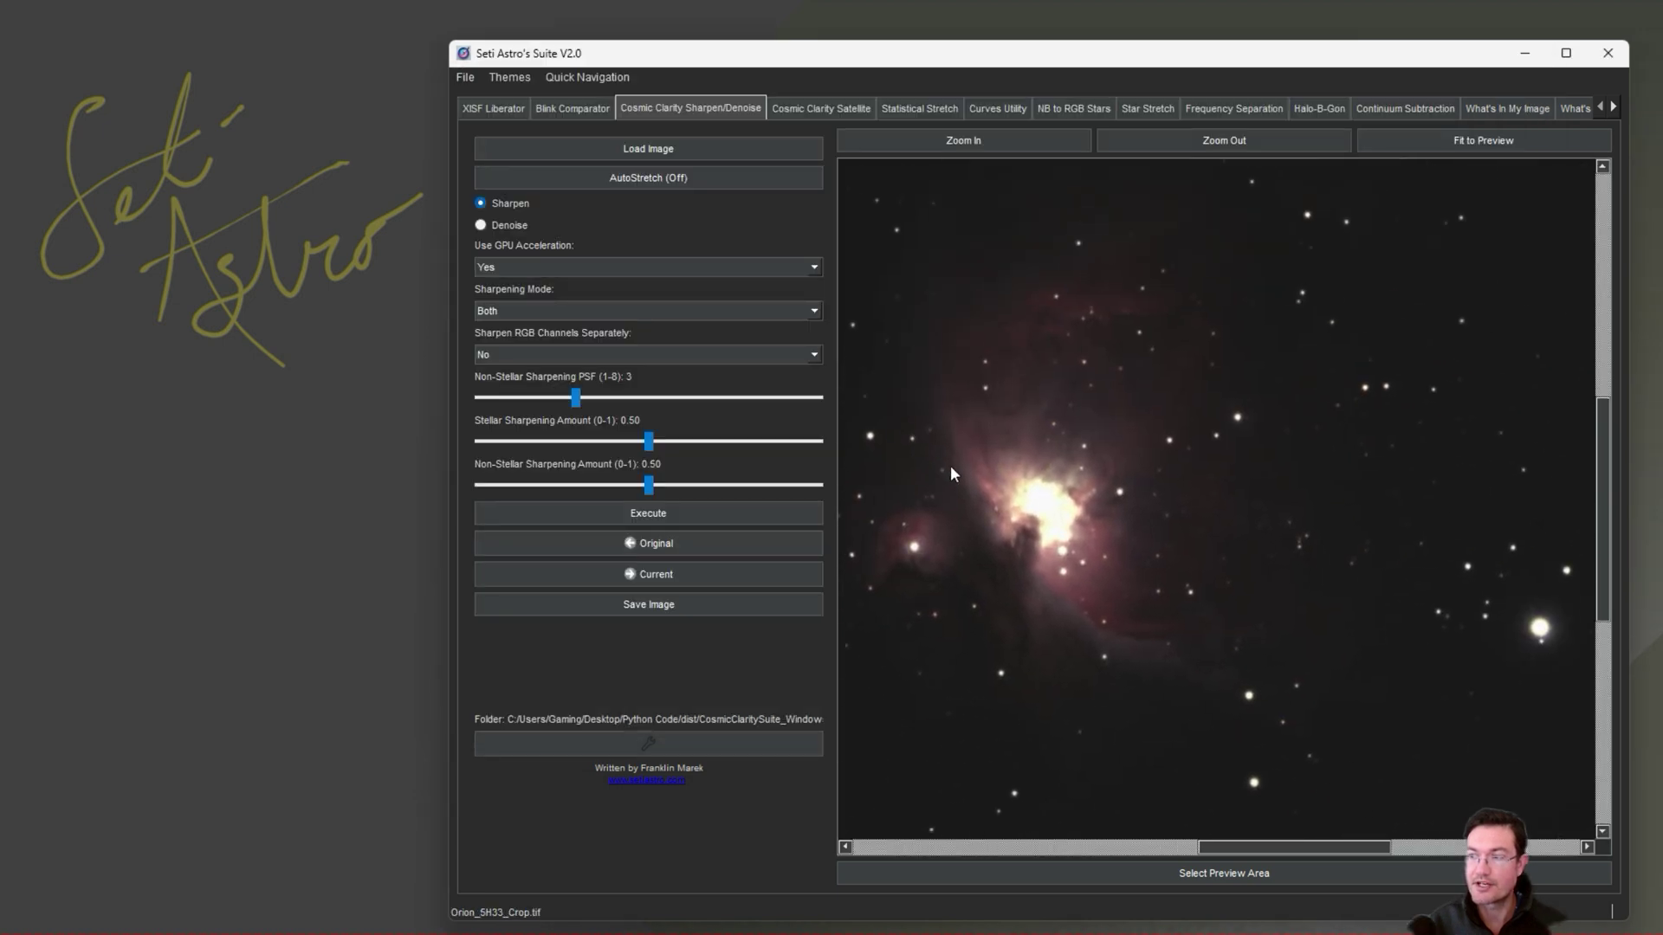
{"action": "left_click", "coordinate": [814, 108]}
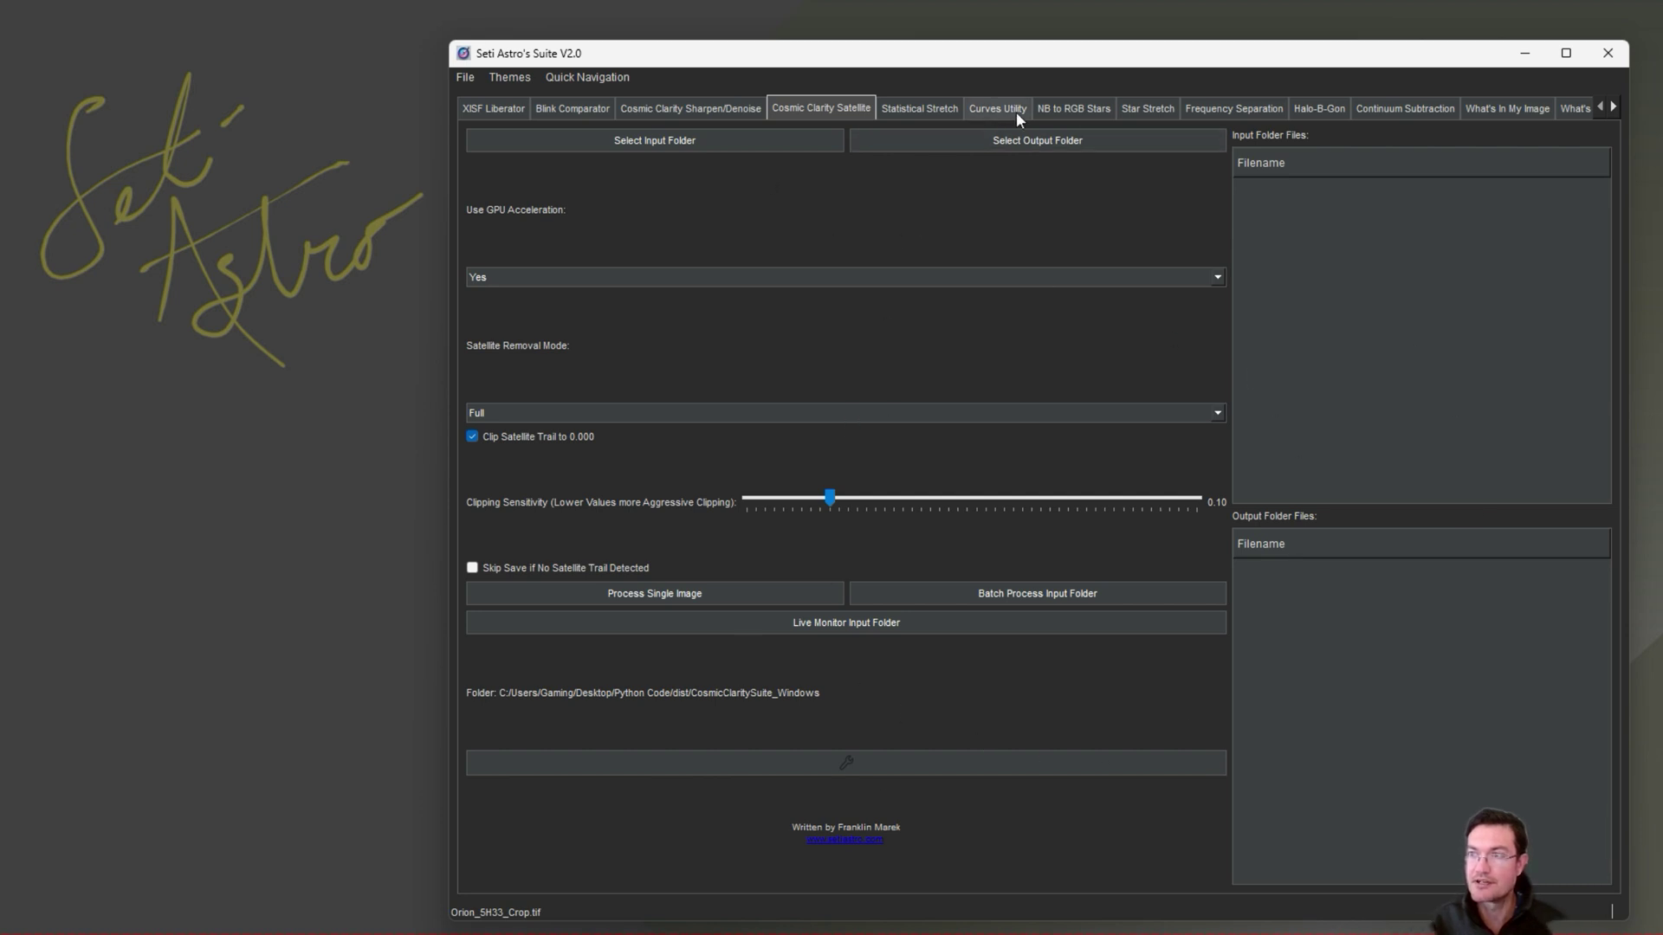
Step: Combine Ha_stars.tif and OIII_stars.tif in NB to RGB Stars with a 0.30 Ha to OIII ratio and a 5.00 star stretch
{"action": "left_click", "coordinate": [1071, 107]}
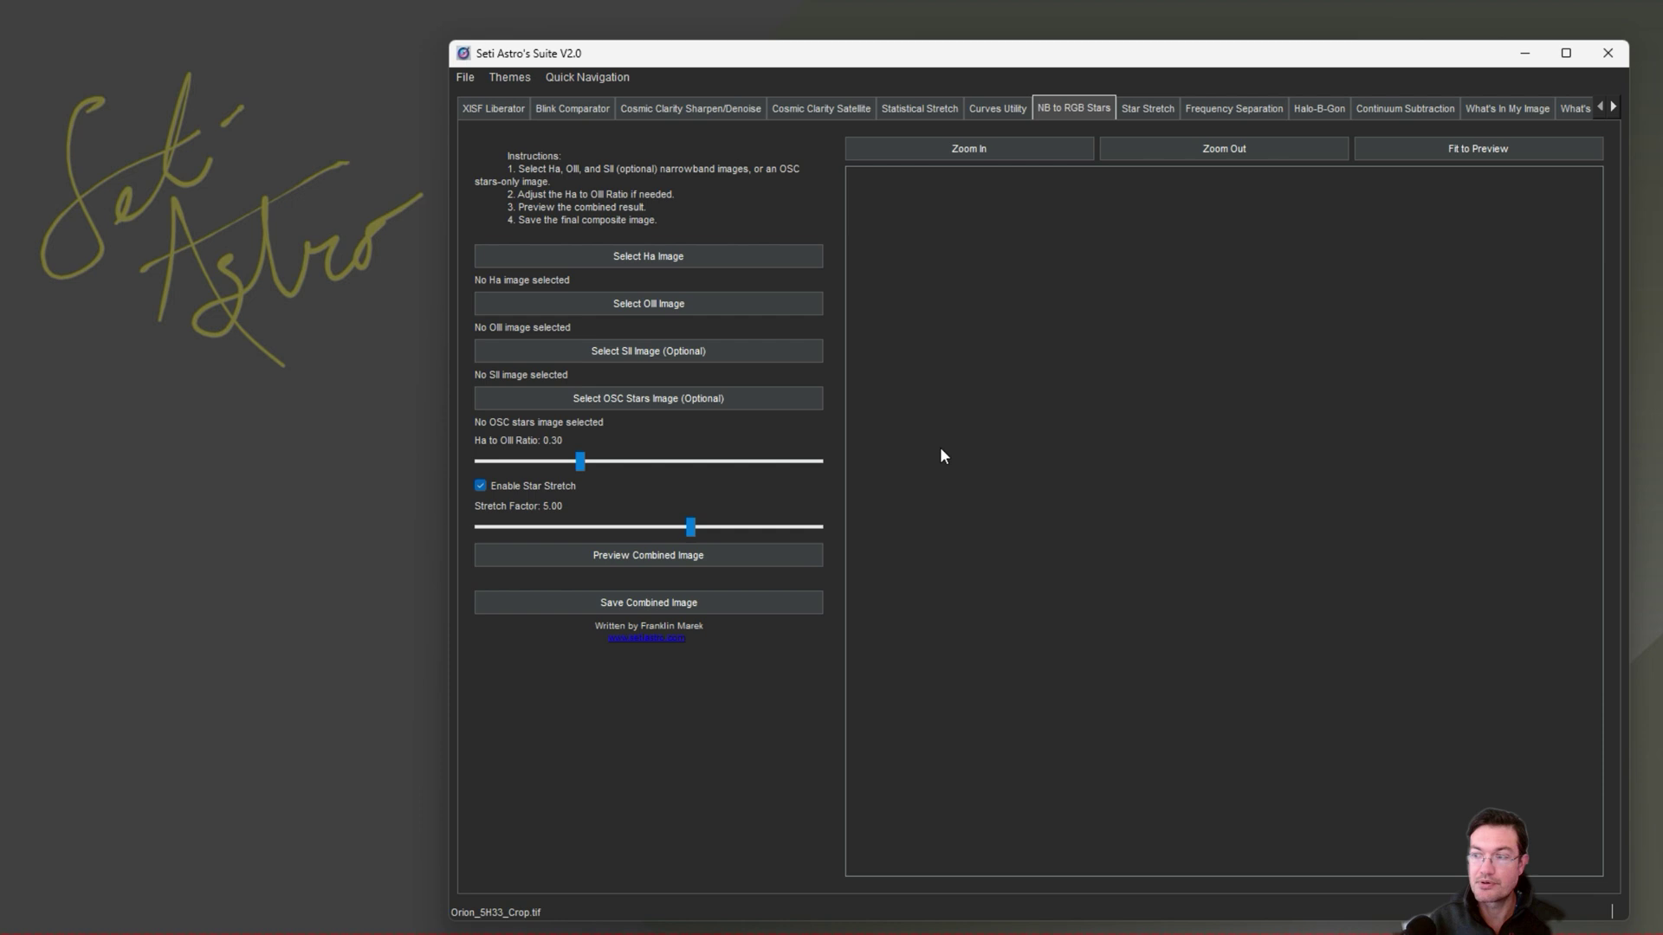
{"action": "left_click", "coordinate": [617, 257]}
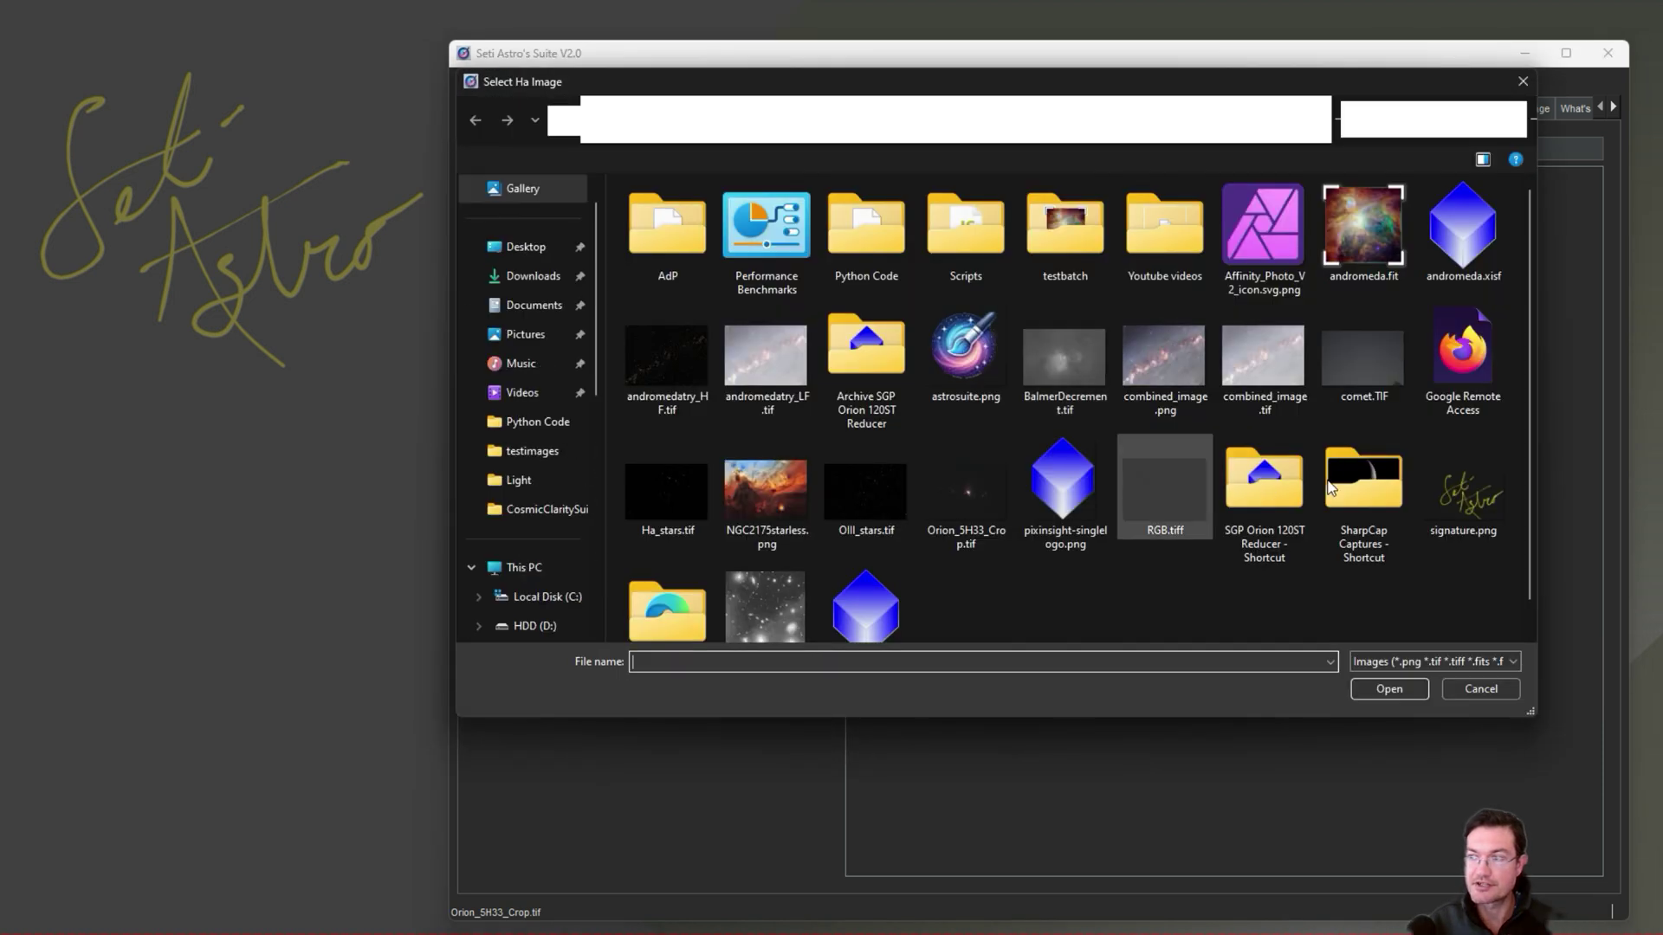
{"action": "double_click", "coordinate": [668, 467]}
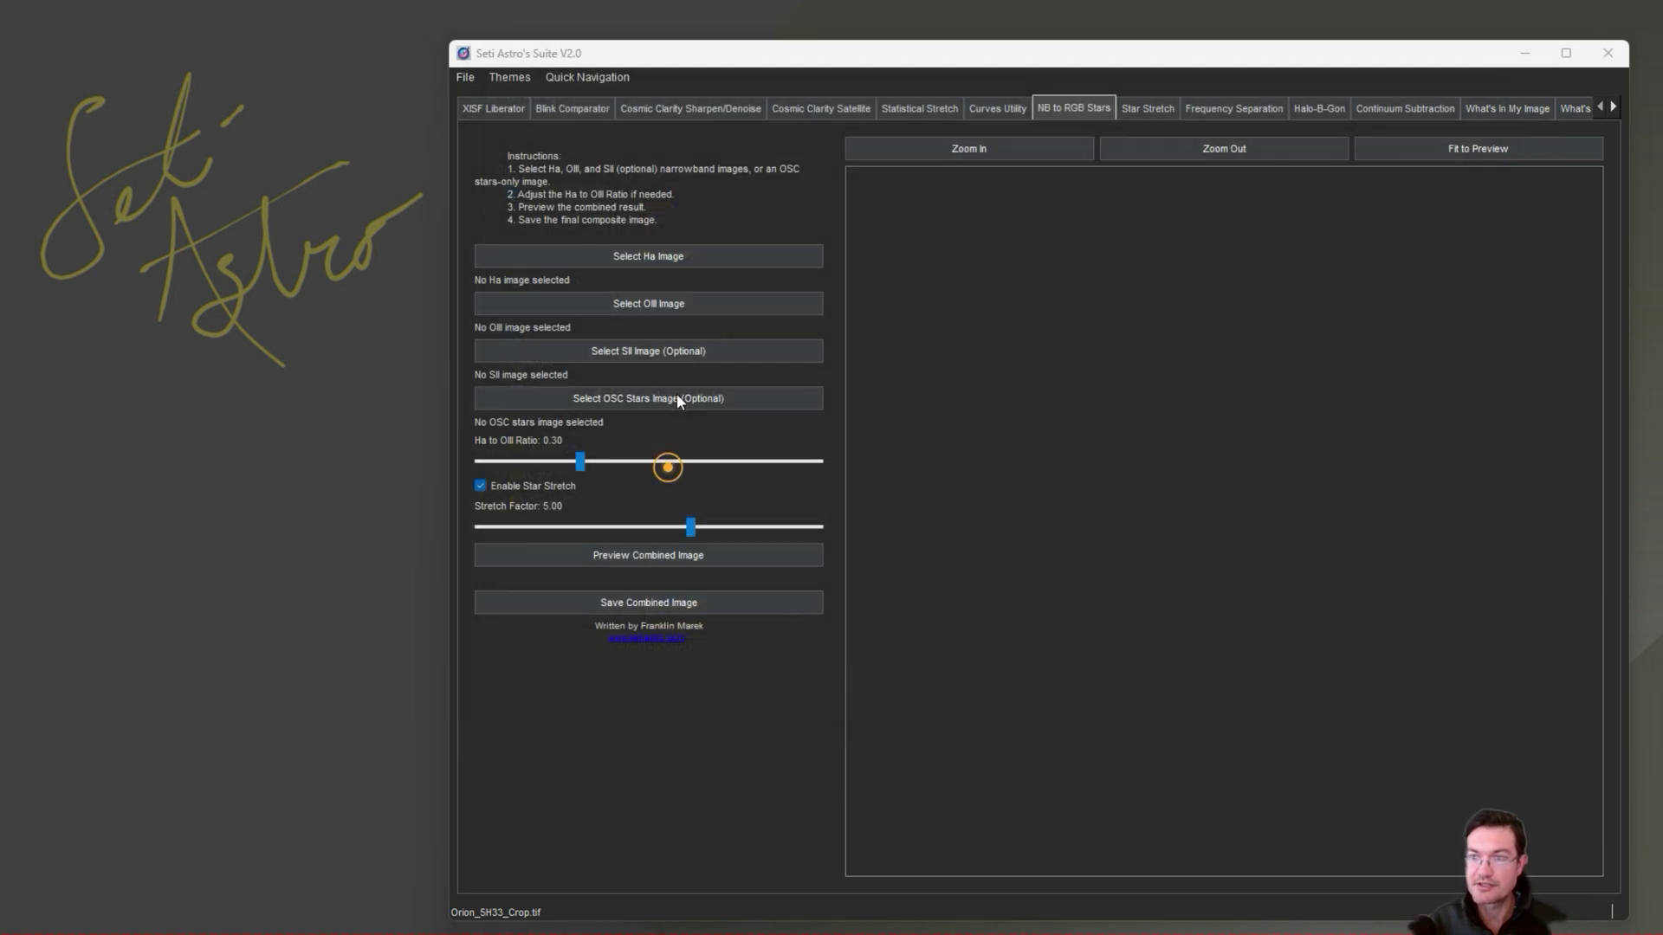
{"action": "left_click", "coordinate": [663, 303]}
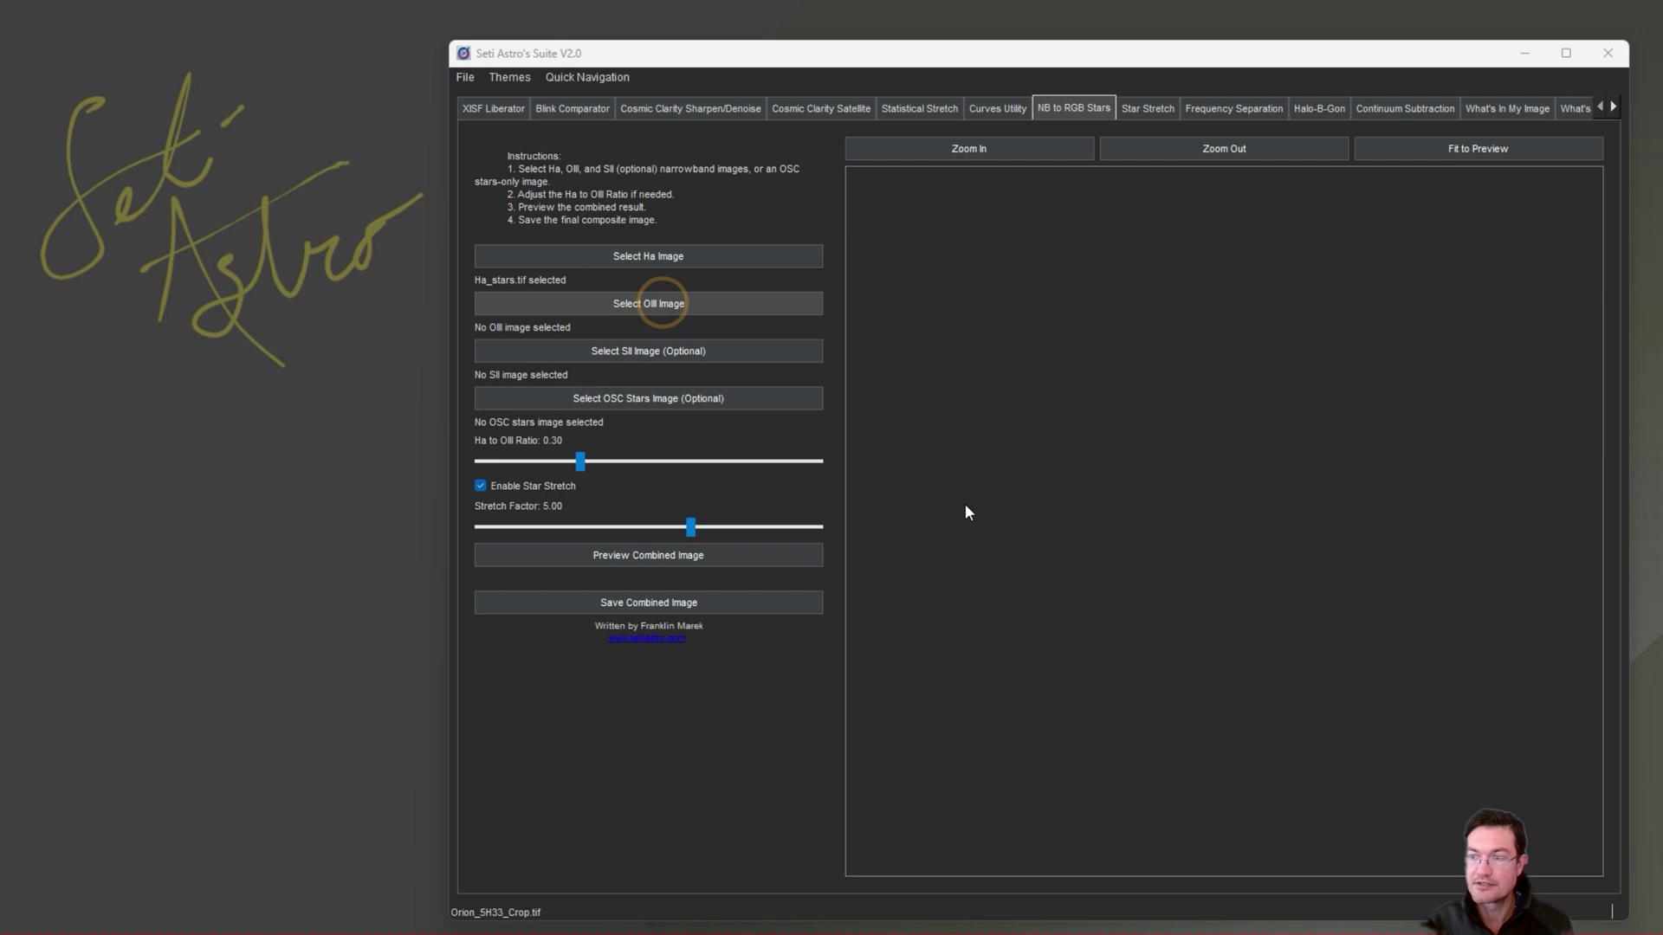
{"action": "double_click", "coordinate": [847, 480]}
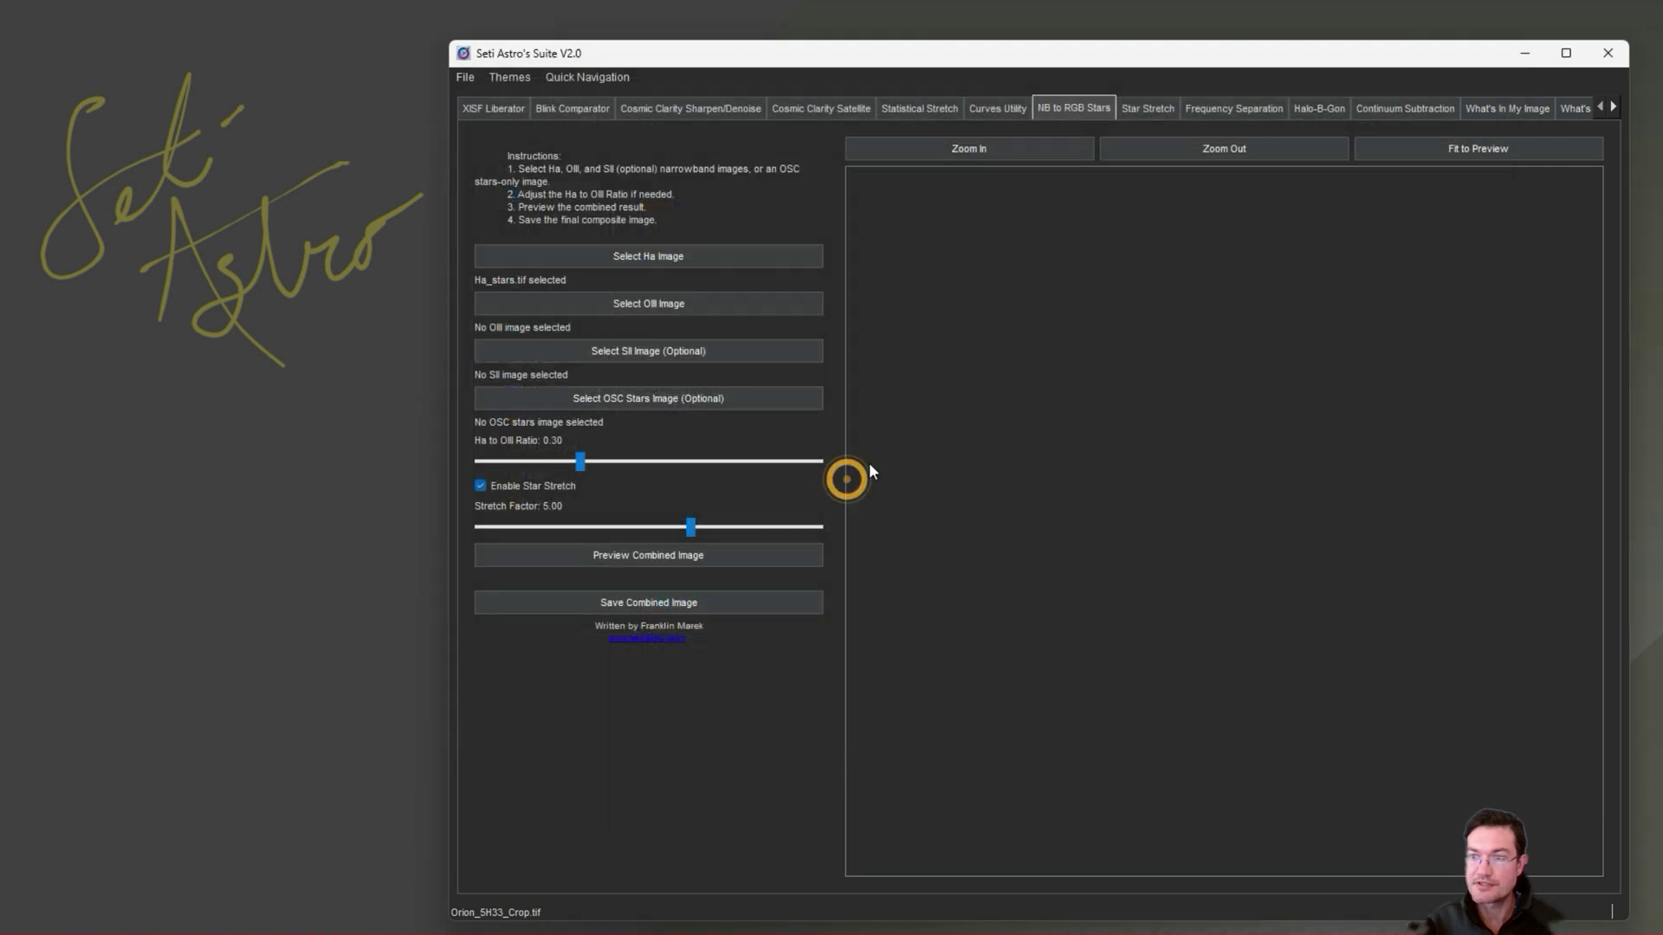
{"action": "left_click", "coordinate": [613, 555]}
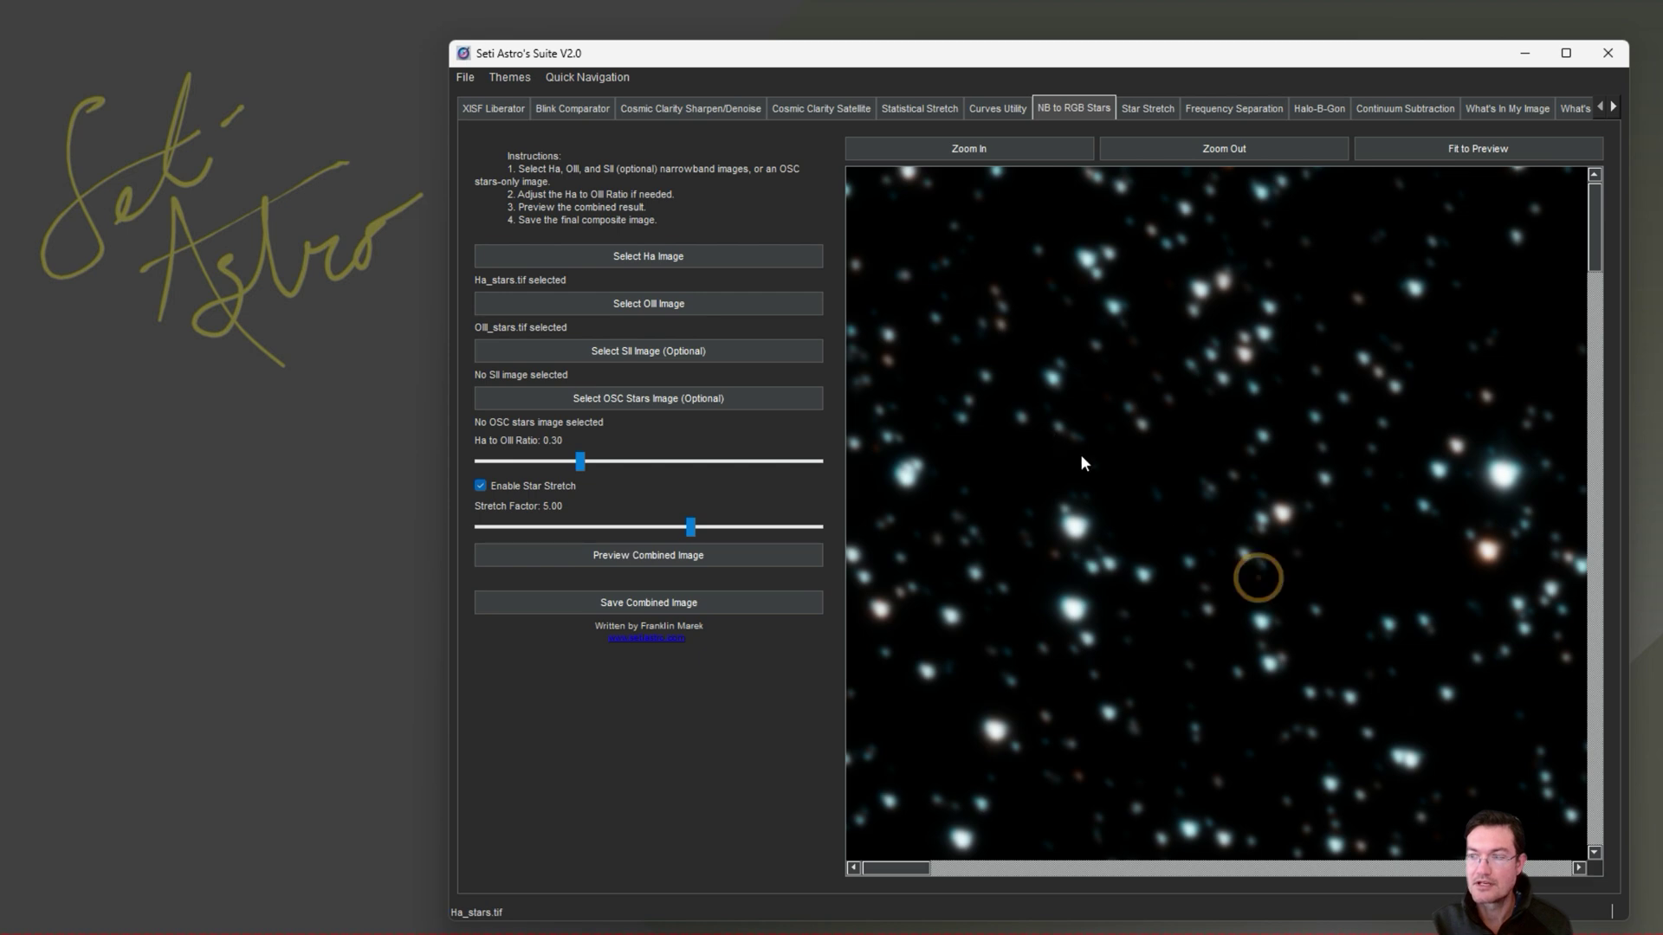
Step: Examine different areas of the combined RGB stars image at a reduced zoom in NB to RGB Stars
{"action": "left_click_drag", "start_coordinate": [1255, 565], "coordinate": [1007, 353]}
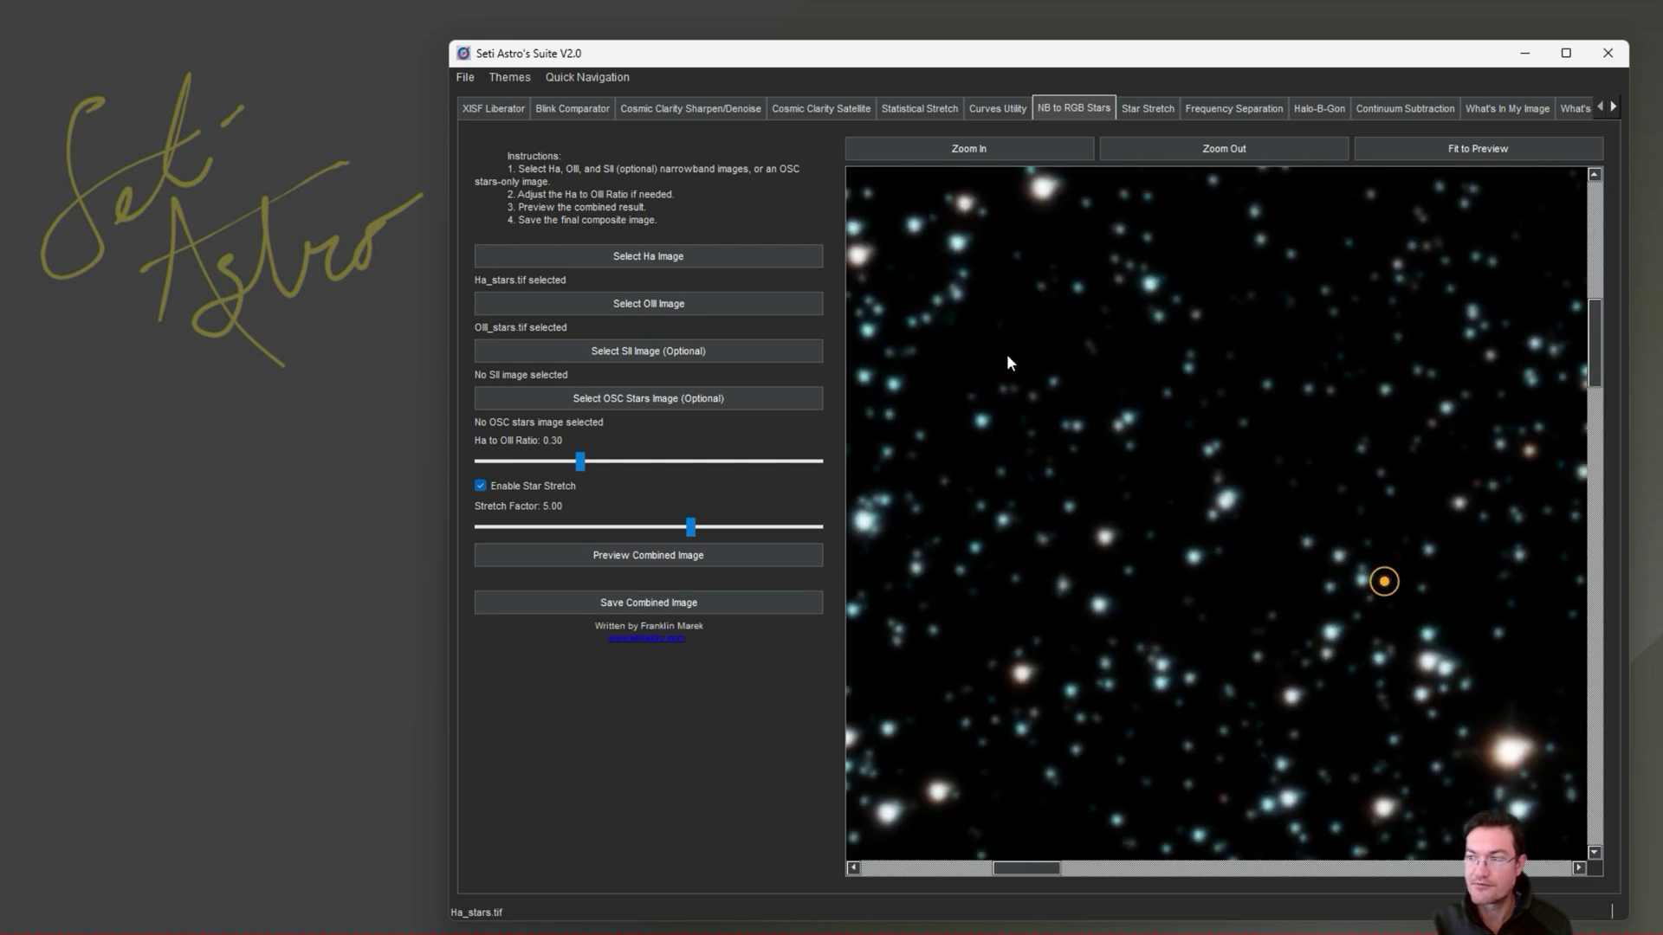
{"action": "left_click", "coordinate": [1213, 148]}
{"action": "left_click", "coordinate": [1212, 149]}
{"action": "left_click", "coordinate": [1213, 148]}
{"action": "left_click", "coordinate": [1212, 148]}
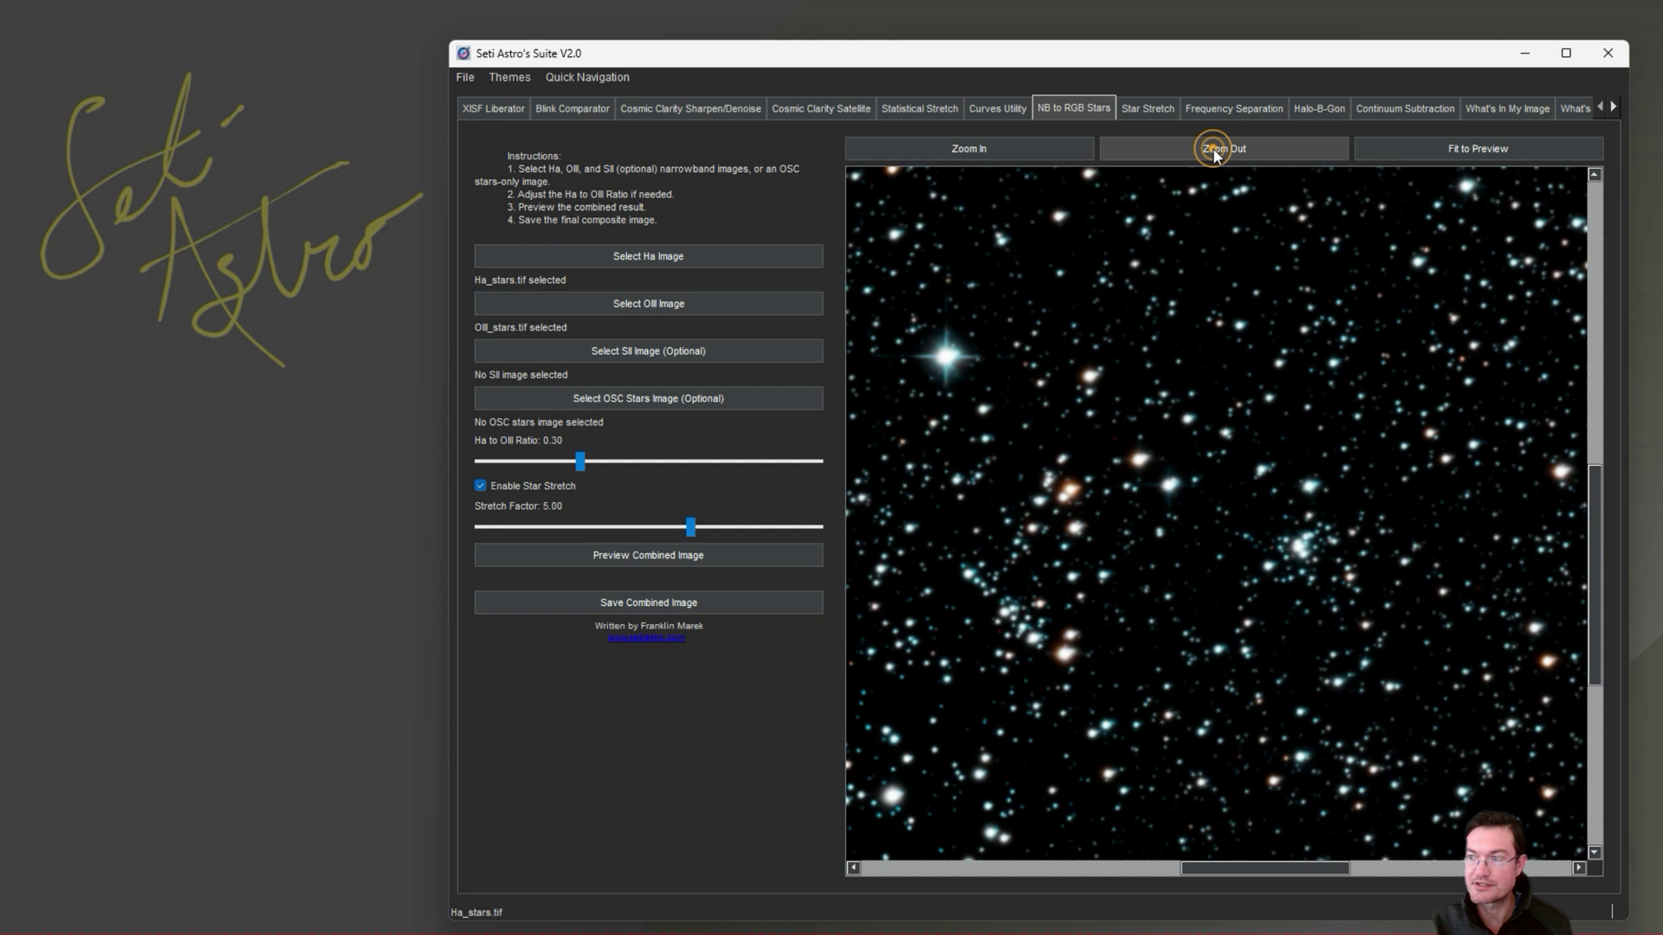
{"action": "left_click", "coordinate": [1213, 148]}
{"action": "left_click_drag", "start_coordinate": [1219, 373], "coordinate": [1542, 619]}
Step: Check the combined stars image across the other tools, including Statistical Stretch, Curves Utility, Halo-B-Gon and Star Stretch
{"action": "left_click", "coordinate": [909, 108]}
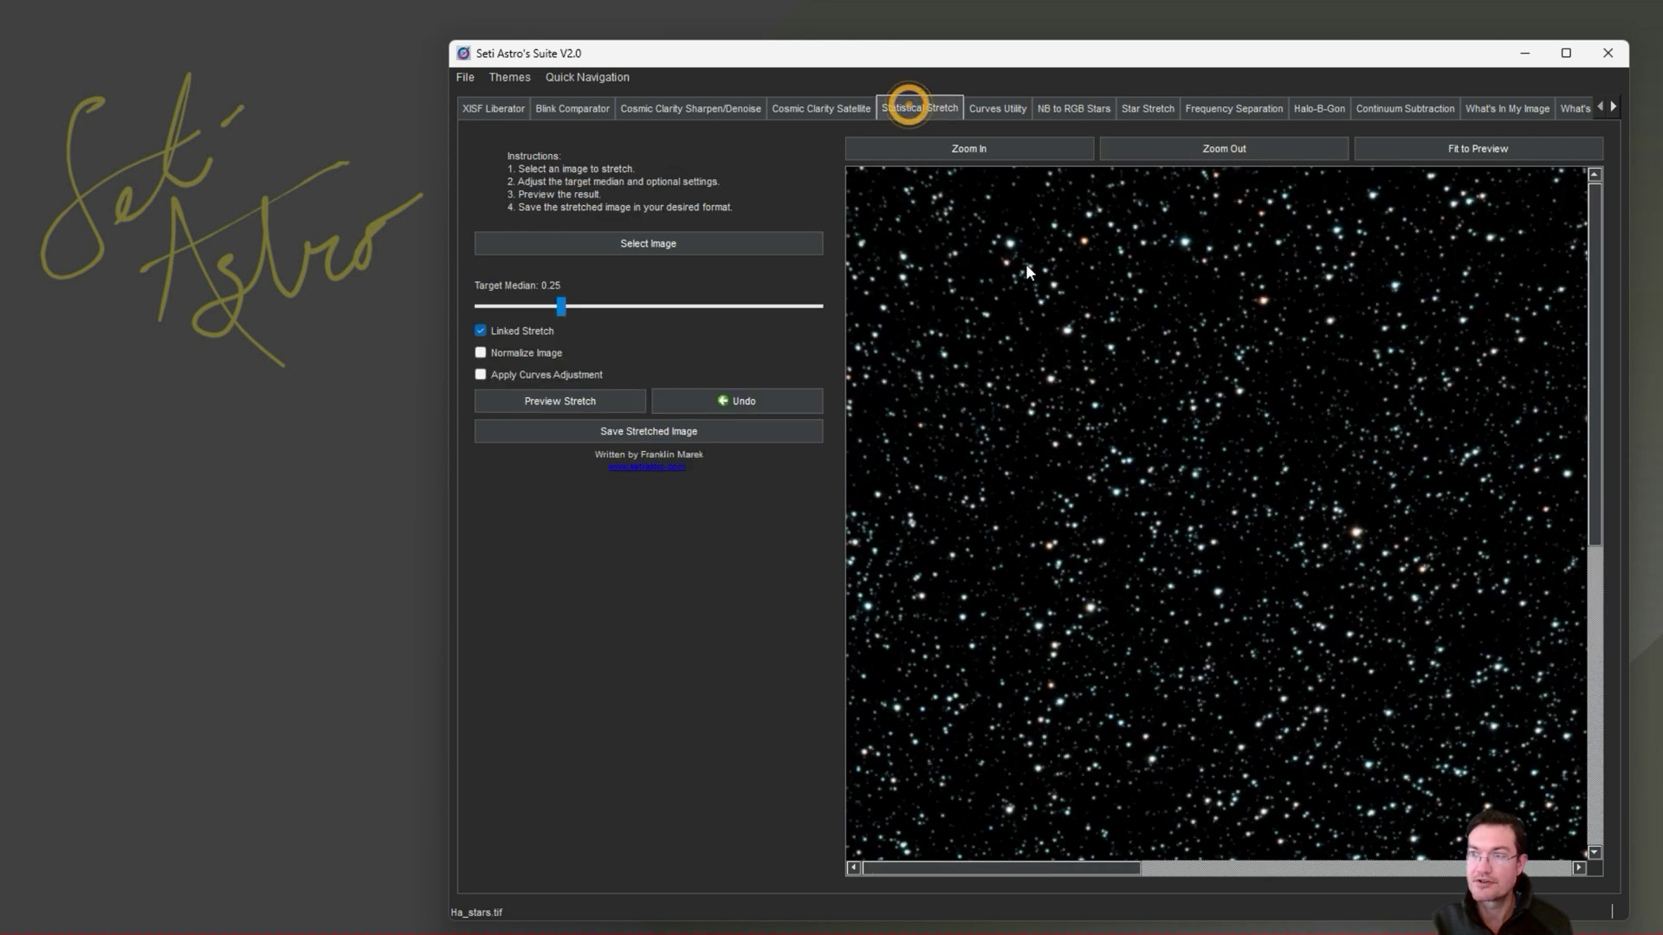
{"action": "left_click", "coordinate": [698, 105]}
{"action": "left_click", "coordinate": [927, 107]}
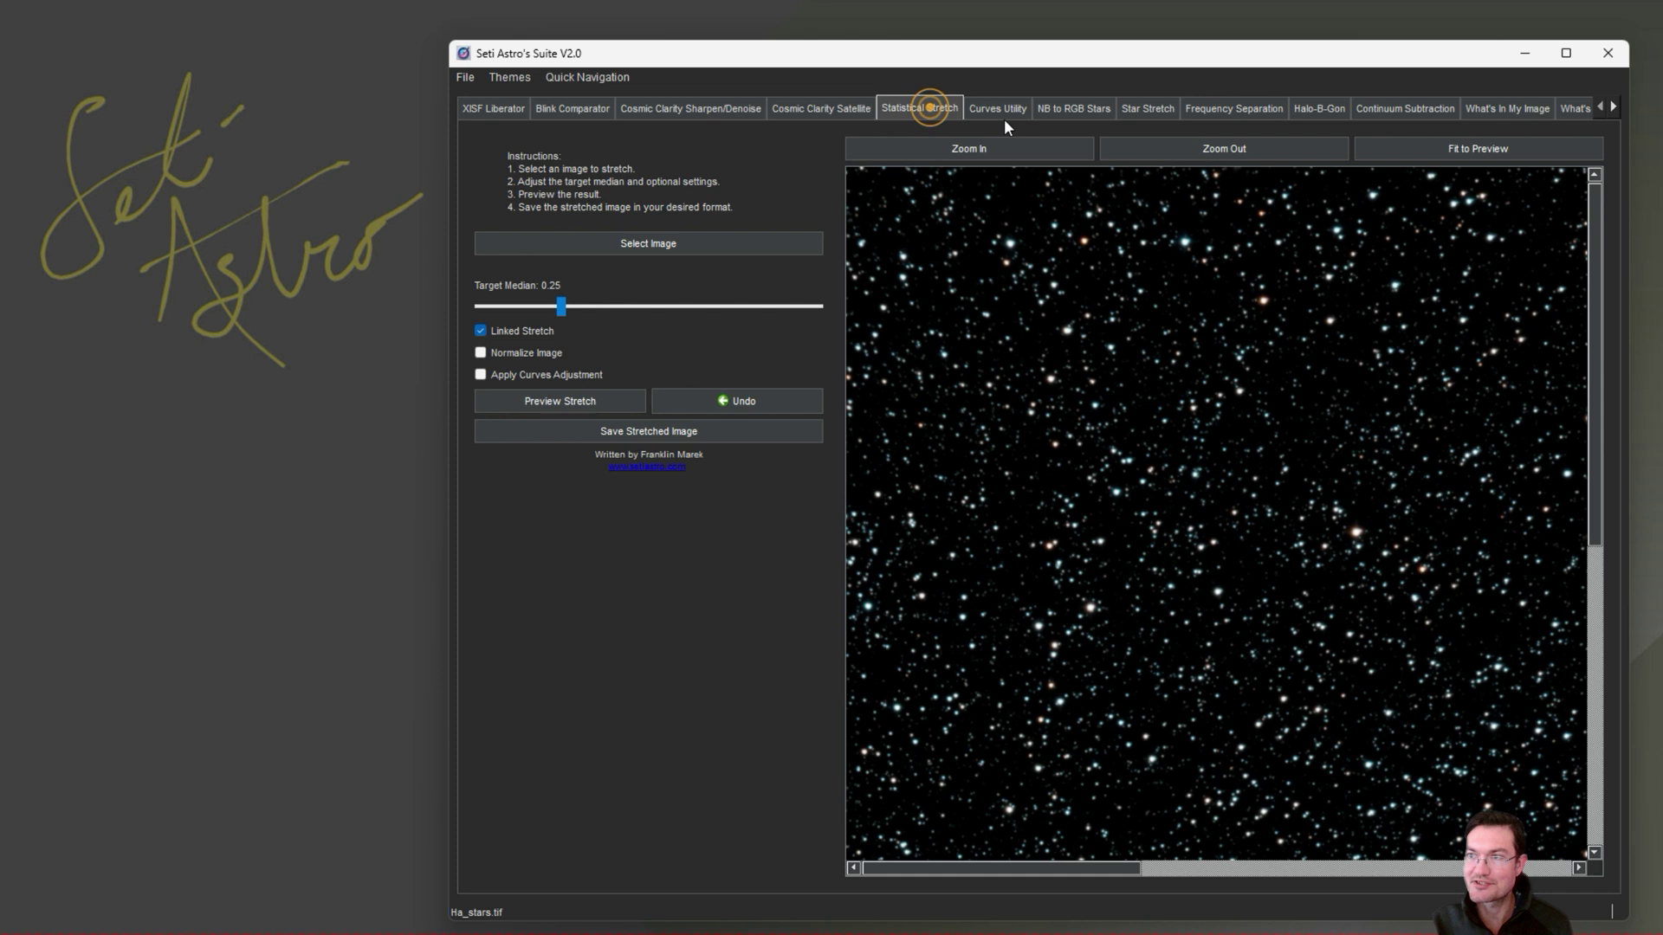
{"action": "left_click", "coordinate": [998, 108]}
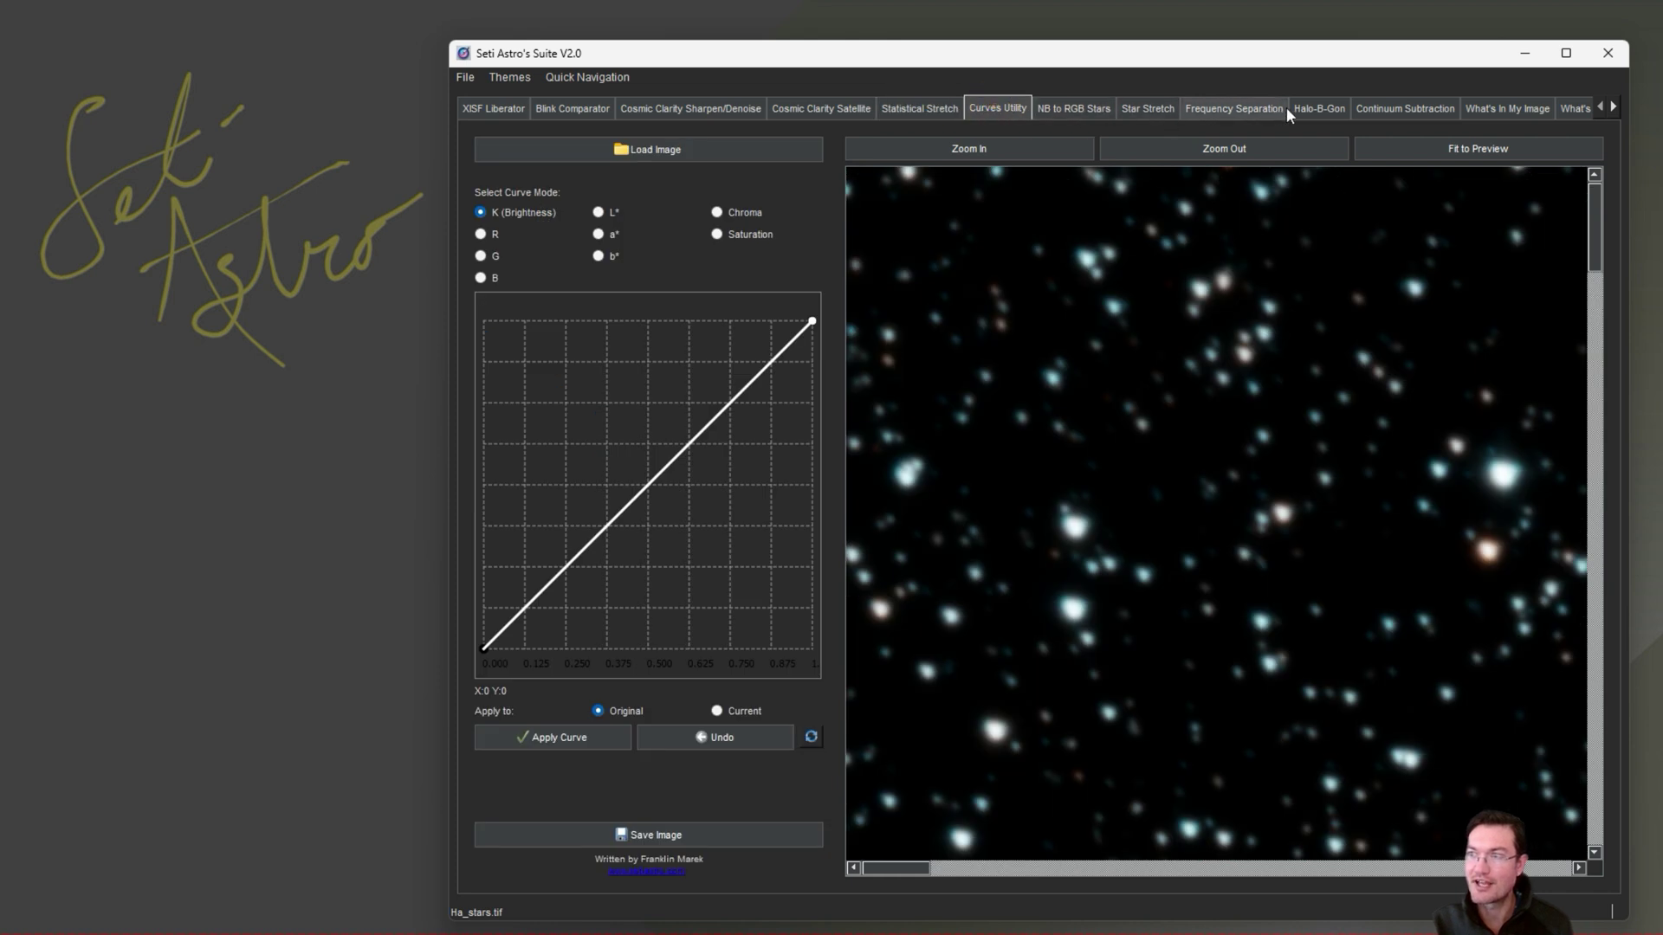
{"action": "left_click", "coordinate": [1317, 107]}
{"action": "left_click_drag", "start_coordinate": [1140, 384], "coordinate": [1359, 524]}
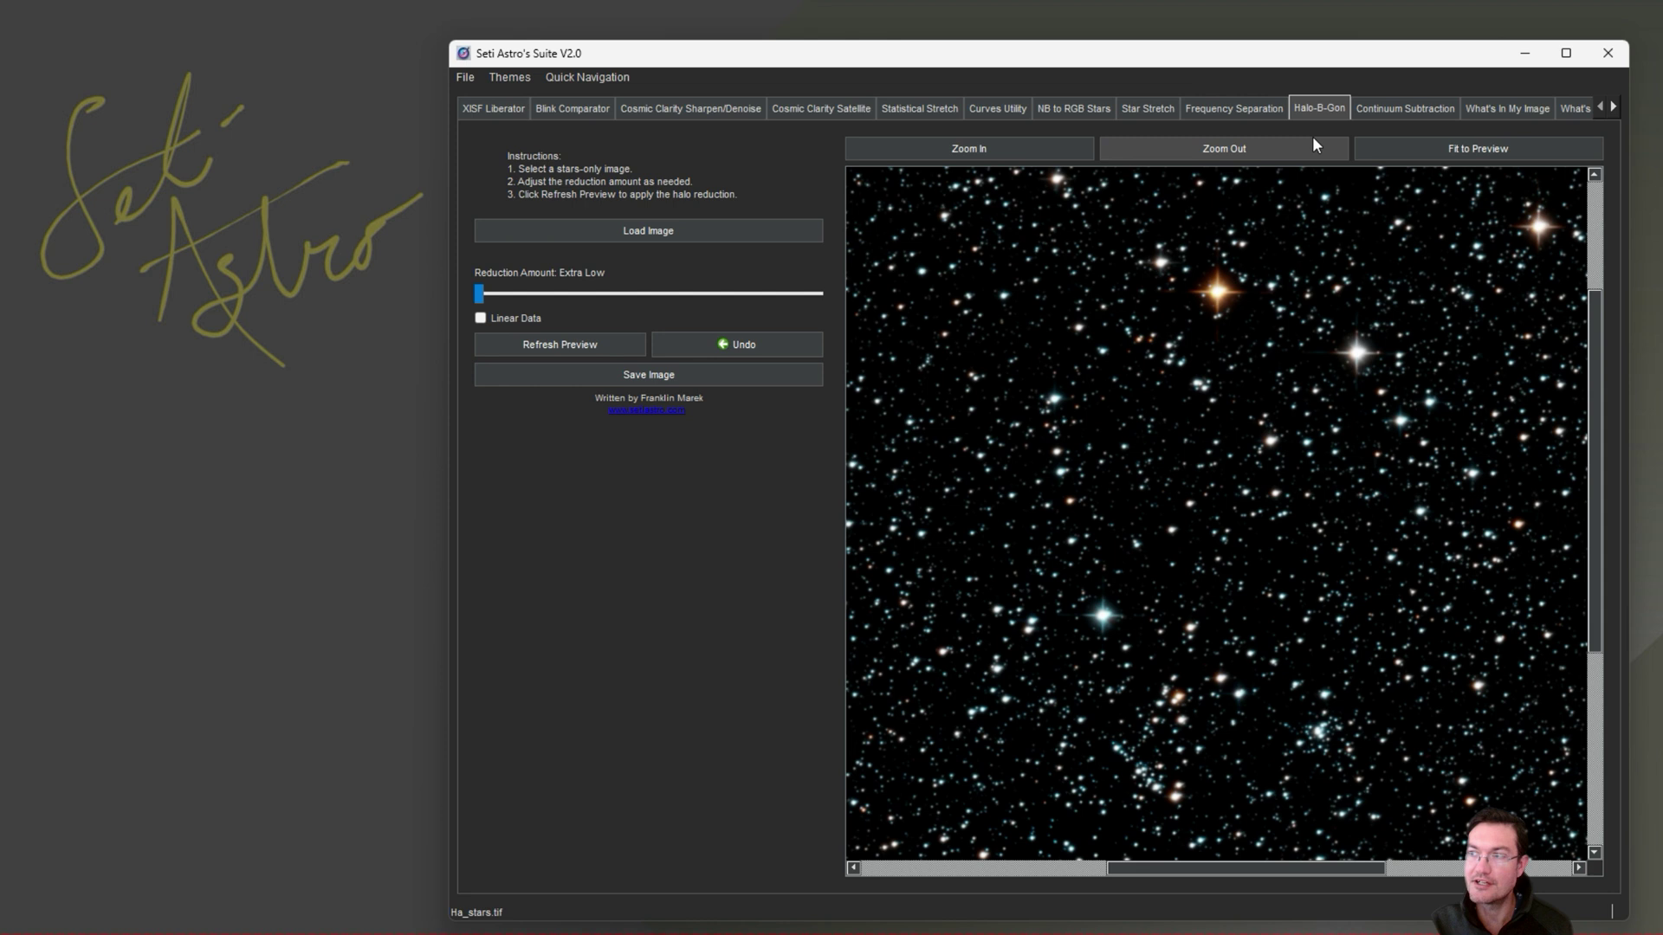
{"action": "left_click", "coordinate": [1126, 108]}
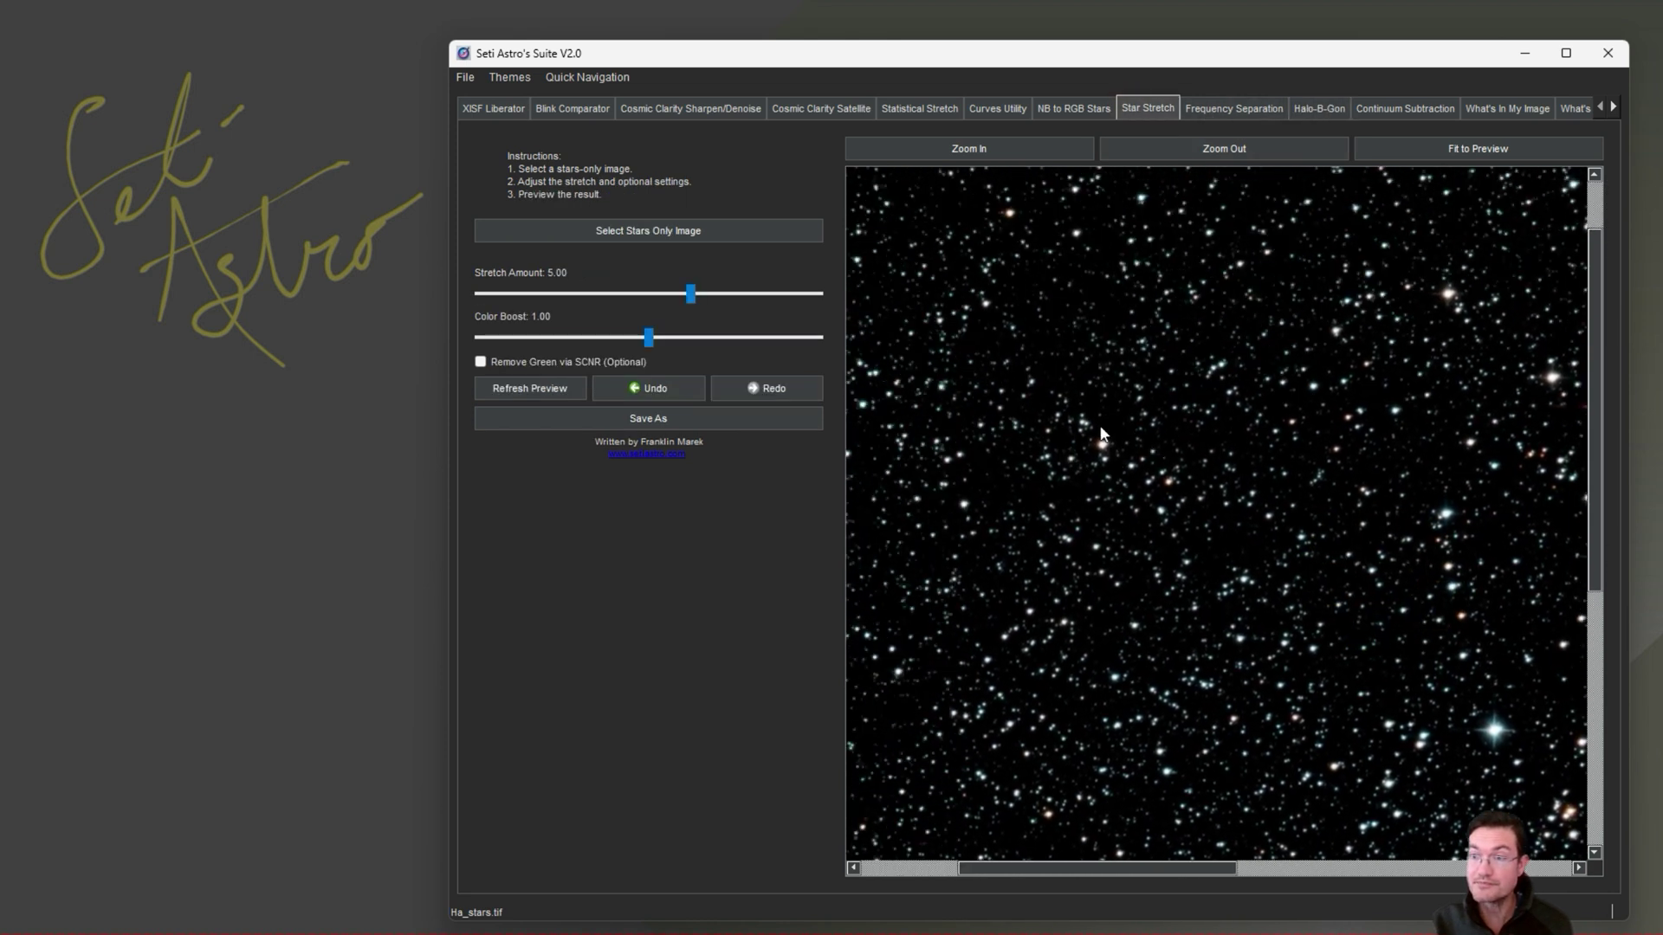
{"action": "left_click_drag", "start_coordinate": [1012, 406], "coordinate": [1176, 567]}
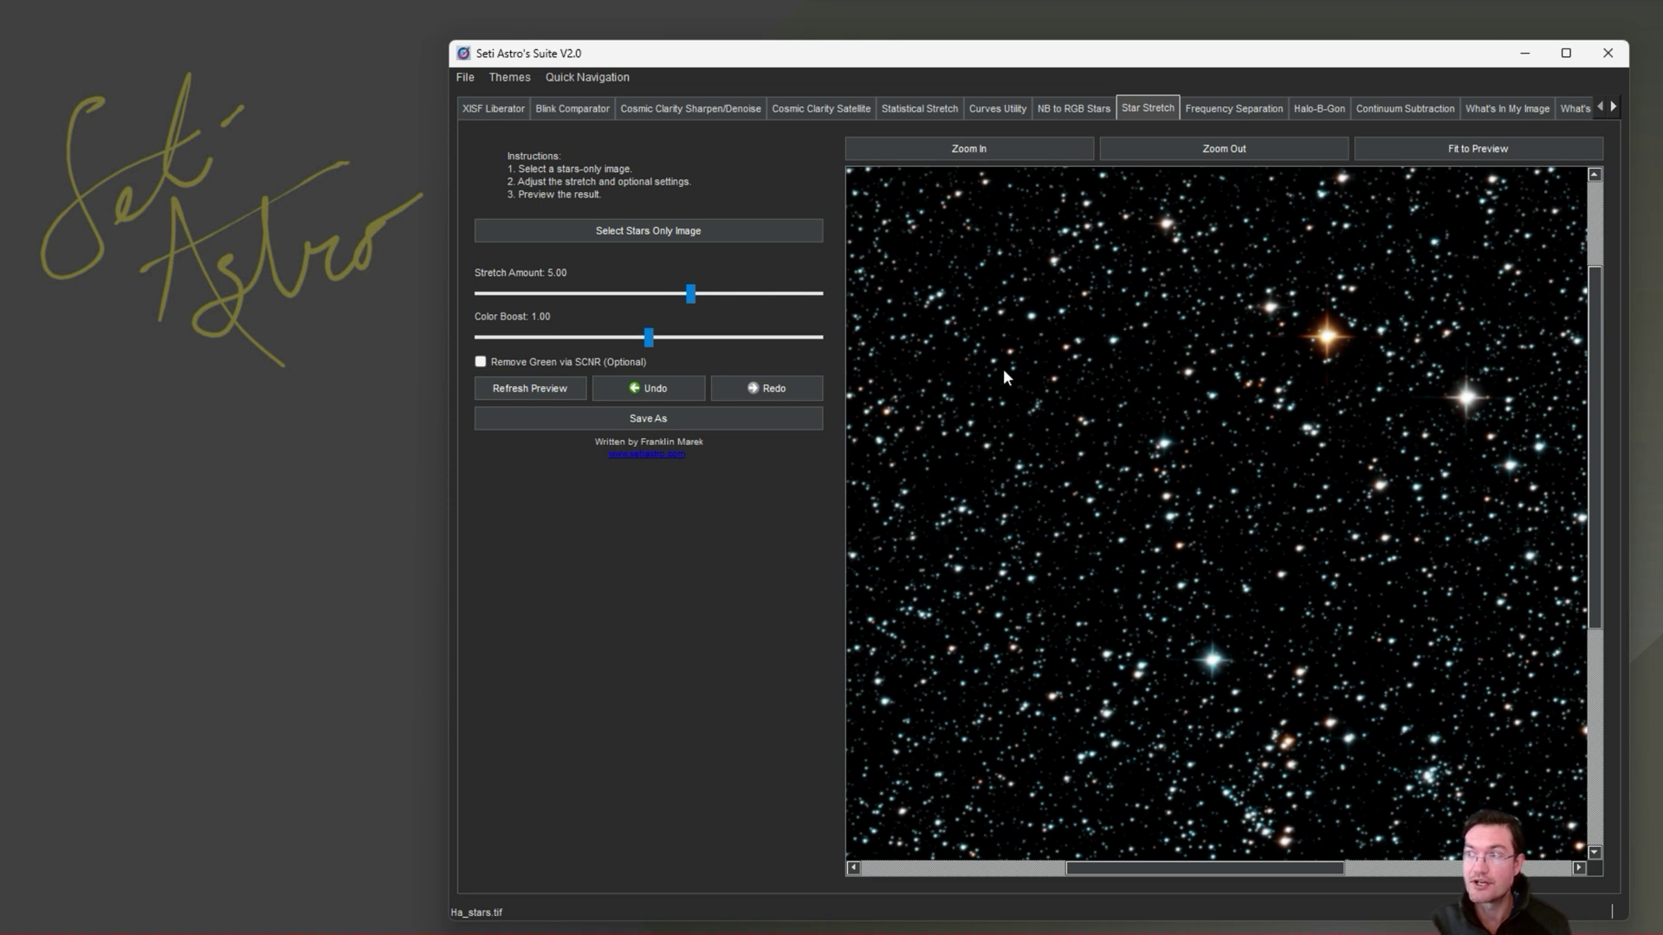
Step: View the Continuum Subtraction tool and the suite's file commands for opening, saving, undoing and redoing
{"action": "left_click", "coordinate": [1391, 111]}
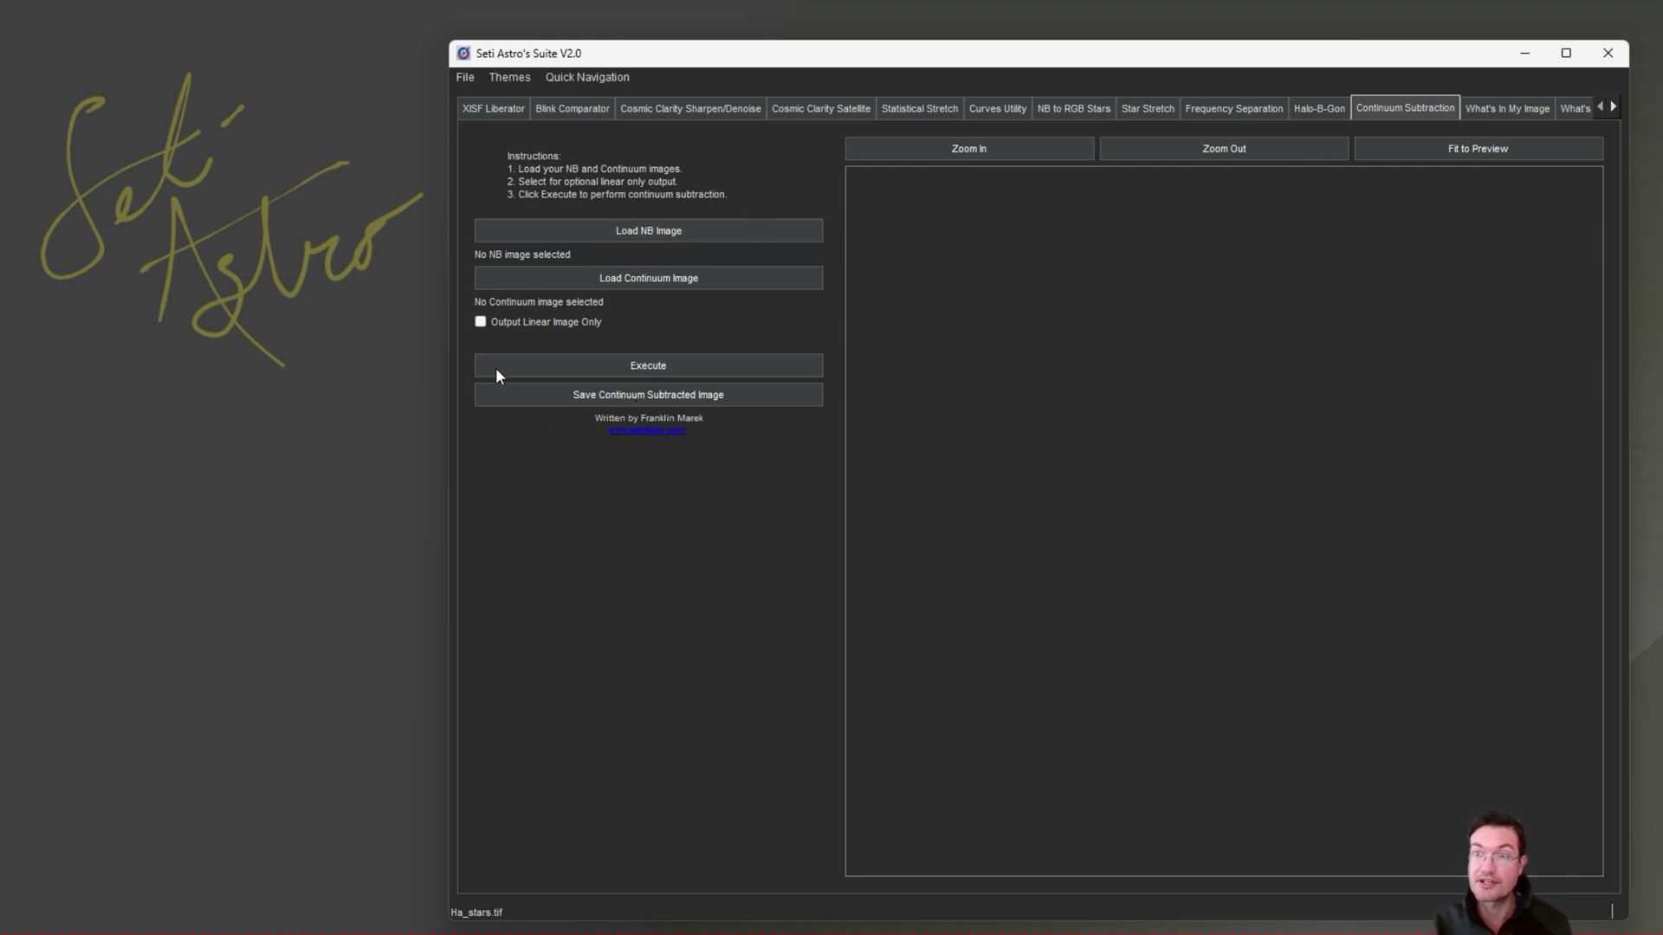
{"action": "left_click", "coordinate": [467, 83]}
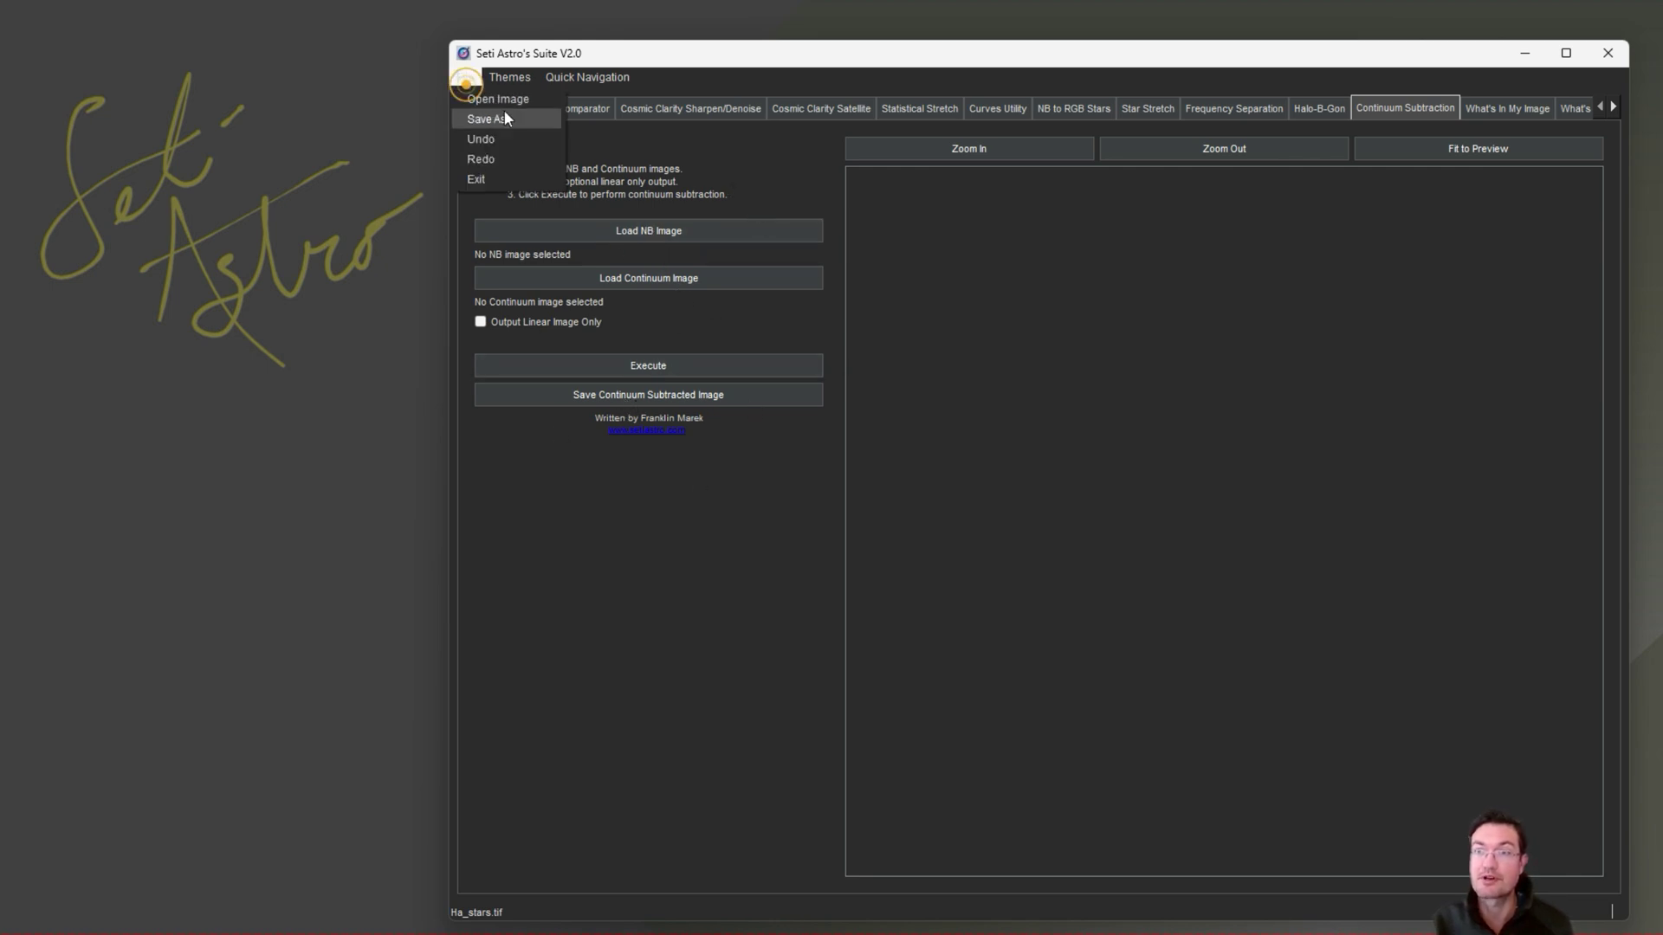
{"action": "left_click", "coordinate": [704, 78]}
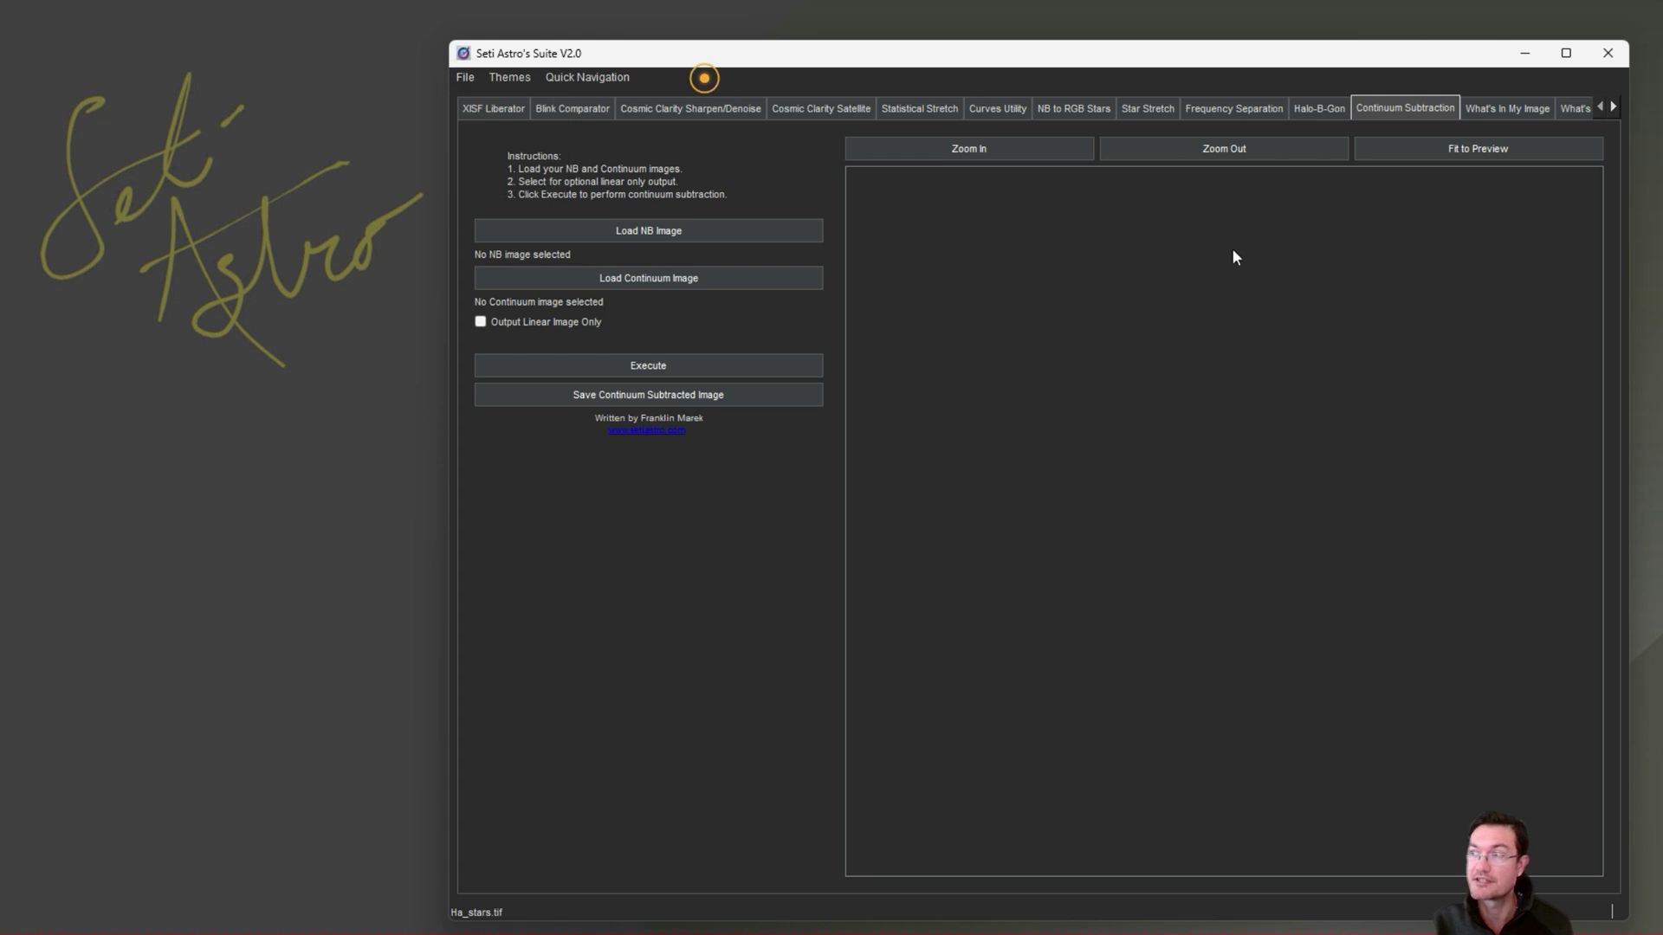
Step: Look over the What's In My Image and What's In My Sky tools
{"action": "left_click", "coordinate": [1493, 106]}
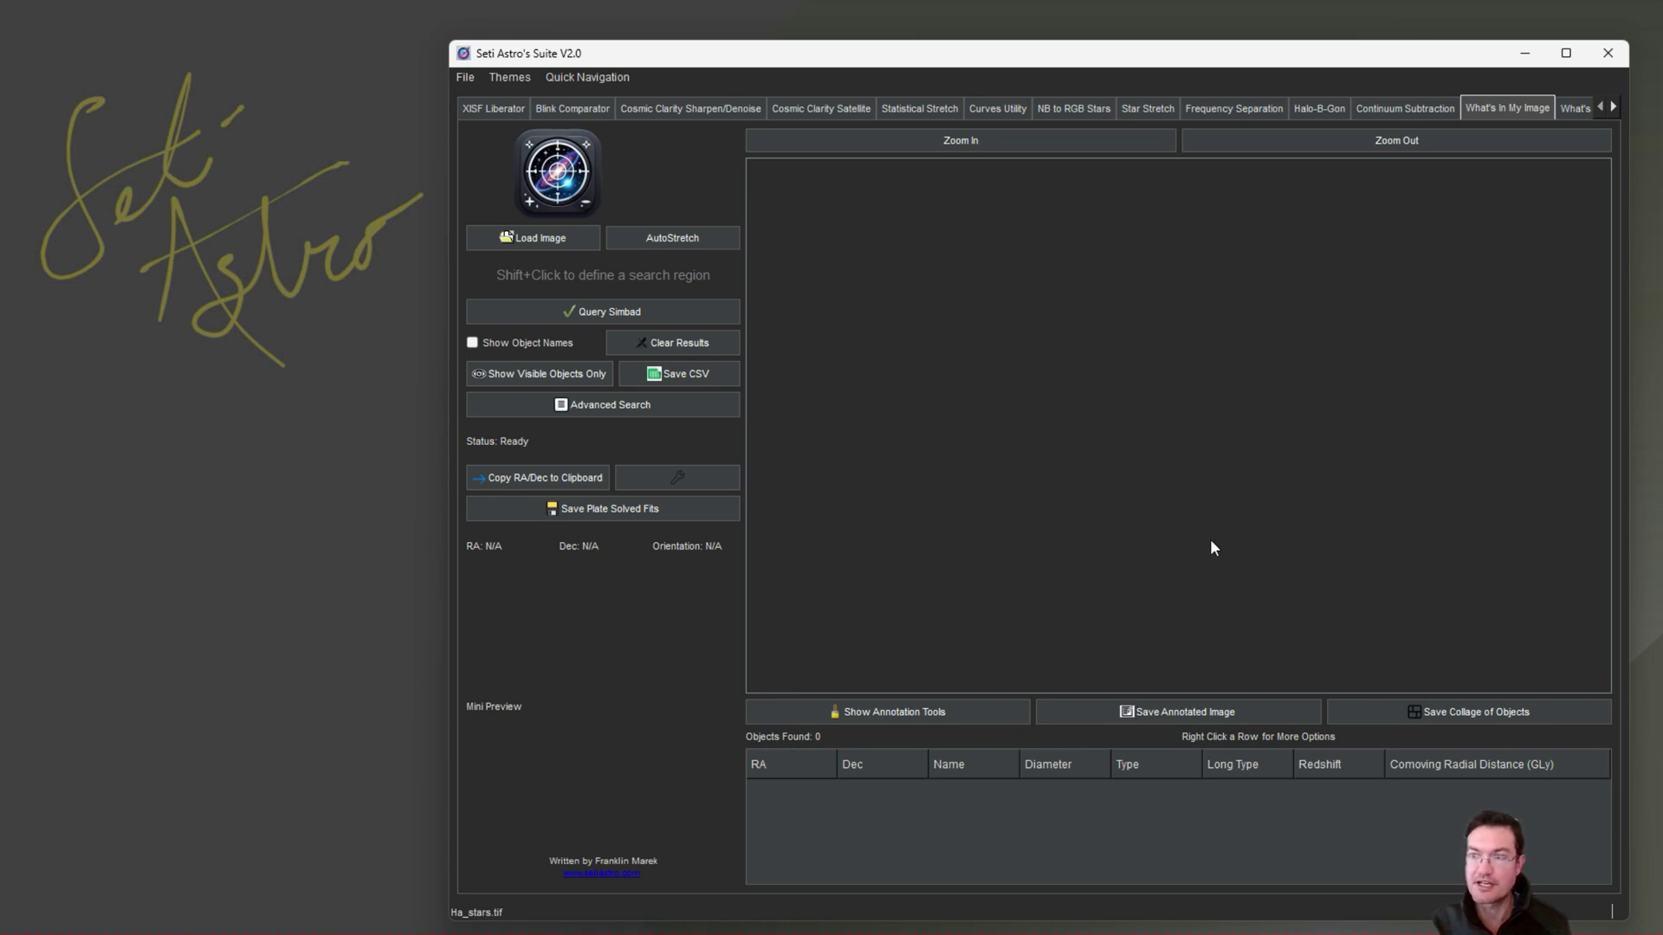
{"action": "left_click", "coordinate": [1614, 106]}
{"action": "left_click", "coordinate": [1565, 110]}
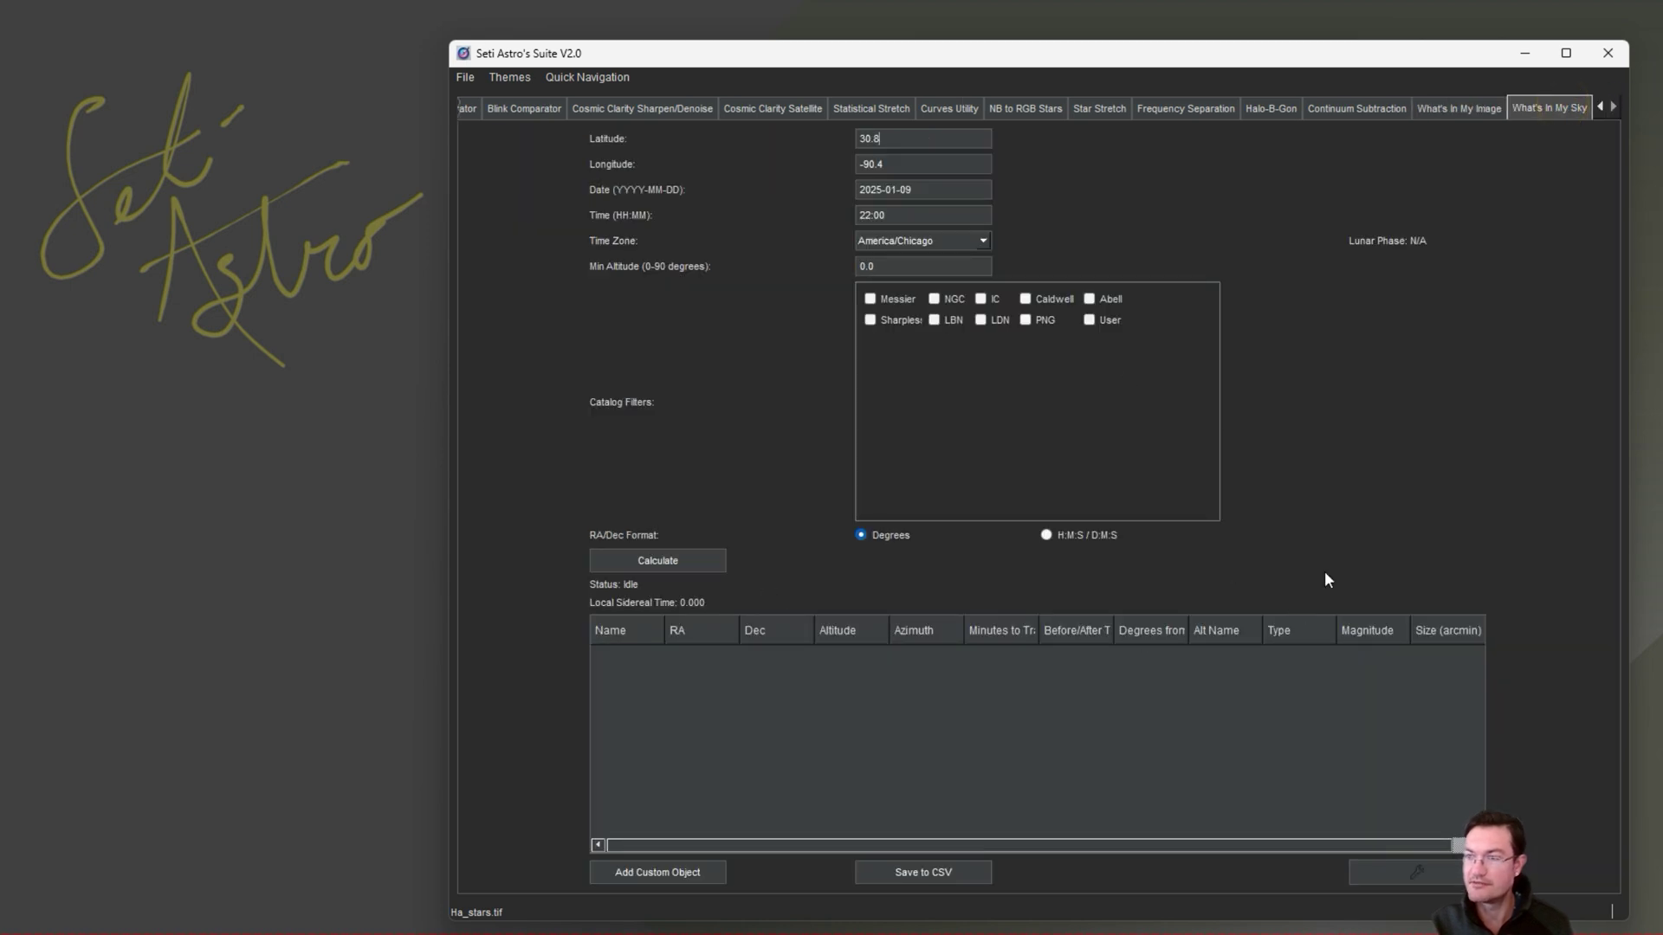
{"action": "left_click", "coordinate": [1599, 106]}
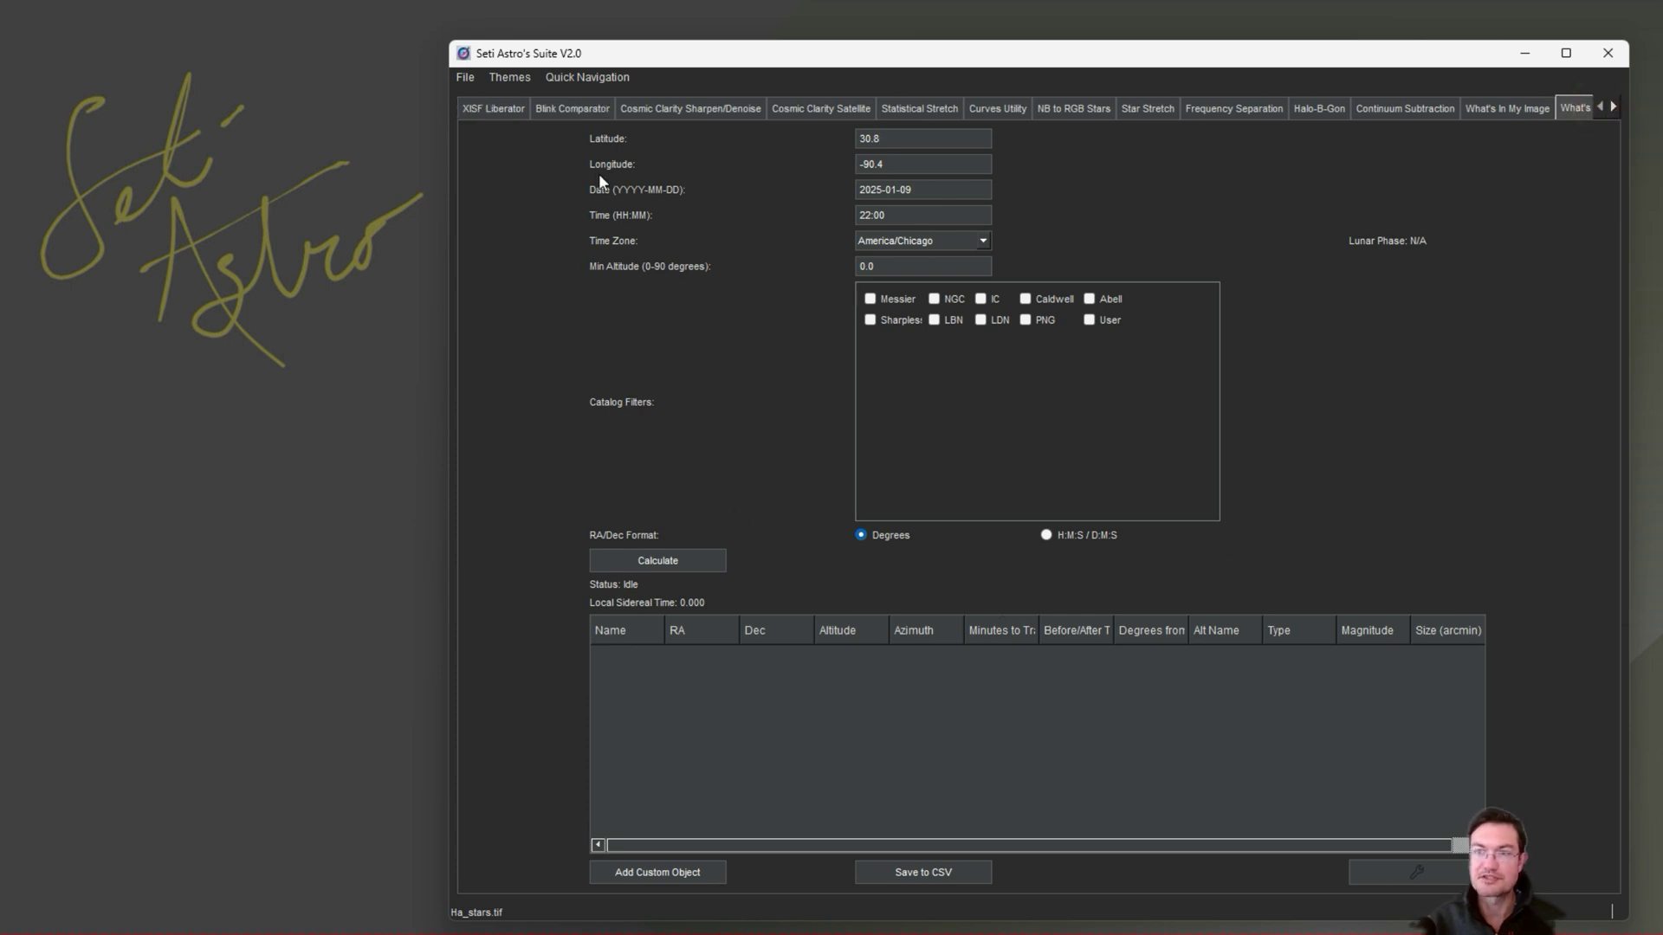
Step: Load broke - Copy (10).fit and iris nebula_180sec_1x1_B_0001 to B_0007 from the F: drive's SGP Orion 120ST Reducer Archive2 Light folder into Blink Comparator
{"action": "left_click", "coordinate": [569, 107]}
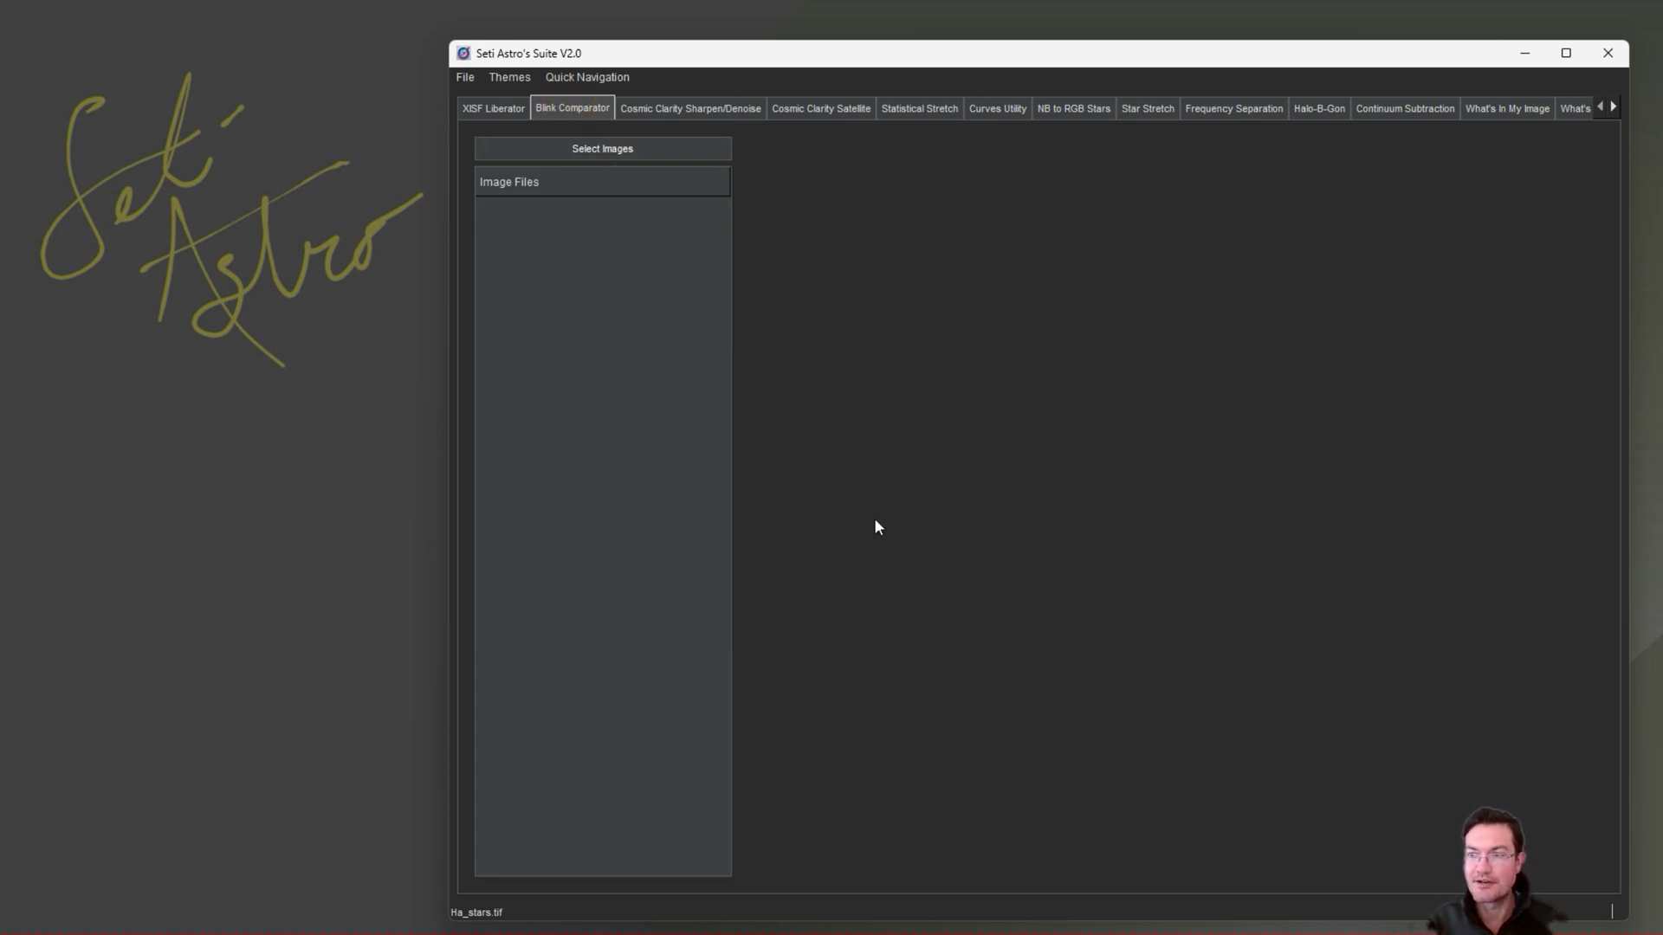
{"action": "left_click", "coordinate": [617, 149]}
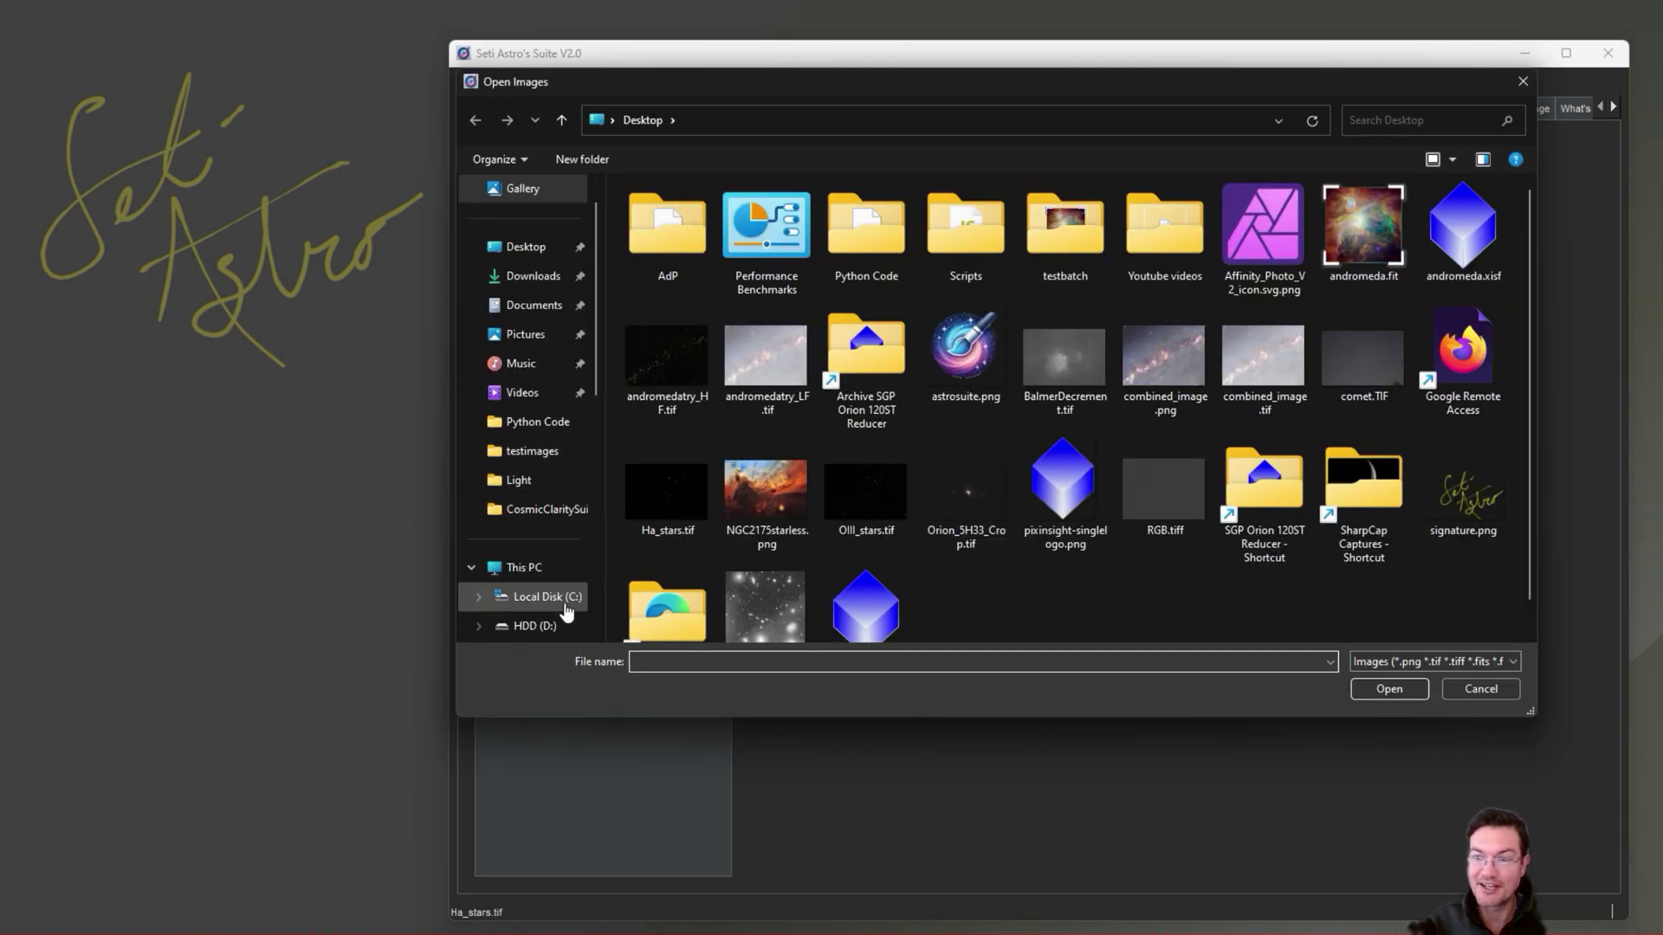
{"action": "scroll", "coordinate": [544, 587], "scroll_direction": "down", "scroll_amount": 1}
{"action": "left_click", "coordinate": [539, 597]}
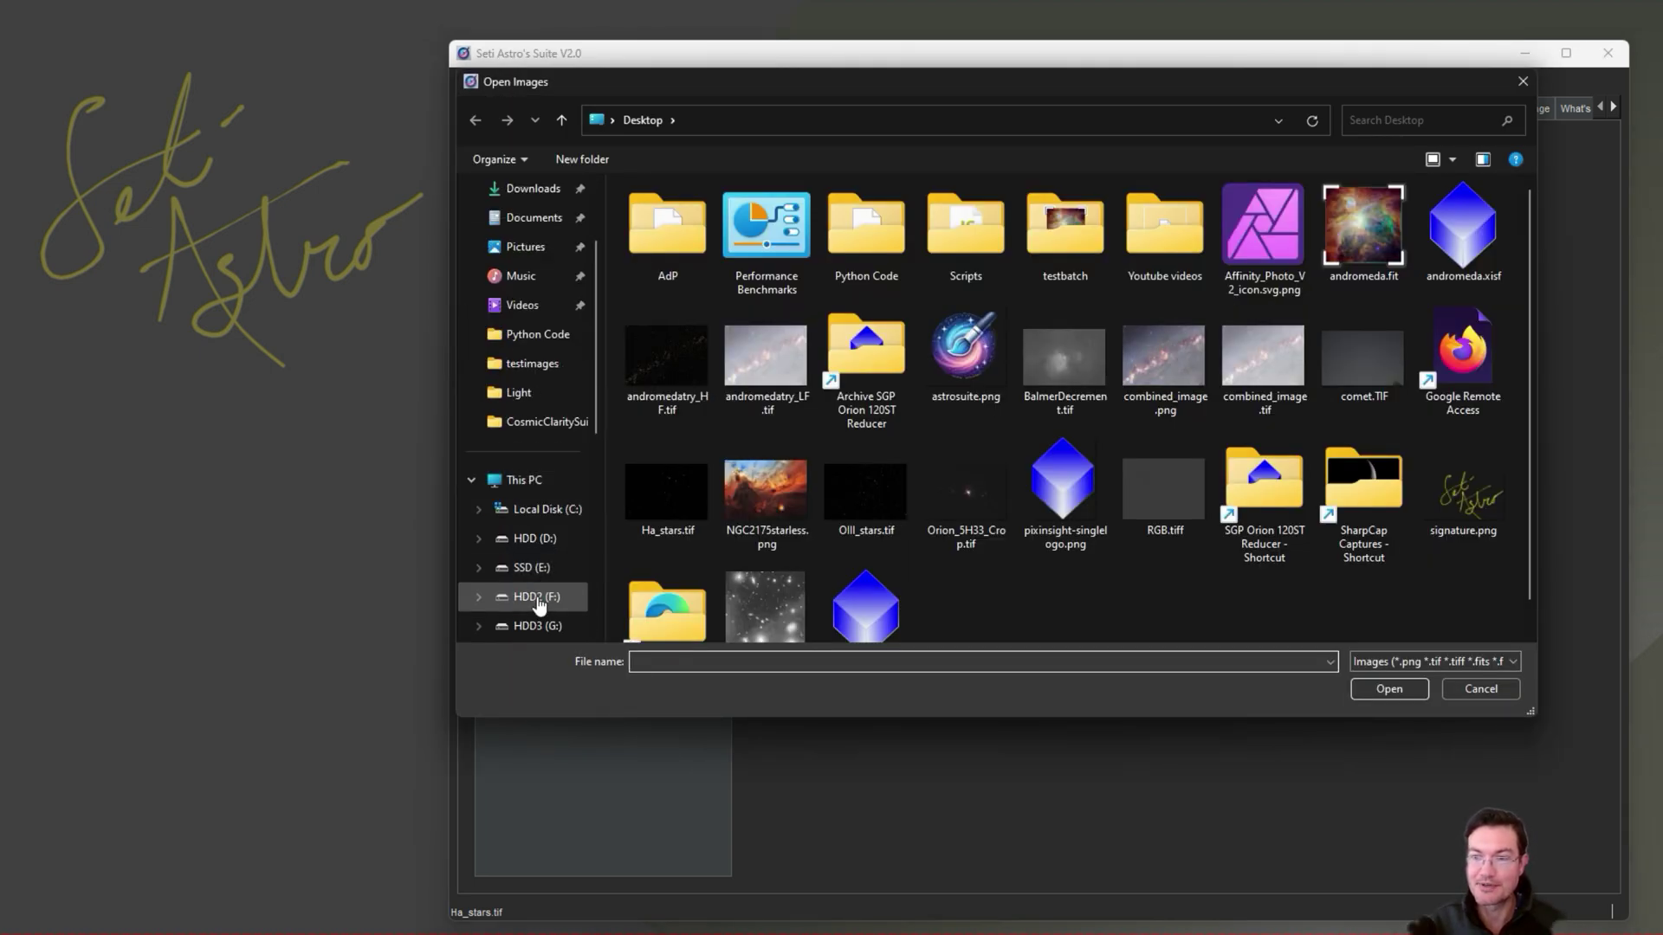
{"action": "double_click", "coordinate": [684, 241]}
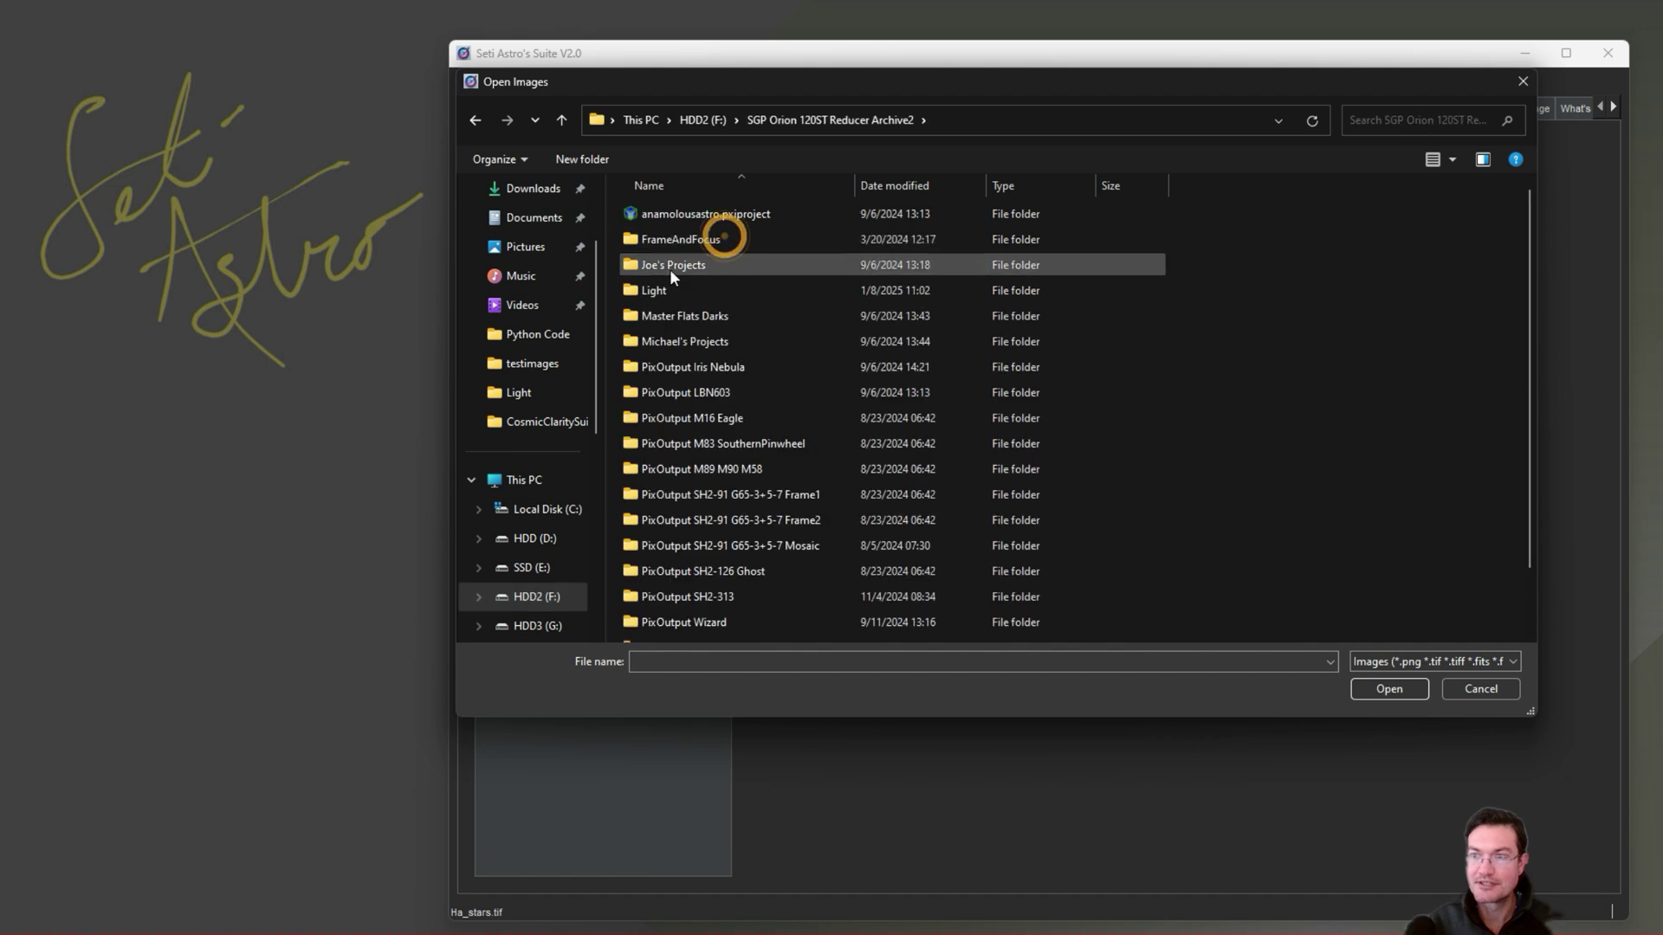
{"action": "double_click", "coordinate": [660, 292]}
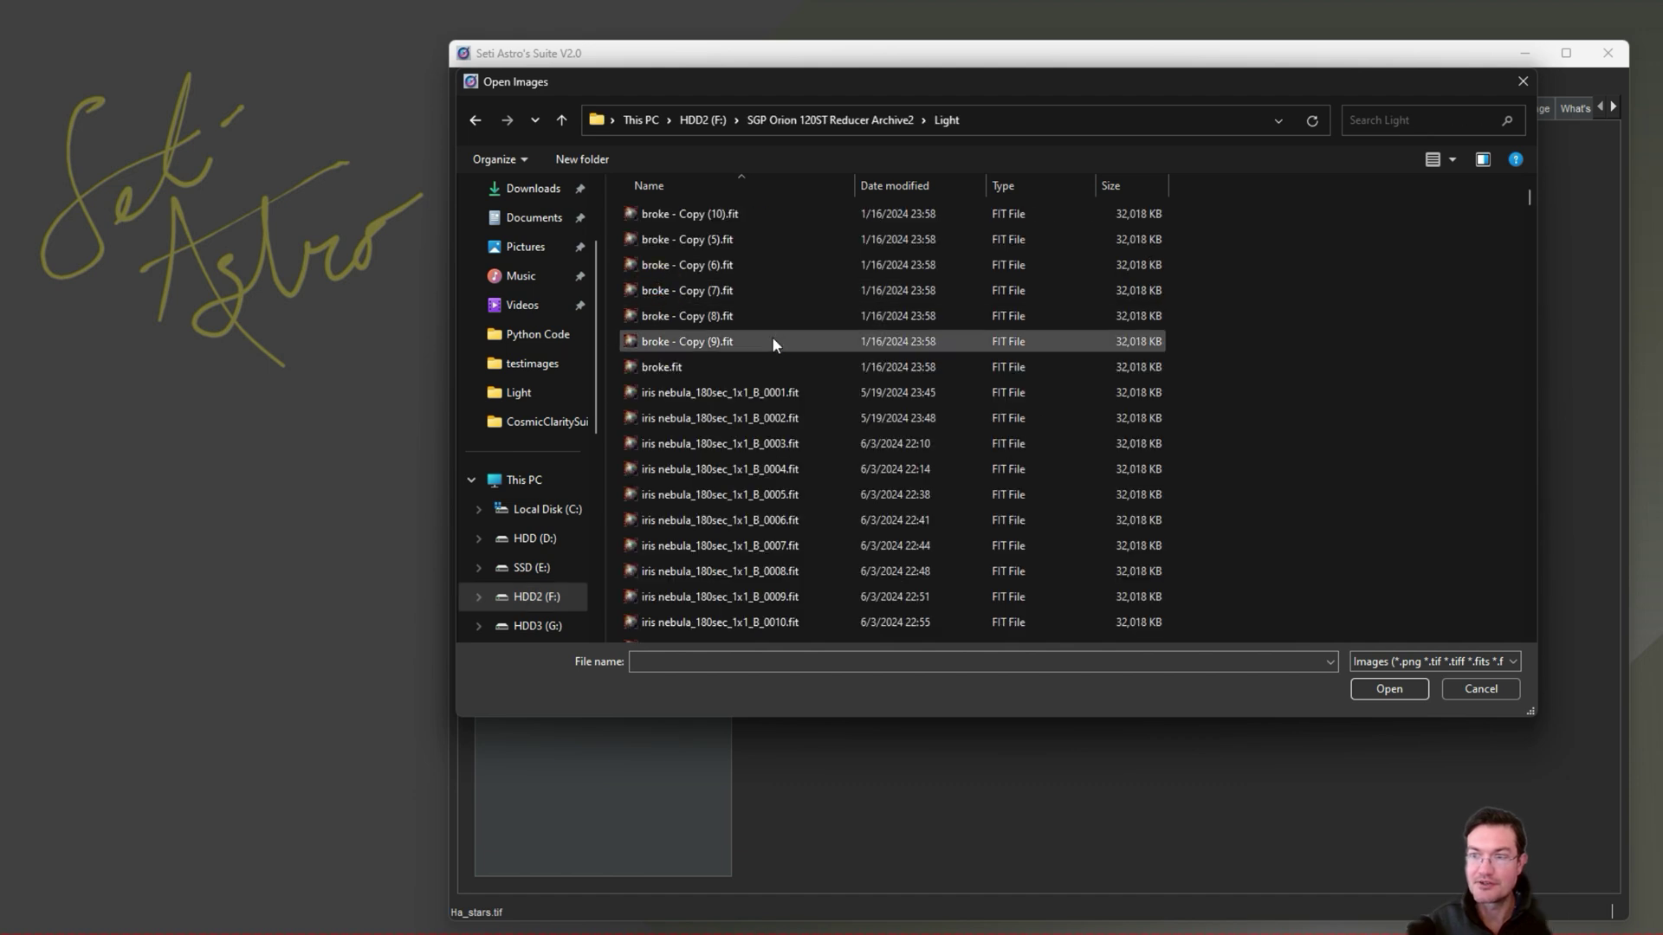
{"action": "left_click", "coordinate": [729, 340]}
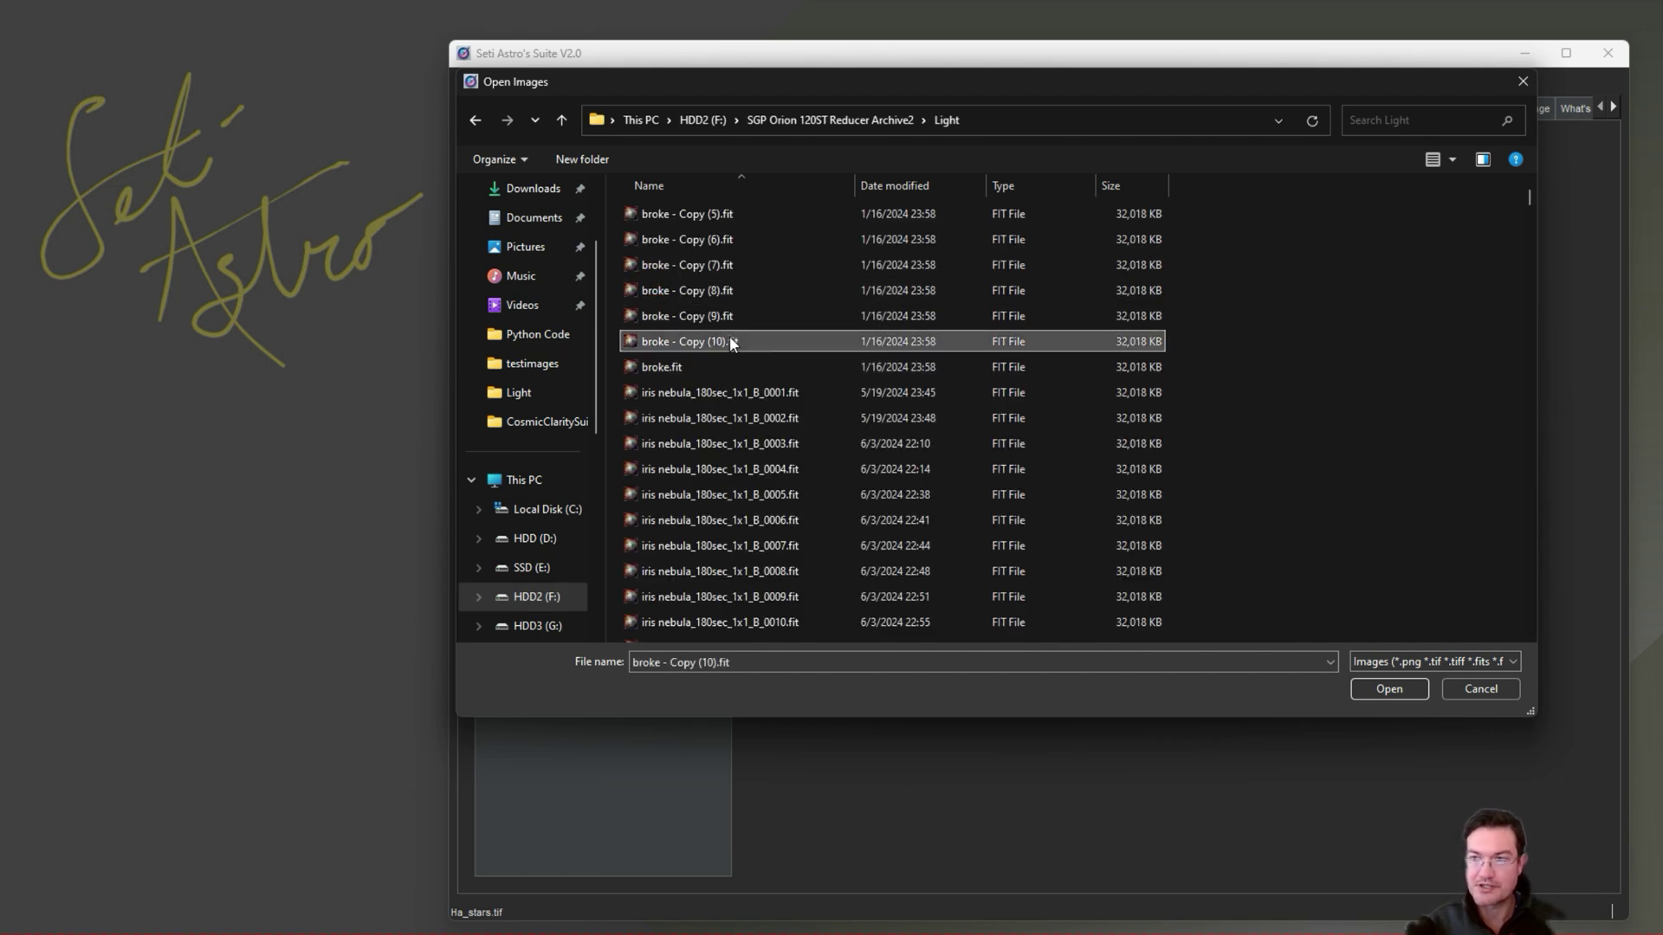
{"action": "left_click", "coordinate": [734, 391], "text": "ctrl"}
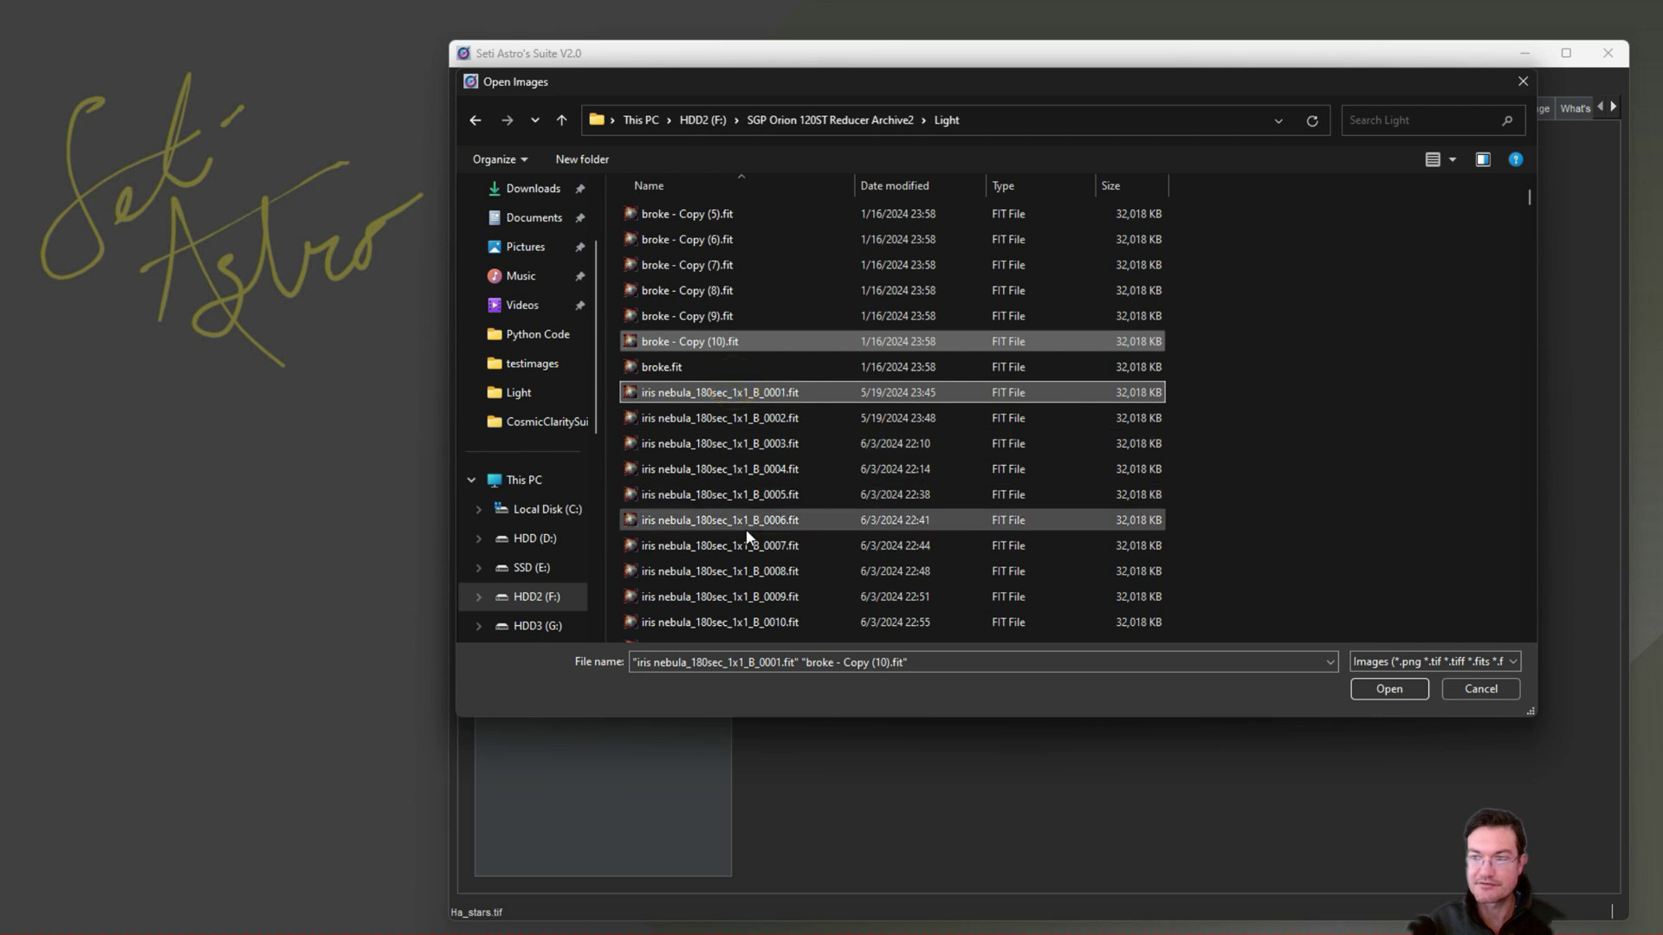
{"action": "left_click", "coordinate": [747, 551], "text": "shift"}
{"action": "left_click", "coordinate": [1388, 688]}
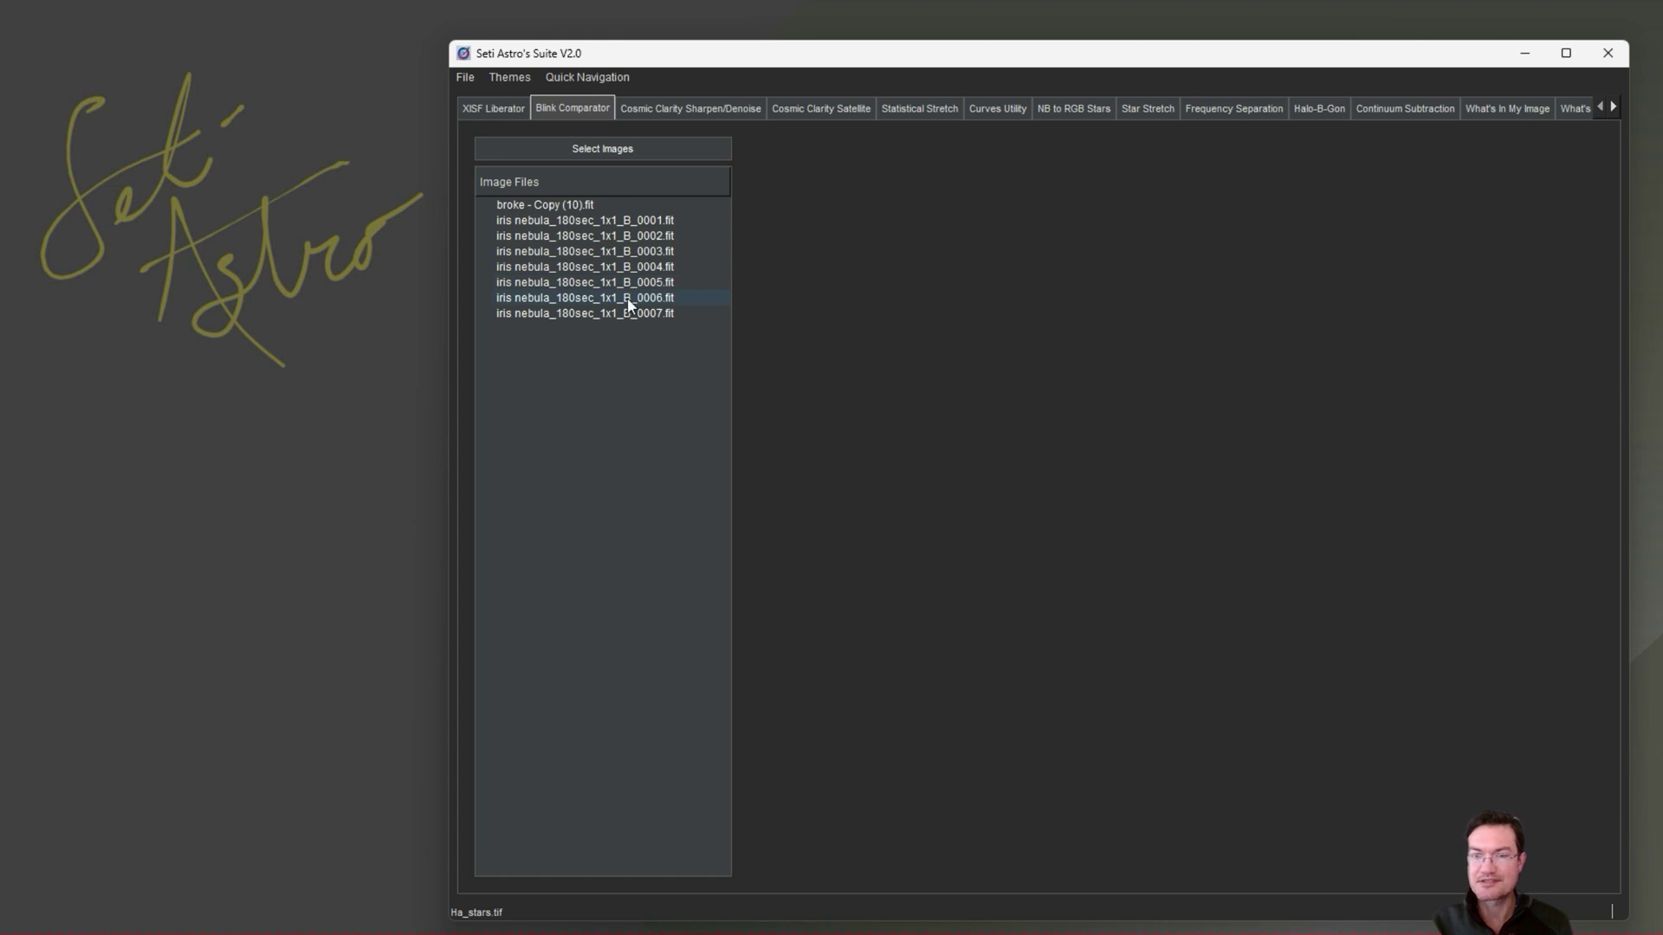
Step: Display the iris nebula B_0001 frame and check which image file types can be selected for loading, without adding more files
{"action": "left_click", "coordinate": [611, 223]}
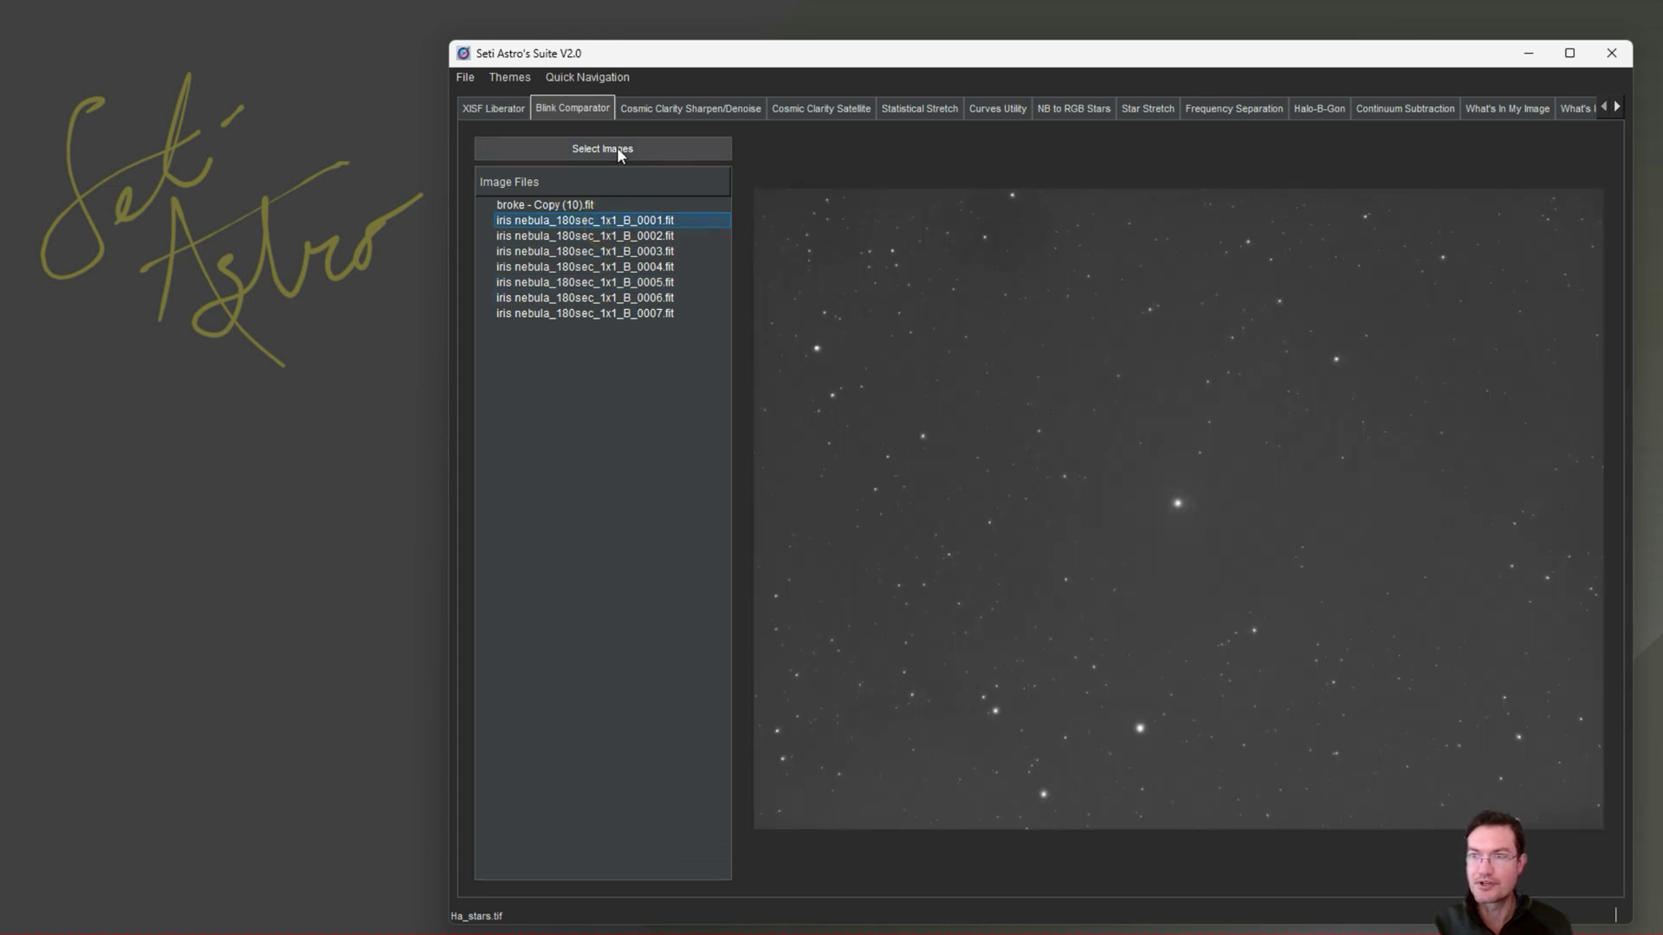
{"action": "left_click", "coordinate": [617, 147]}
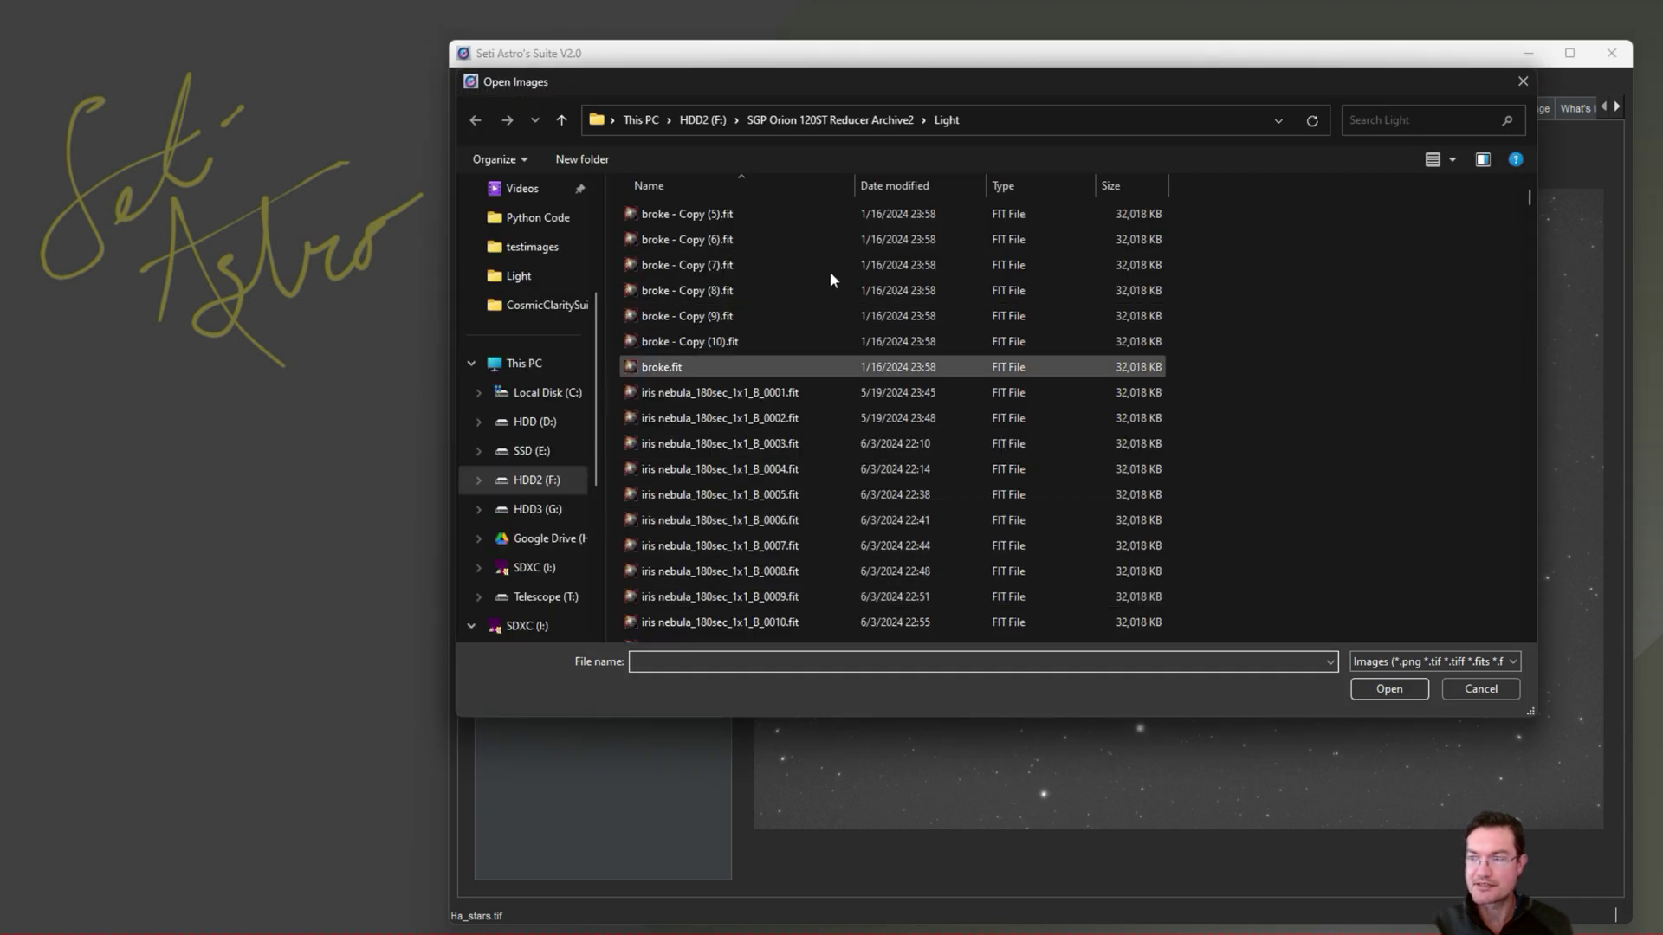
{"action": "left_click", "coordinate": [1478, 689]}
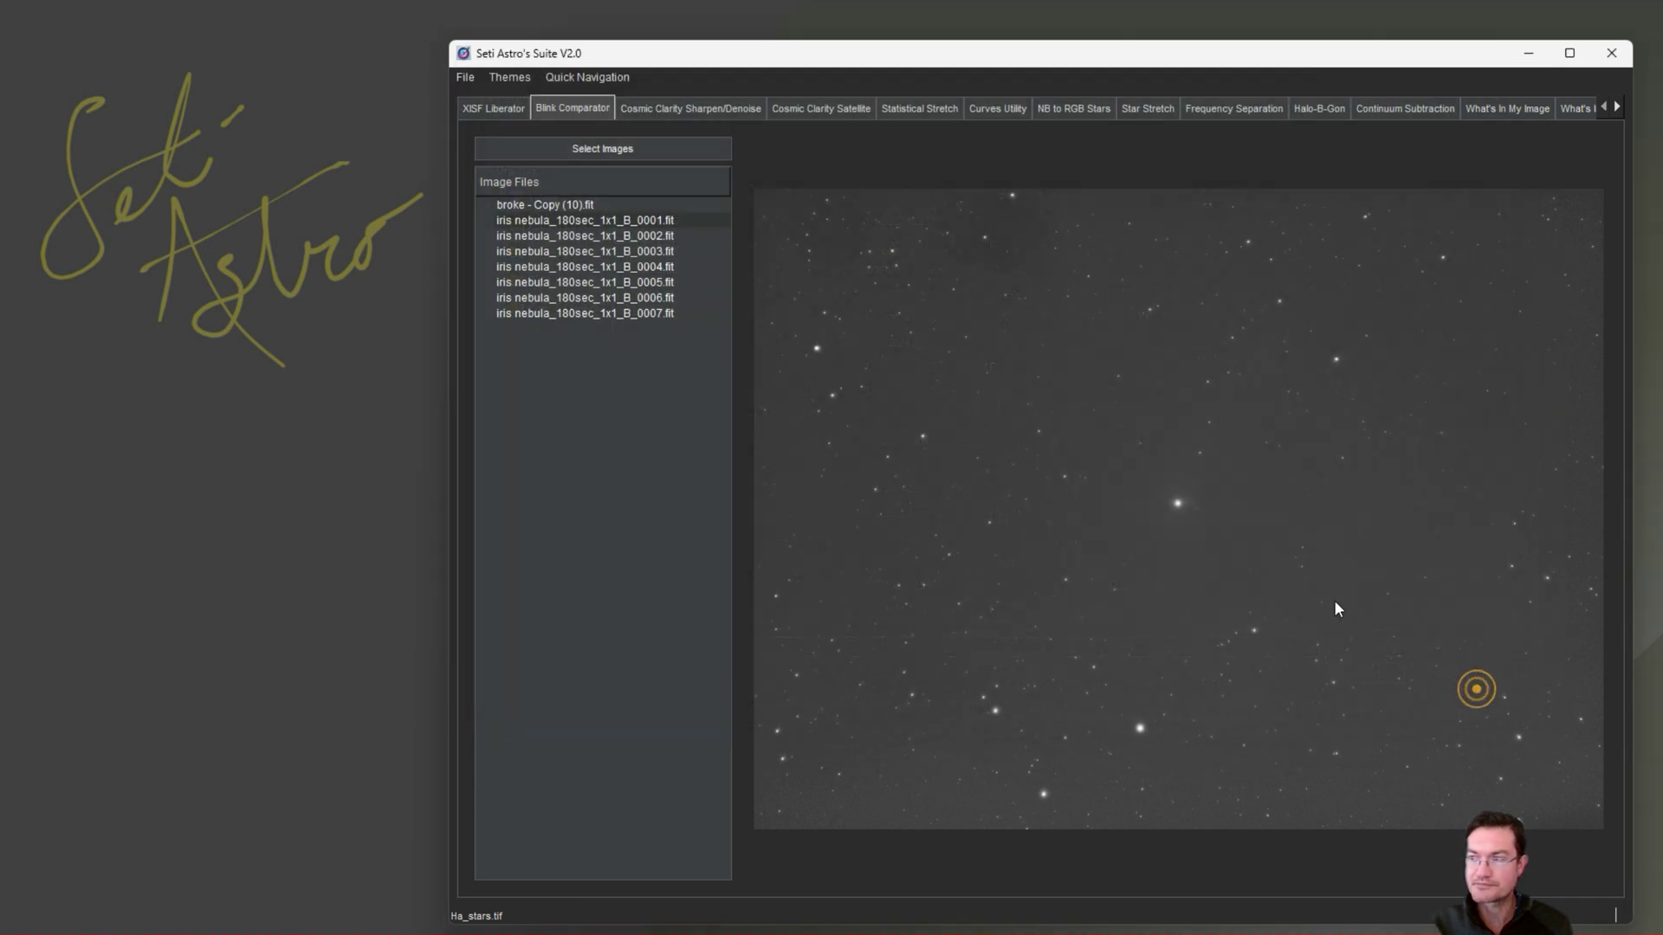
{"action": "left_click", "coordinate": [629, 151]}
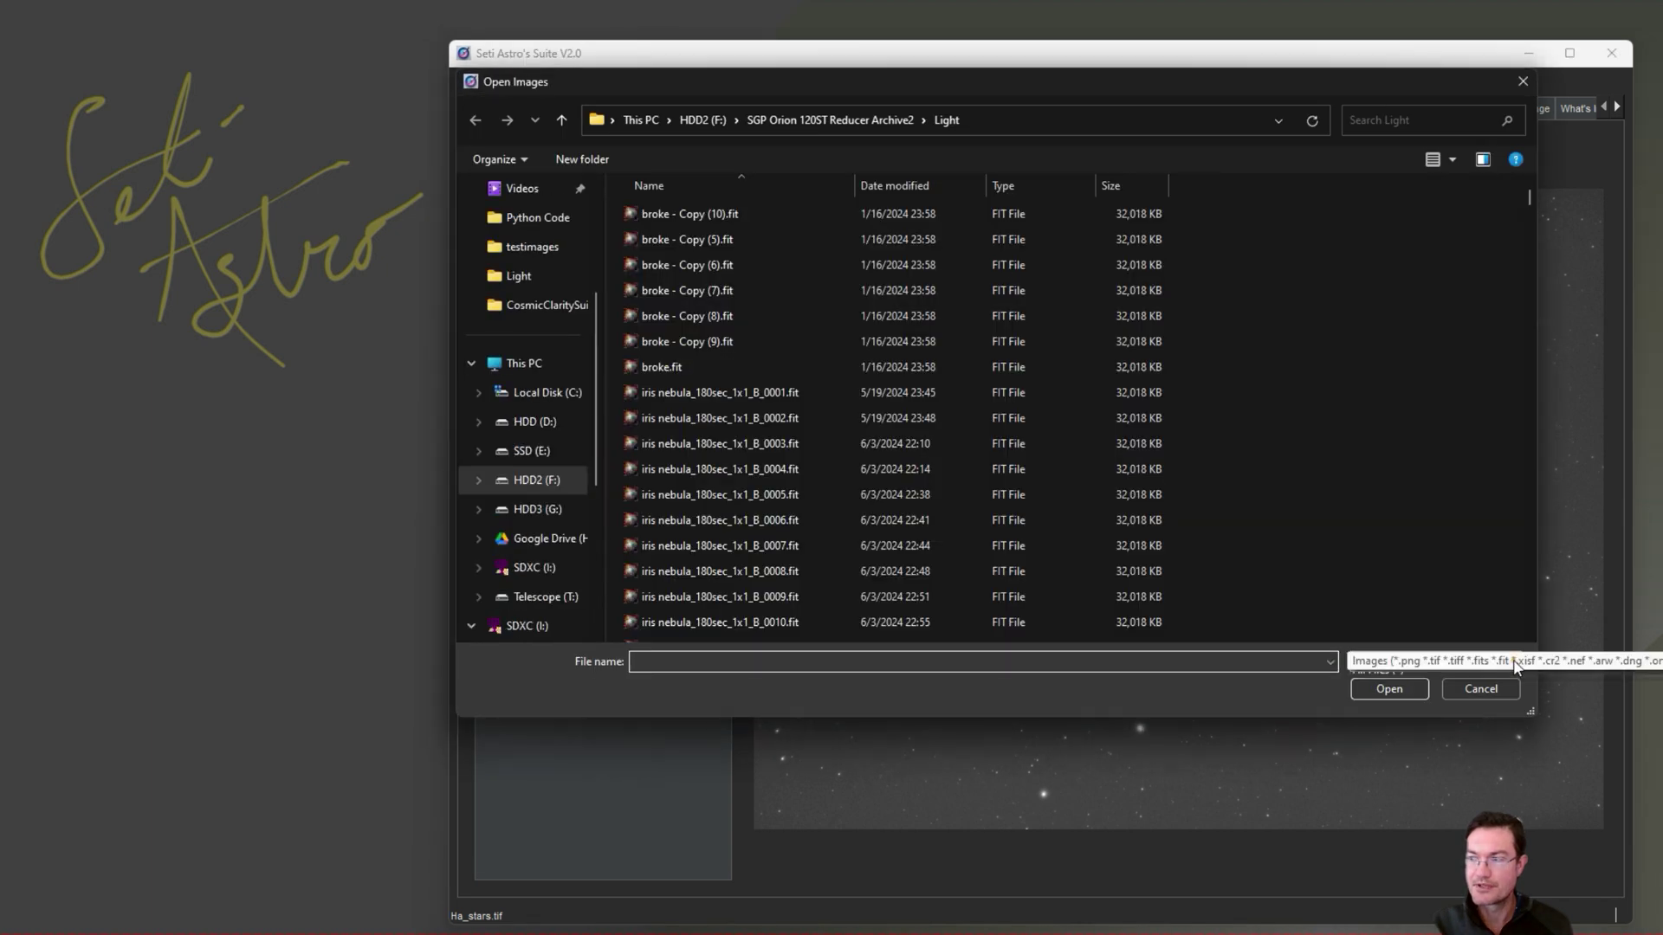
{"action": "left_click", "coordinate": [1515, 664]}
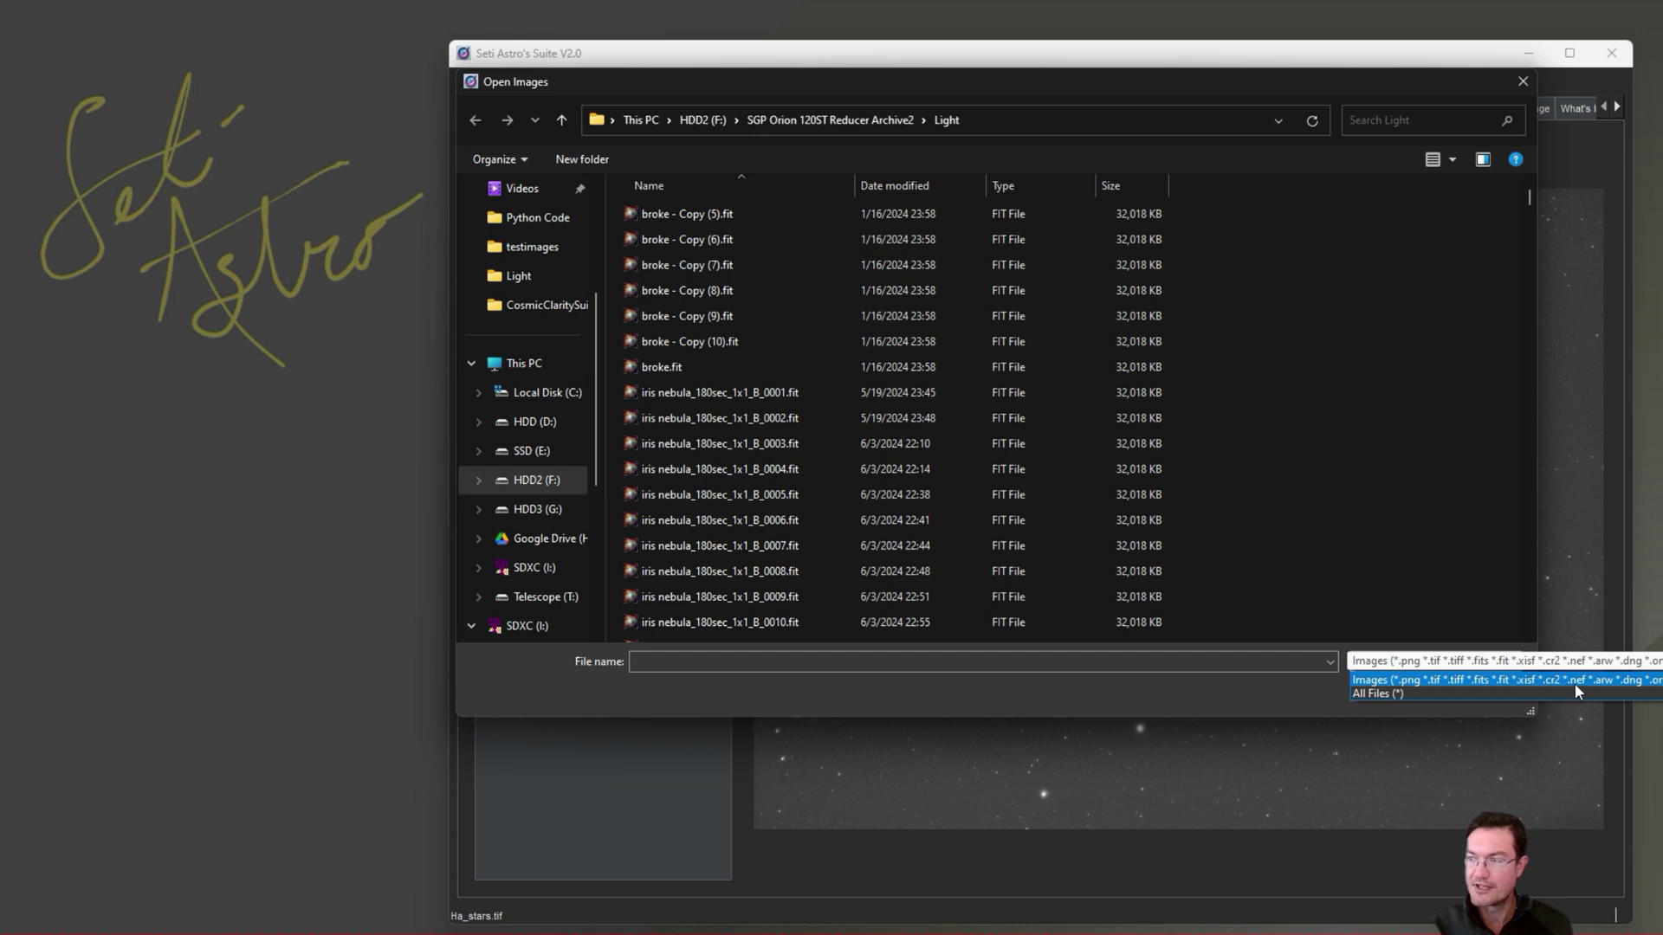
{"action": "left_click", "coordinate": [1521, 84]}
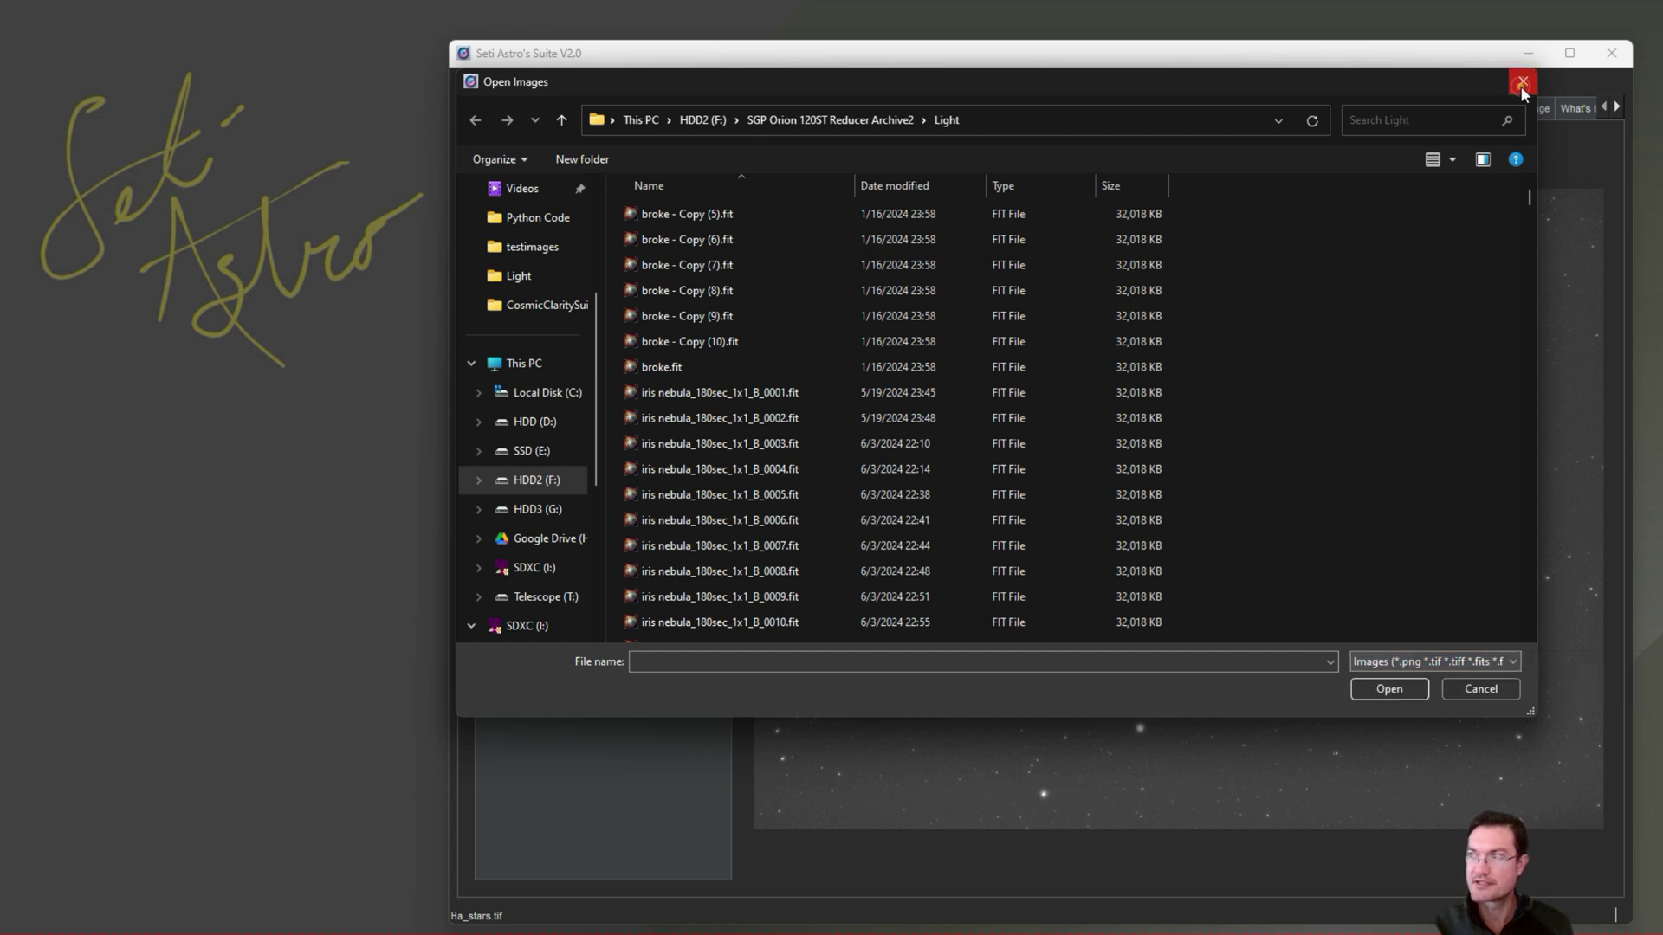
{"action": "left_click", "coordinate": [1521, 84]}
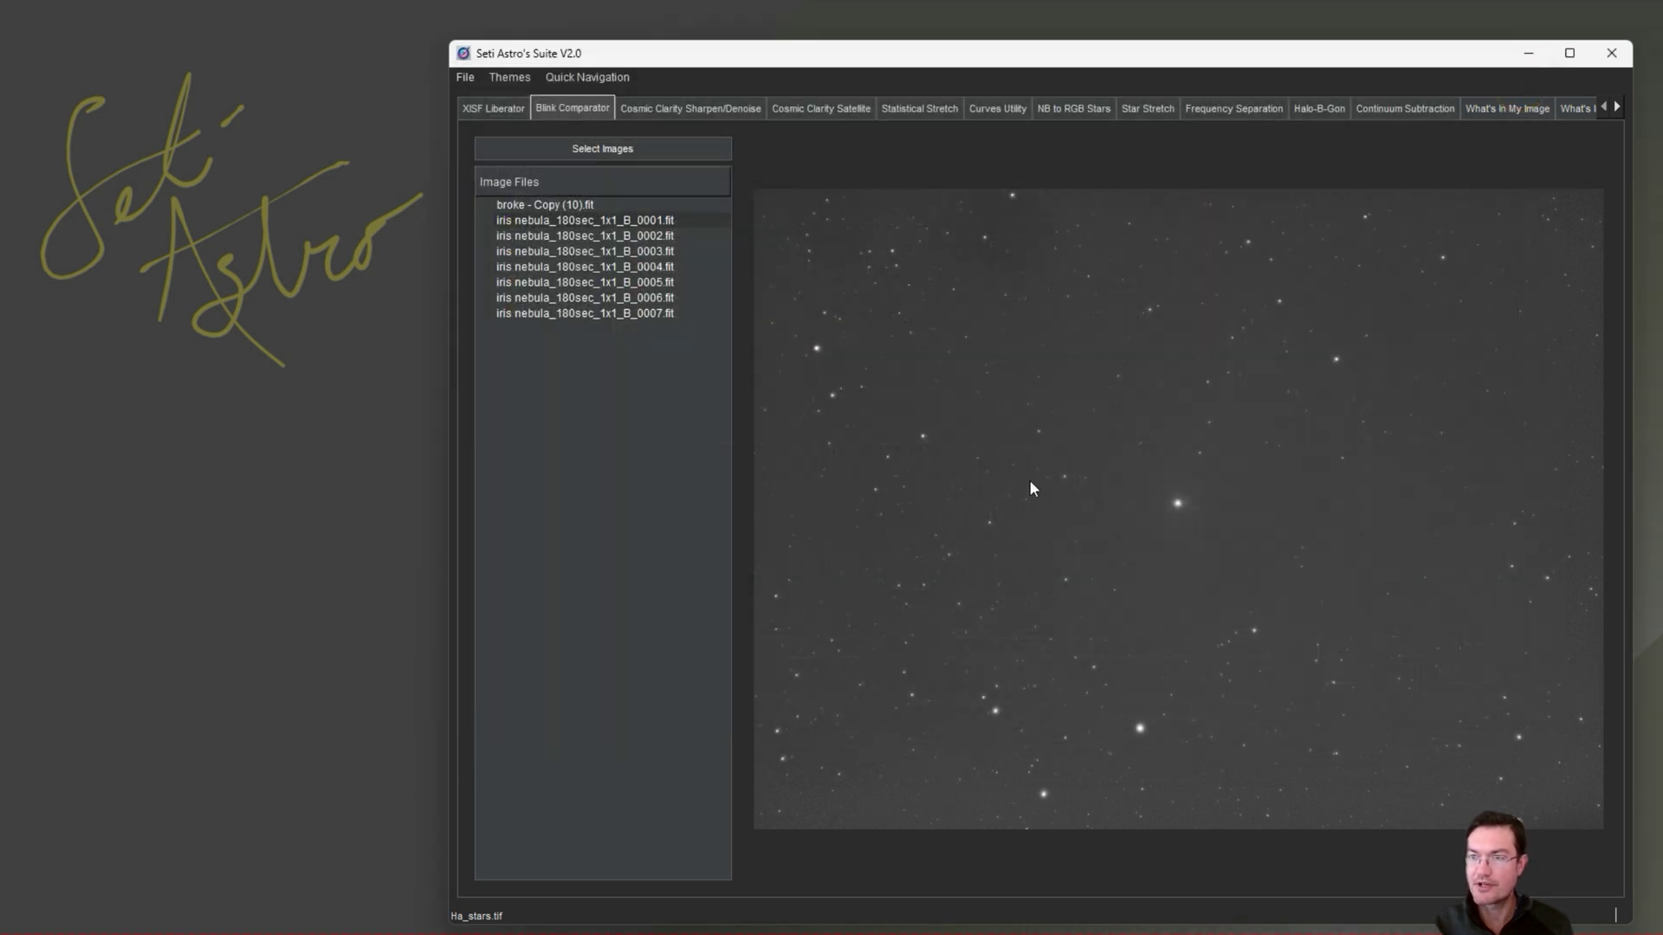
Step: Blink through the iris nebula frames B_0001 to B_0007 to compare them one after another
{"action": "left_click", "coordinate": [602, 251]}
{"action": "left_click", "coordinate": [594, 279]}
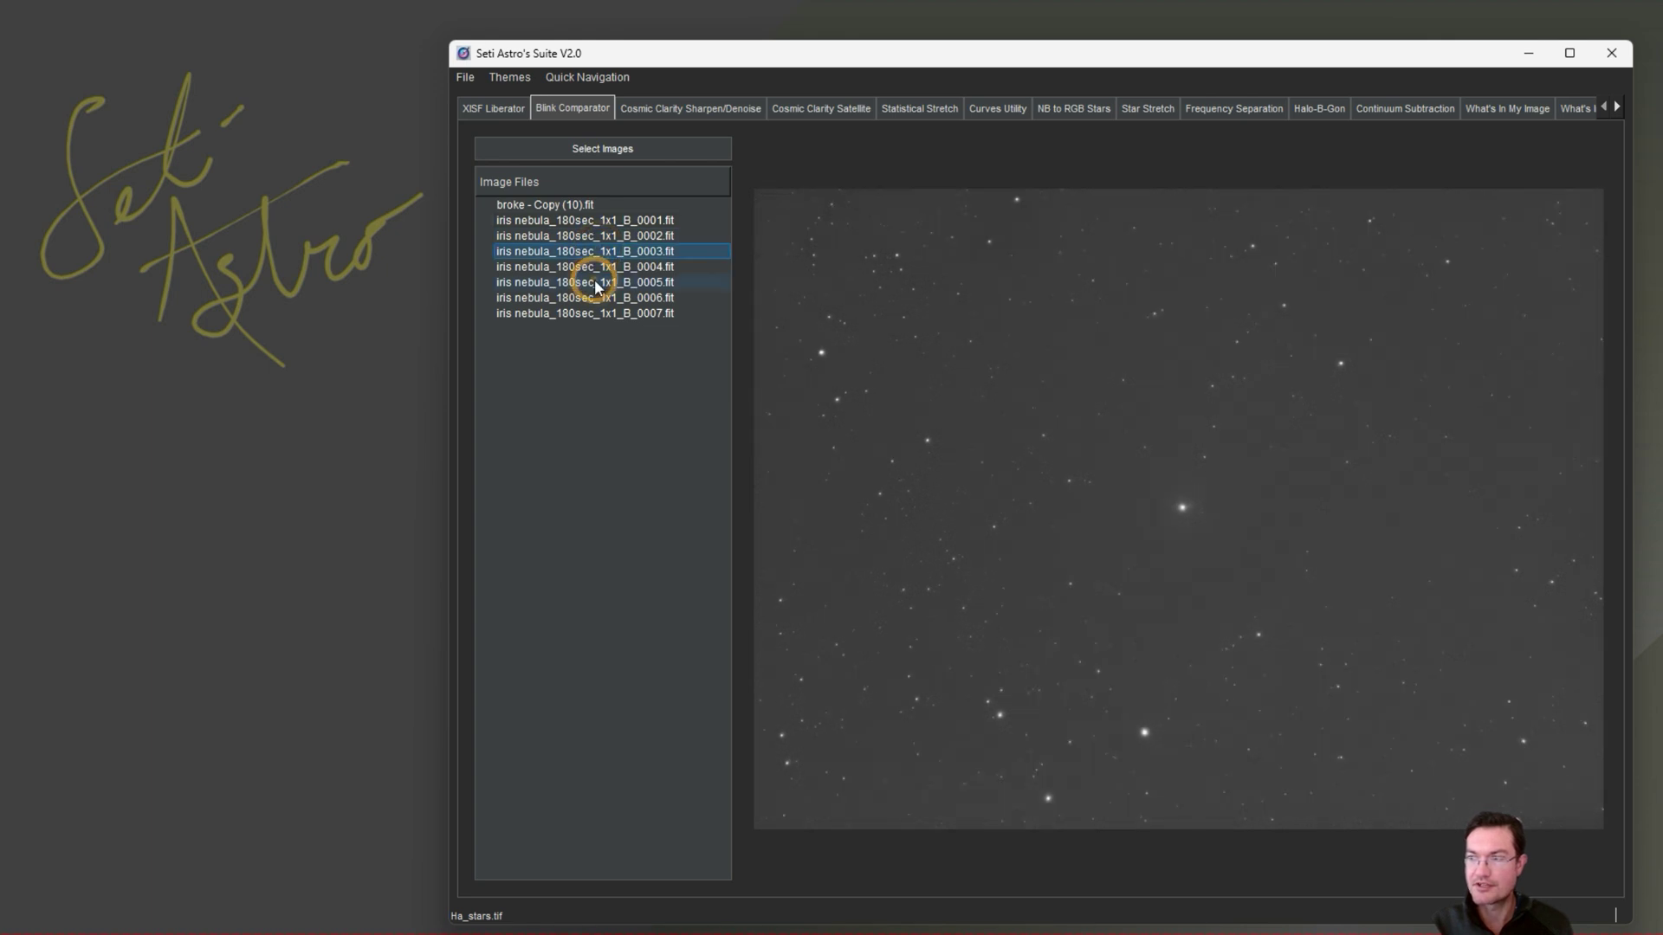
{"action": "left_click", "coordinate": [594, 314]}
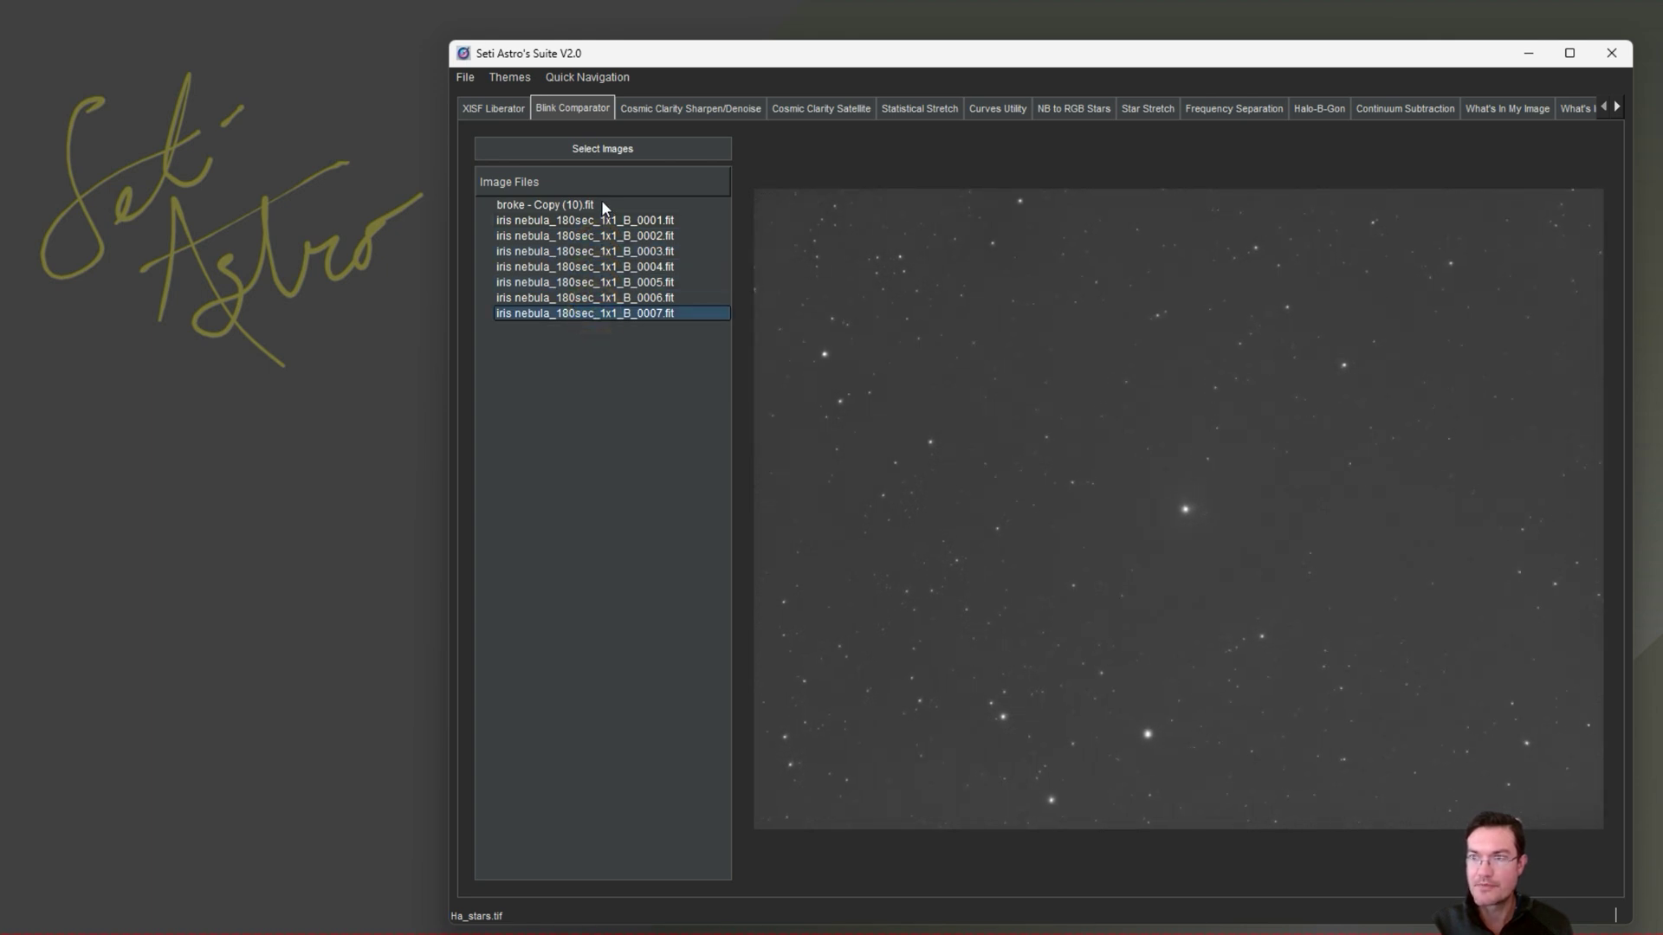
{"action": "left_click", "coordinate": [605, 223]}
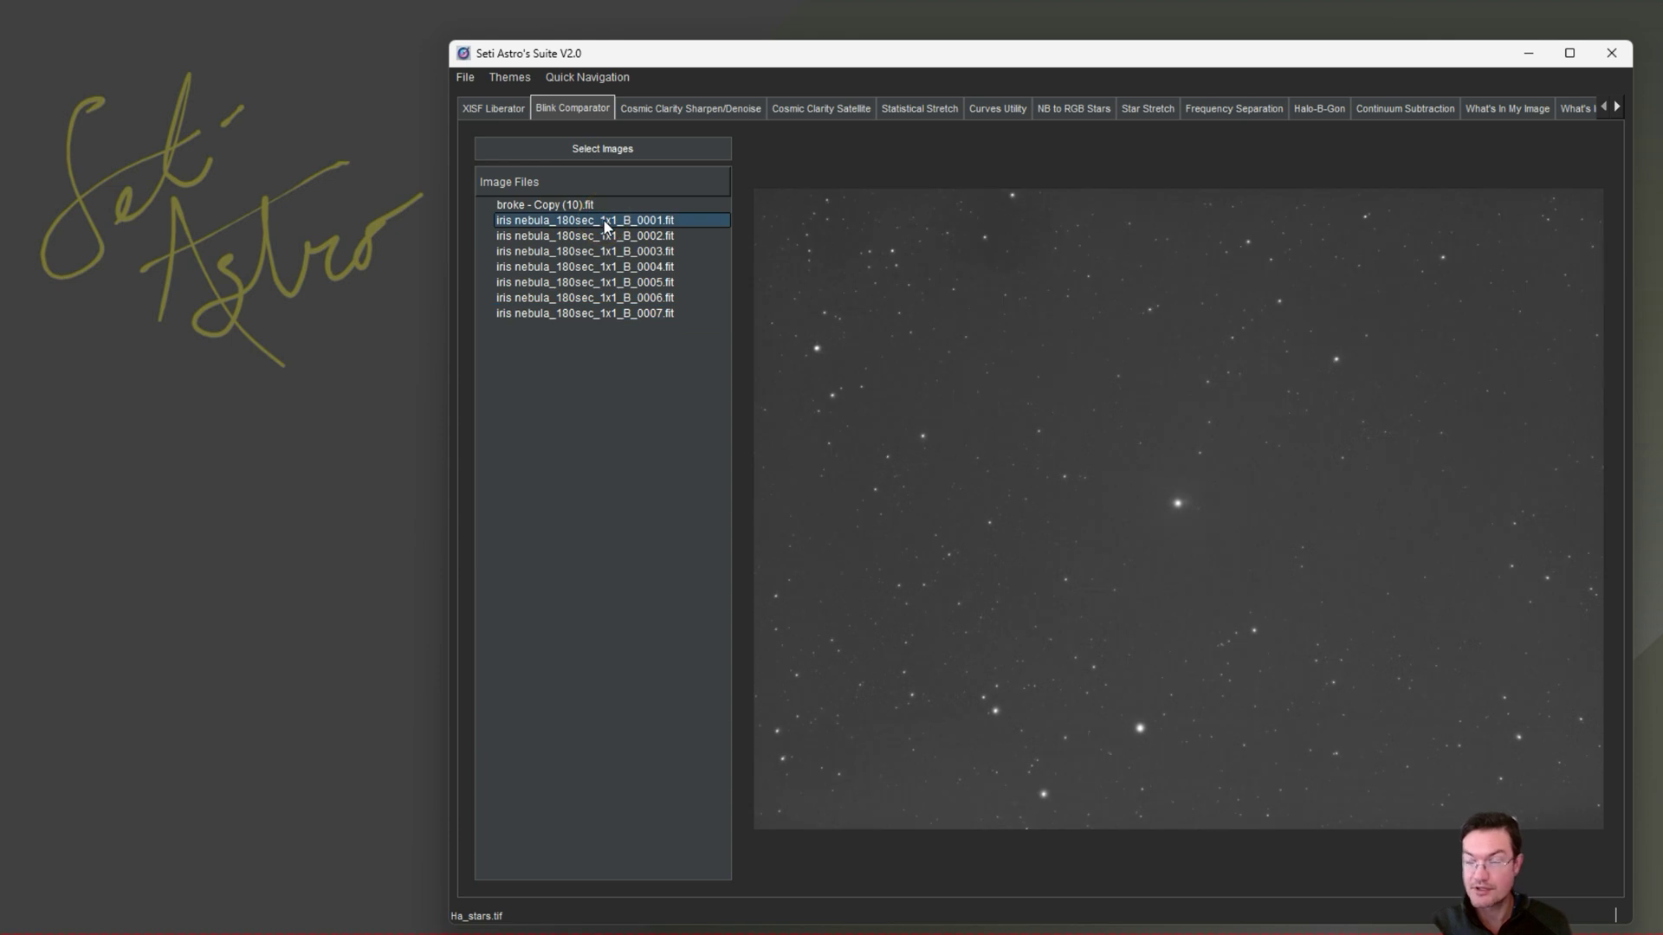
{"action": "key", "text": "Down"}
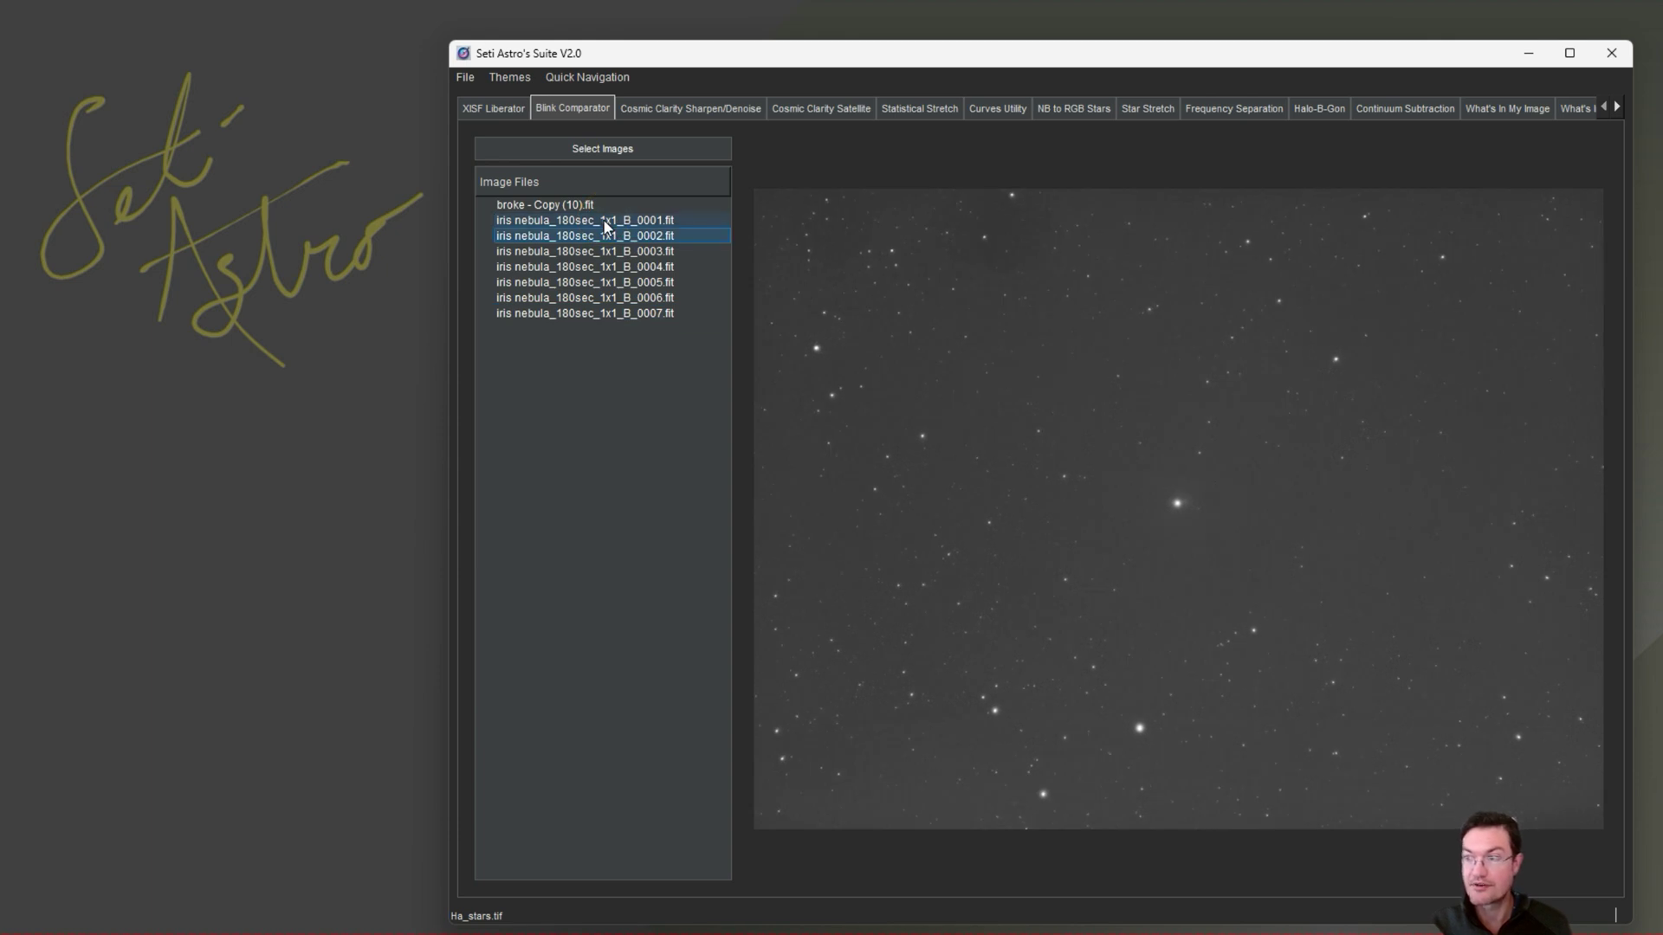
{"action": "key", "text": "Down"}
{"action": "key", "text": "Down"}
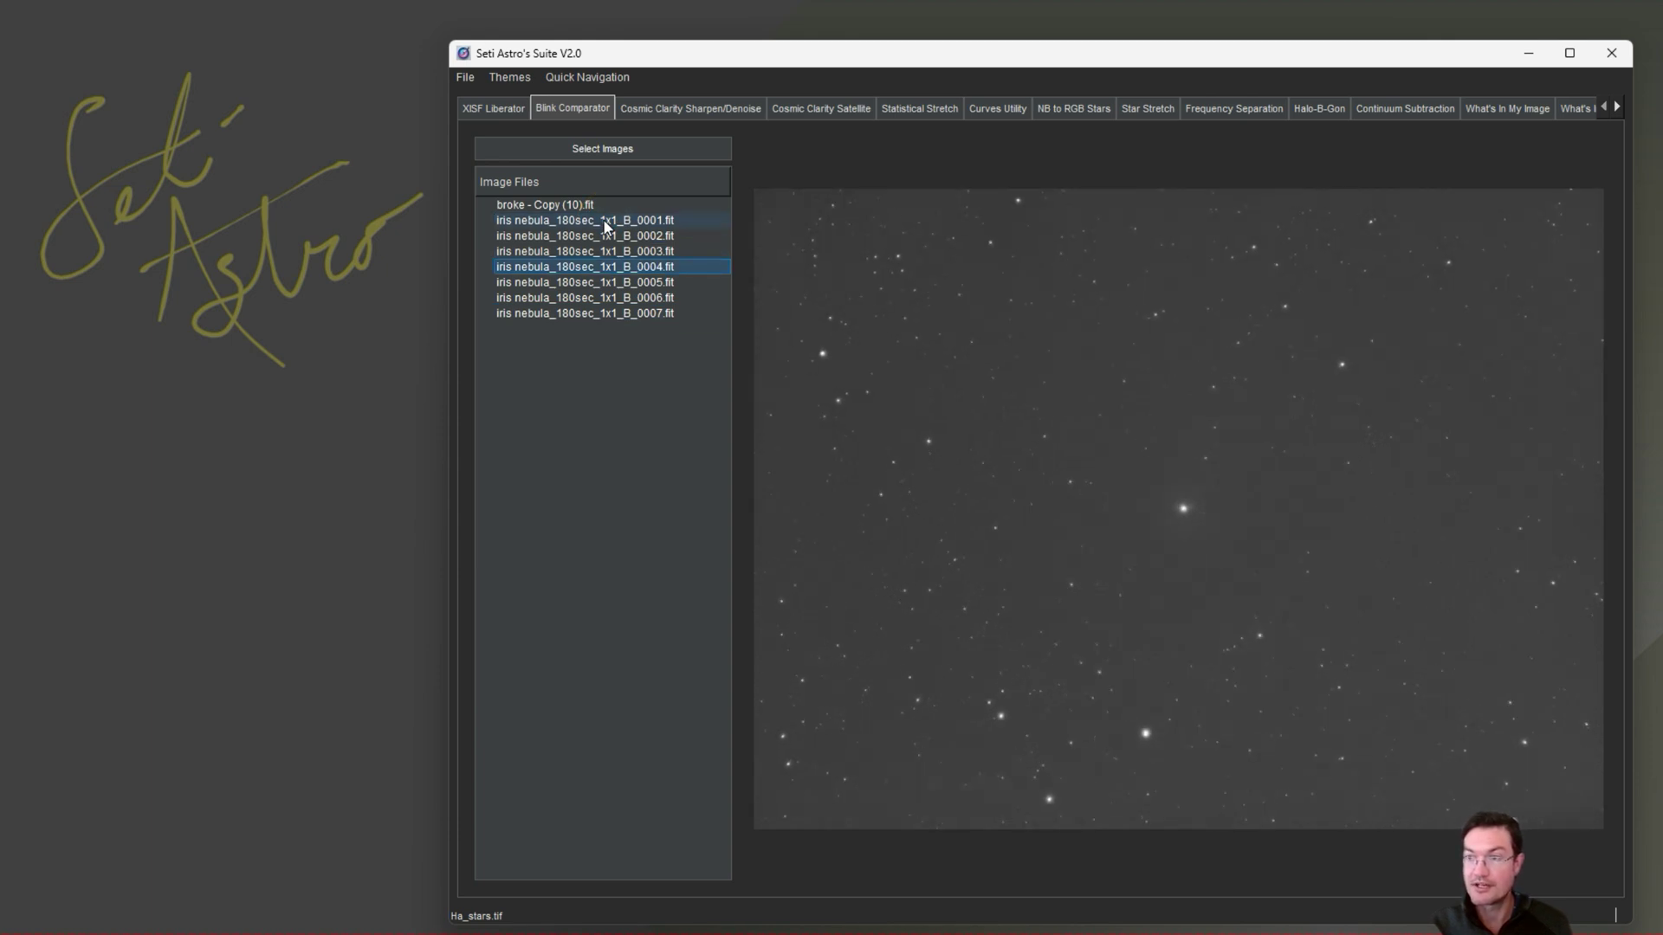
{"action": "key", "text": "Down"}
{"action": "key", "text": "Down"}
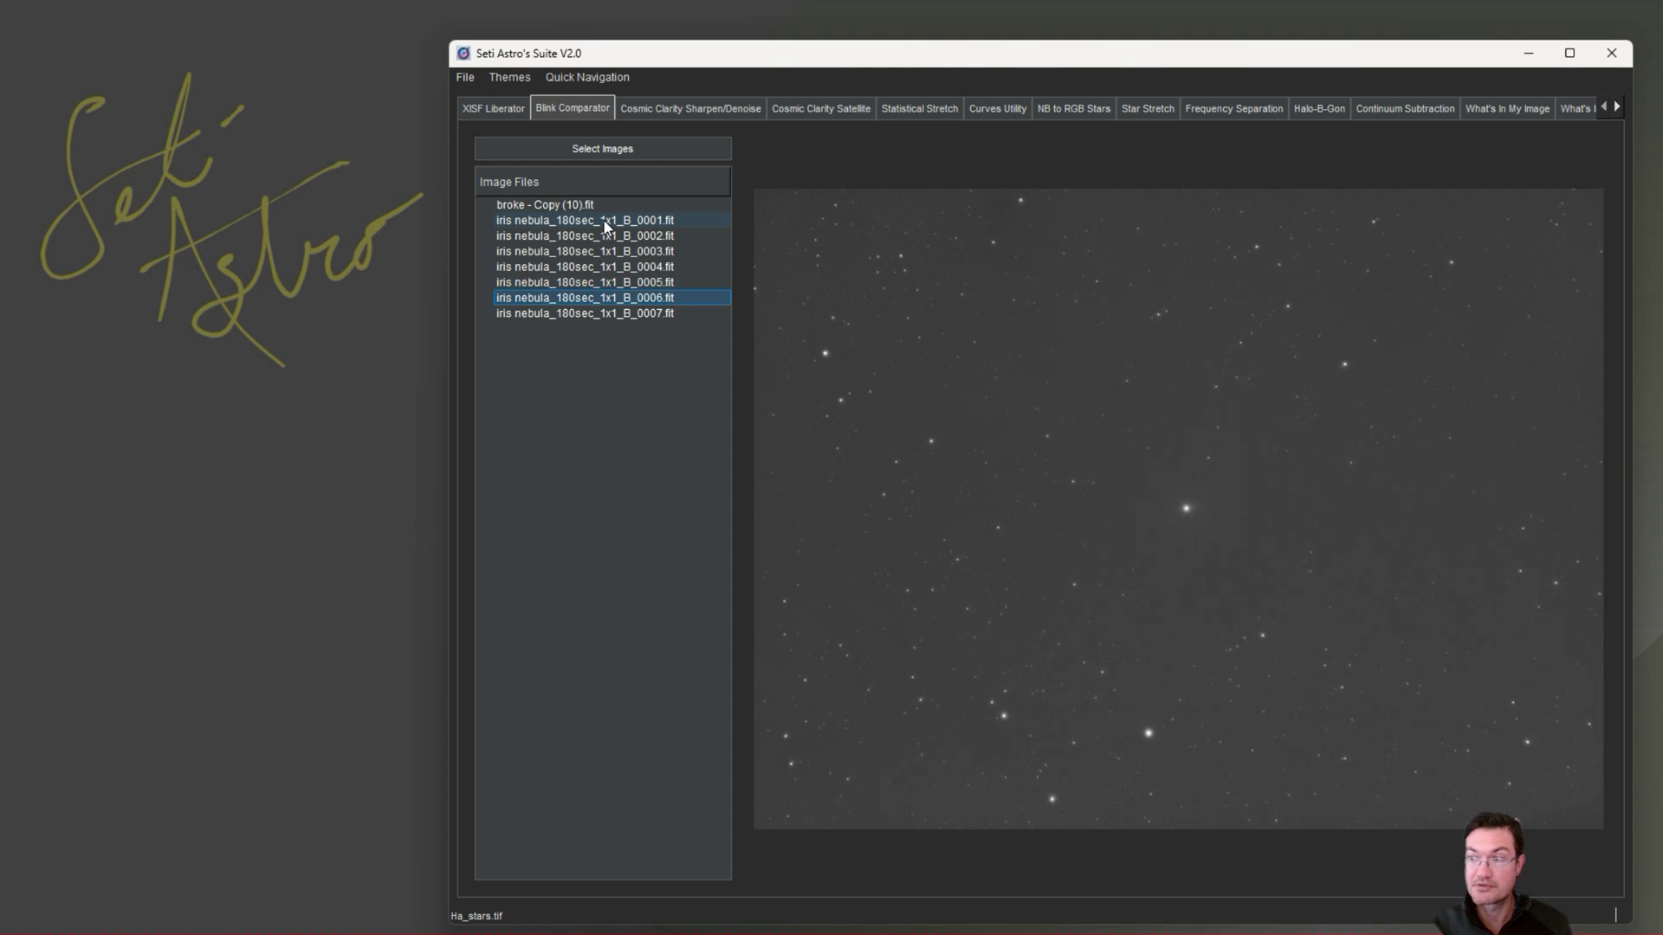
{"action": "key", "text": "Down"}
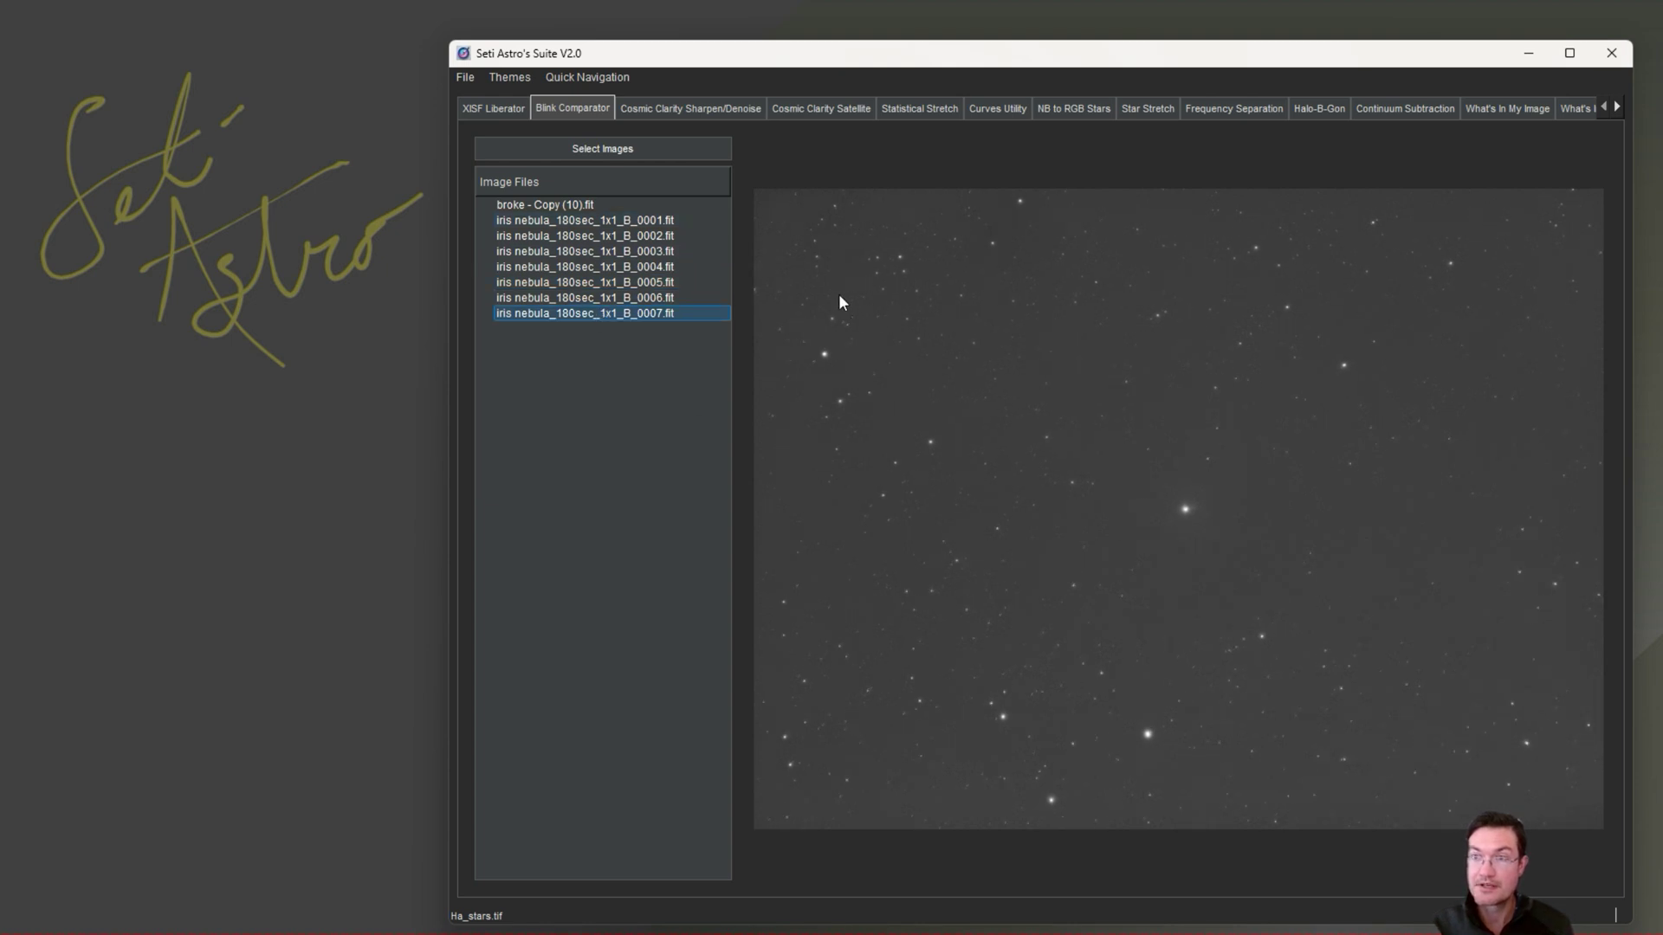
Step: Inspect the broke - Copy (10).fit frame and delete it from the image files list
{"action": "left_click", "coordinate": [610, 209]}
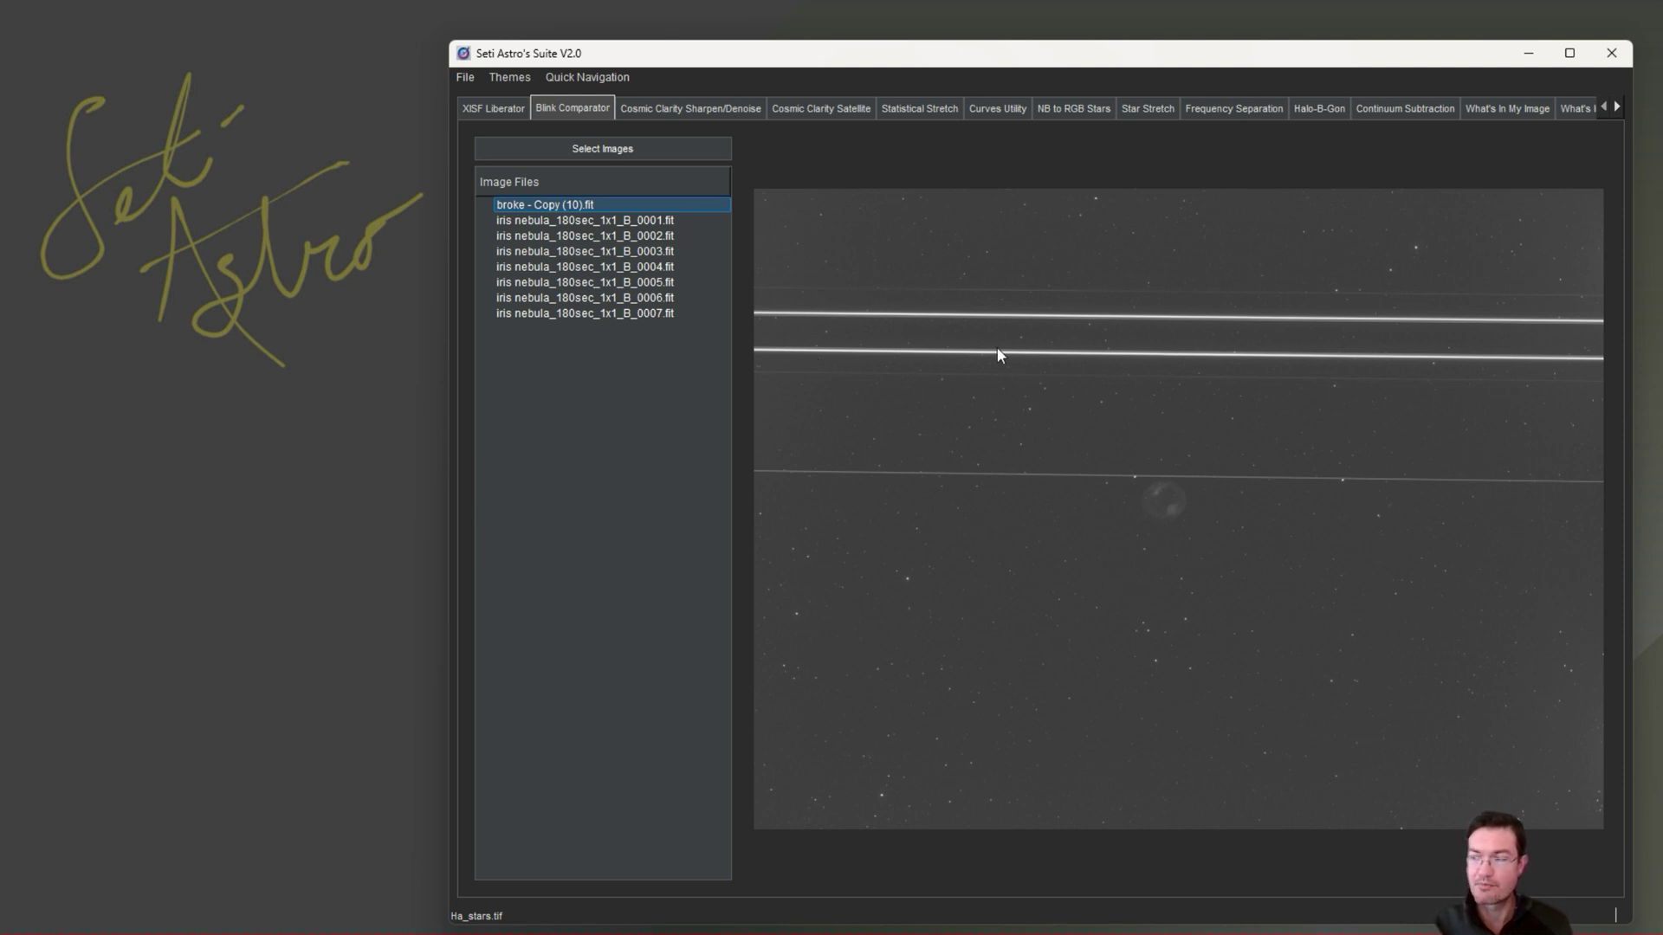
{"action": "right_click", "coordinate": [559, 205]}
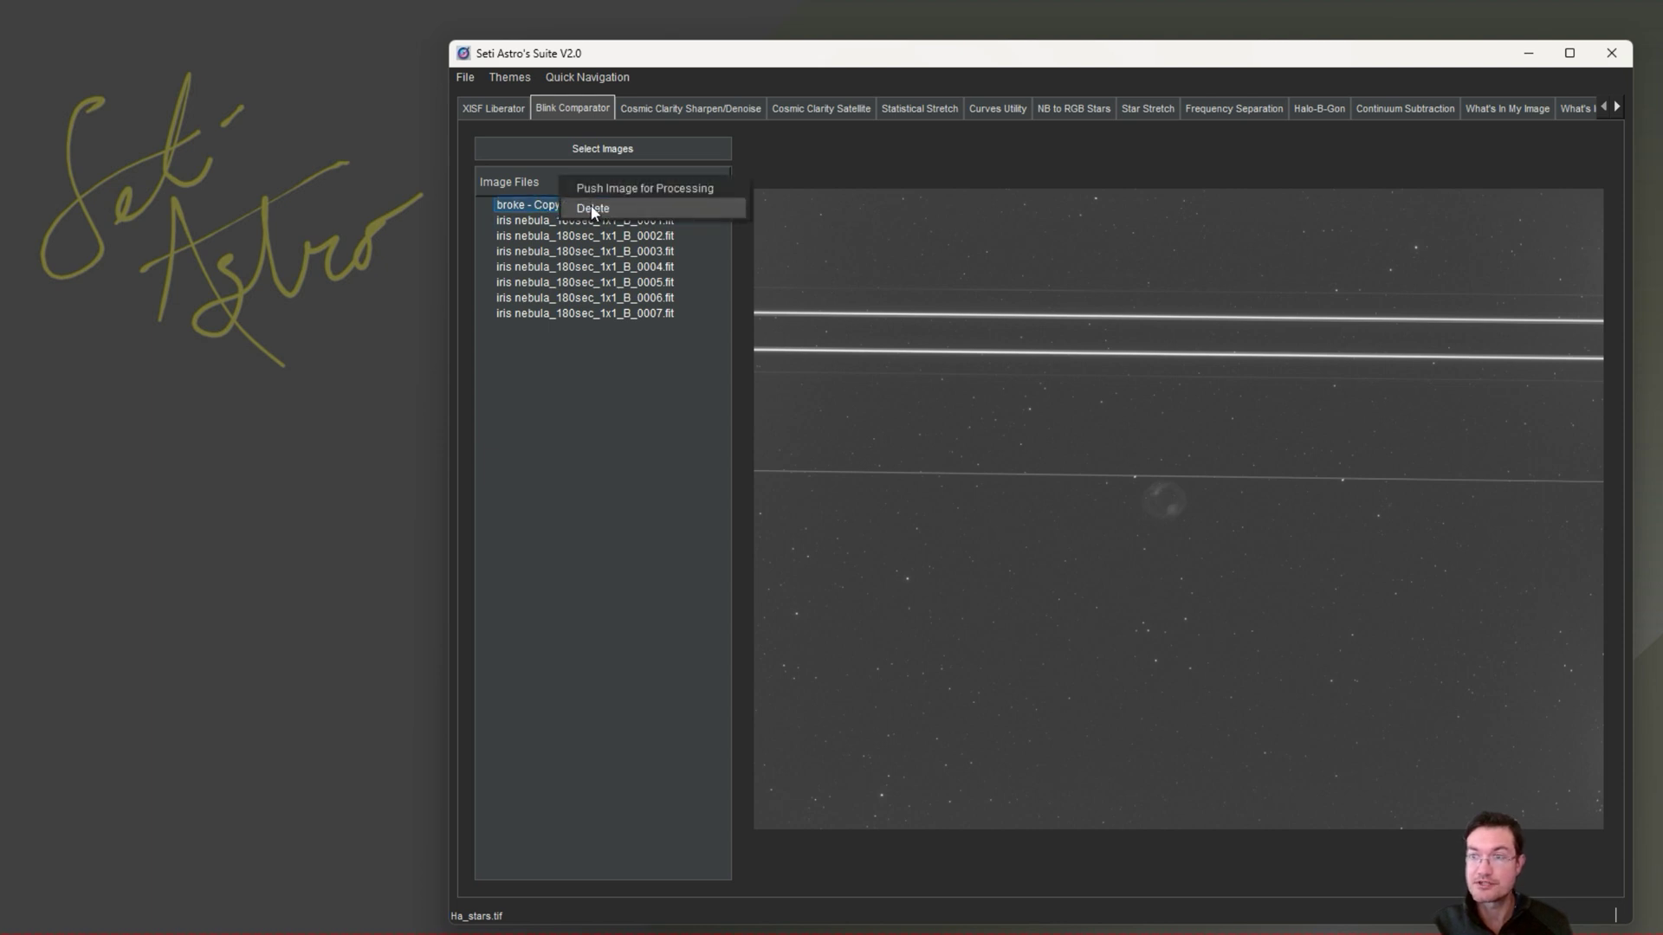
{"action": "left_click", "coordinate": [593, 208]}
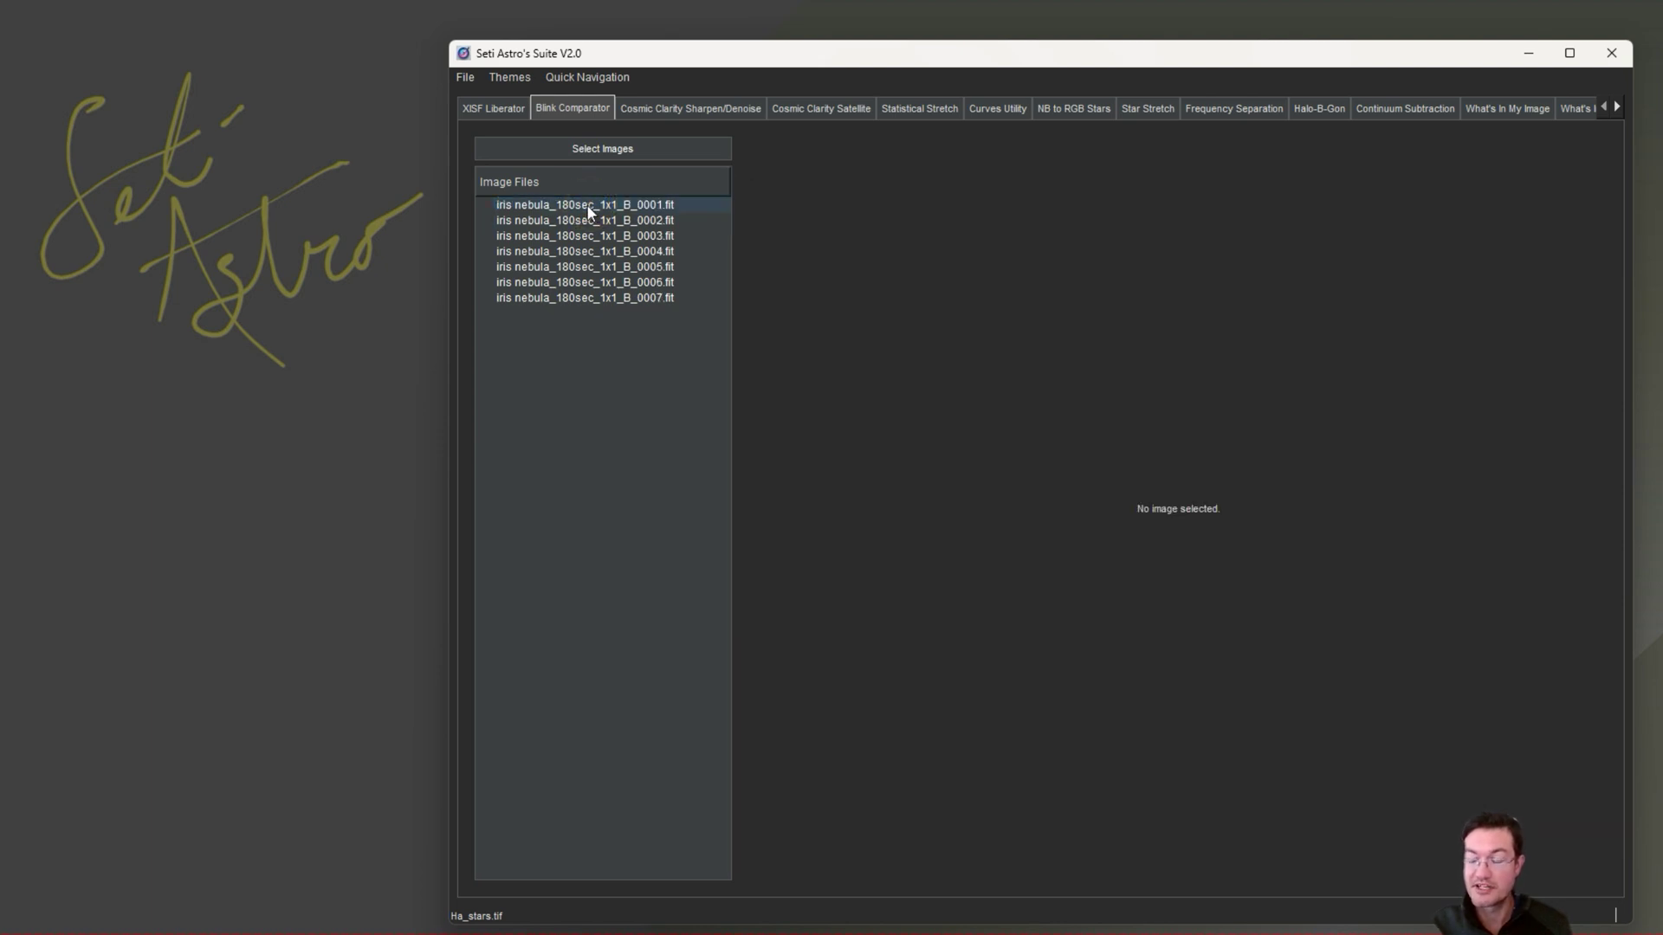
Step: Compare the first few remaining iris nebula frames in the list
{"action": "left_click", "coordinate": [582, 221]}
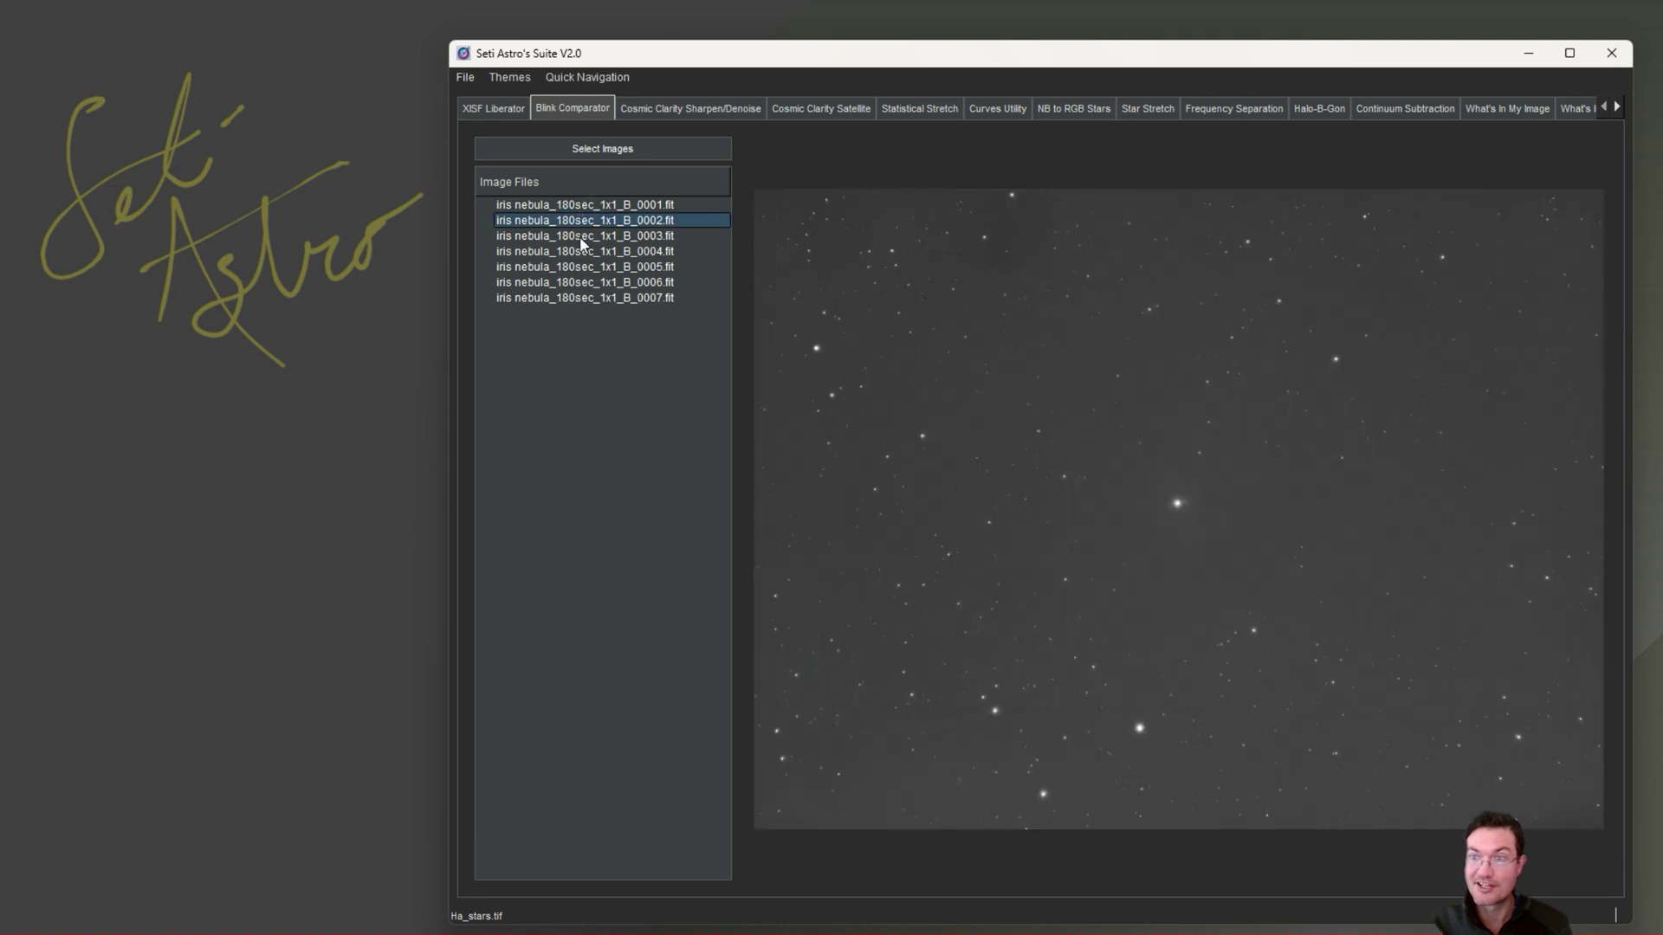
{"action": "left_click", "coordinate": [579, 235]}
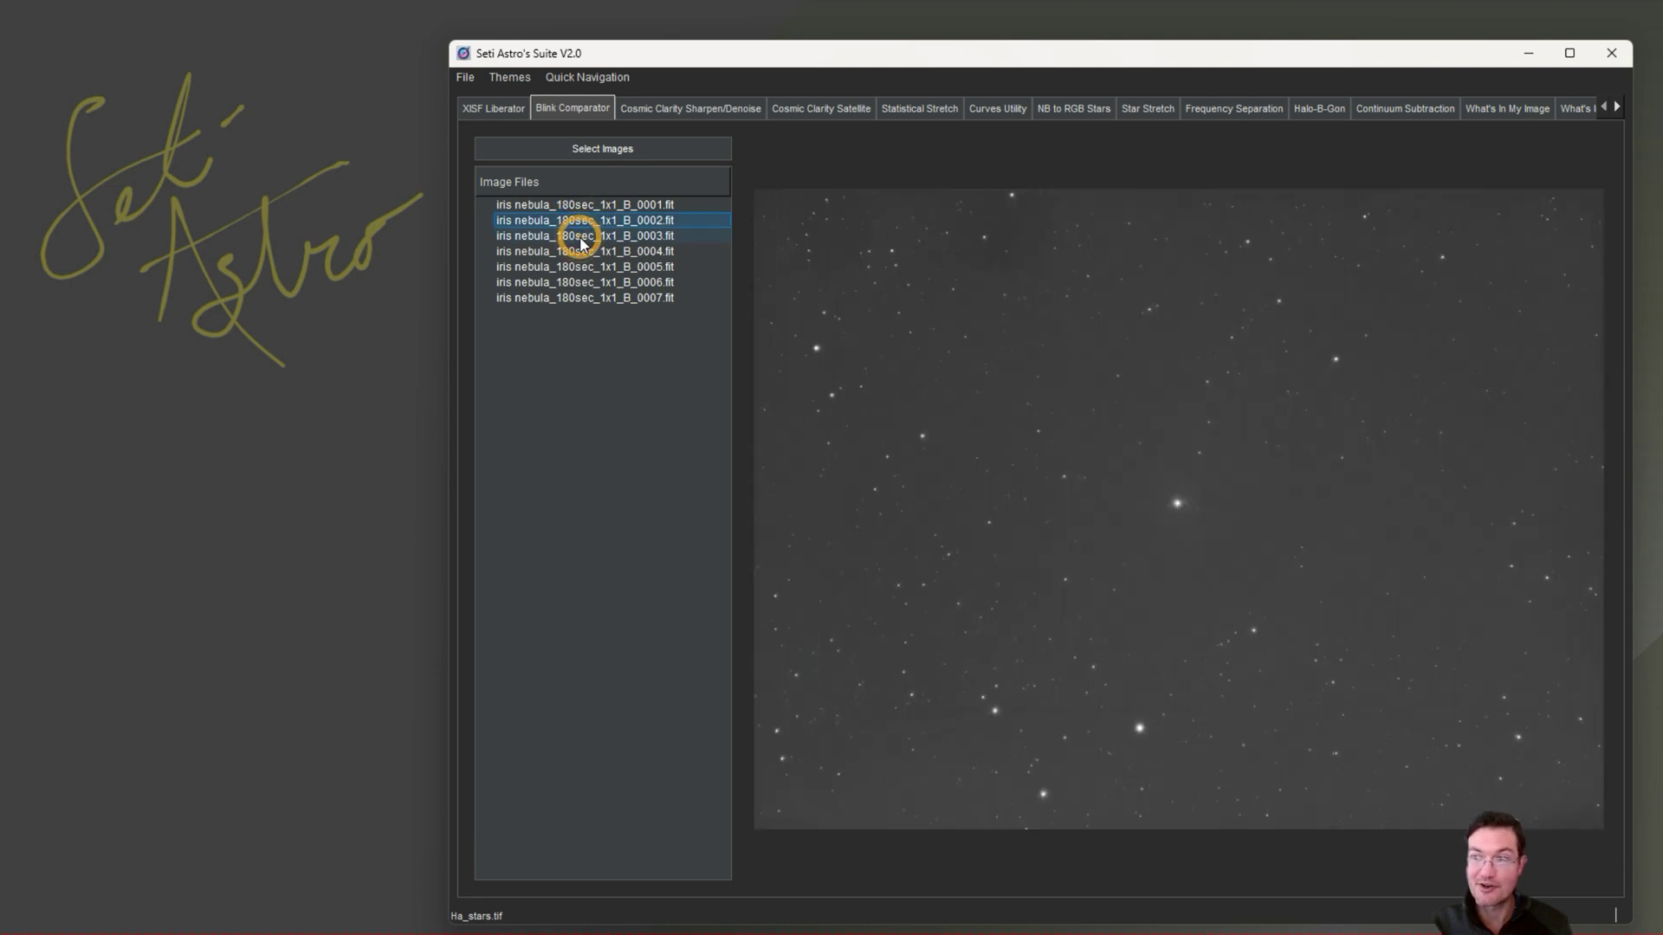
{"action": "left_click", "coordinate": [582, 208]}
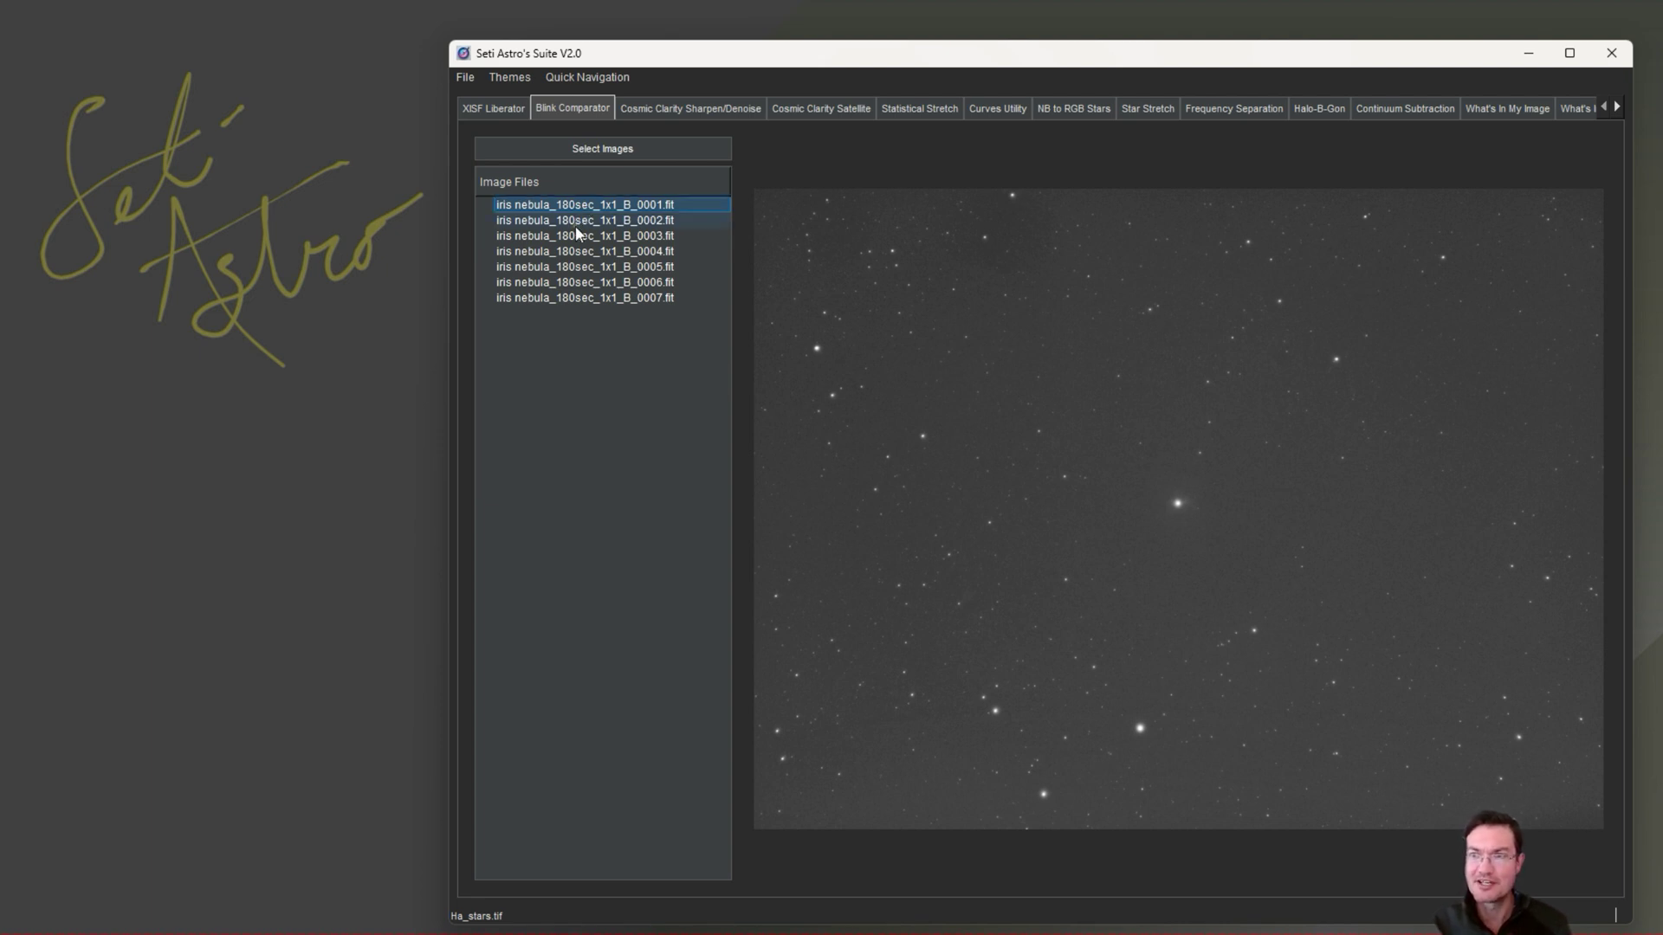
{"action": "left_click", "coordinate": [575, 223]}
Step: Push the iris nebula_180sec_1x1_B_0004.fit frame for processing in the other tools
{"action": "left_click", "coordinate": [574, 255]}
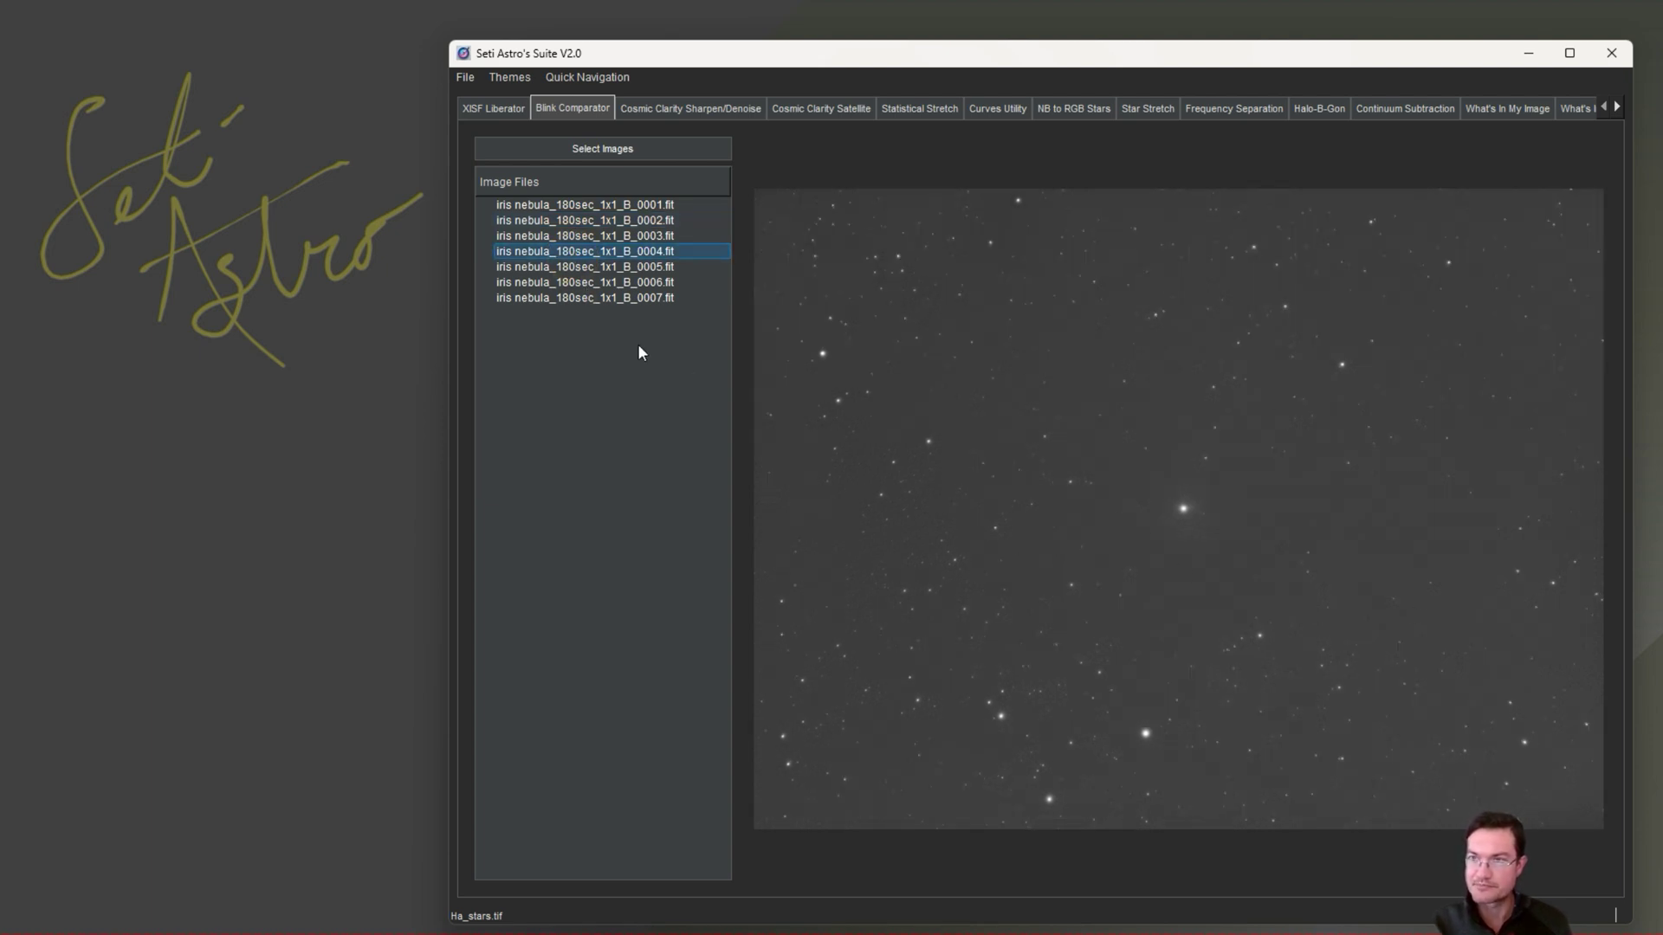
{"action": "right_click", "coordinate": [599, 251]}
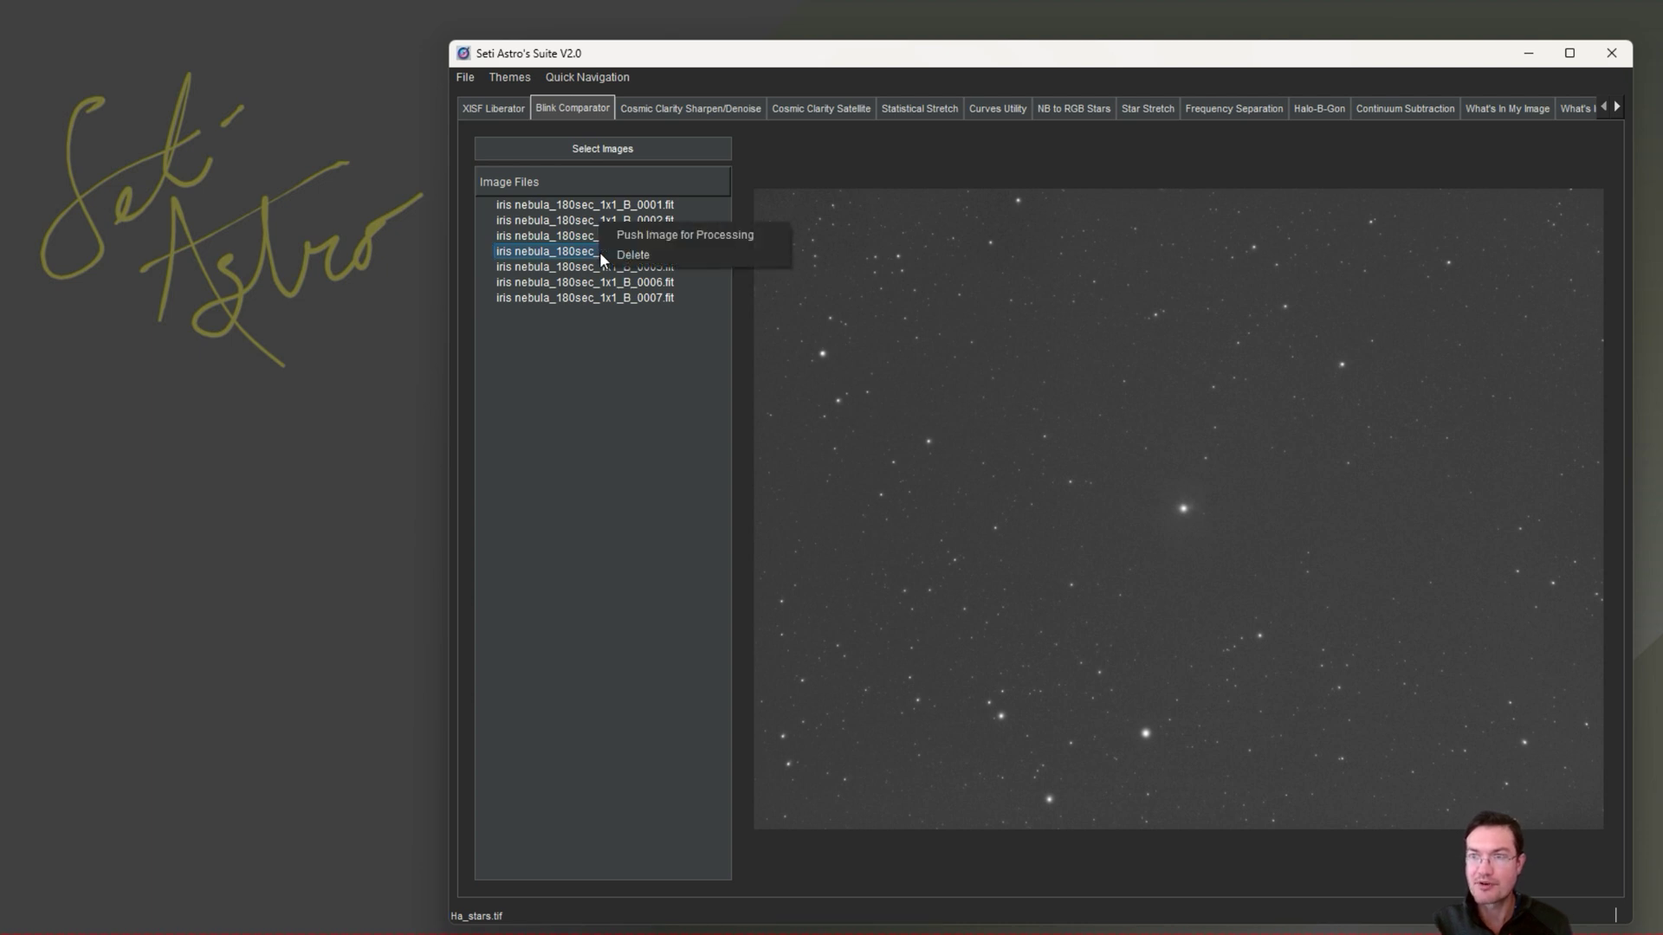
{"action": "left_click", "coordinate": [656, 243]}
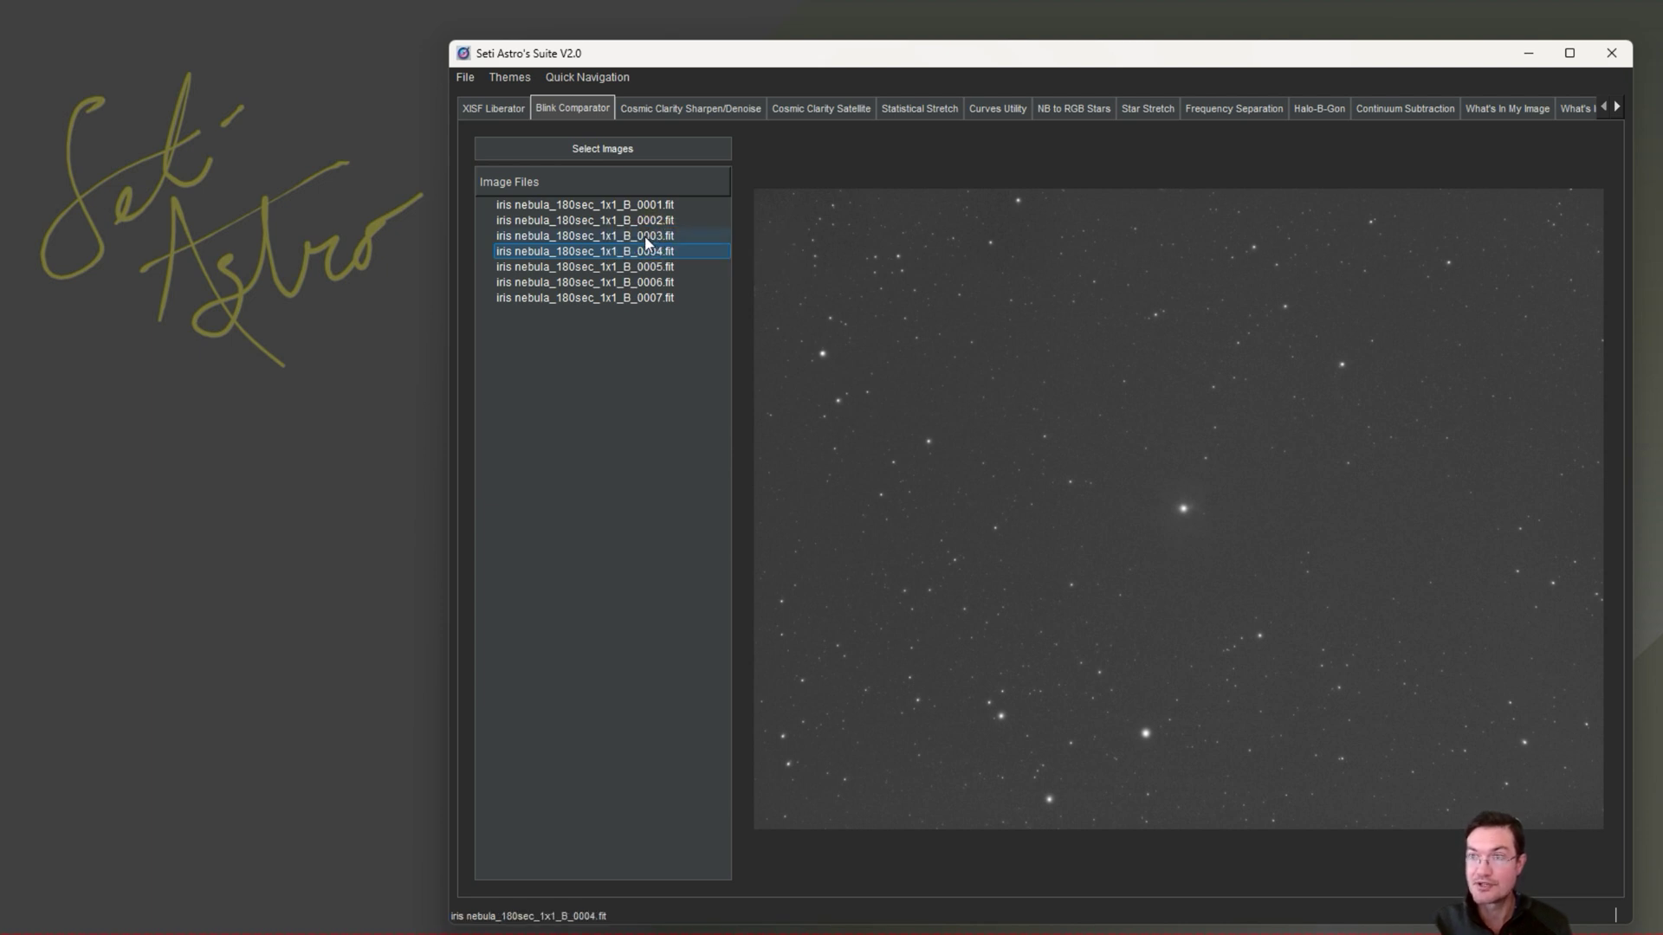
Step: Check the pushed iris nebula frame across the other tools, including Cosmic Clarity Sharpen/Denoise, Frequency Separation and Statistical Stretch
{"action": "left_click", "coordinate": [712, 109]}
{"action": "left_click", "coordinate": [899, 108]}
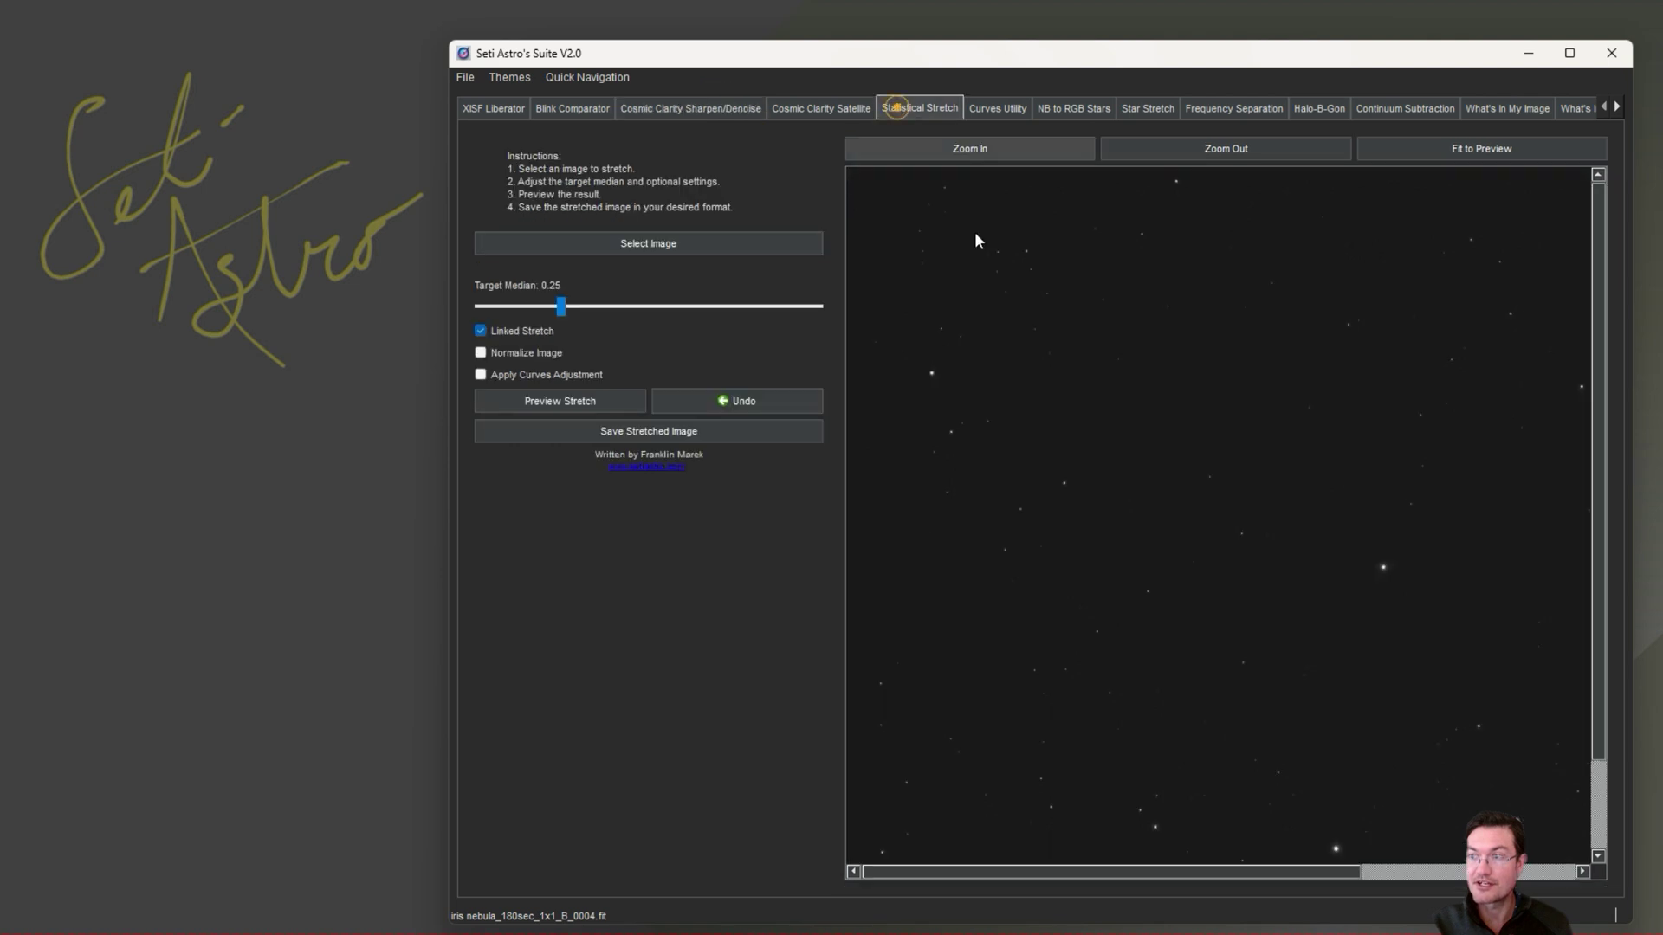
{"action": "left_click", "coordinate": [693, 109]}
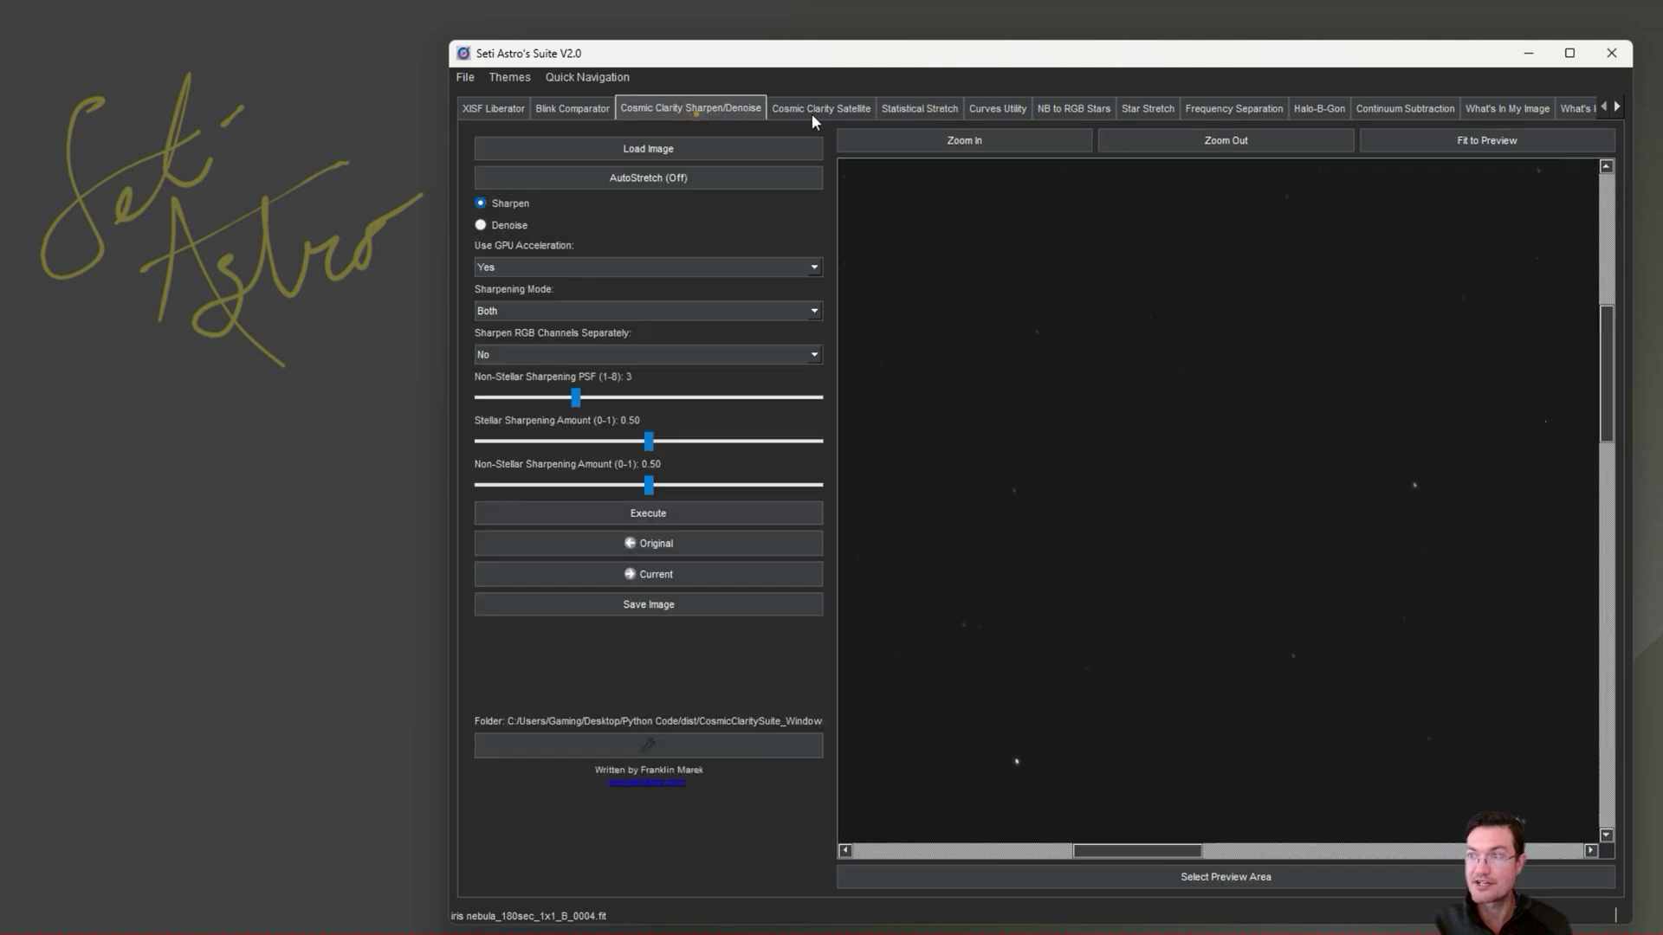
{"action": "left_click", "coordinate": [1020, 111]}
{"action": "left_click", "coordinate": [1223, 111]}
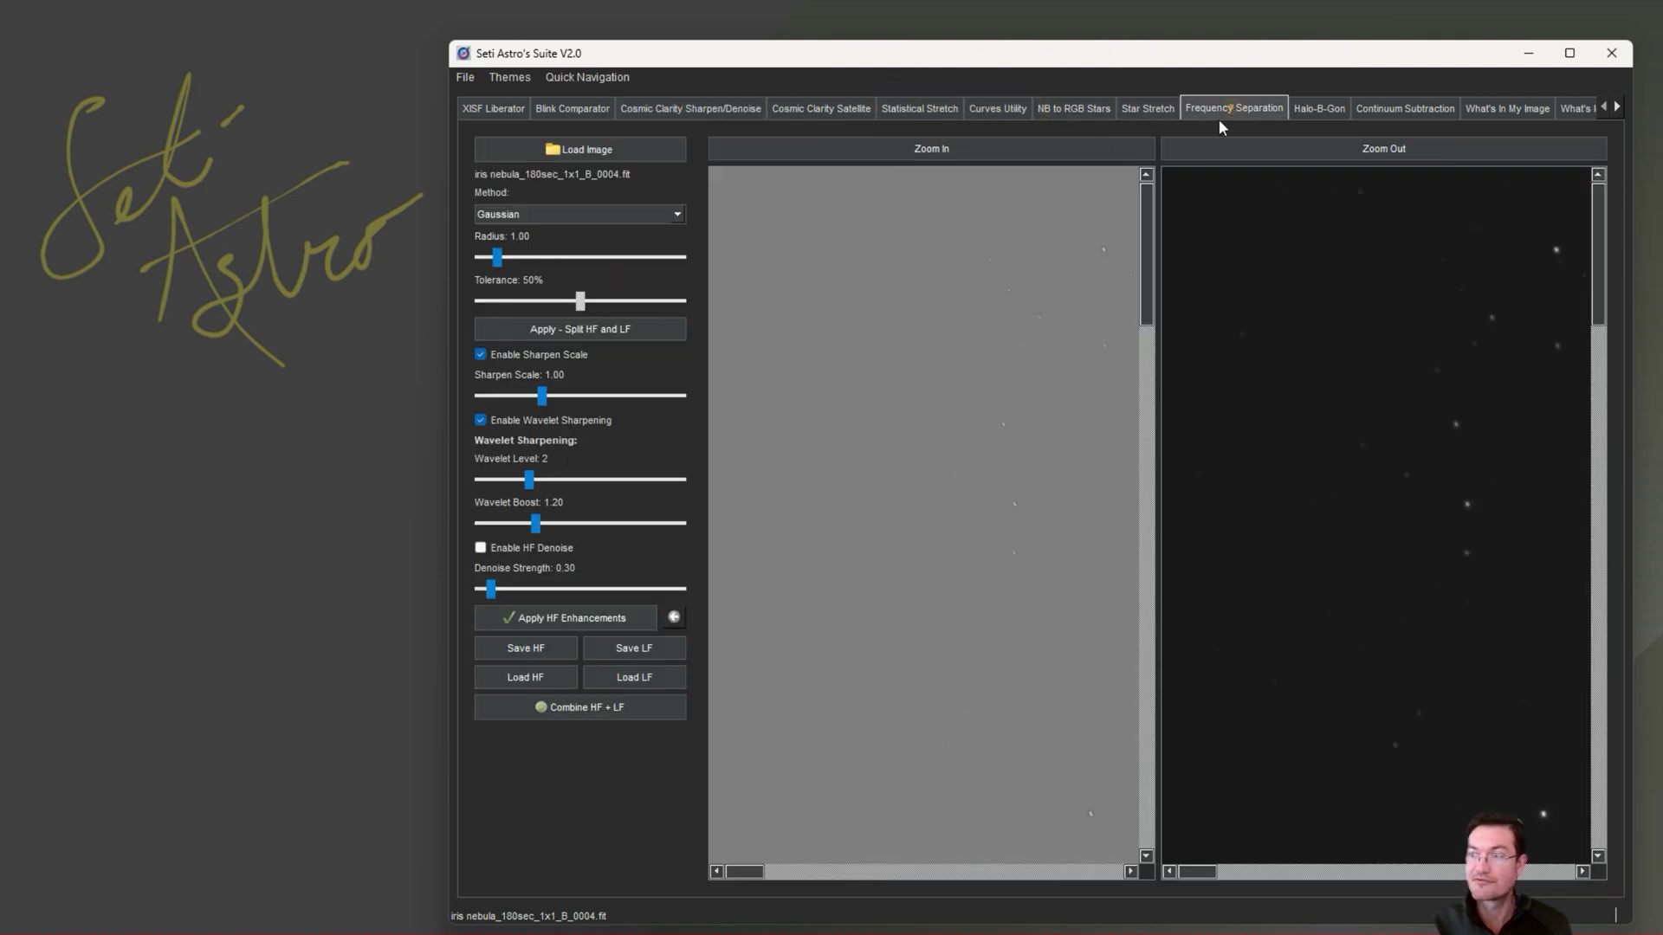
{"action": "left_click", "coordinate": [913, 110]}
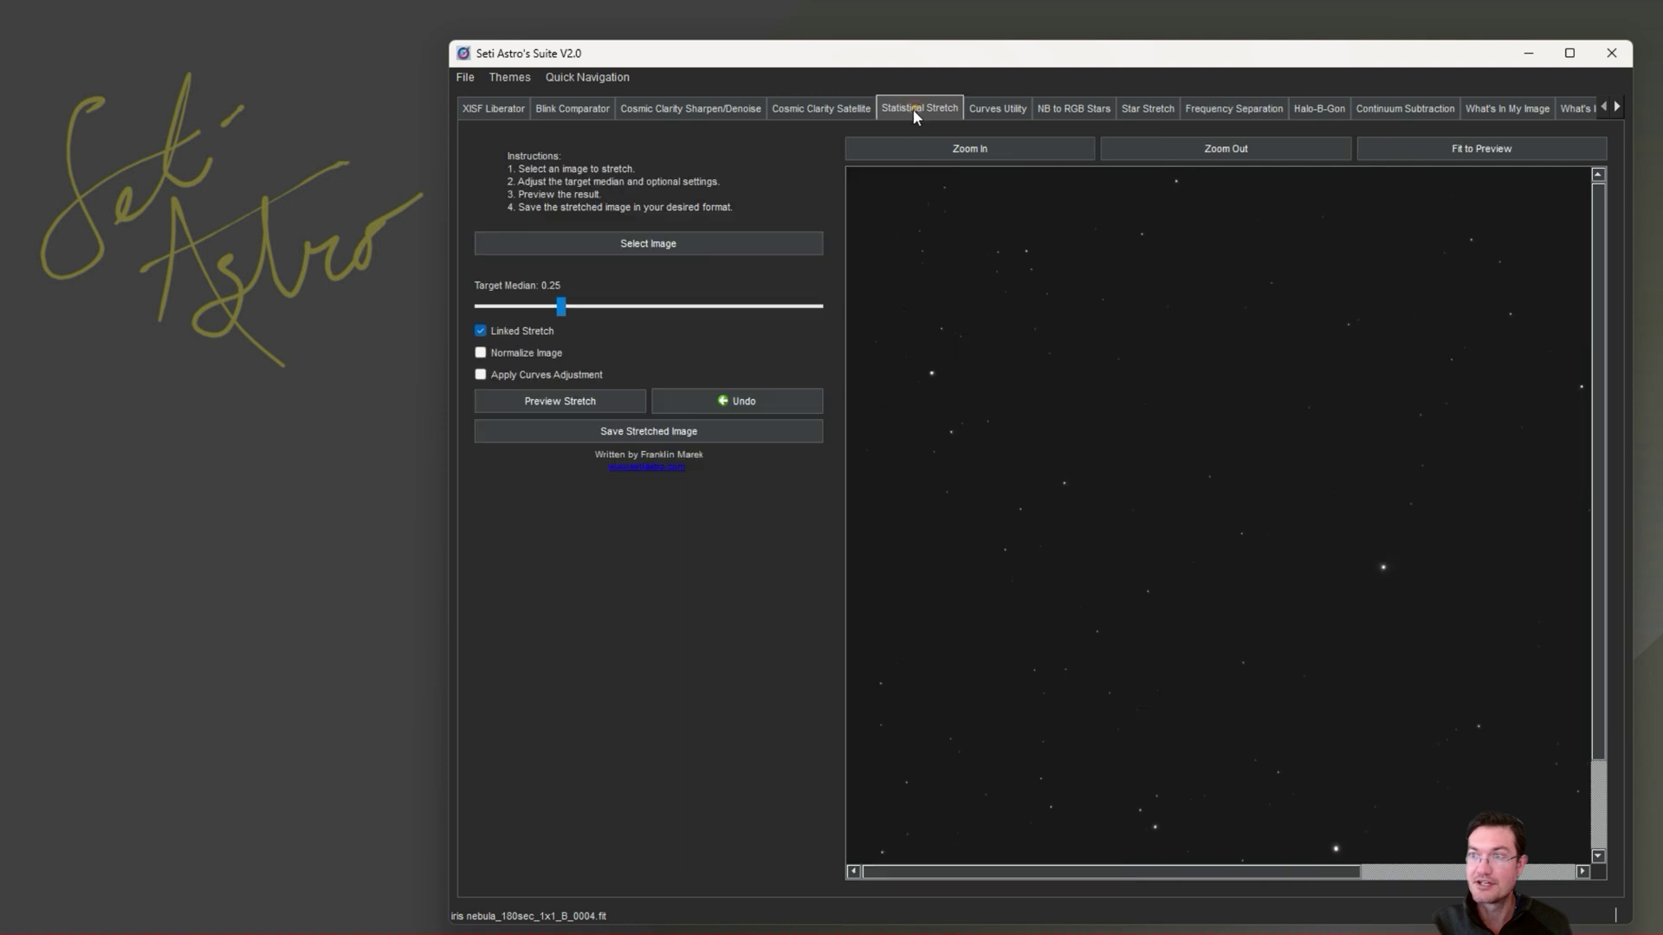
Step: Preview a linked statistical stretch of the iris nebula frame with a target median of 0.25
{"action": "left_click", "coordinate": [642, 243]}
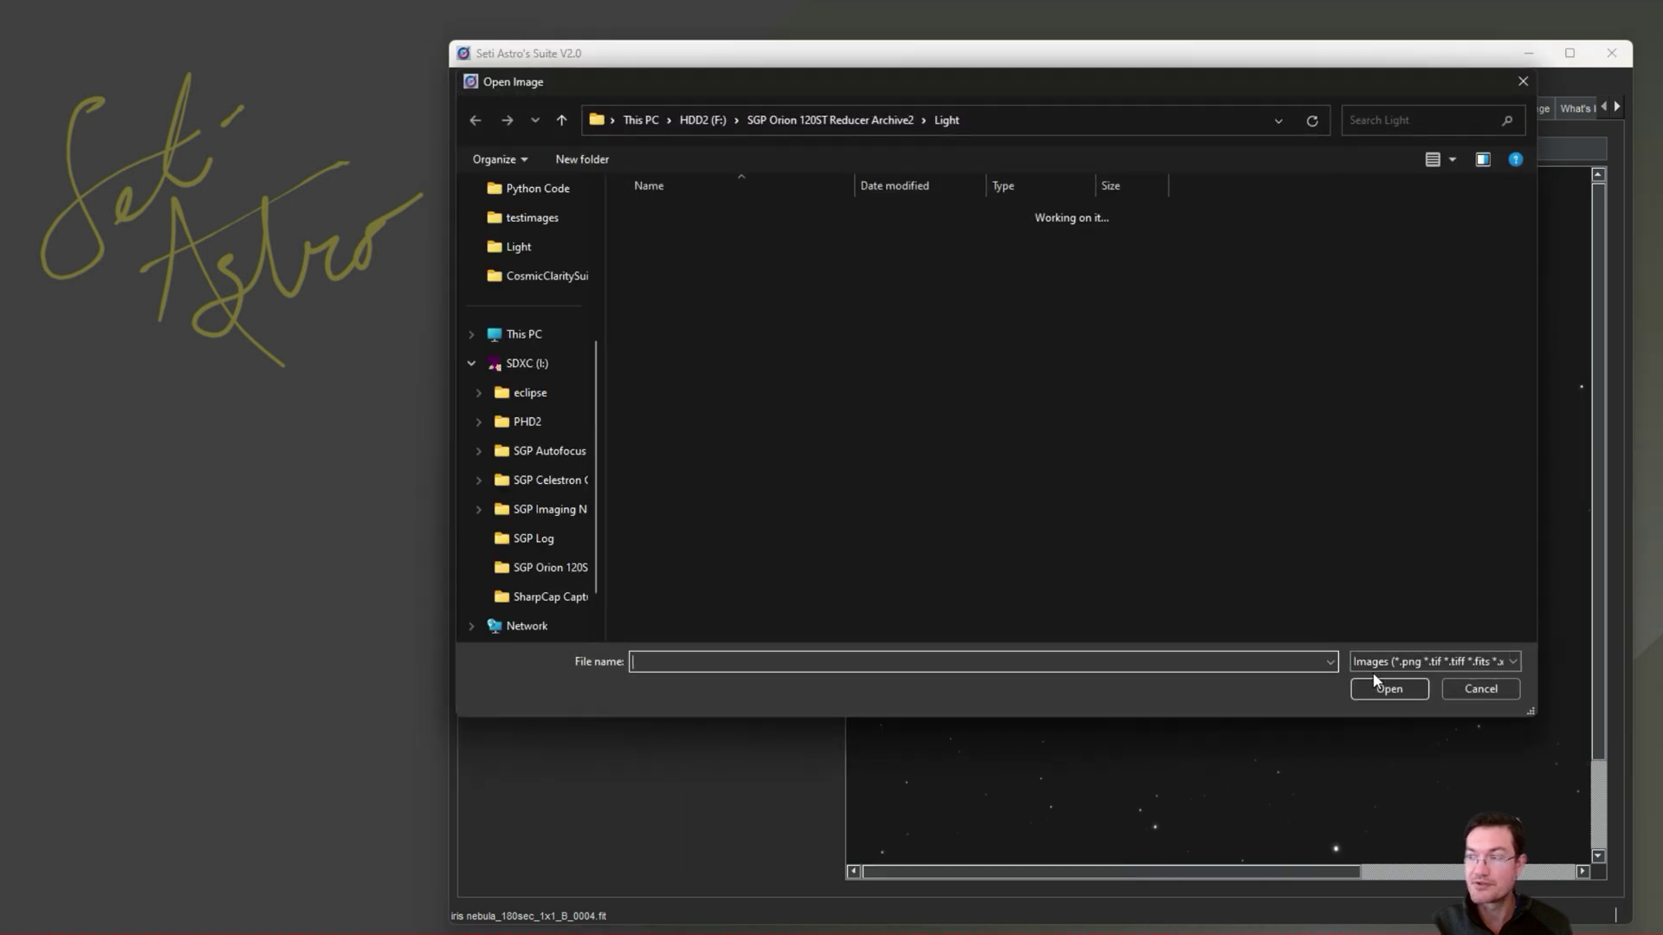
{"action": "left_click", "coordinate": [1457, 687]}
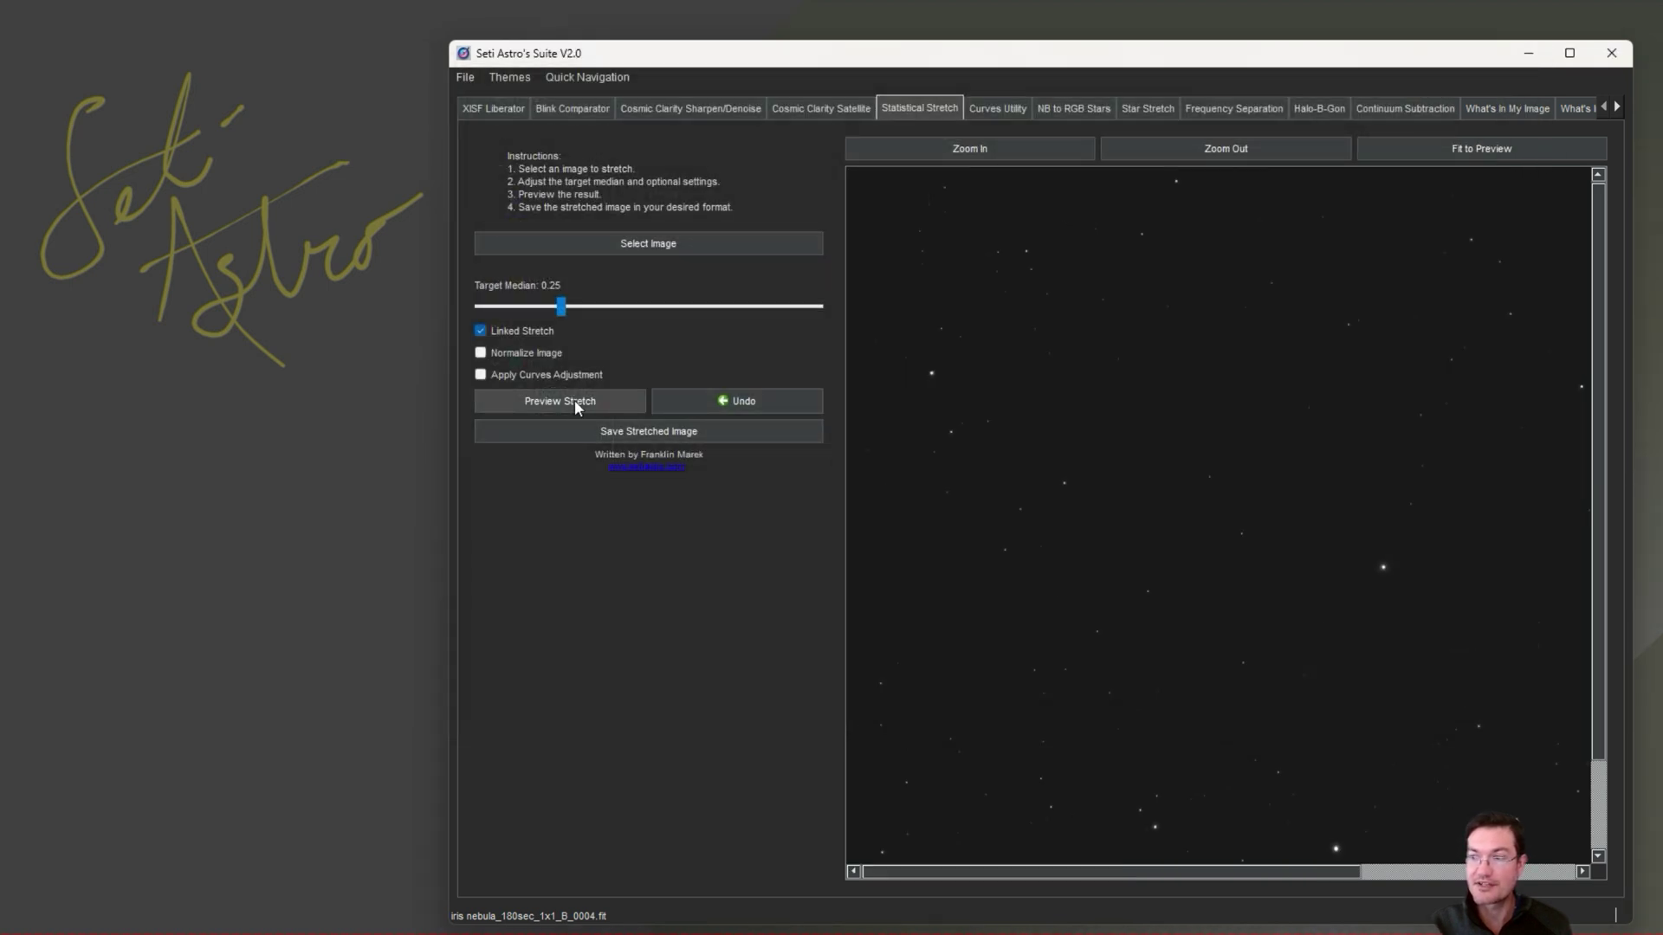
{"action": "left_click", "coordinate": [1402, 673]}
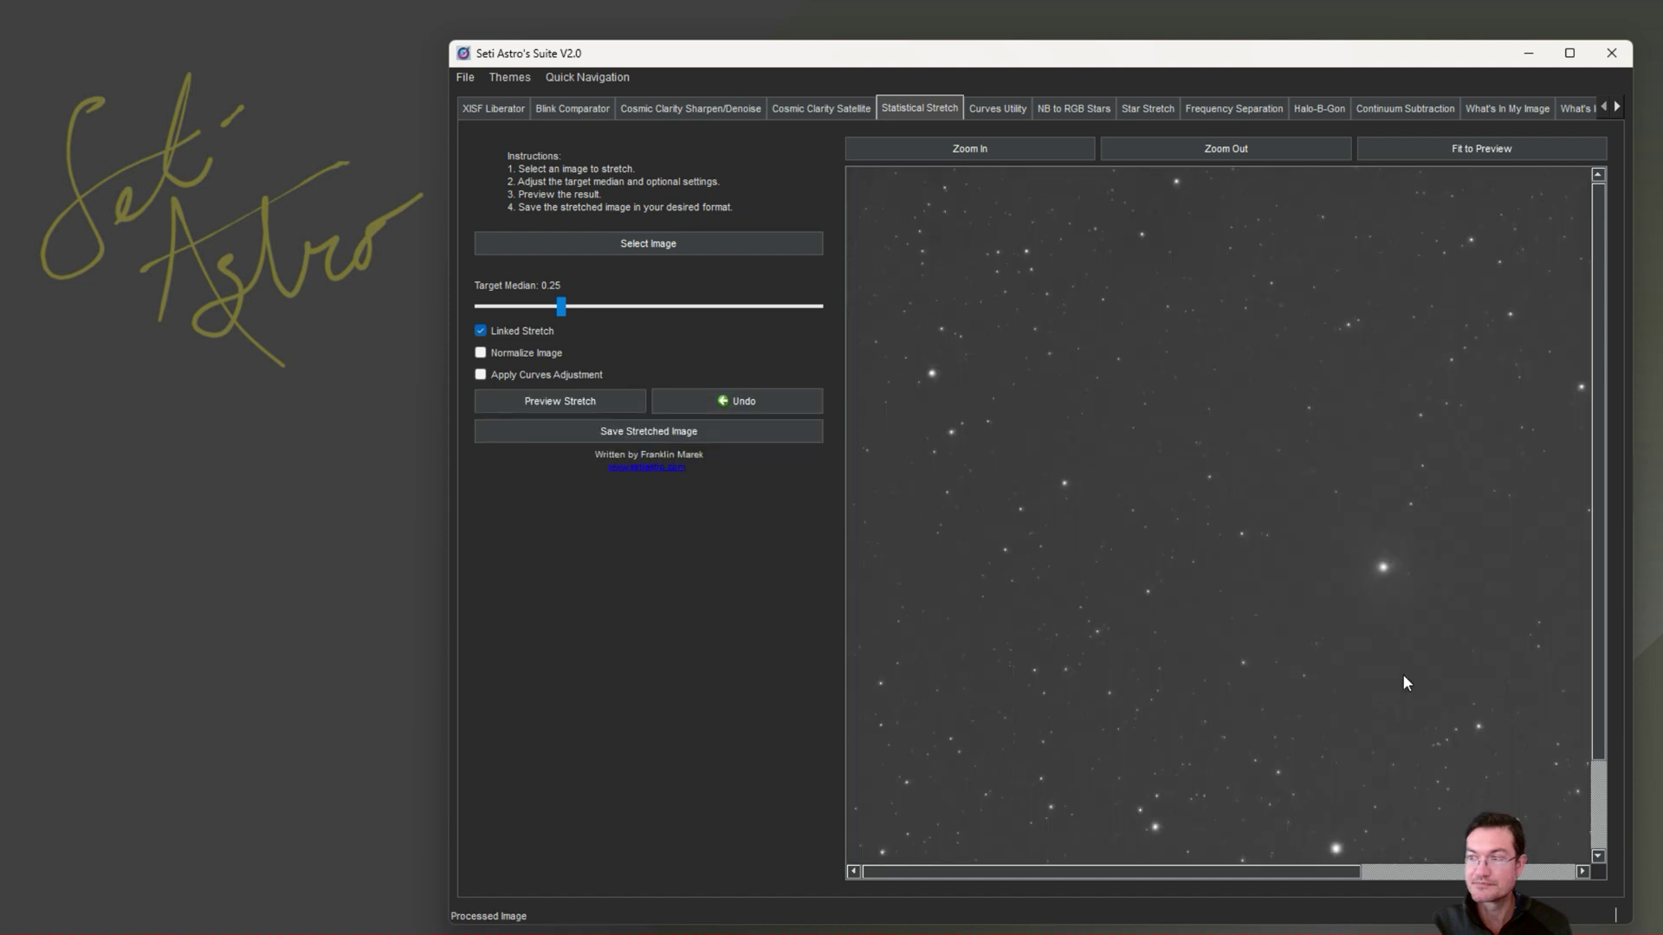
{"action": "left_click", "coordinate": [996, 108]}
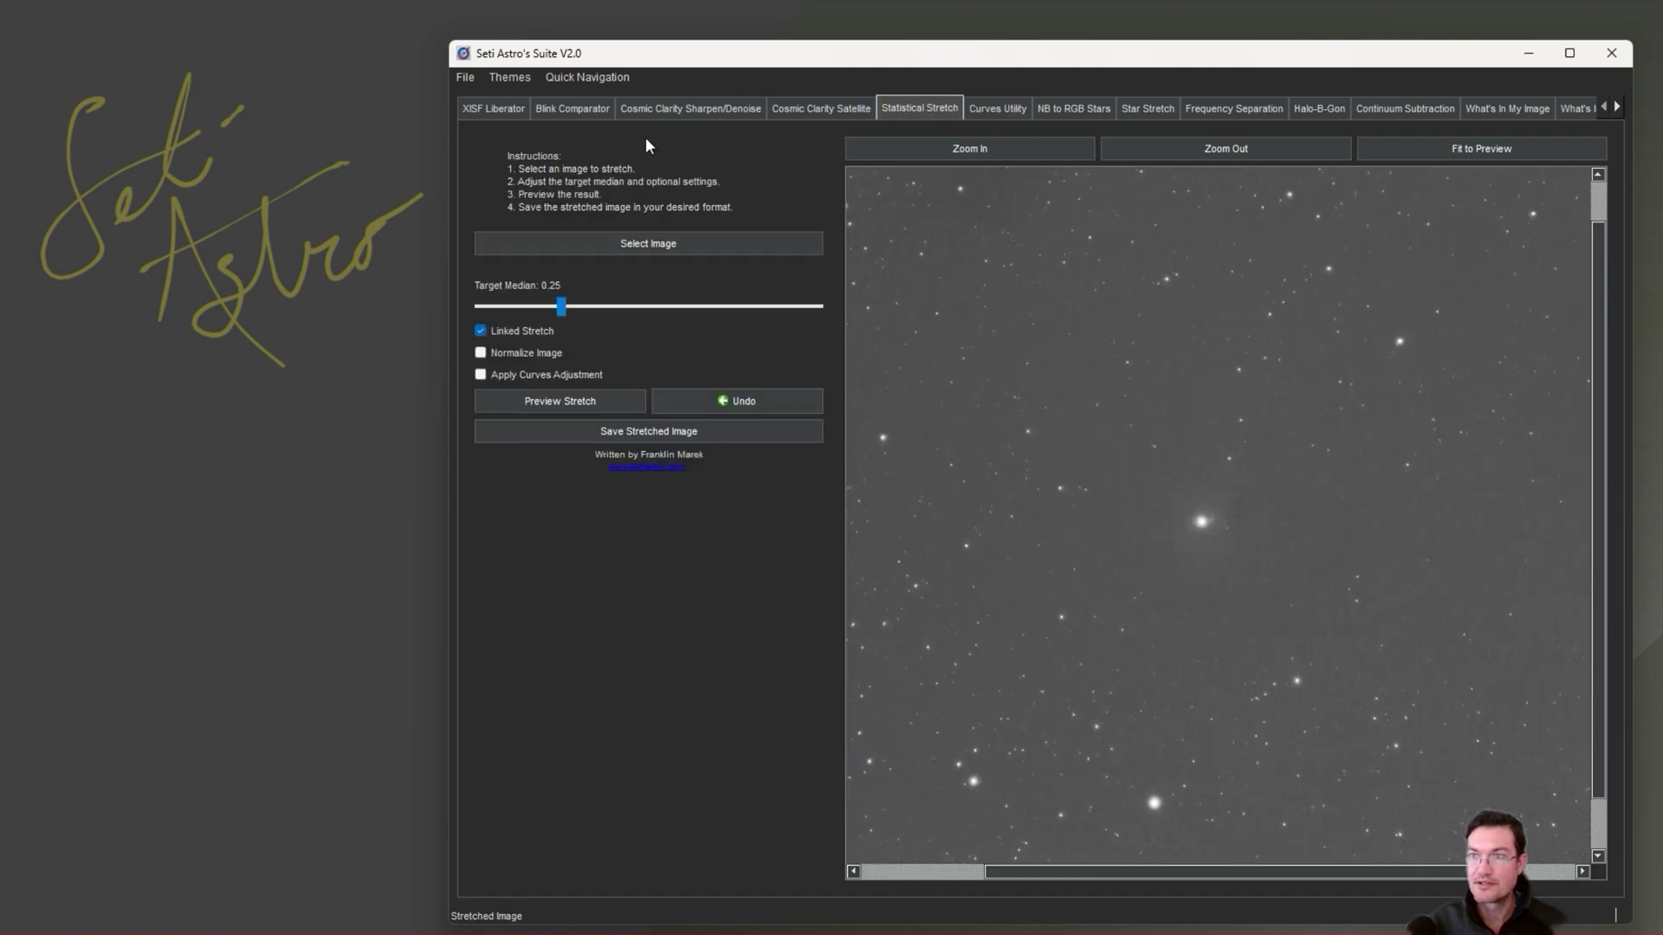
Step: Review the push option for iris nebula_180sec_1x1_B_0004.fit in Blink Comparator and check the shared image across the other tools
{"action": "left_click", "coordinate": [575, 112]}
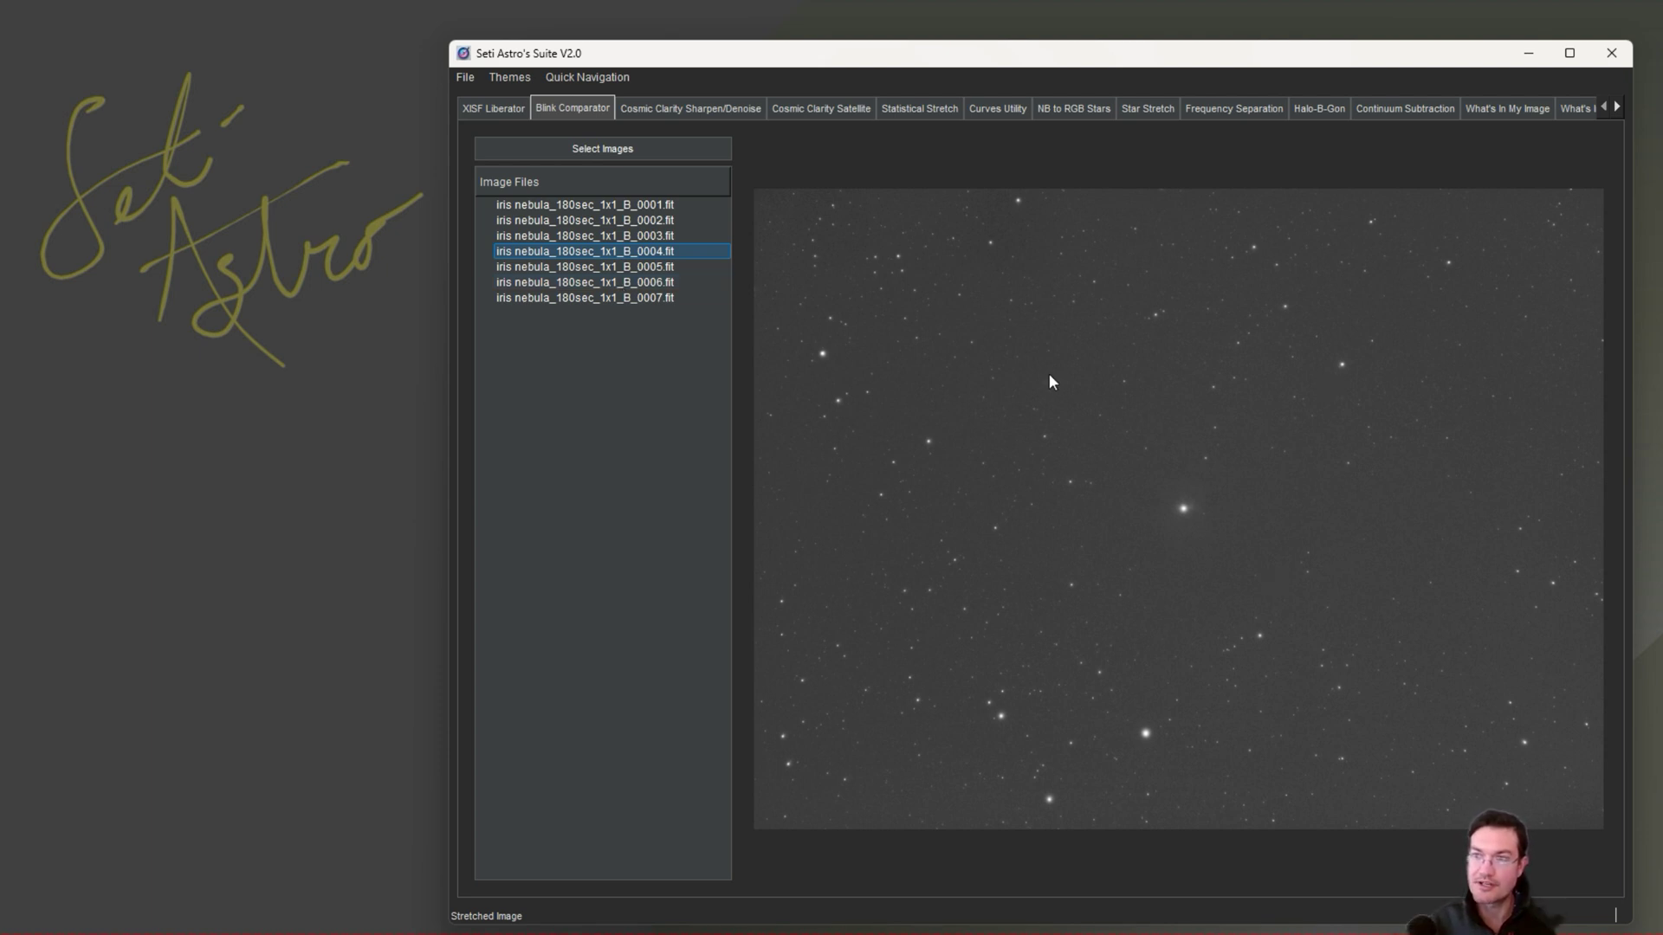
{"action": "right_click", "coordinate": [653, 251]}
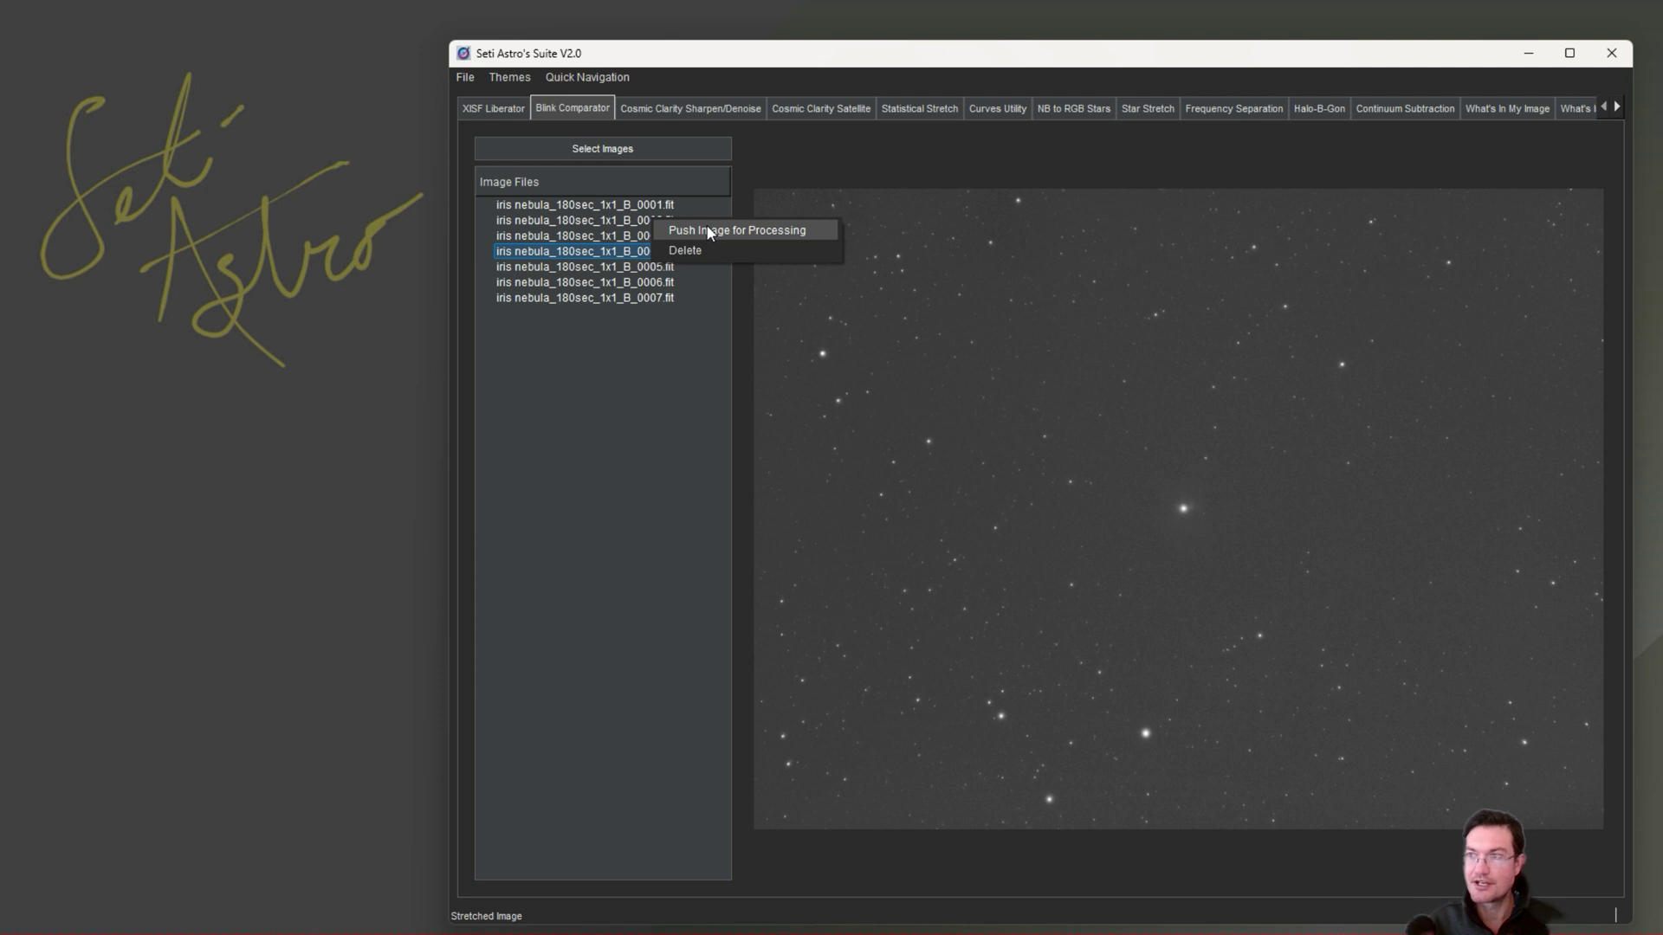
{"action": "left_click", "coordinate": [688, 107]}
{"action": "left_click", "coordinate": [822, 106]}
{"action": "left_click", "coordinate": [934, 110]}
{"action": "left_click", "coordinate": [998, 109]}
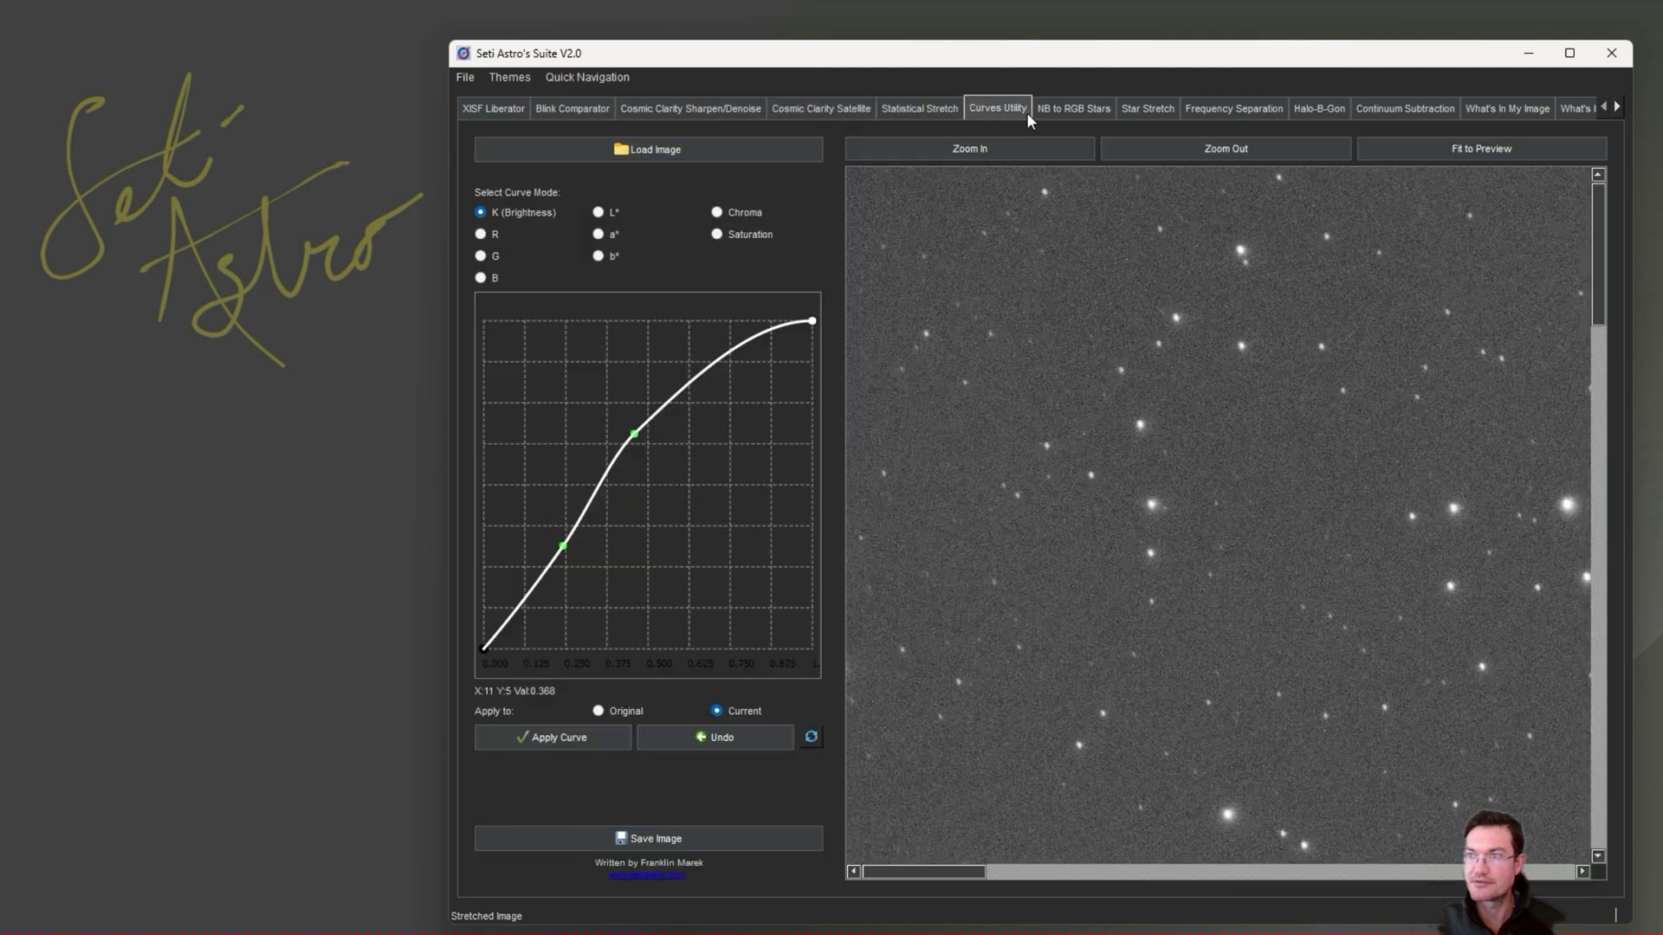
{"action": "left_click", "coordinate": [1074, 108]}
{"action": "scroll", "coordinate": [792, 110], "scroll_direction": "down", "scroll_amount": 1}
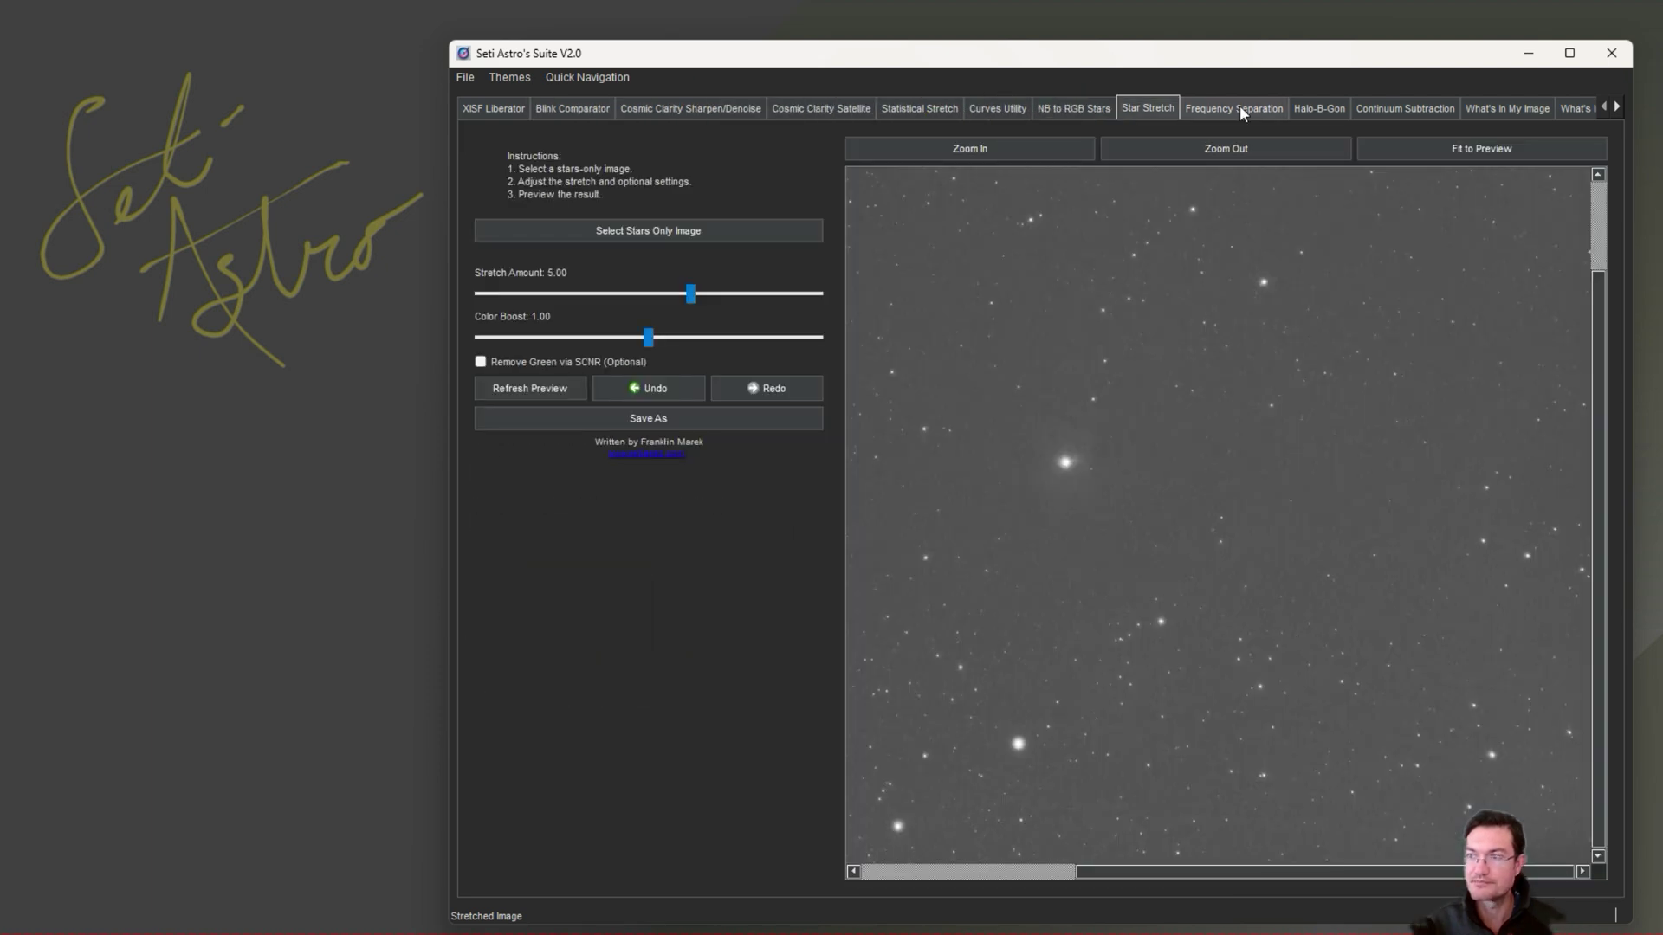
{"action": "scroll", "coordinate": [795, 117], "scroll_direction": "down", "scroll_amount": 4}
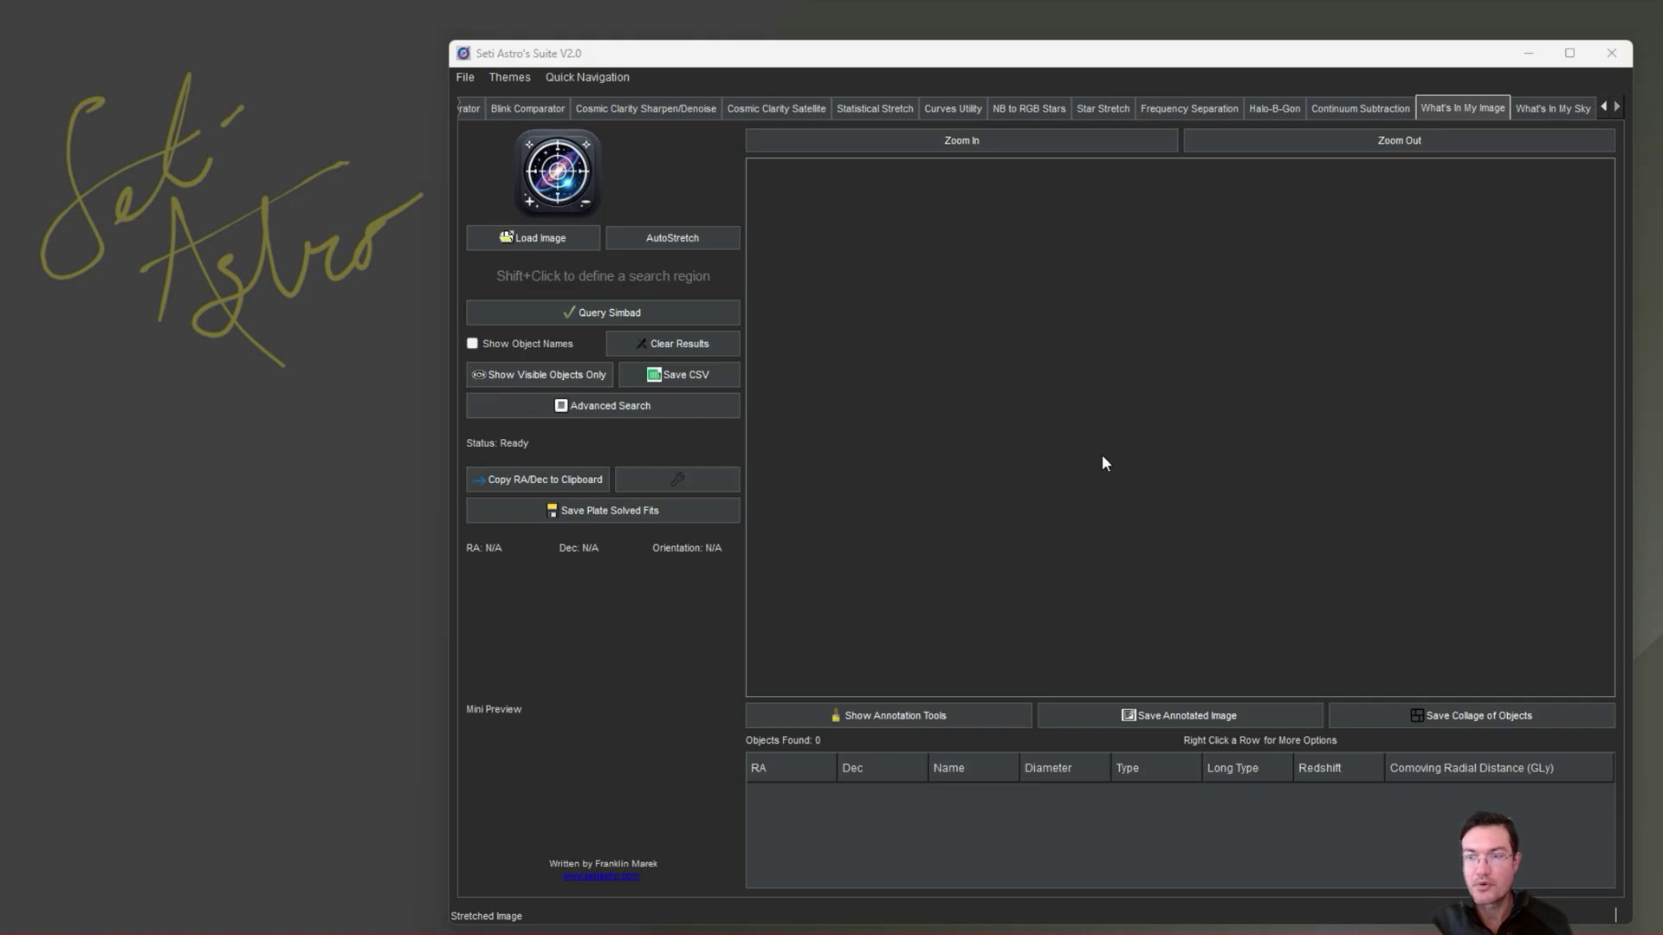
Step: Turn off clipping of the satellite trail to 0.000 in Cosmic Clarity Satellite
{"action": "left_click", "coordinate": [803, 108]}
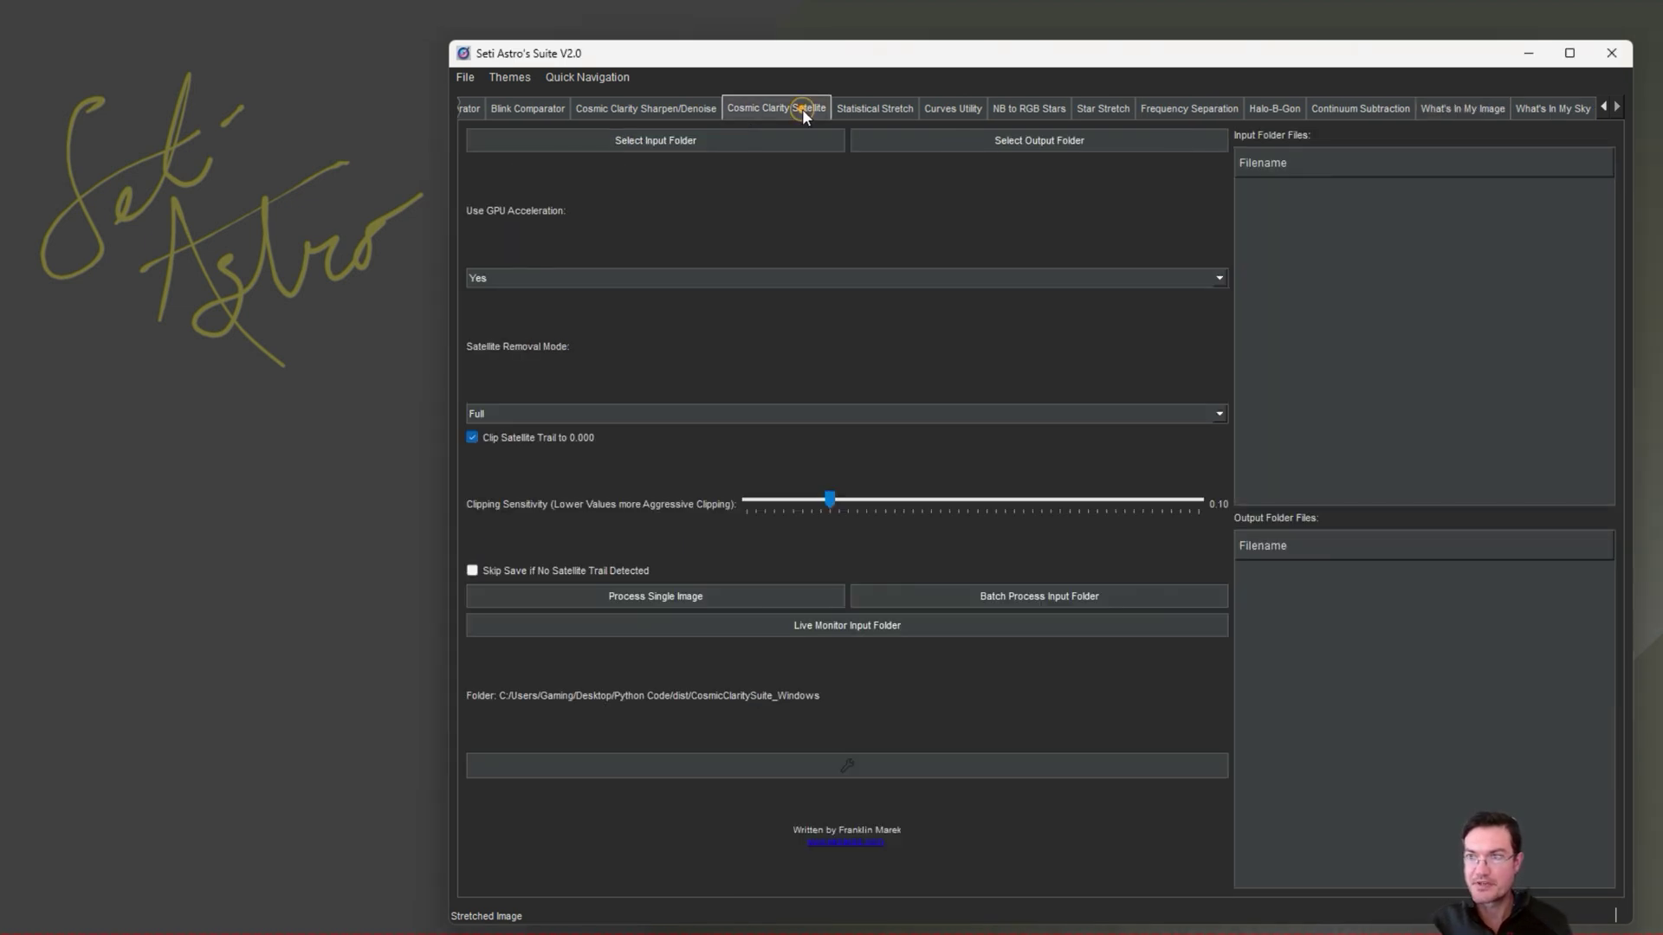
{"action": "left_click", "coordinate": [492, 440]}
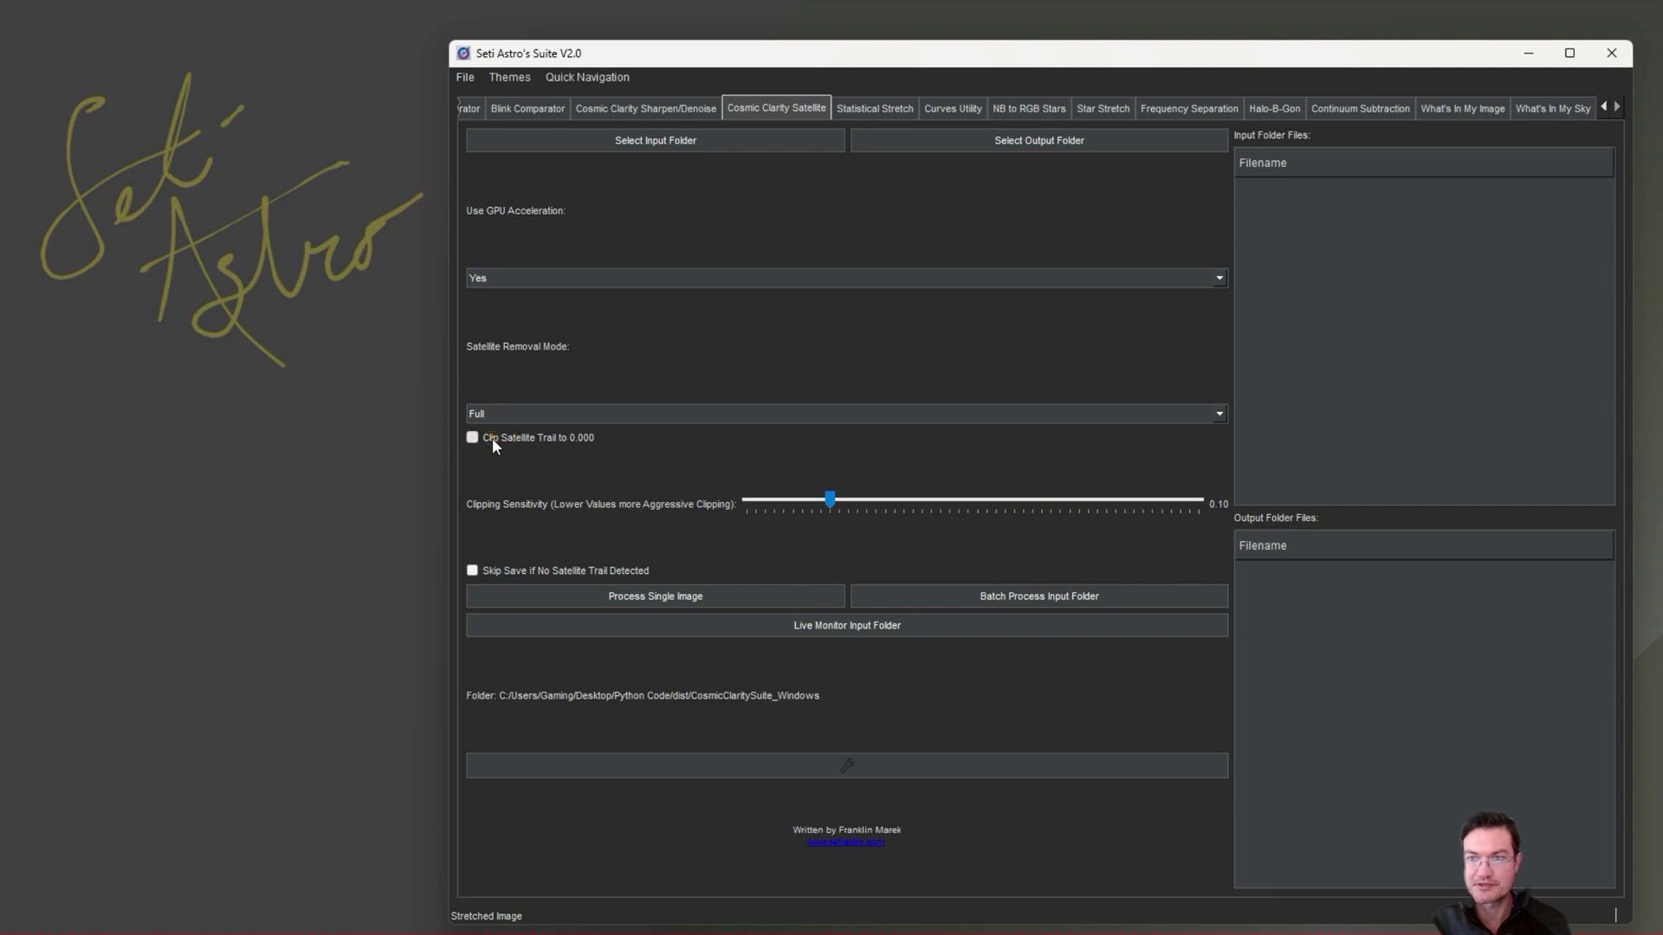
{"action": "left_click", "coordinate": [492, 440]}
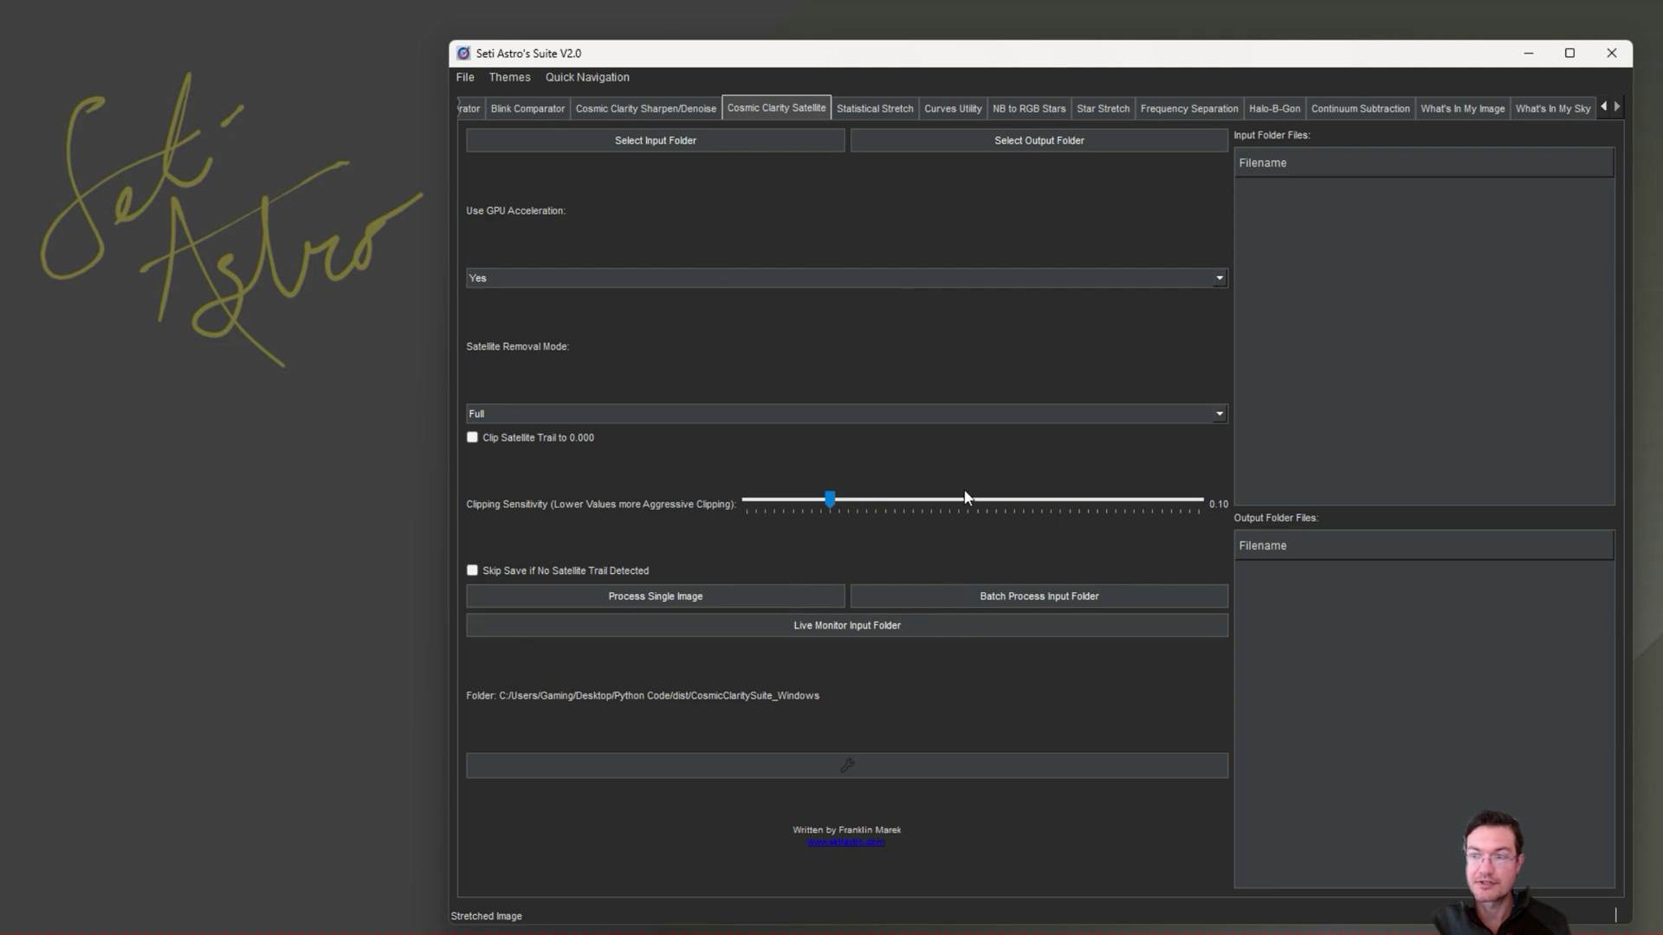
{"action": "left_click", "coordinate": [472, 438]}
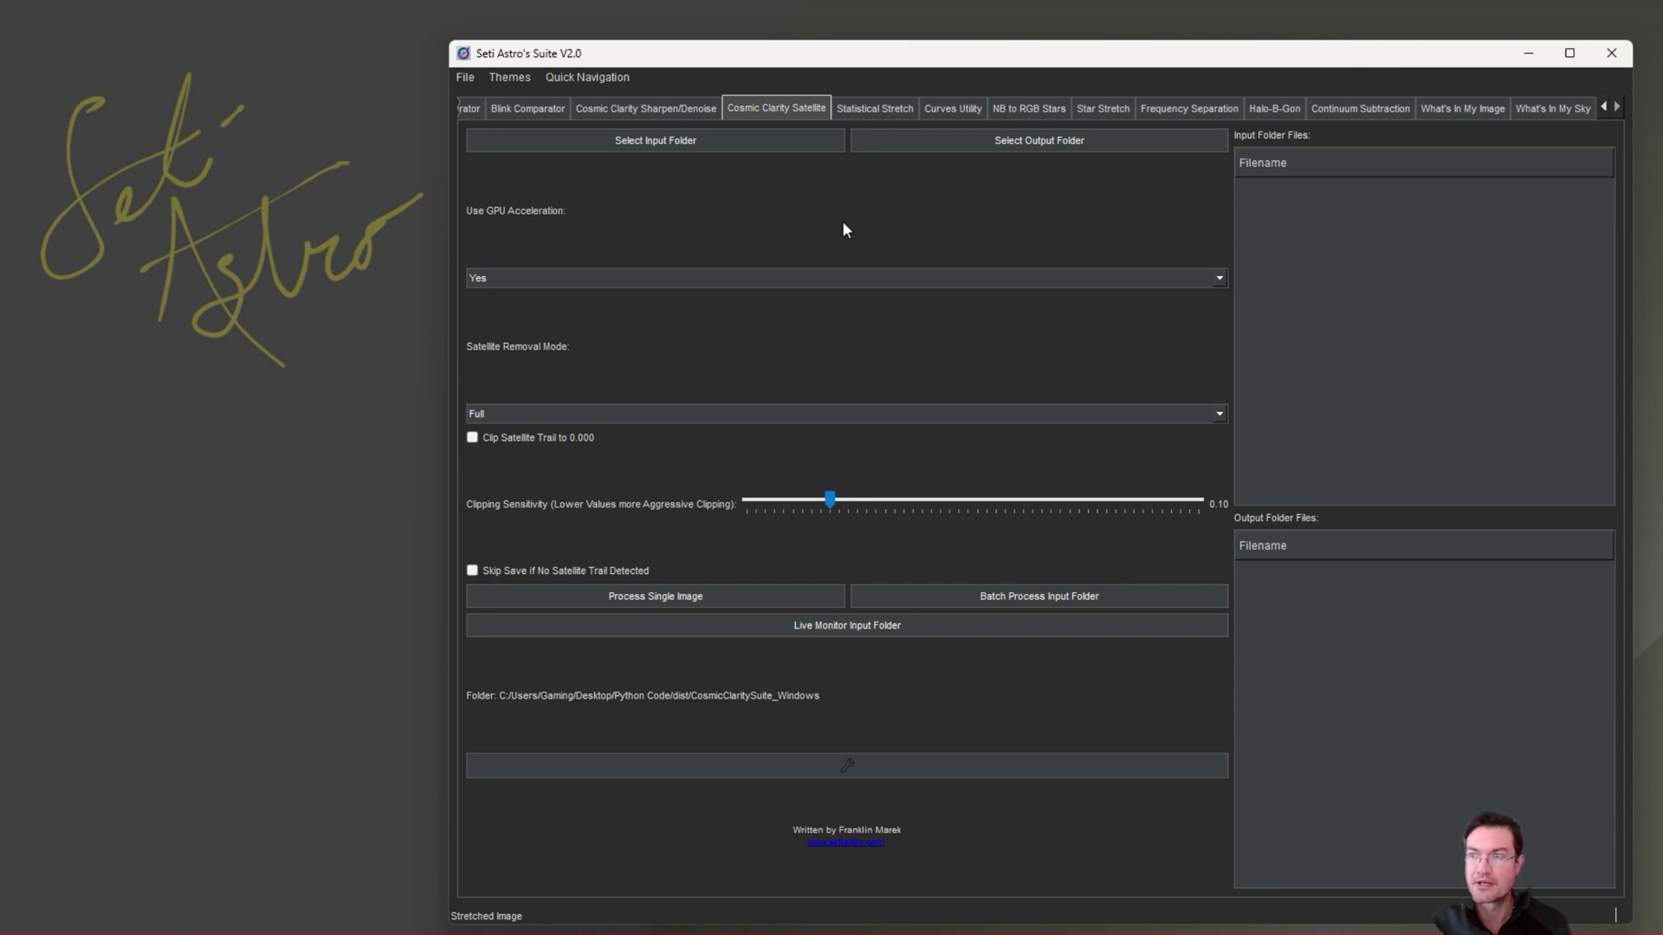
Step: Look over the What's In My Image tool, the stretched image in Statistical Stretch and the available file commands
{"action": "left_click", "coordinate": [1462, 108]}
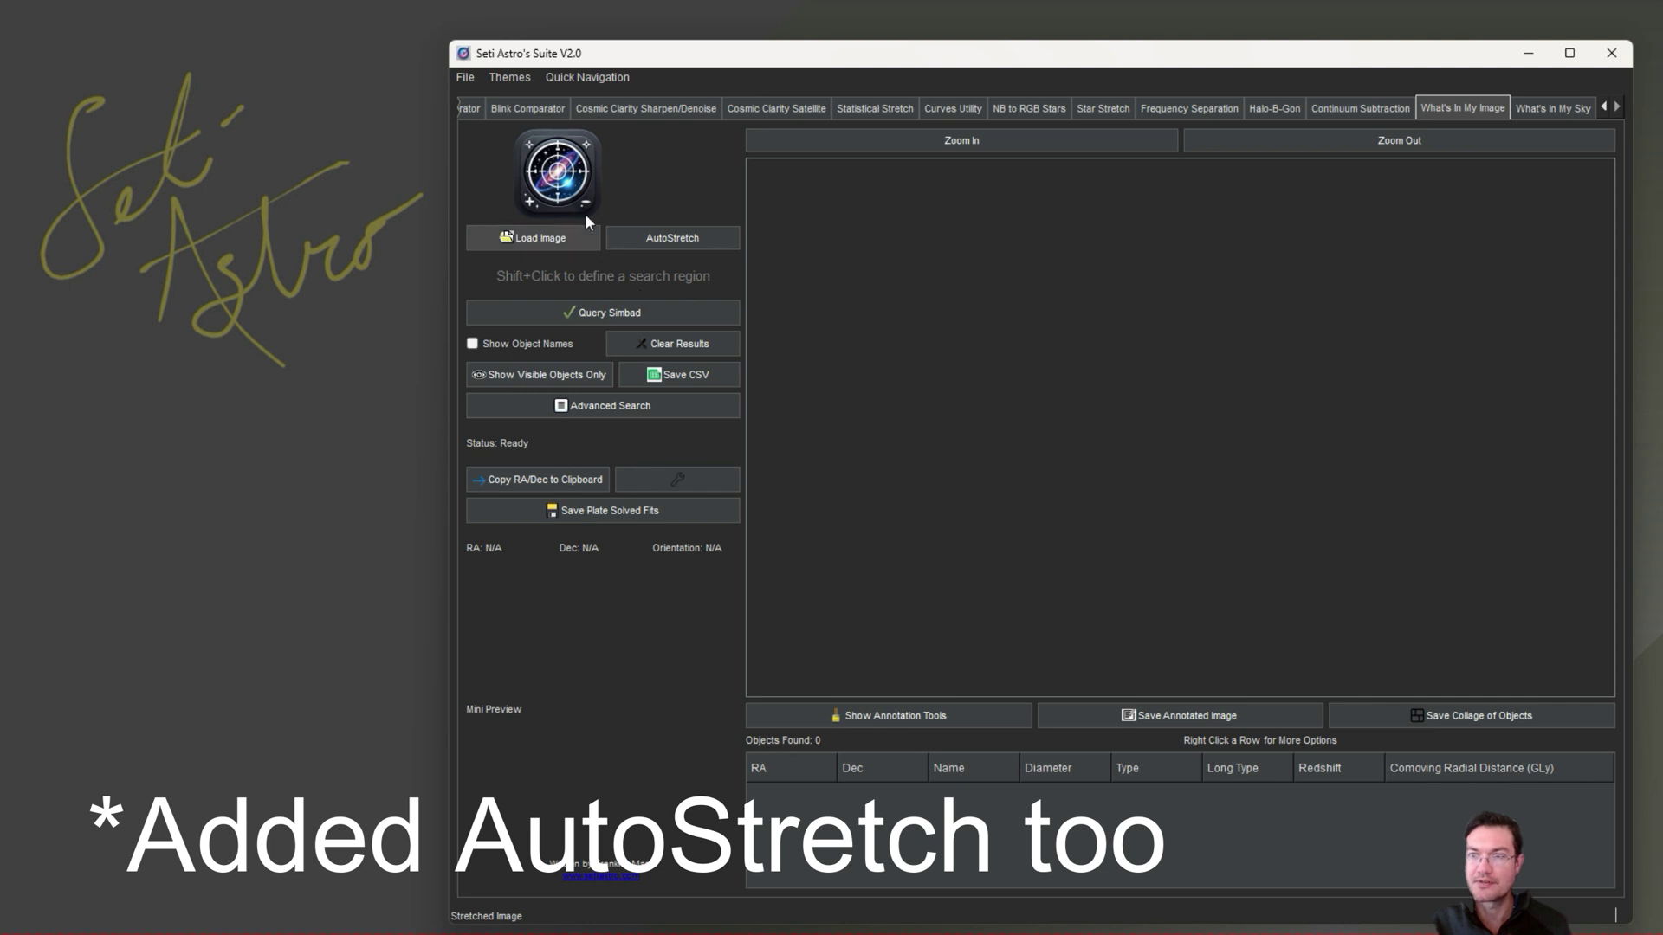
{"action": "left_click", "coordinate": [868, 109]}
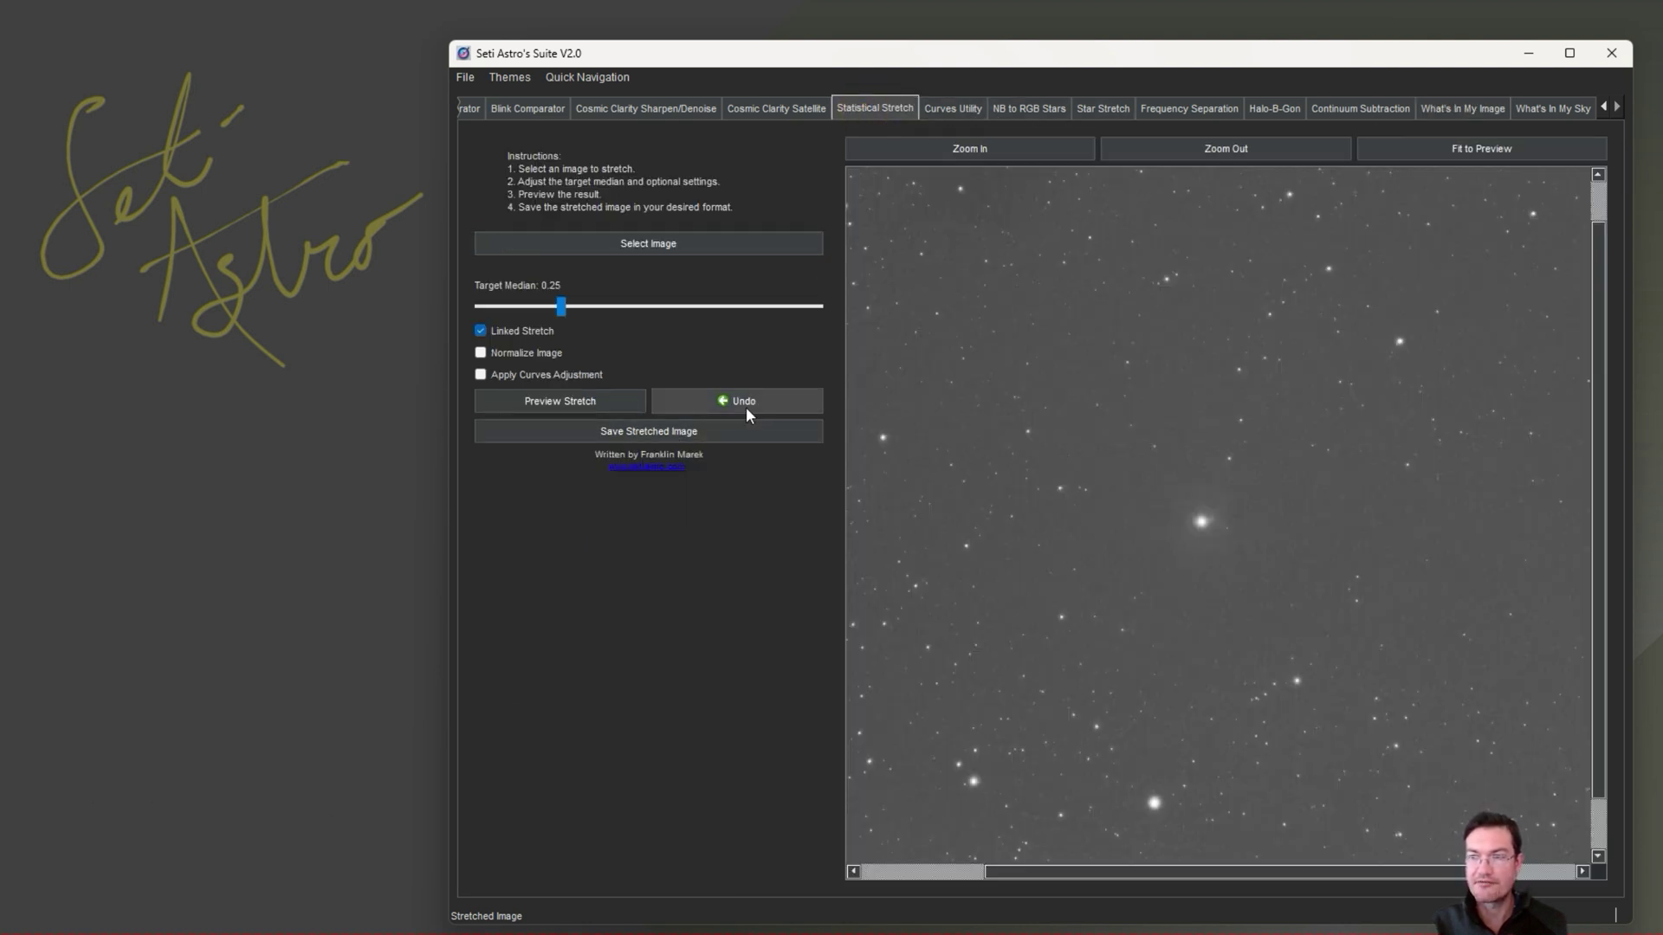
{"action": "left_click_drag", "start_coordinate": [1152, 517], "coordinate": [1216, 551]}
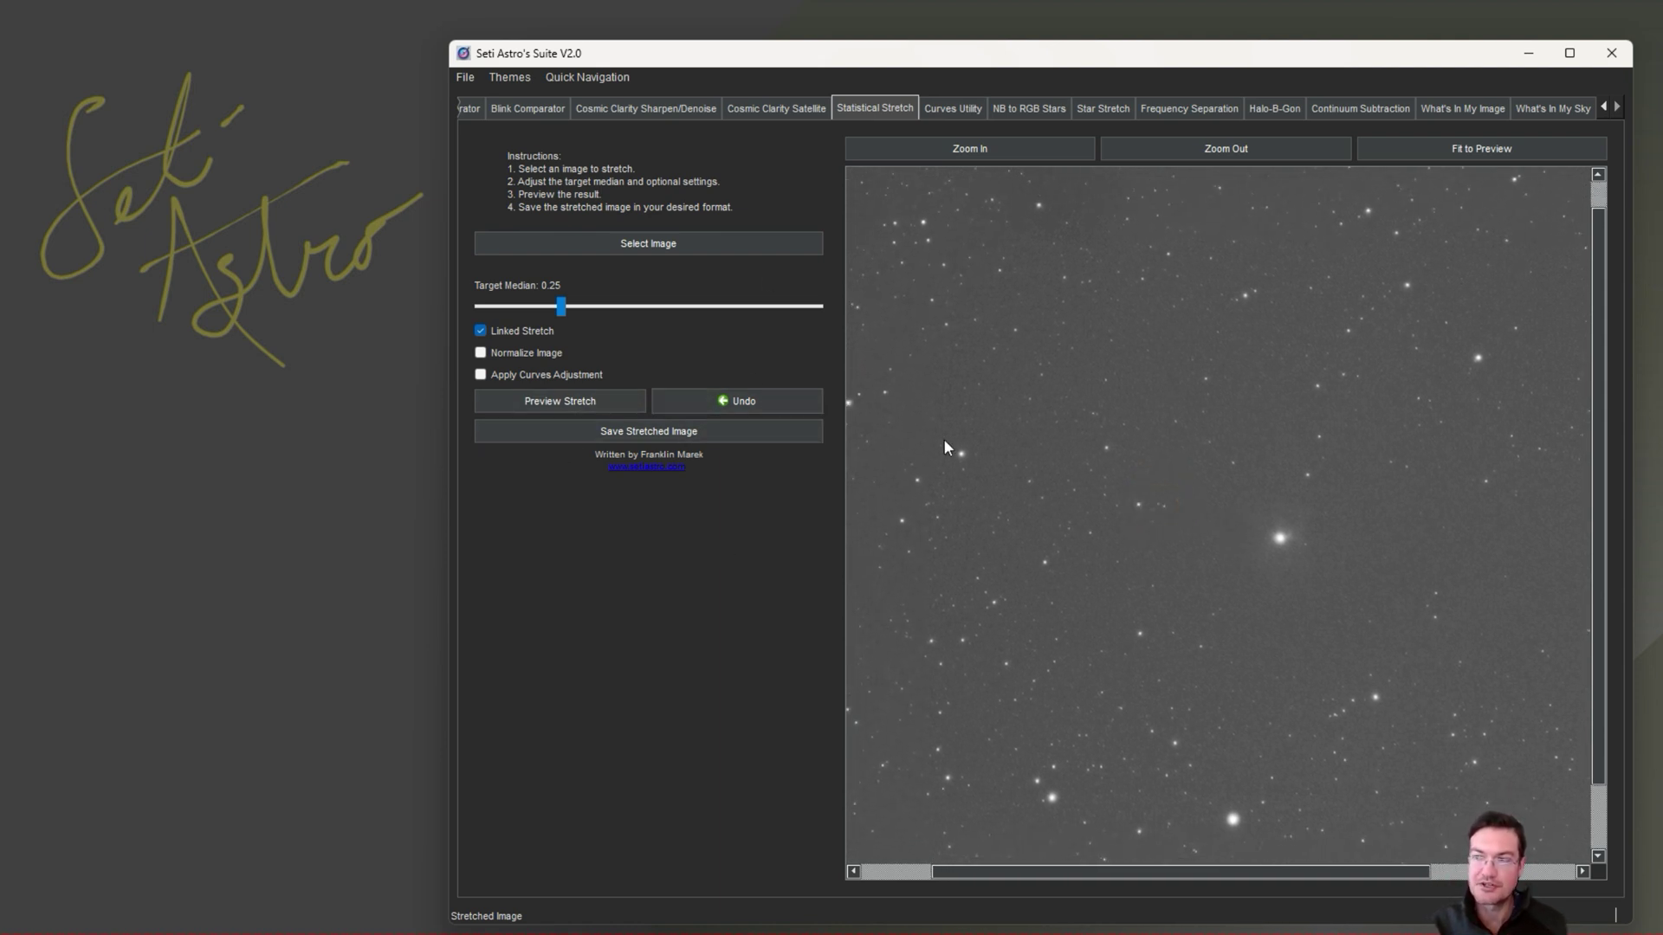
{"action": "left_click", "coordinate": [466, 78]}
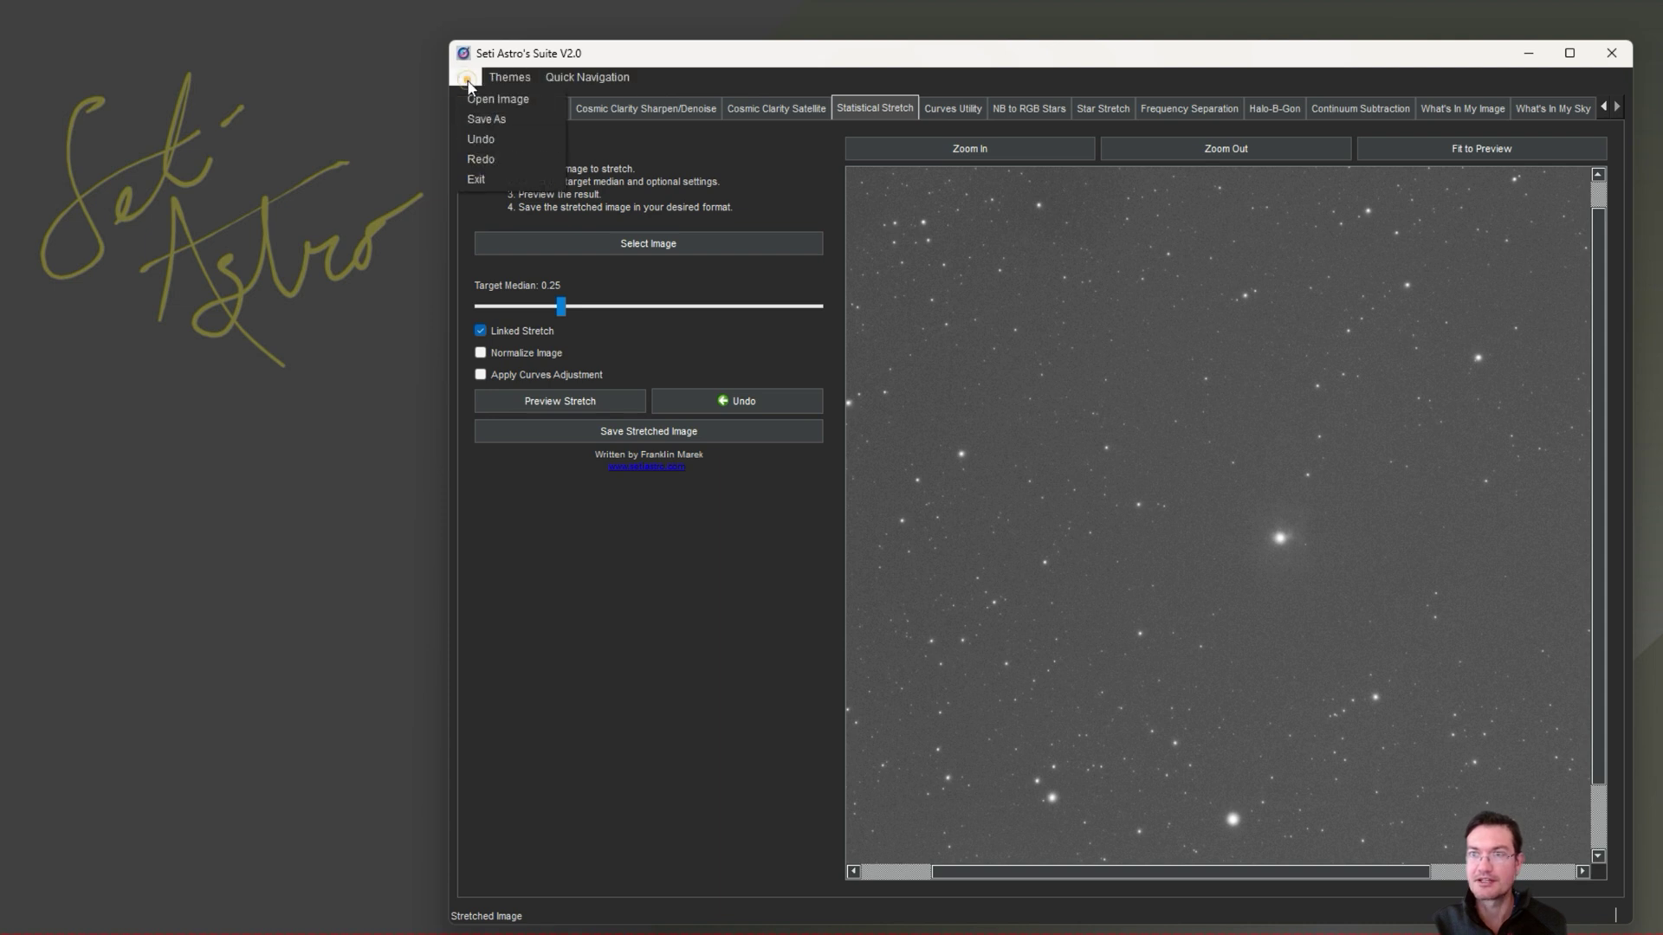
{"action": "left_click", "coordinate": [793, 174]}
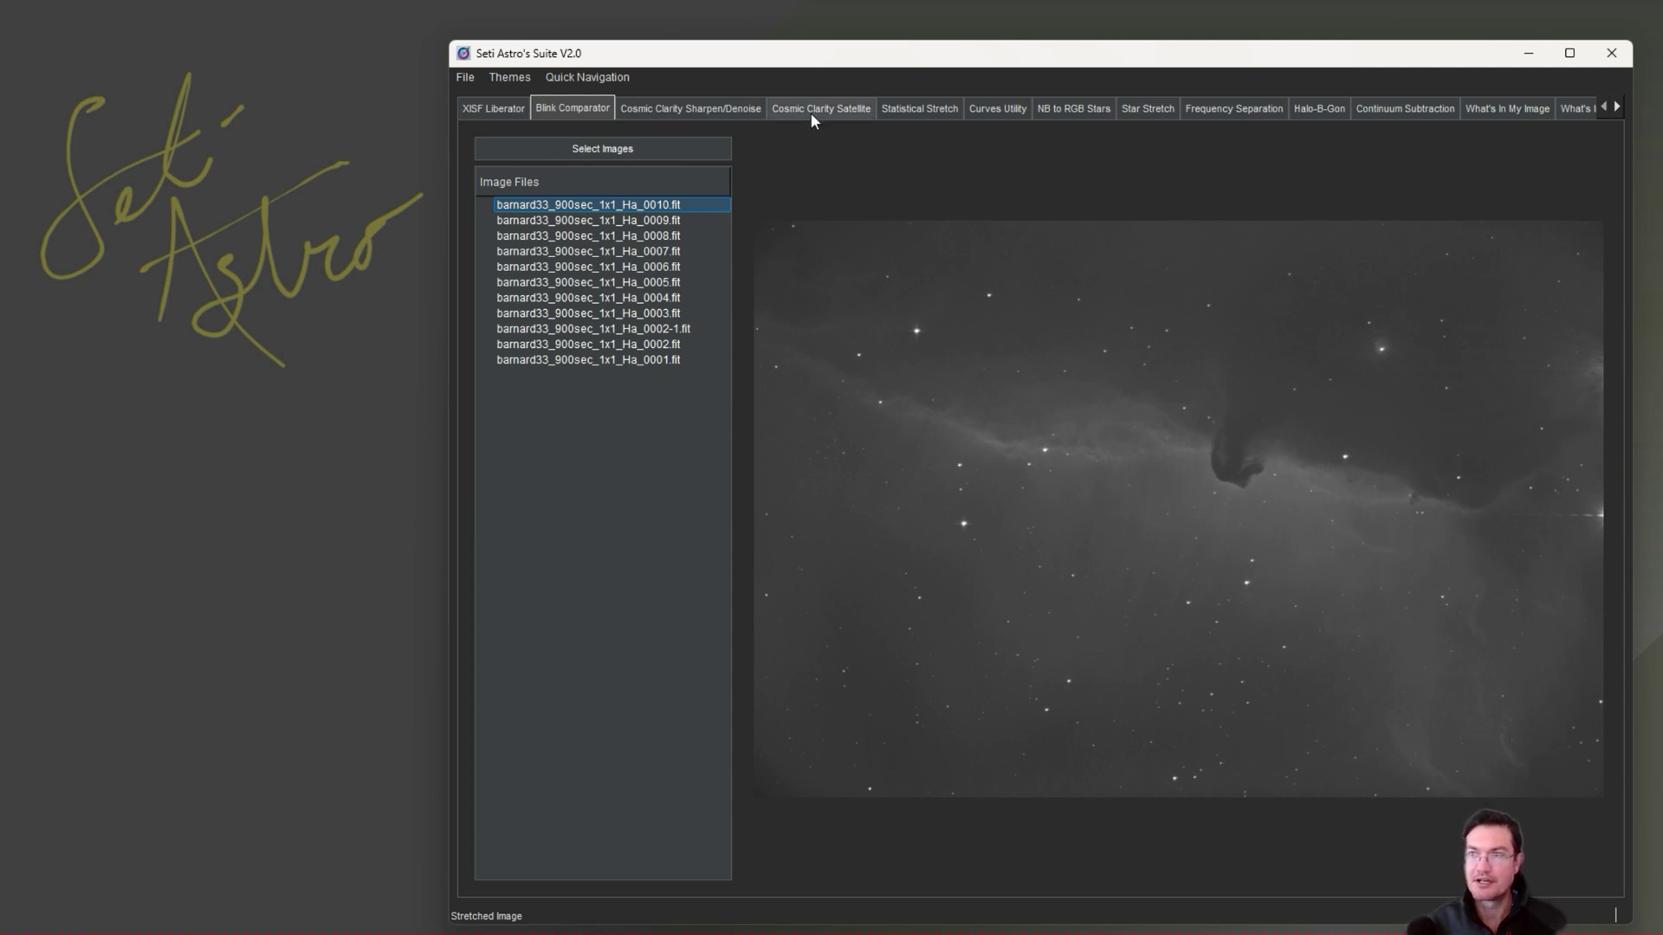
Step: Push barnard33_900sec_1x1_Ha_0010.fit for processing and view the whole frame with AutoStretch on in Cosmic Clarity Sharpen/Denoise
{"action": "right_click", "coordinate": [587, 206]}
{"action": "left_click", "coordinate": [651, 179]}
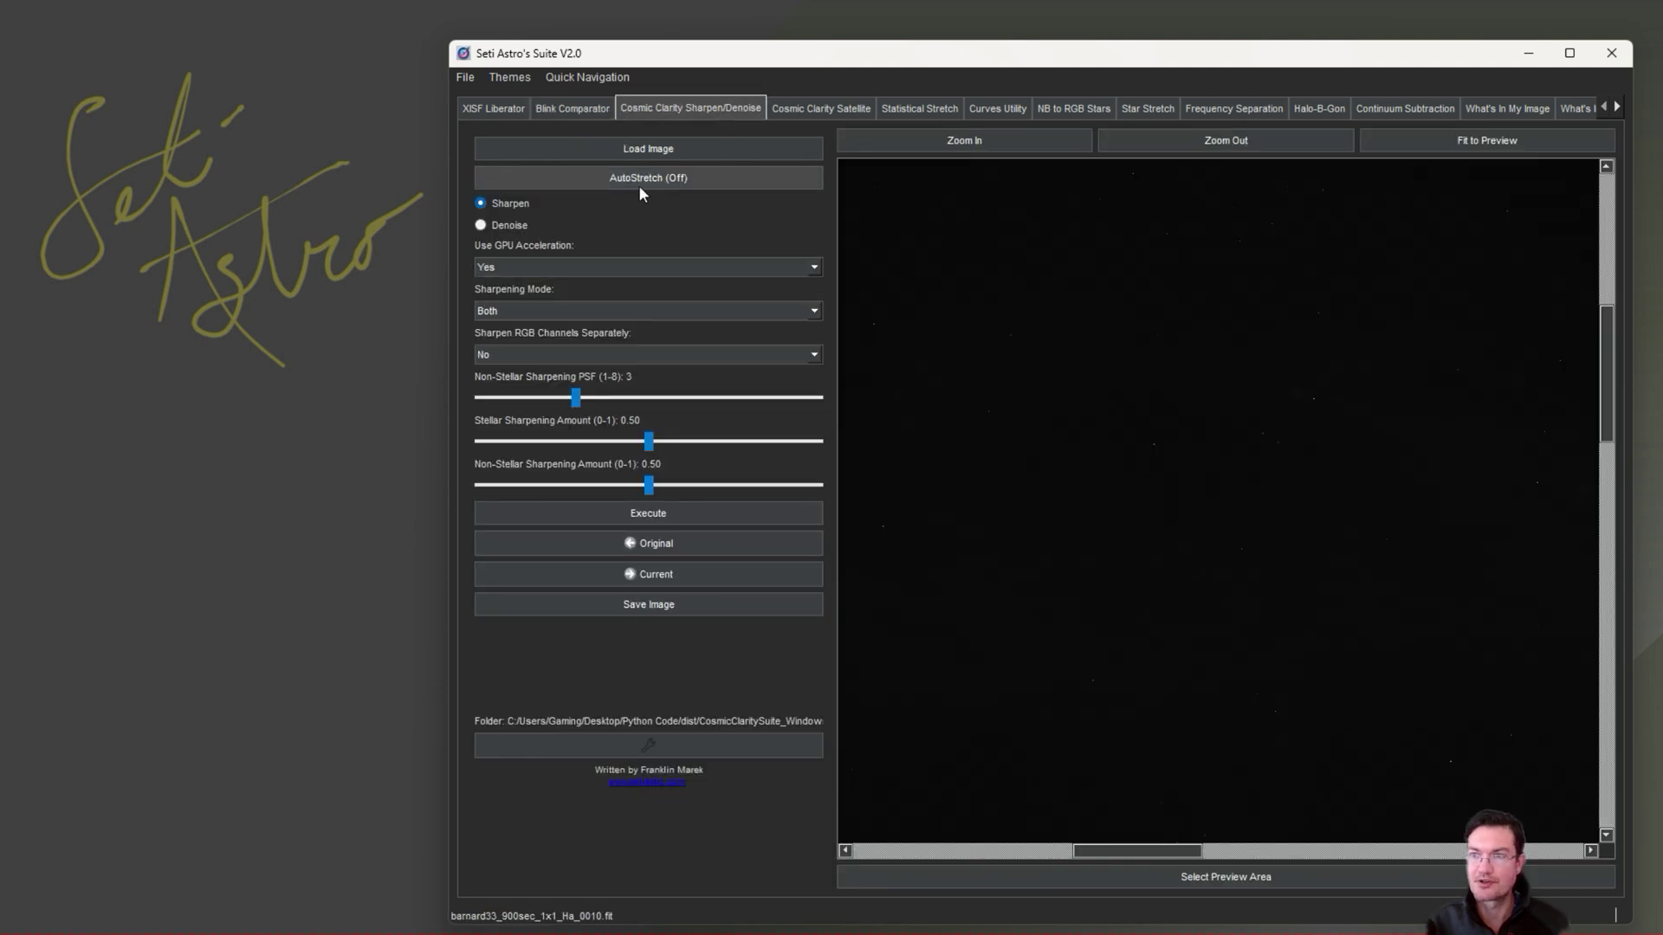
{"action": "left_click", "coordinate": [639, 186]}
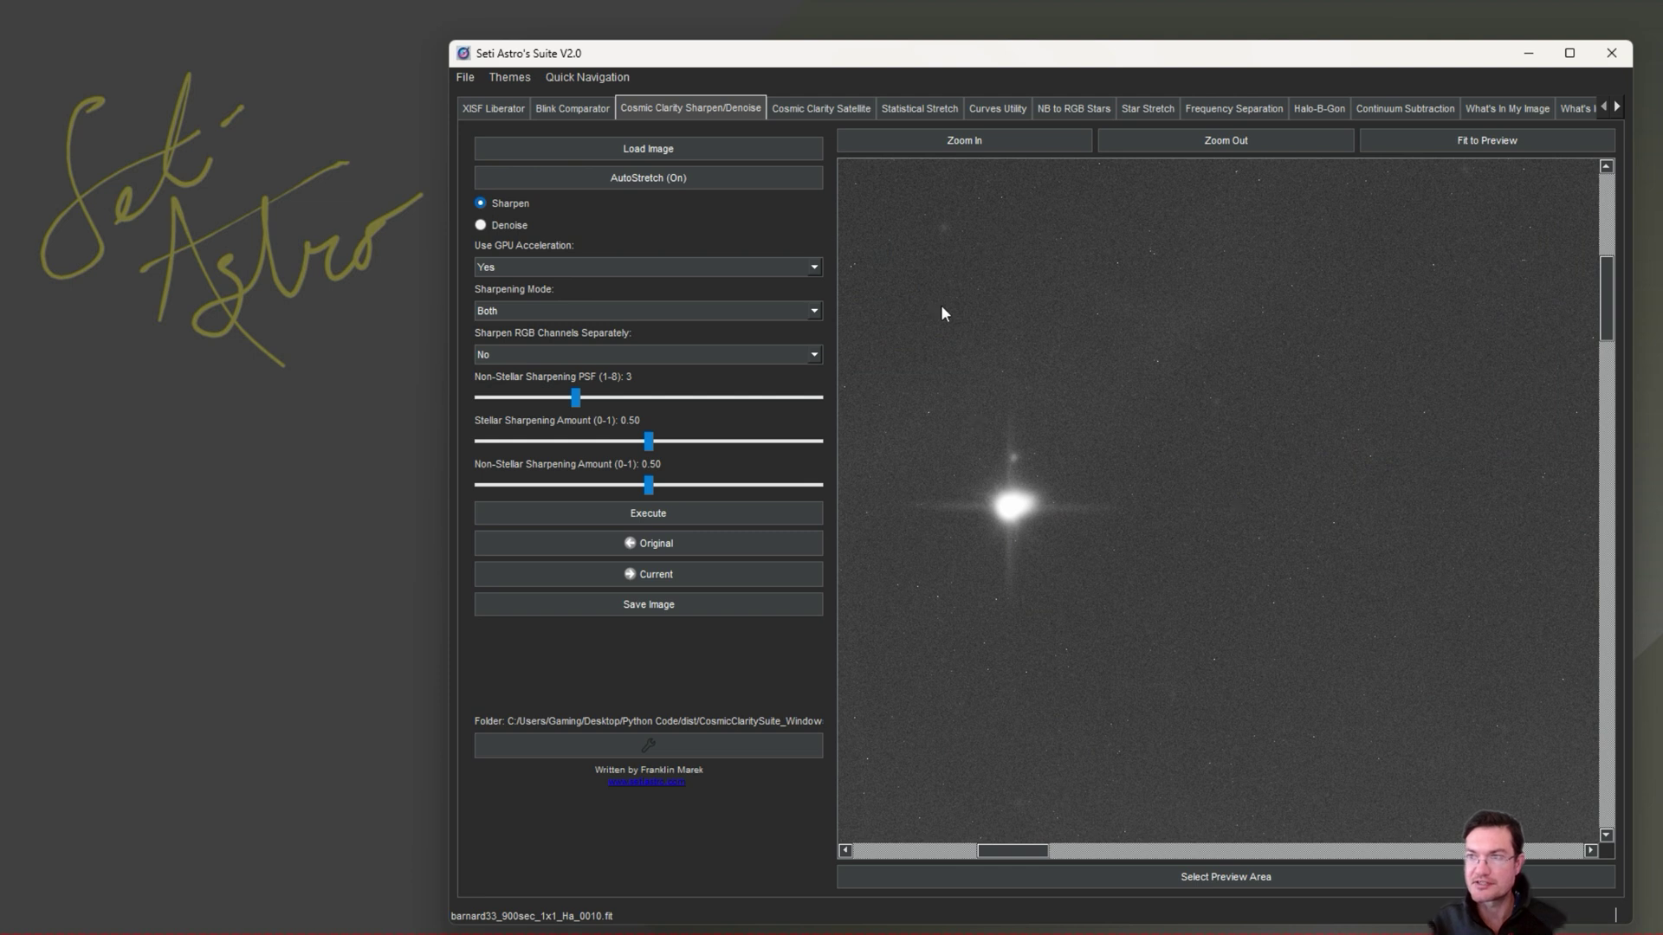
{"action": "left_click", "coordinate": [1238, 138]}
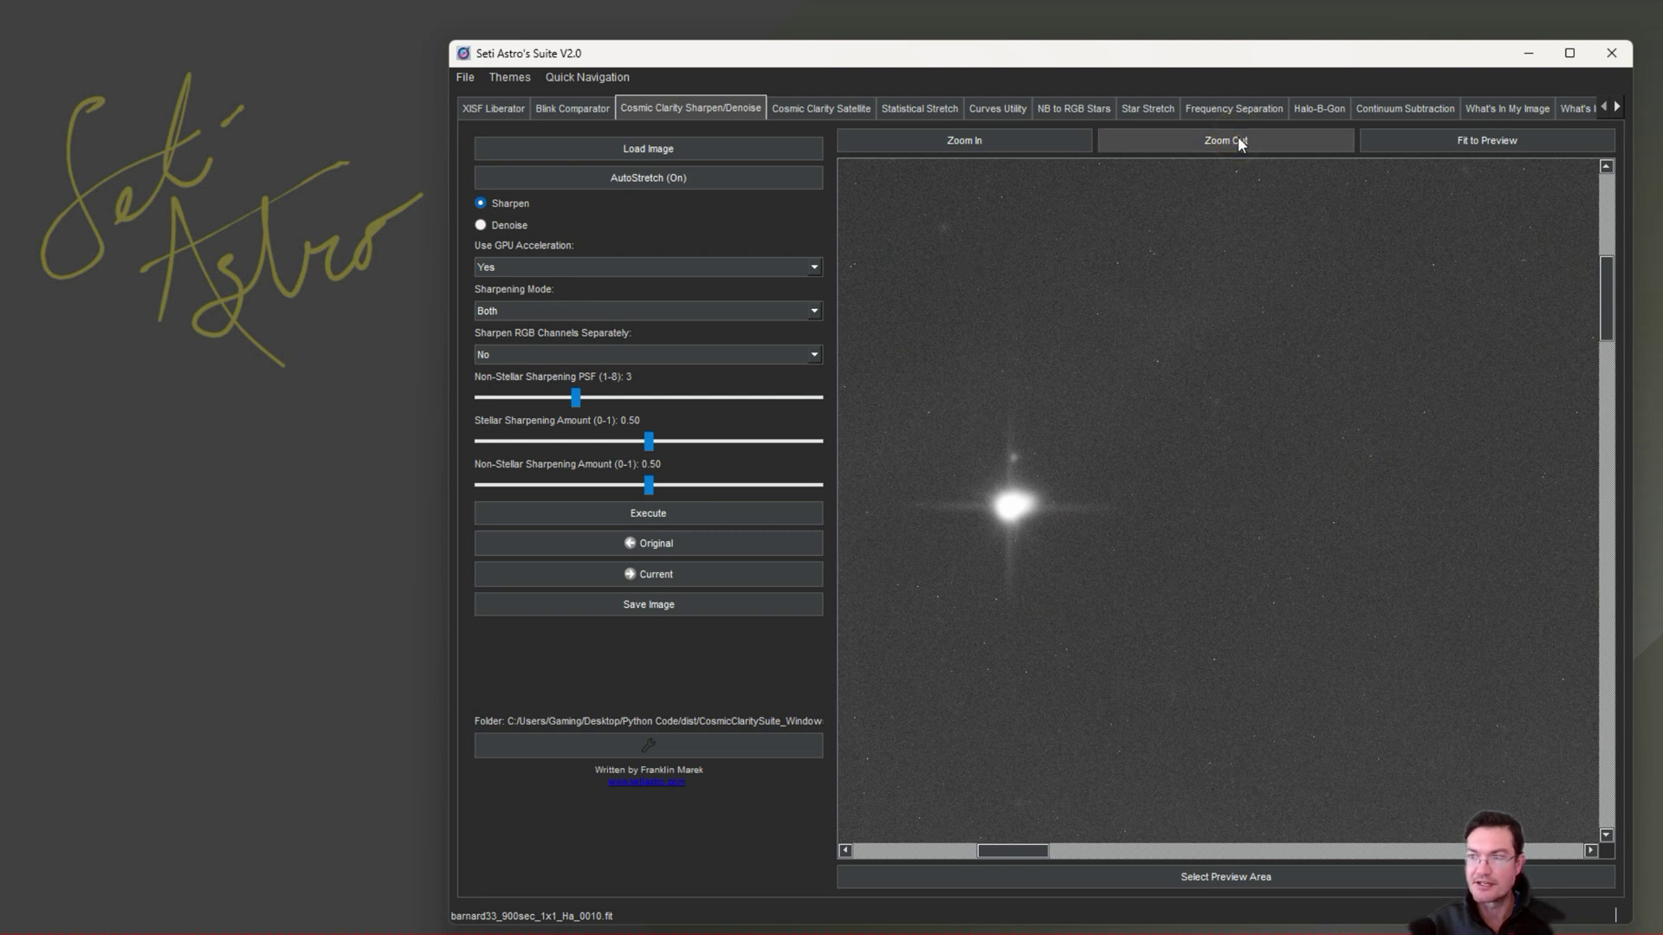
{"action": "left_click", "coordinate": [1241, 141]}
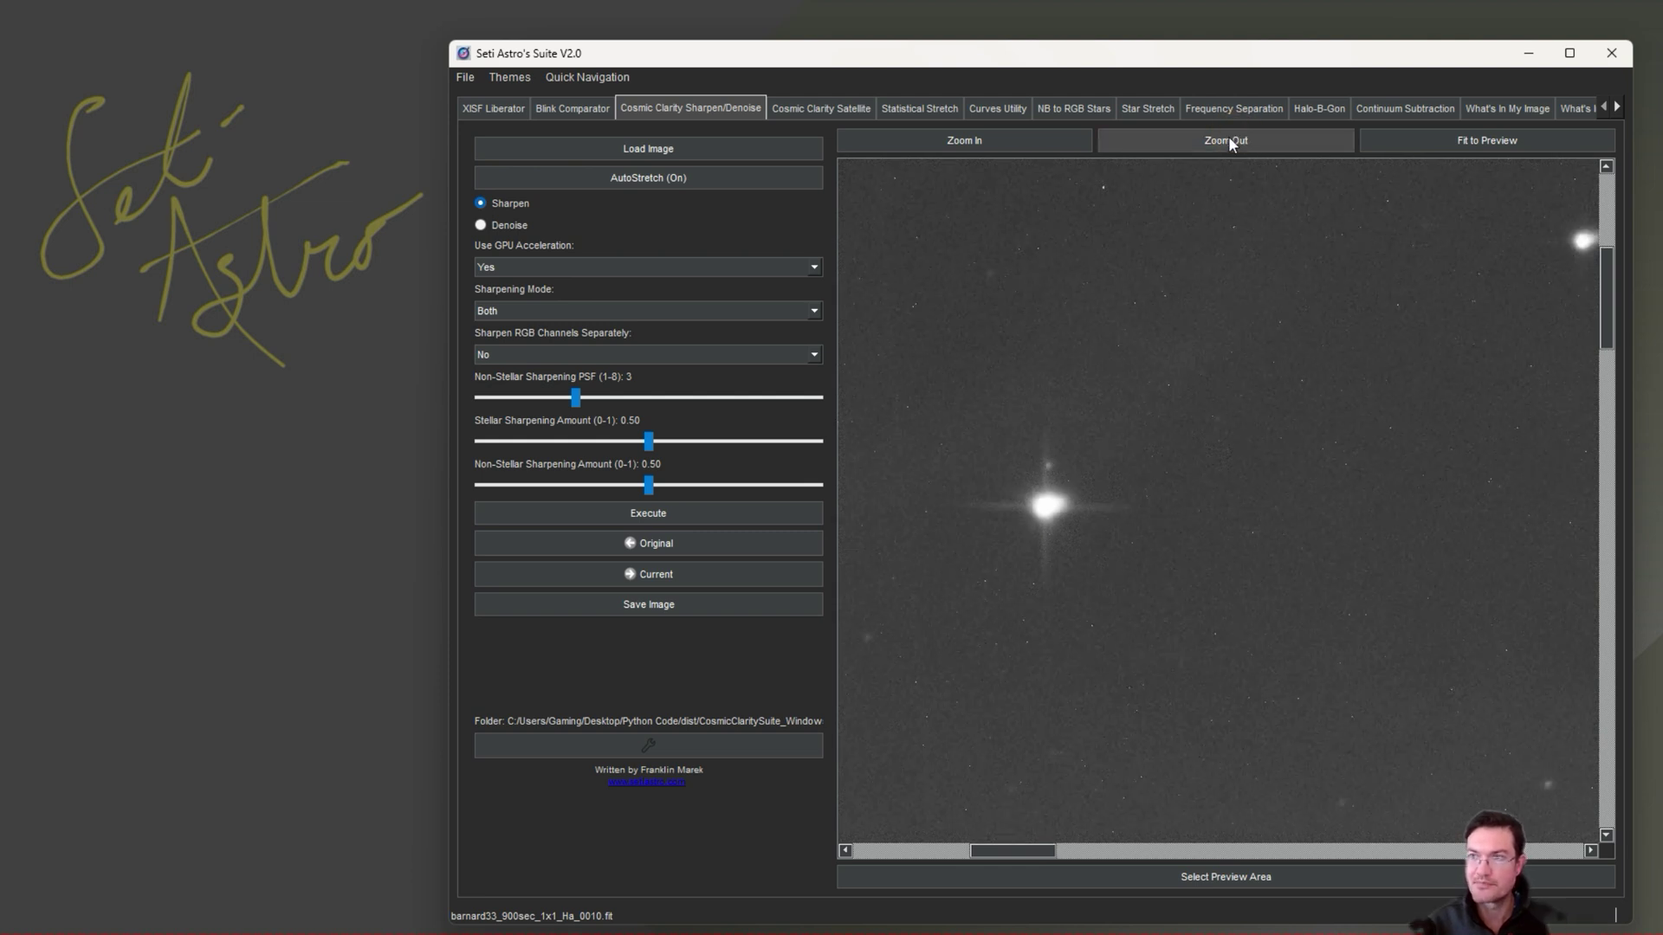
{"action": "left_click", "coordinate": [1223, 142]}
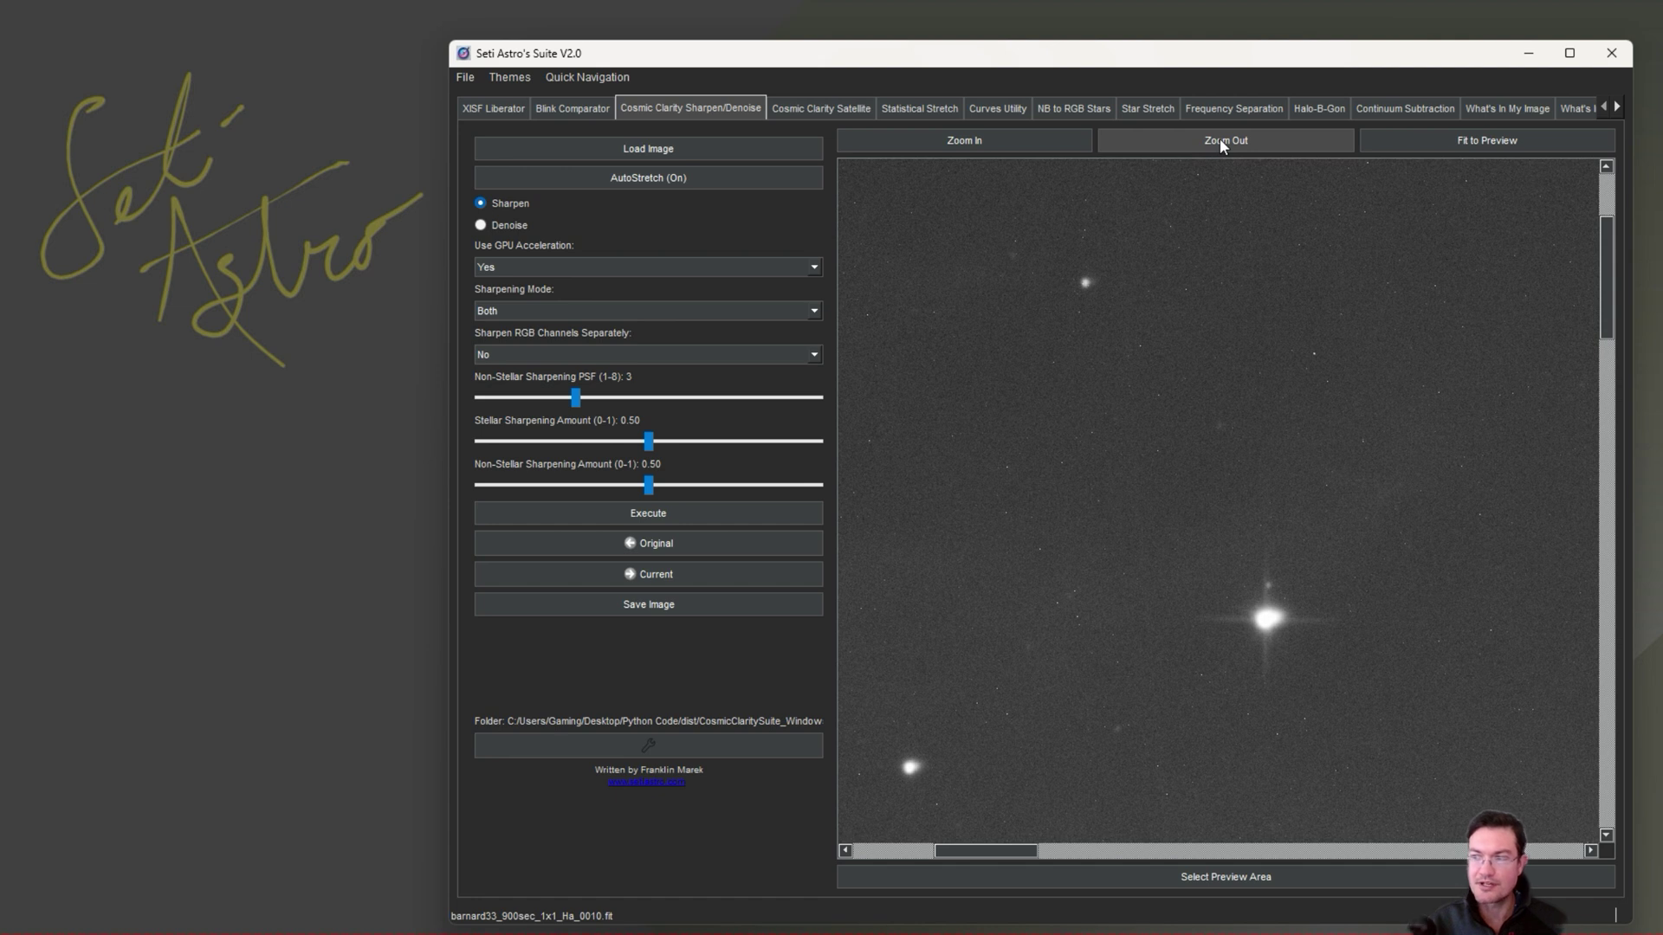
{"action": "left_click", "coordinate": [1221, 143]}
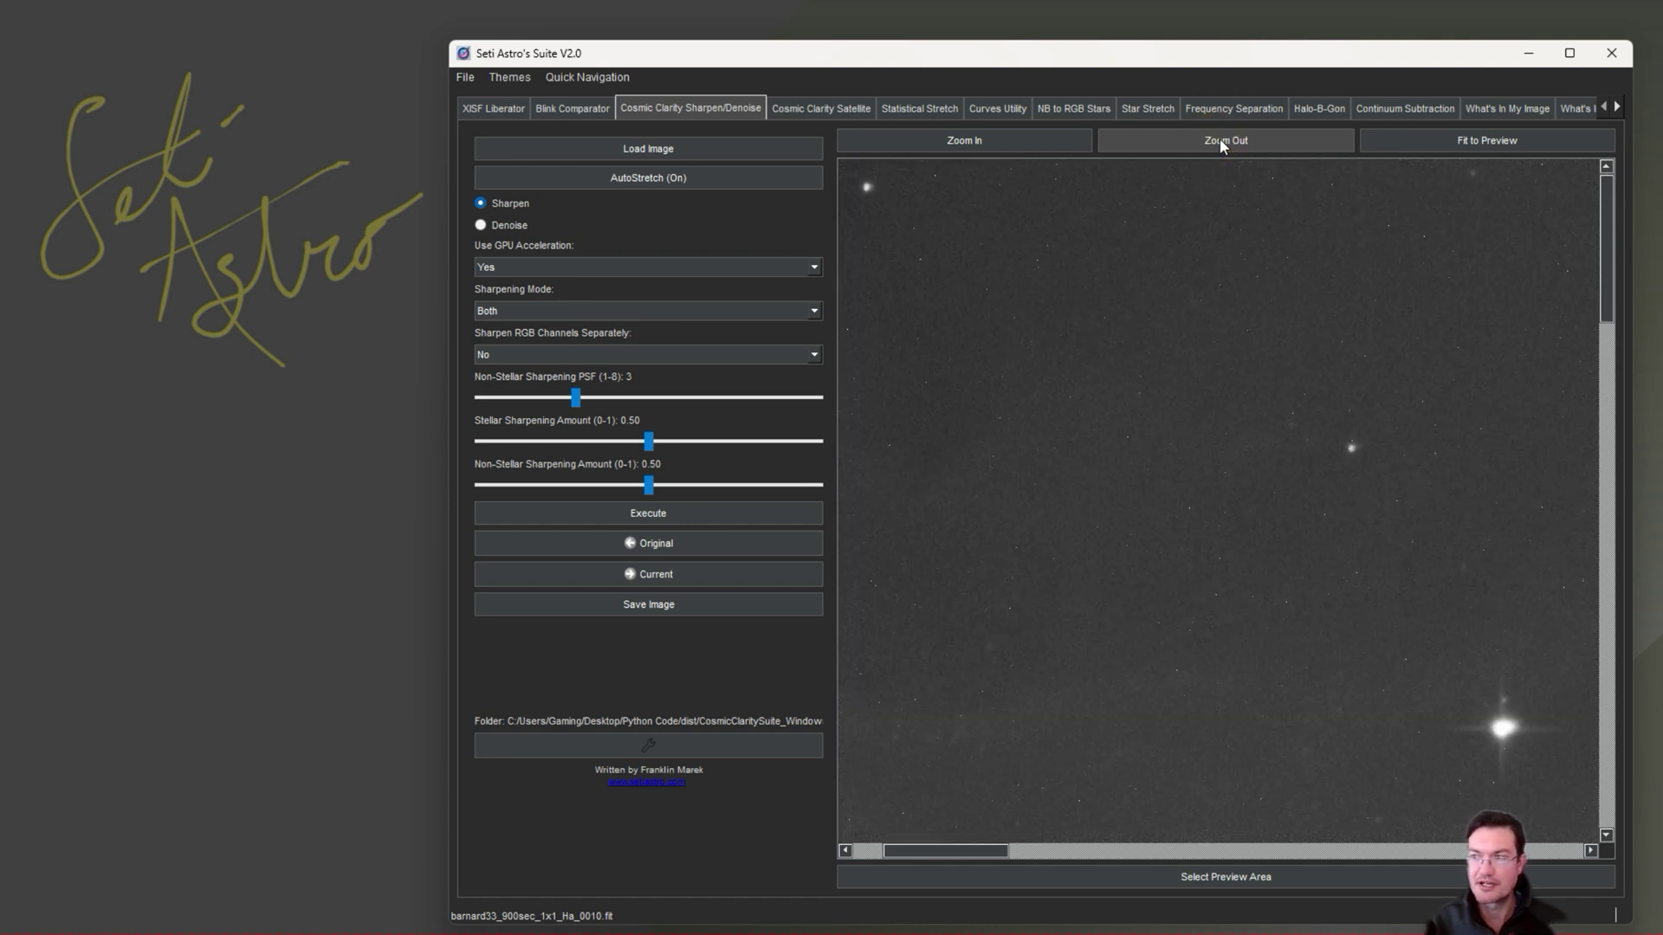
{"action": "left_click", "coordinate": [1218, 138]}
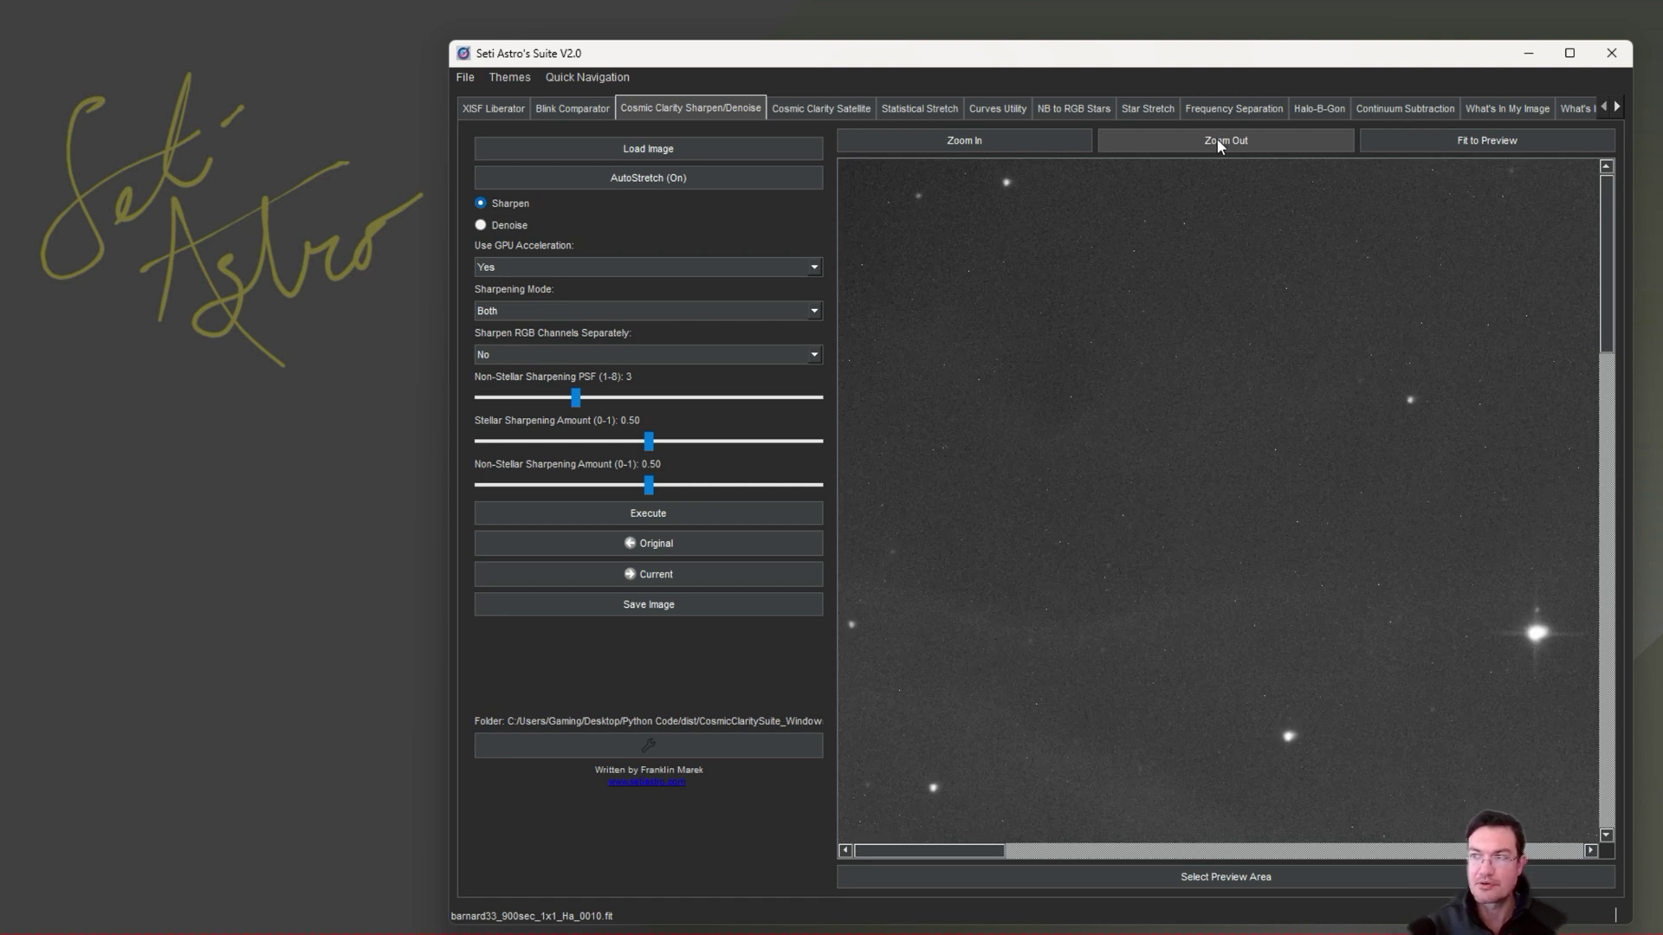
{"action": "left_click", "coordinate": [1217, 139]}
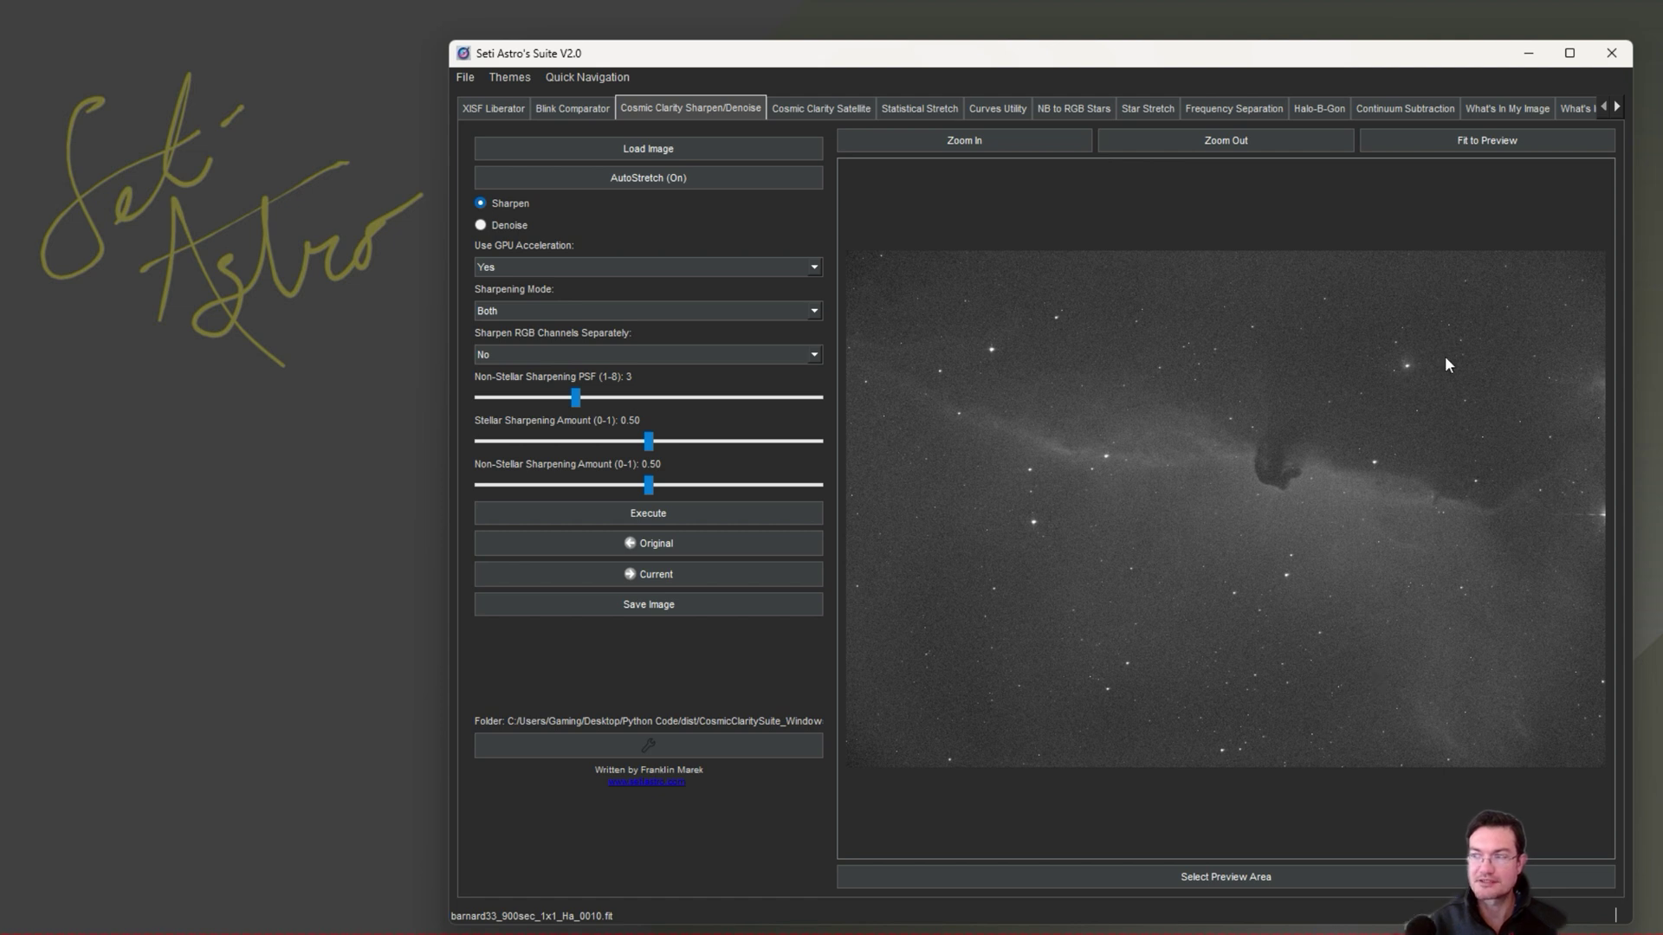